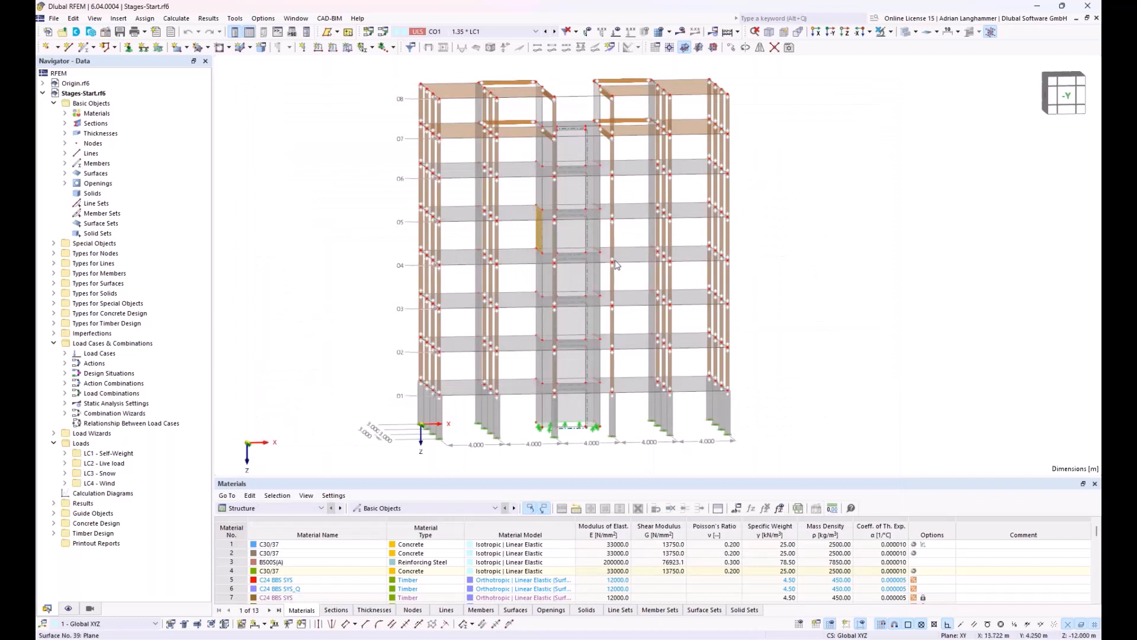
Step: Examine the multi-storey building model from several angles, including its floor slabs, columns and core
middle_drag(450, 379, 409, 181)
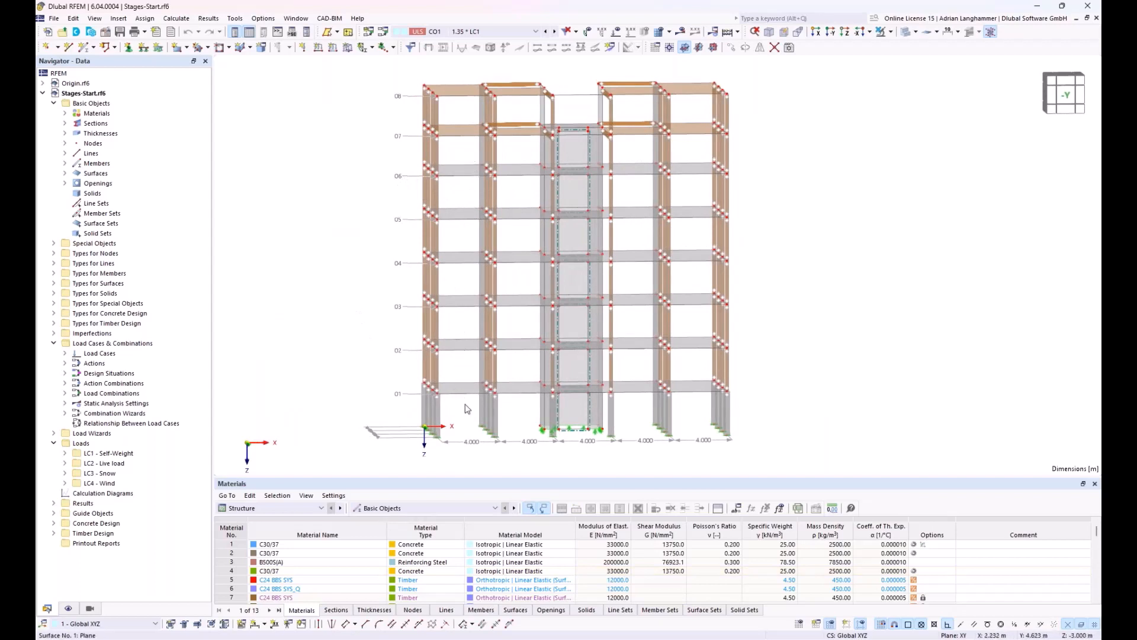
drag(466, 405, 455, 166)
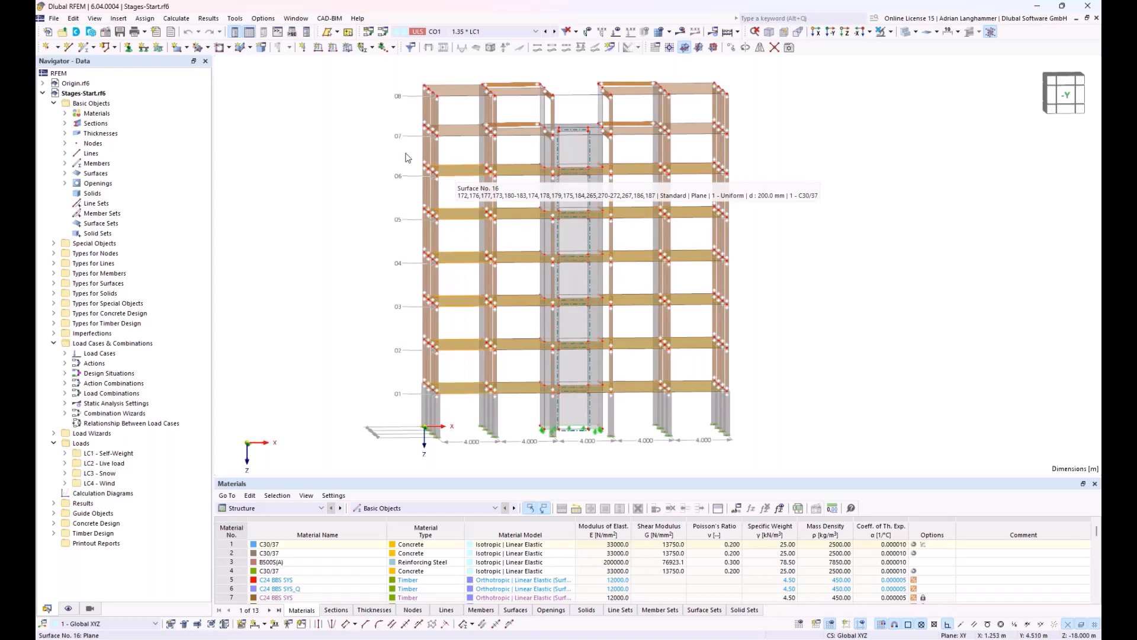
click(330, 156)
middle_drag(349, 172, 363, 207)
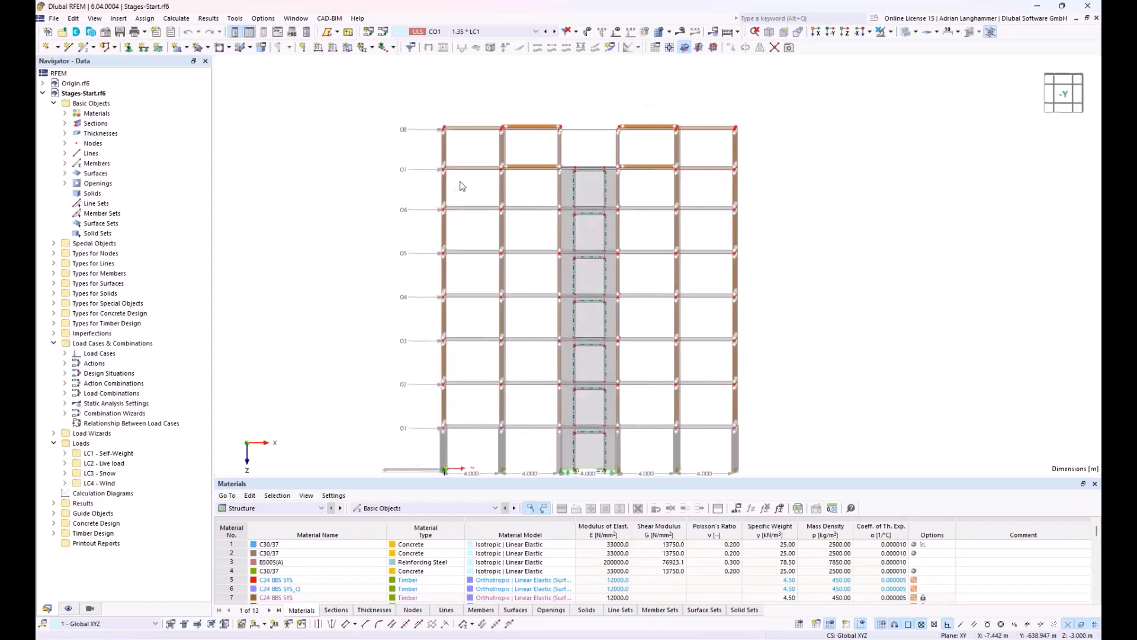
middle_drag(462, 186, 479, 220)
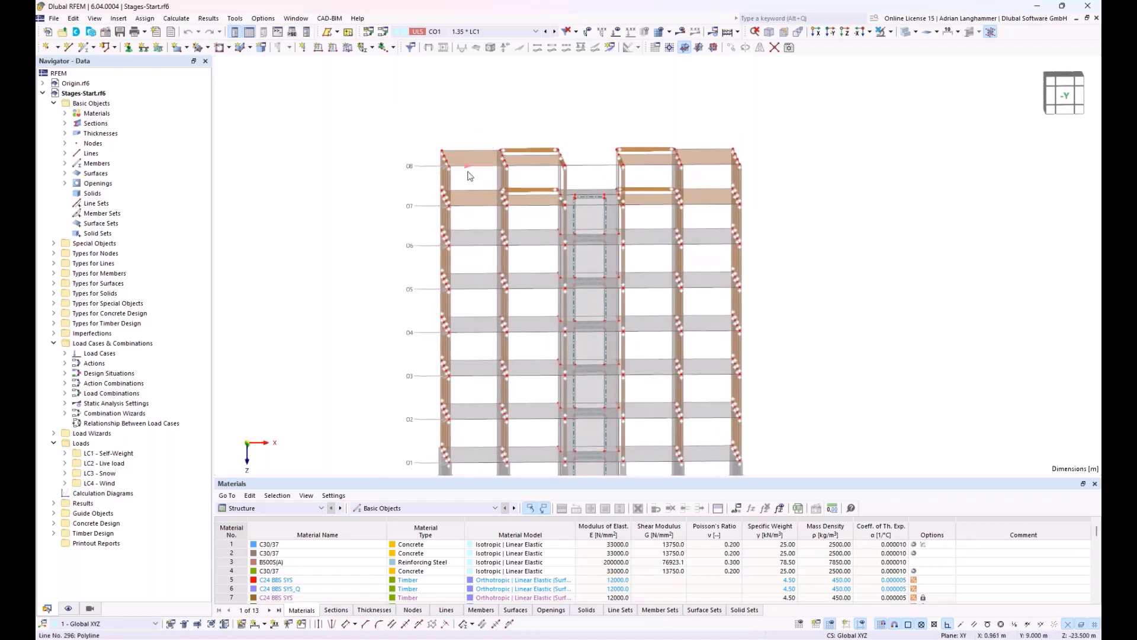
middle_drag(544, 268, 649, 215)
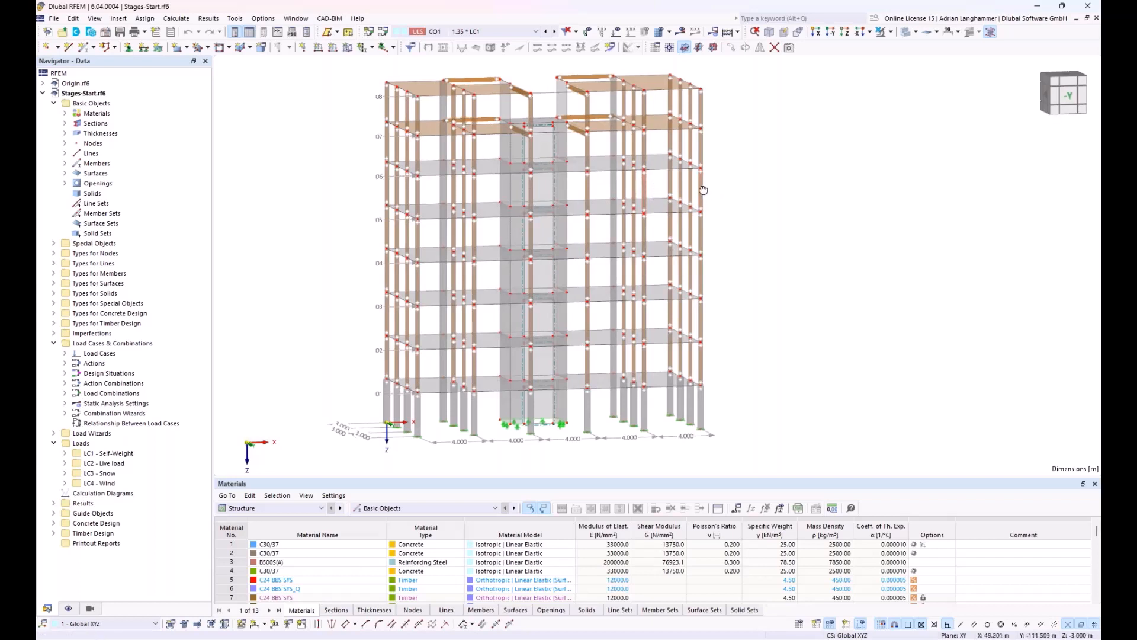
ctrl+middle_drag(704, 190, 704, 189)
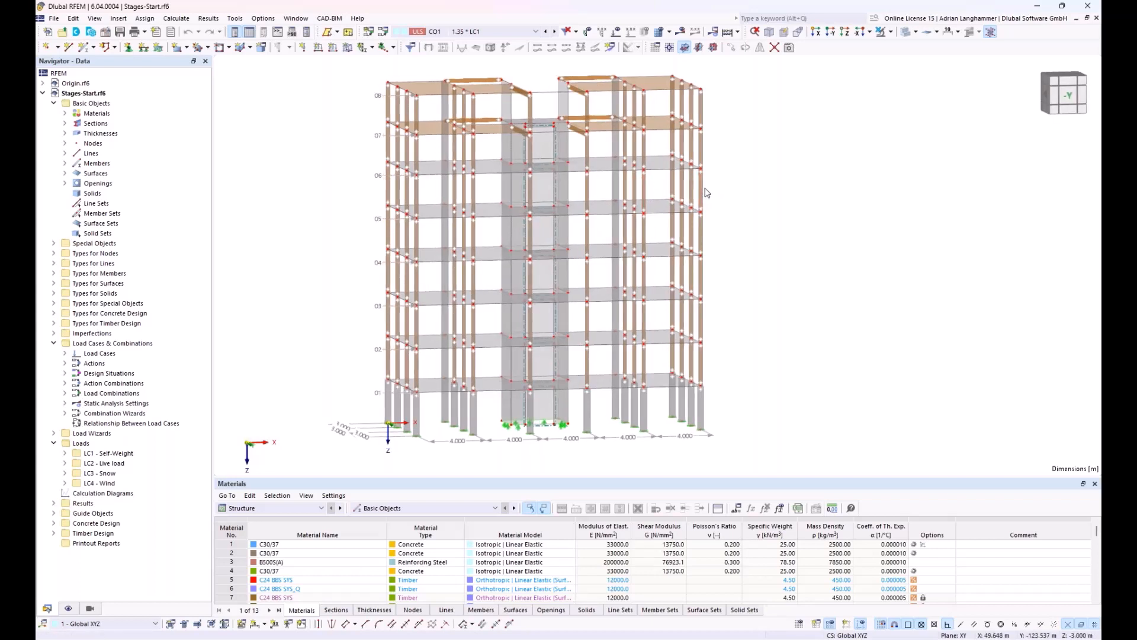
ctrl+middle_drag(705, 198, 708, 202)
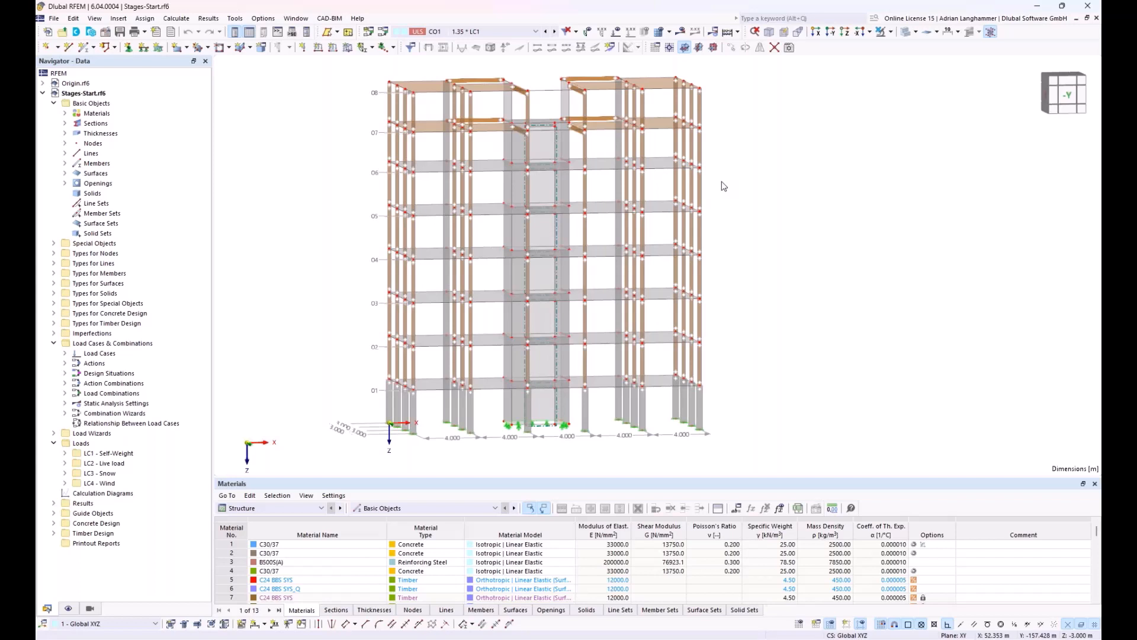
mouse_move(702, 213)
middle_drag(770, 219, 767, 218)
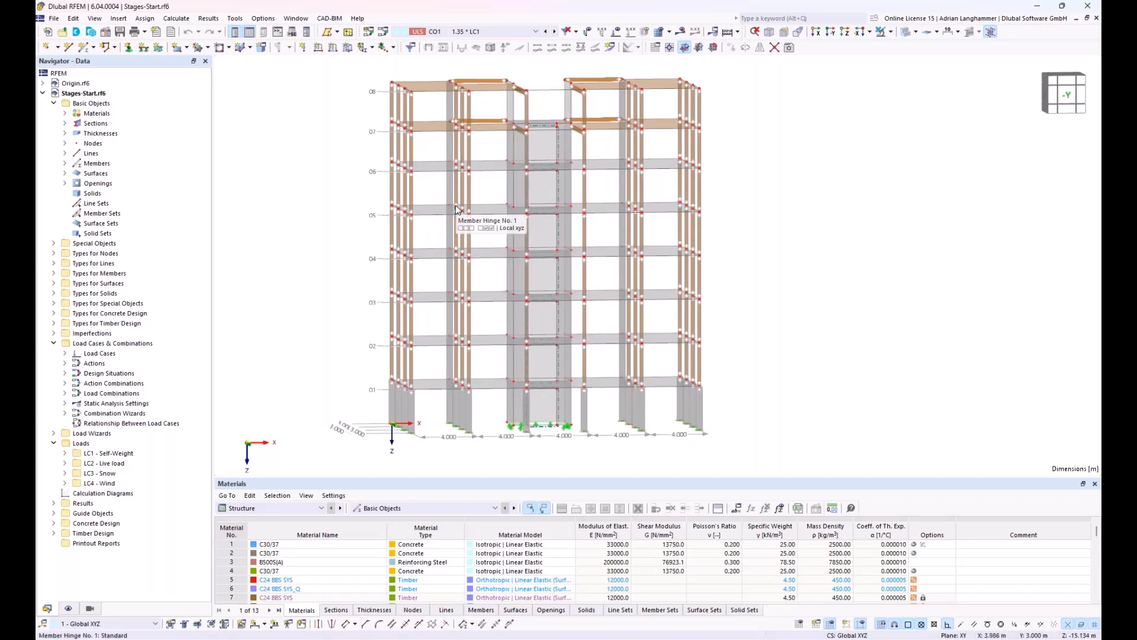
ctrl+middle_drag(310, 194, 297, 190)
Step: Activate the Construction Stages Analysis (CSA) add-on in the base data of the Stages-Start model
right_click(86, 94)
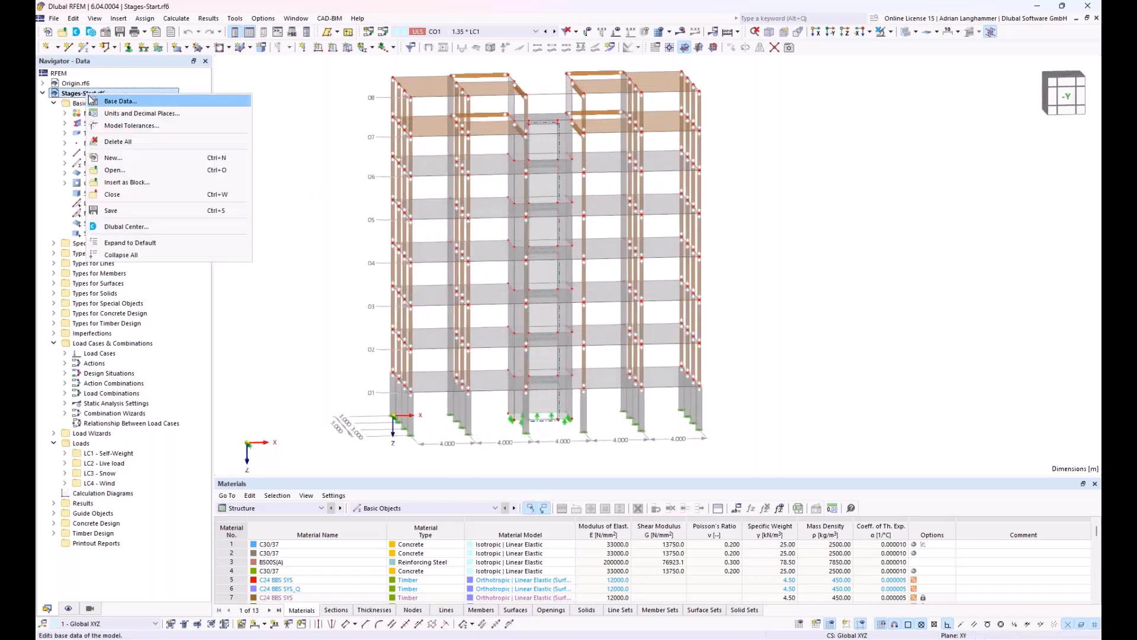
click(112, 101)
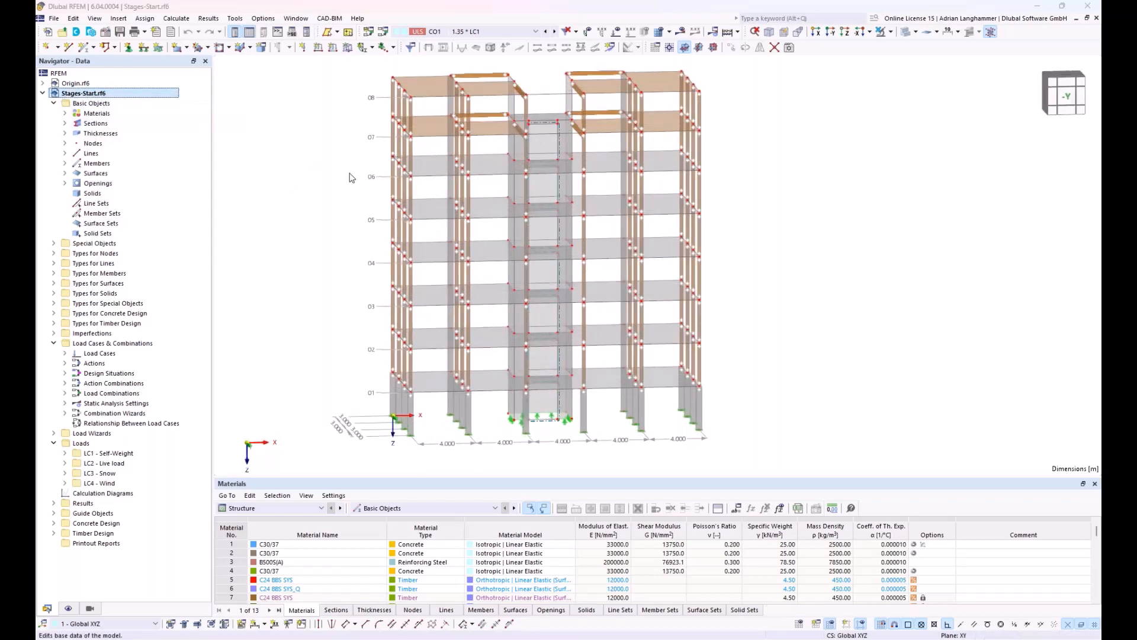
click(388, 110)
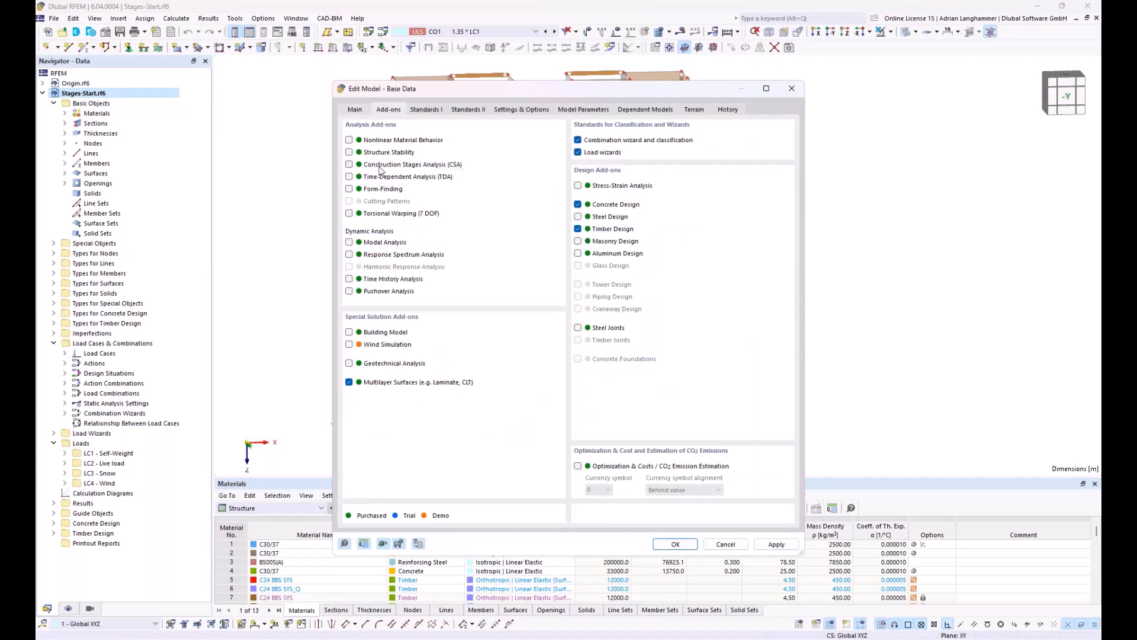
click(350, 164)
click(675, 543)
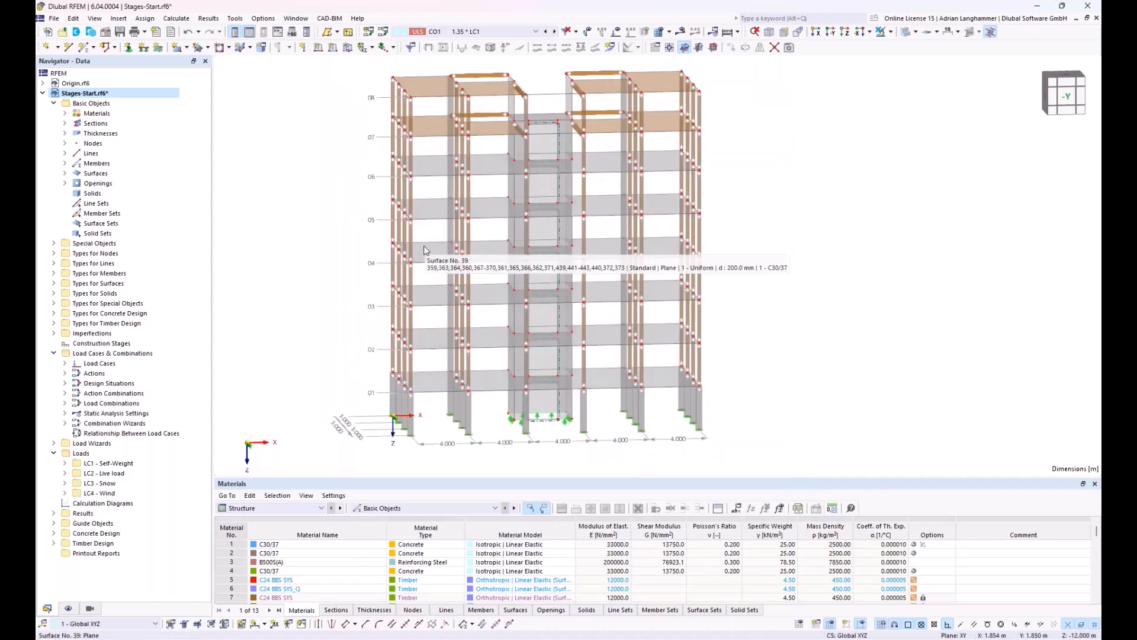
Step: Create a first construction stage and enable changes for members, surfaces, nodal supports and line supports in it
click(90, 345)
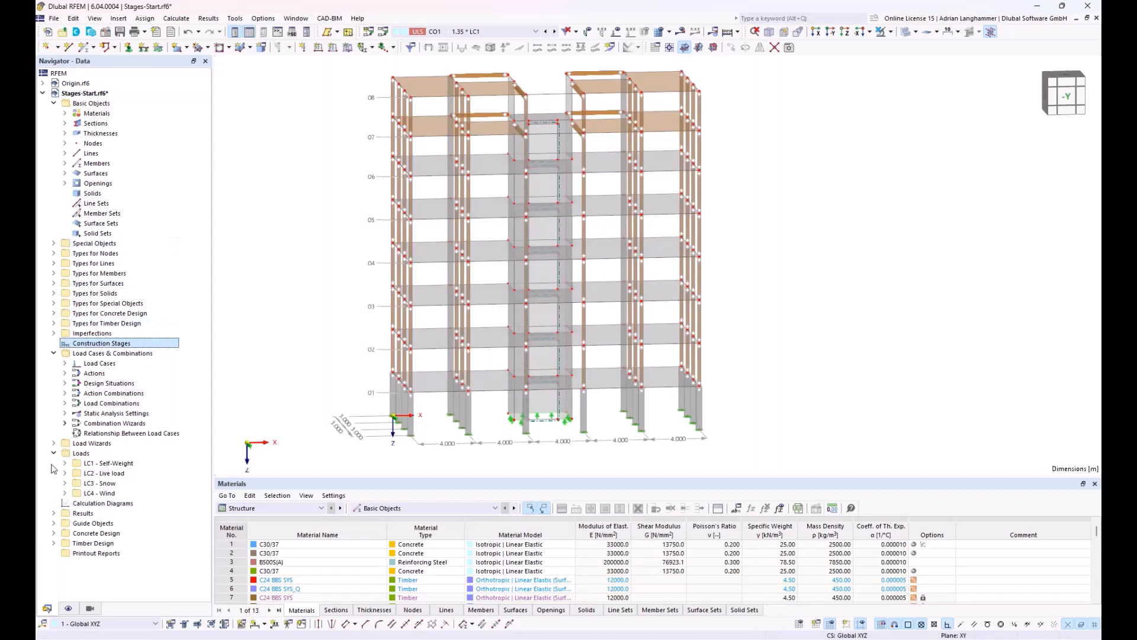
right_click(98, 346)
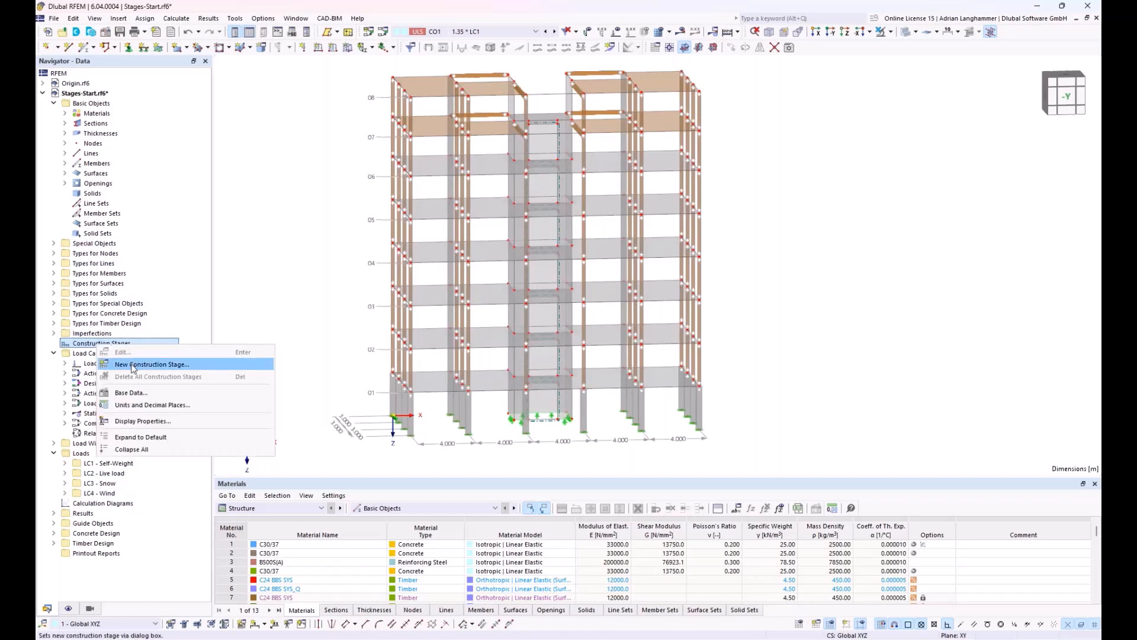
click(133, 364)
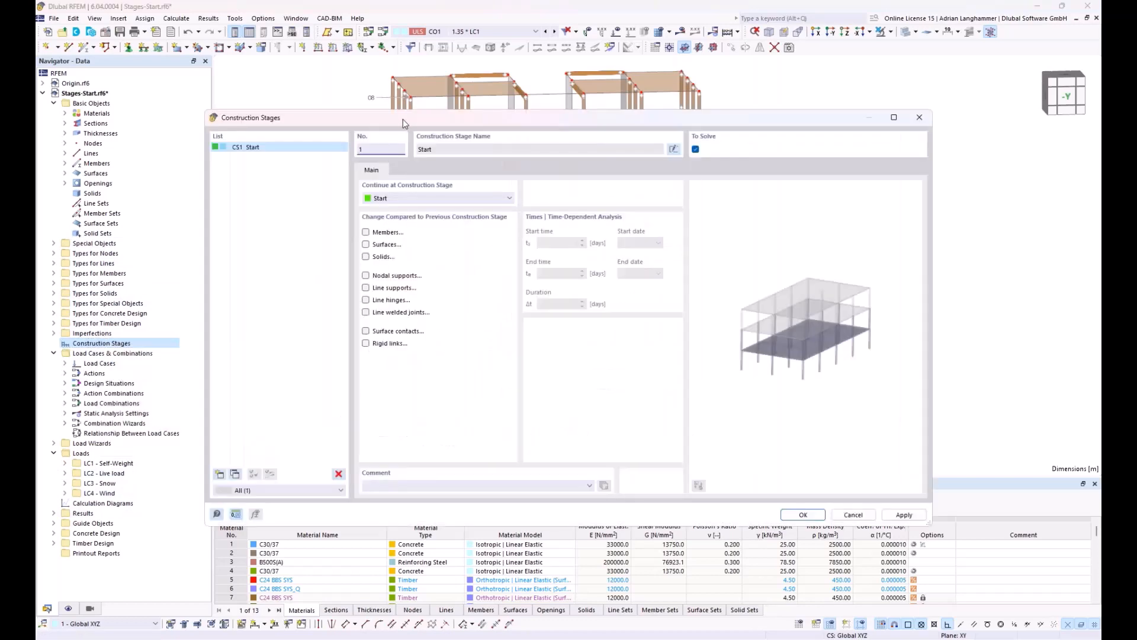
drag(403, 119, 415, 125)
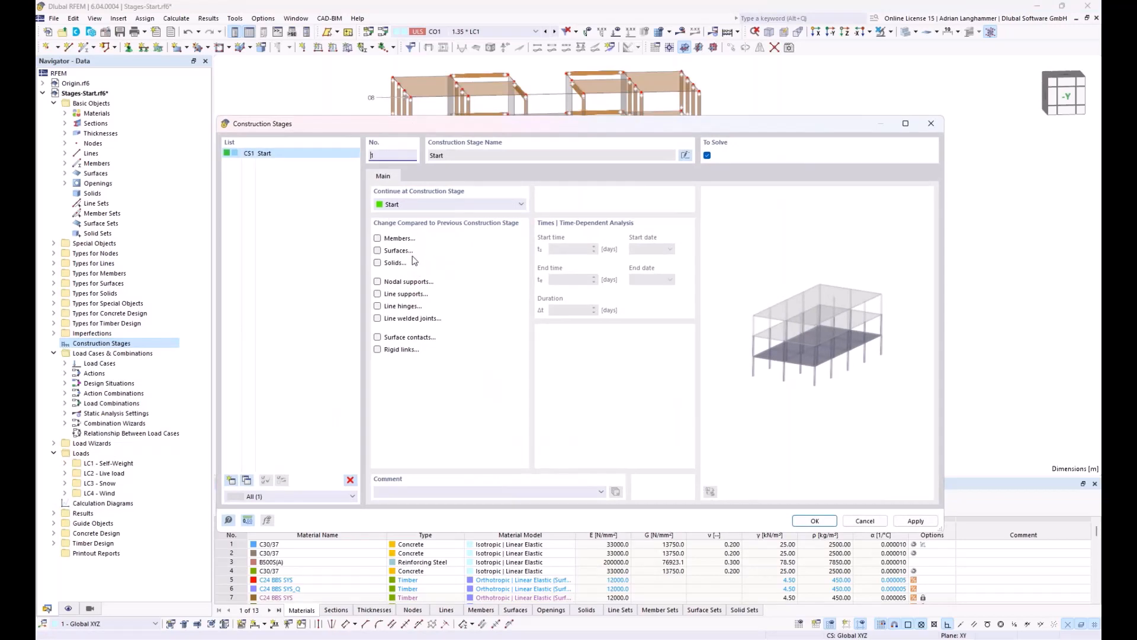
drag(505, 128, 544, 205)
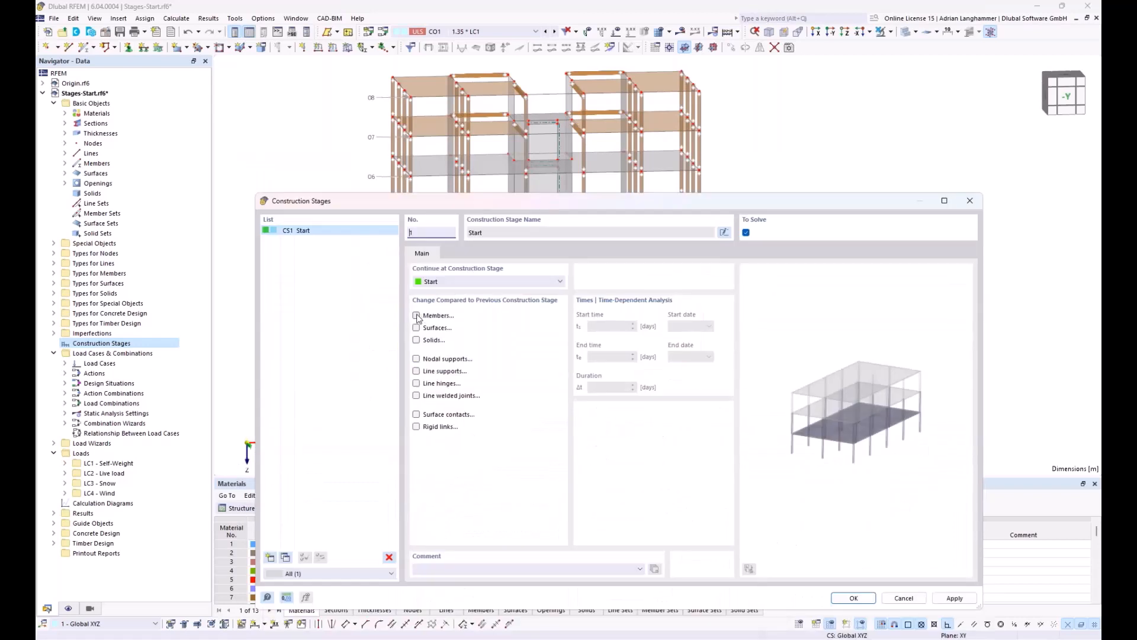
click(416, 316)
click(417, 328)
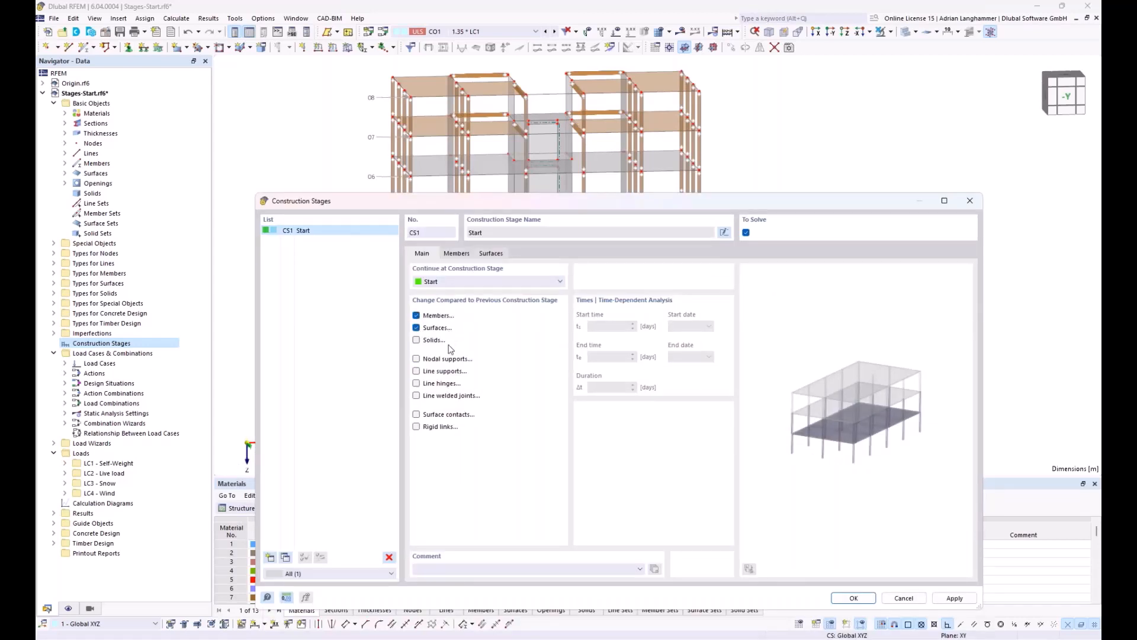
click(417, 359)
click(416, 370)
Step: Add the lowest storey's columns, members 1-12,14,17,19-22, to the first construction stage by selecting them in the model
drag(562, 202, 563, 261)
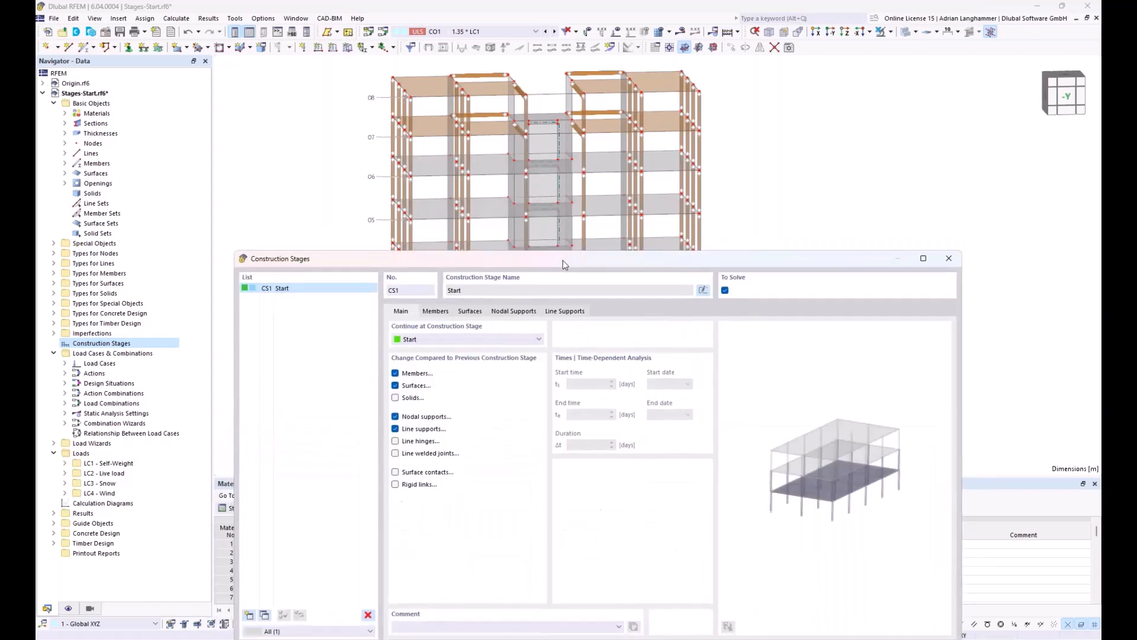
click(441, 313)
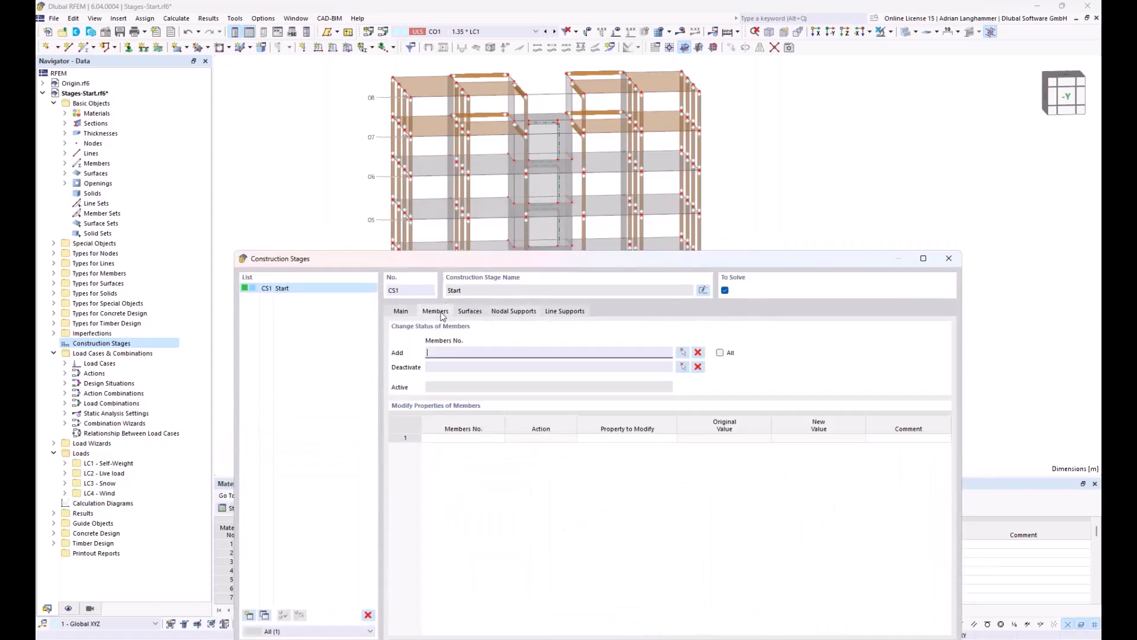
click(682, 354)
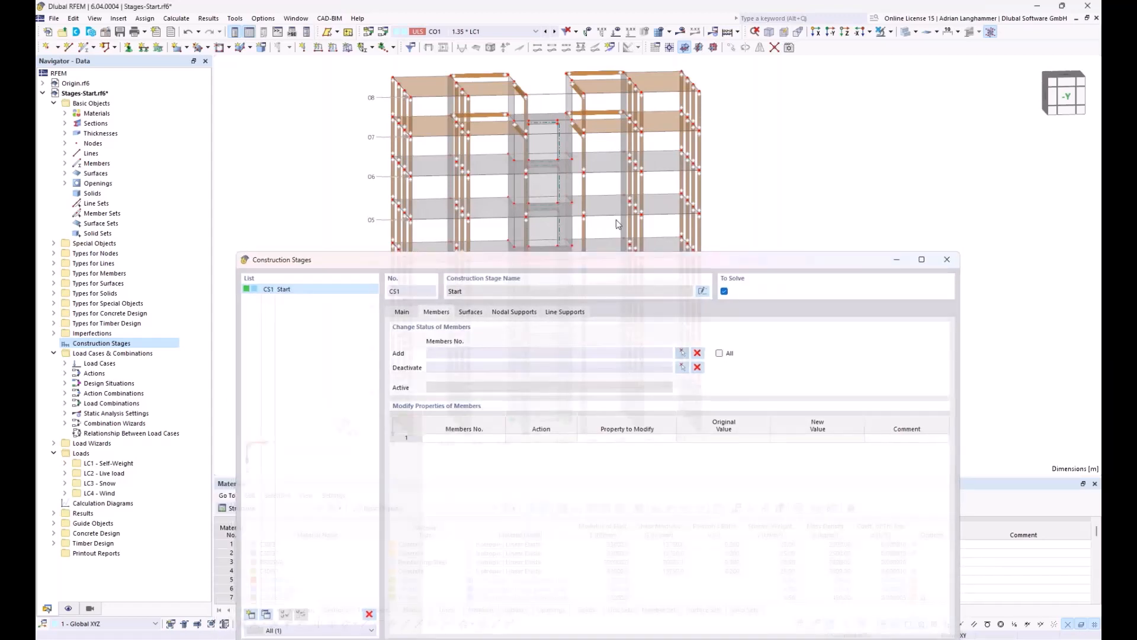
drag(349, 332, 766, 442)
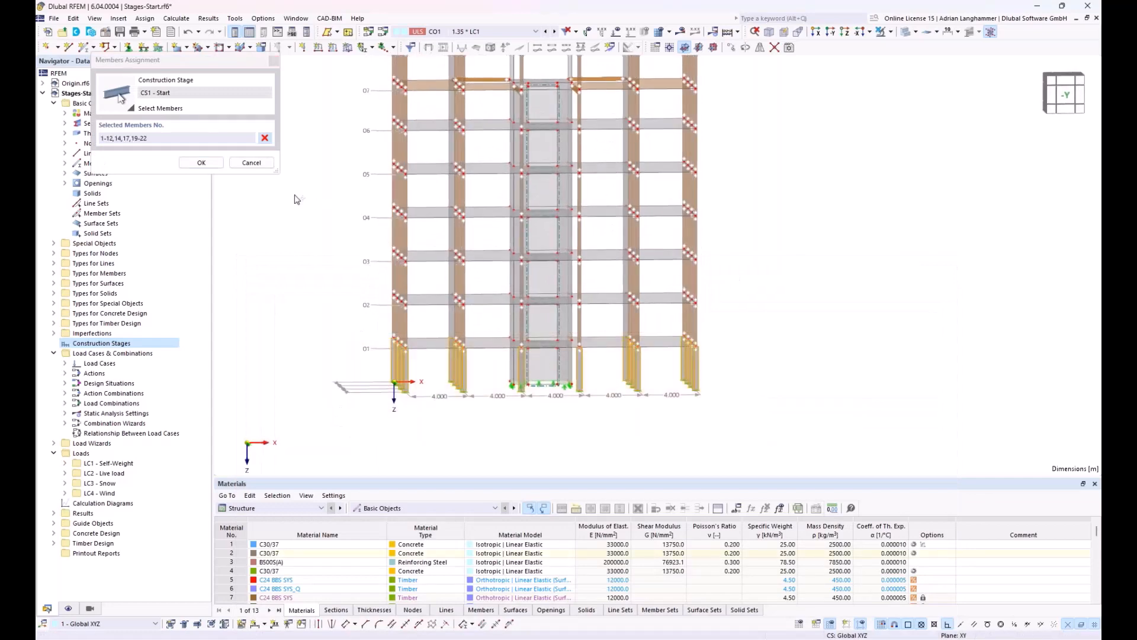
click(215, 164)
Step: Add the lowest storey's slab and core walls, surfaces 1-5, to construction stage CS1
click(452, 171)
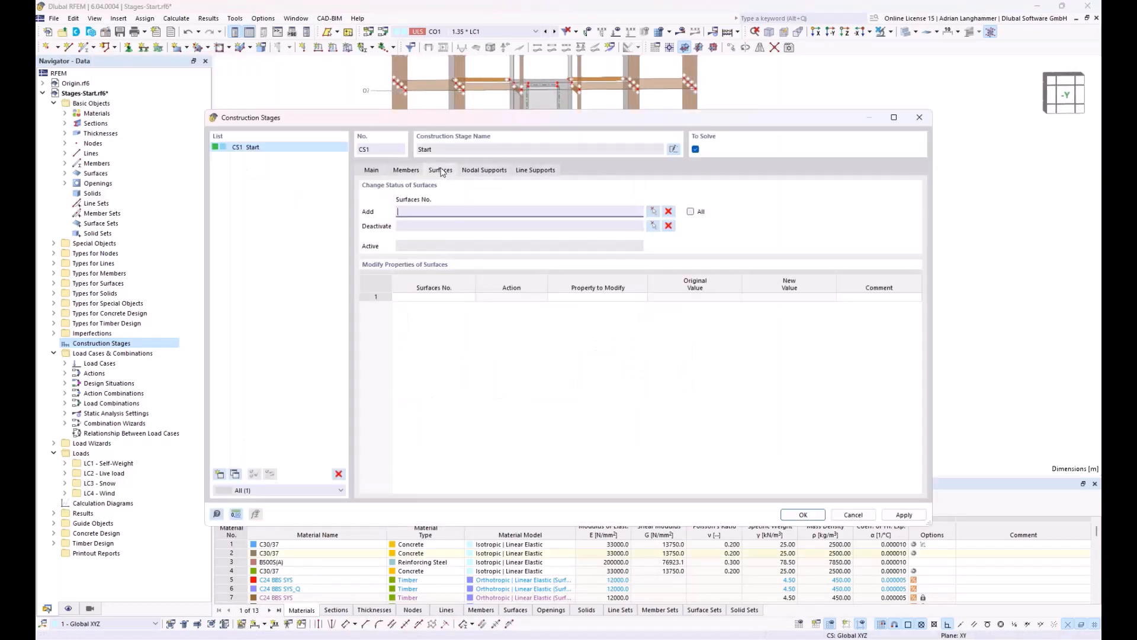
click(653, 211)
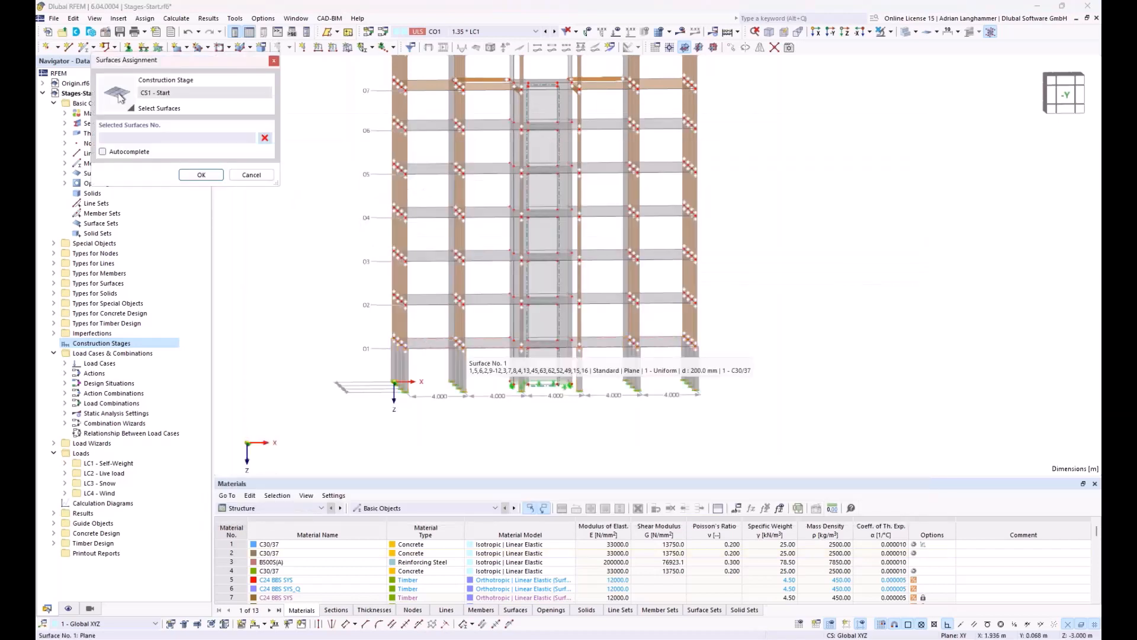
drag(326, 328, 769, 444)
click(206, 176)
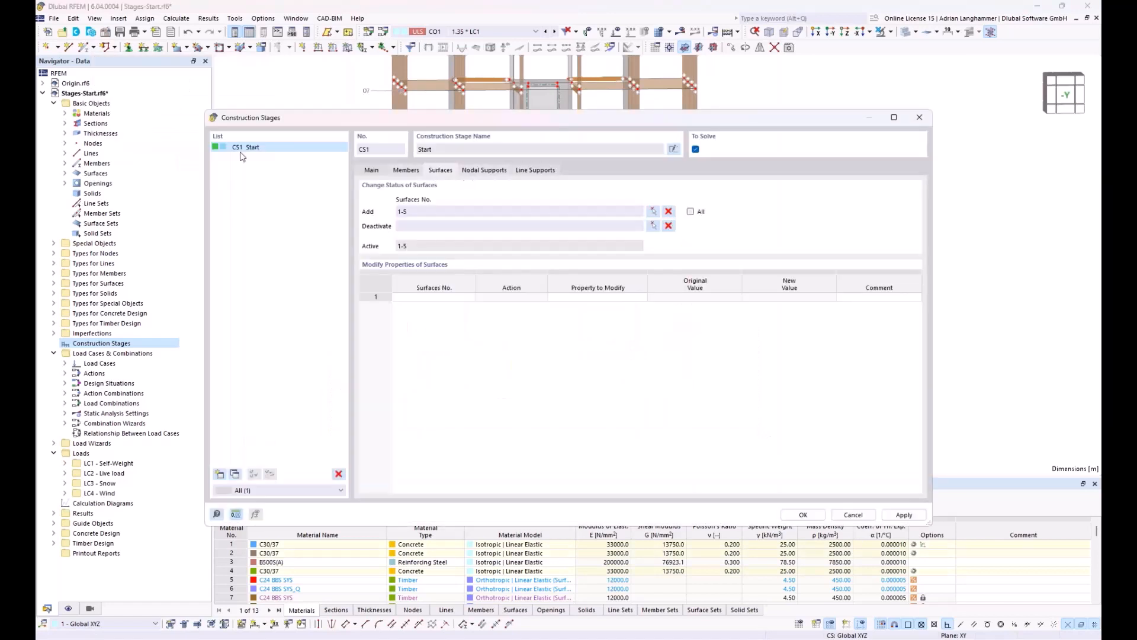
Step: Add all nodal supports and all line supports to construction stage CS1
click(485, 170)
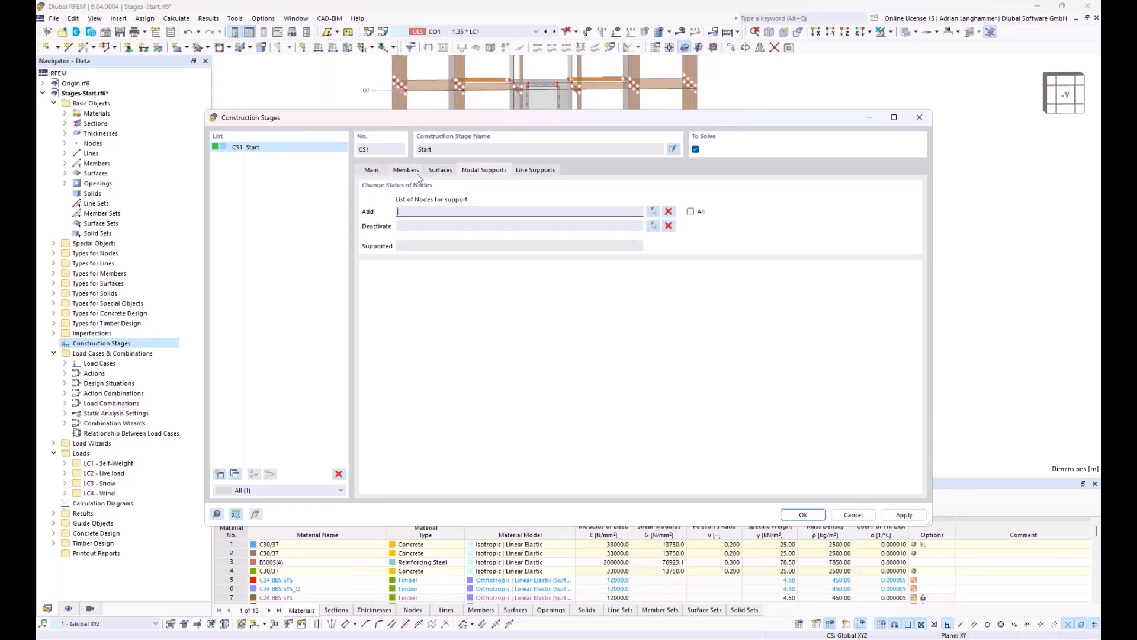
click(690, 211)
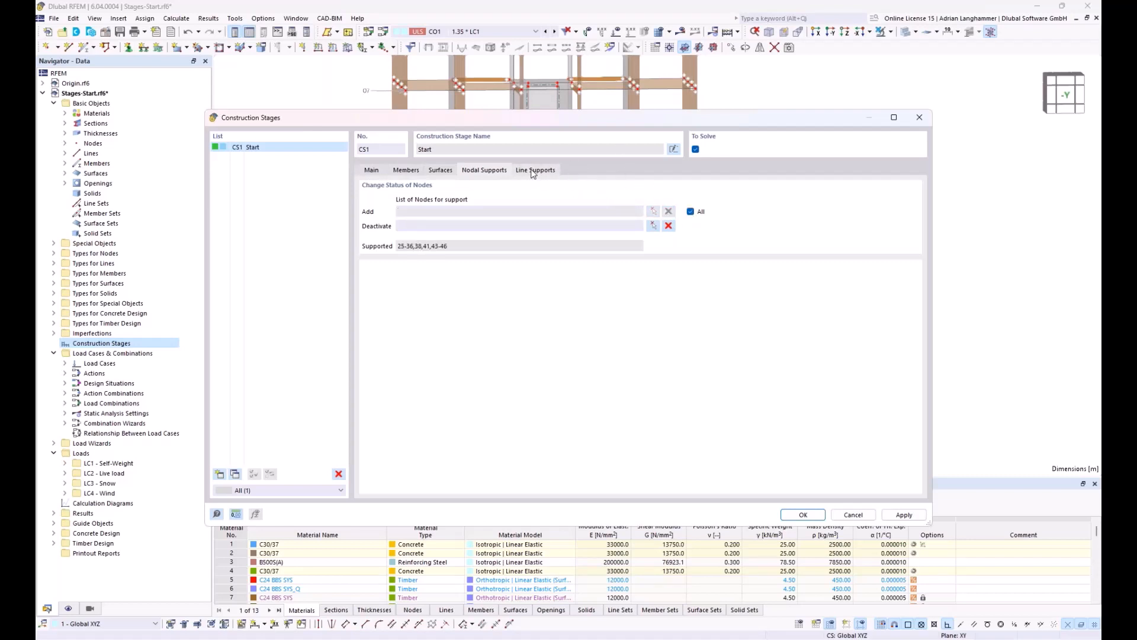
click(533, 171)
click(691, 212)
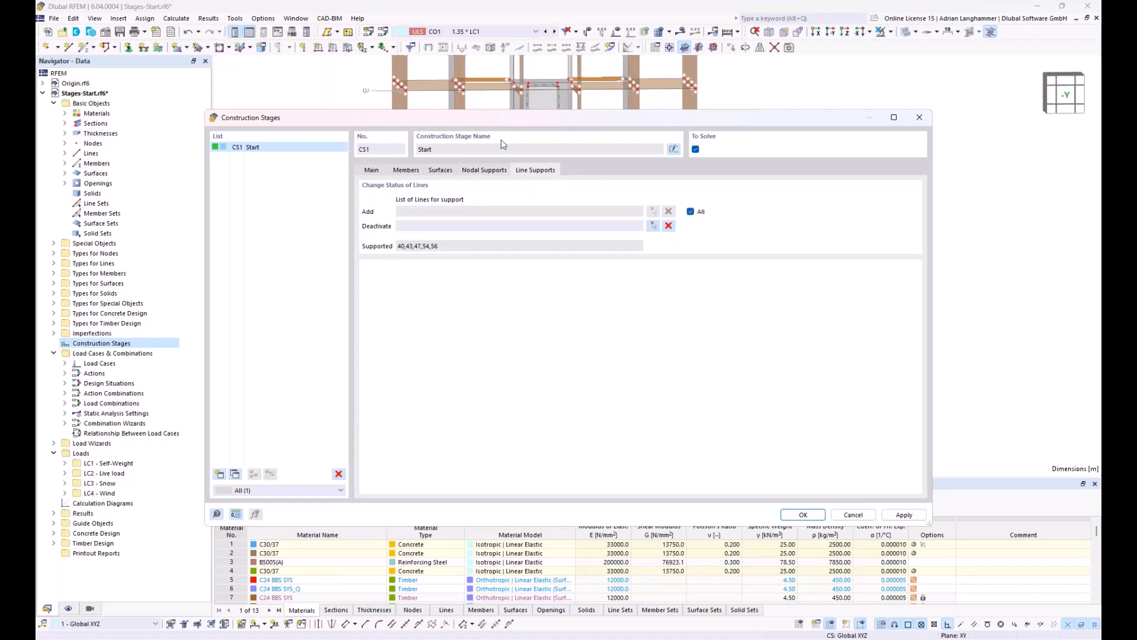
Step: Create a second construction stage continuing from CS1, with nodal and line support changes disabled
click(372, 171)
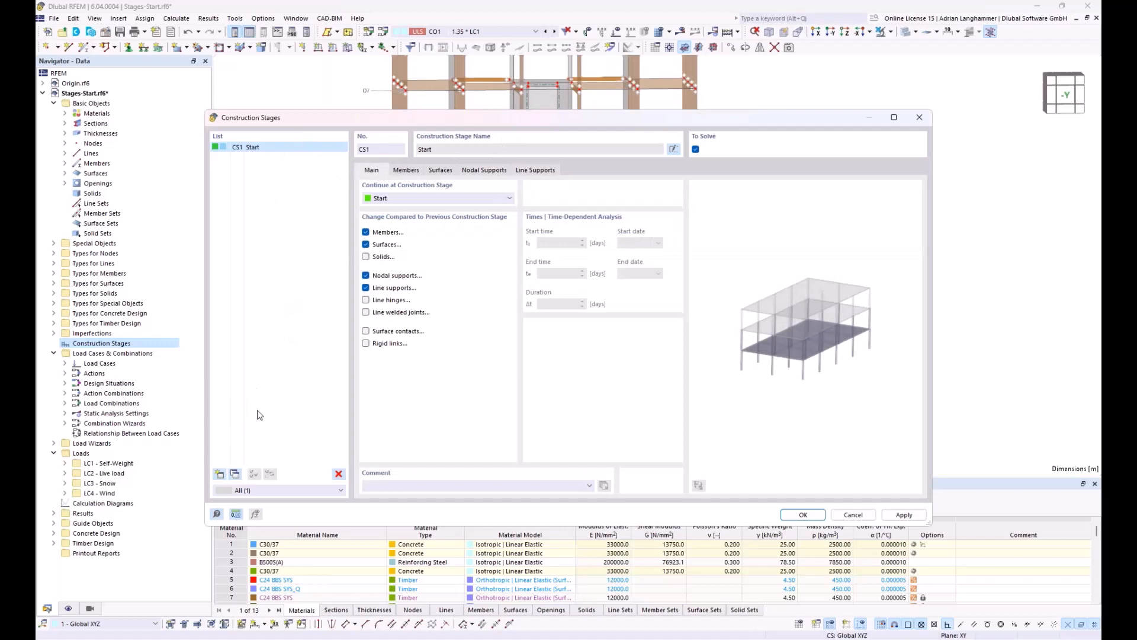
click(219, 474)
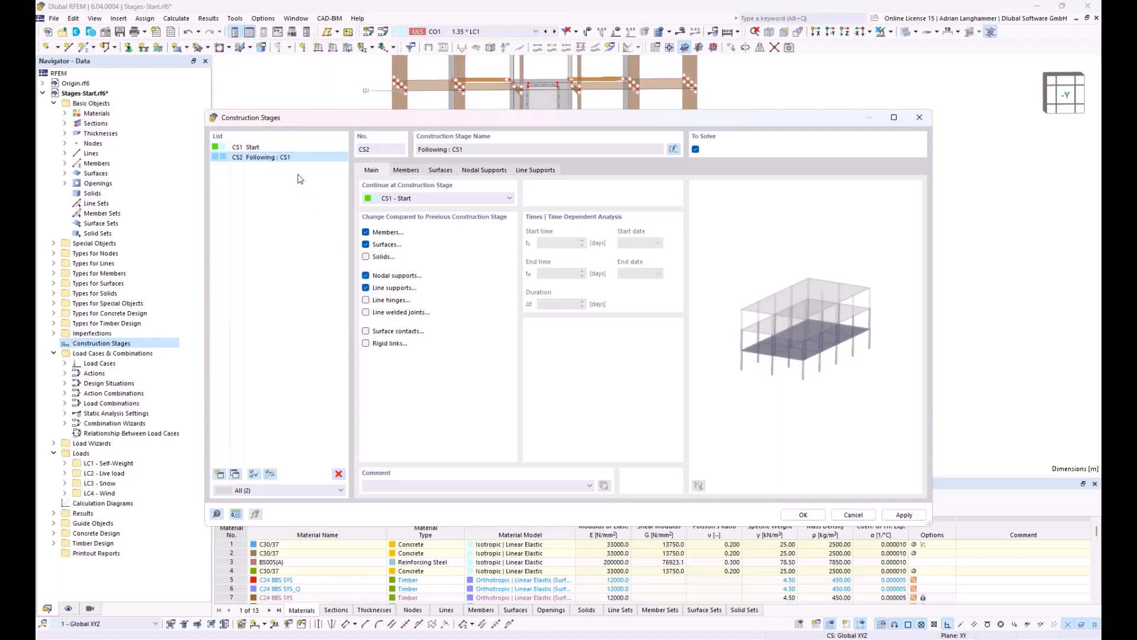
click(366, 276)
click(366, 287)
Step: Add the second storey's columns, members 23-40, to construction stage CS2 by selecting them in the model
click(406, 172)
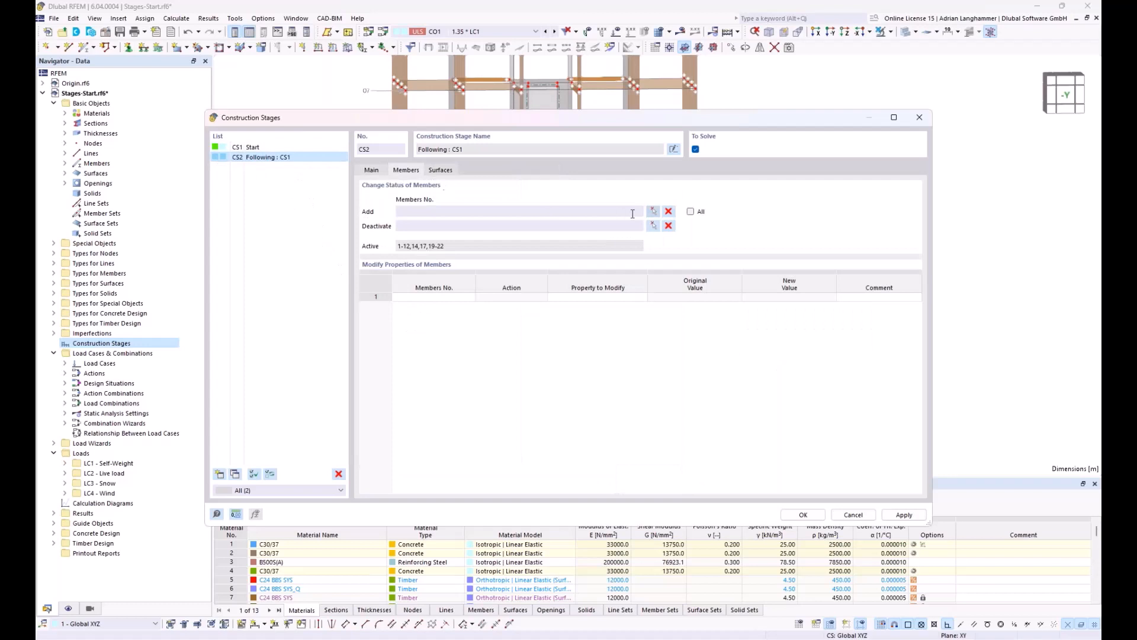
click(654, 212)
drag(332, 285, 763, 419)
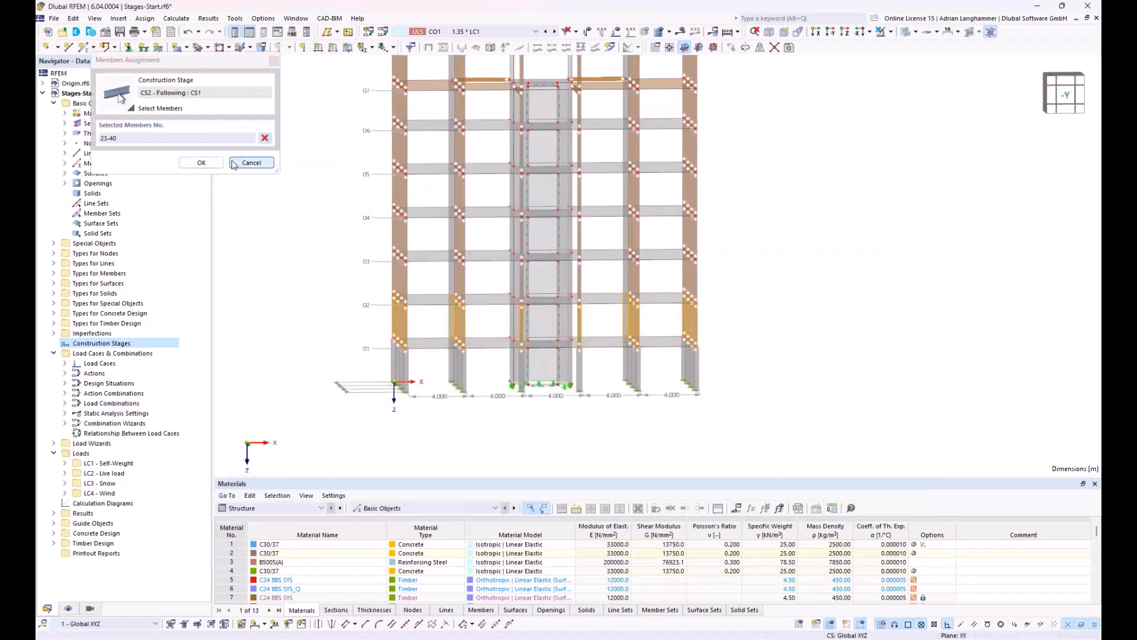
click(202, 163)
Step: Add the second storey's slab and core walls, surfaces 6-10, to construction stage CS2
click(440, 170)
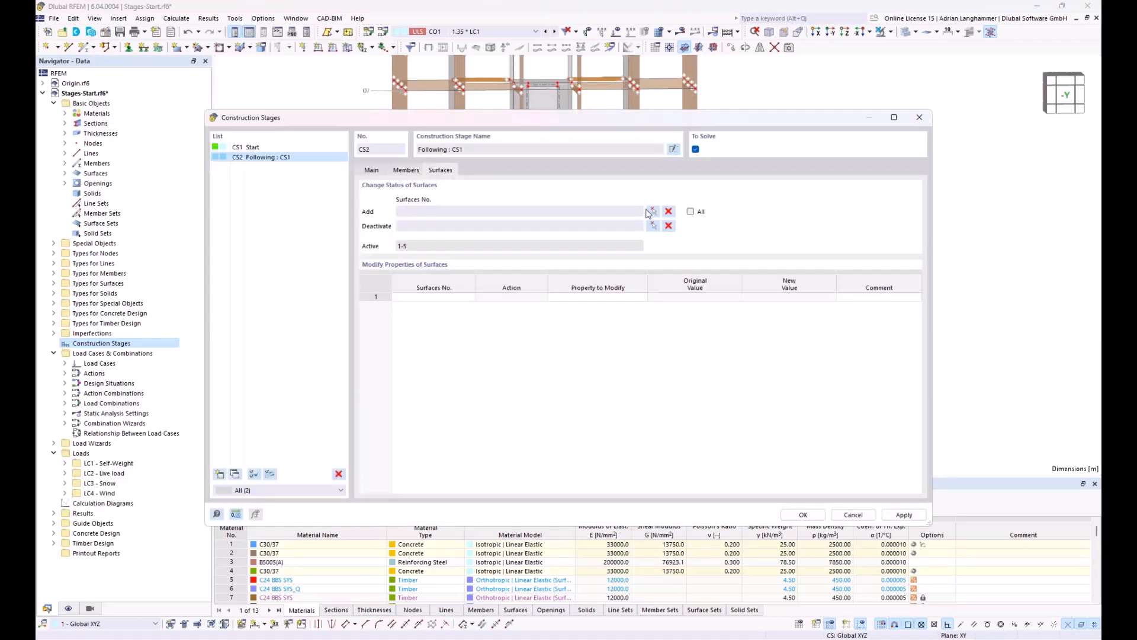
click(651, 212)
drag(347, 286, 735, 355)
scroll(752, 345, down, 2)
middle_drag(758, 312, 740, 319)
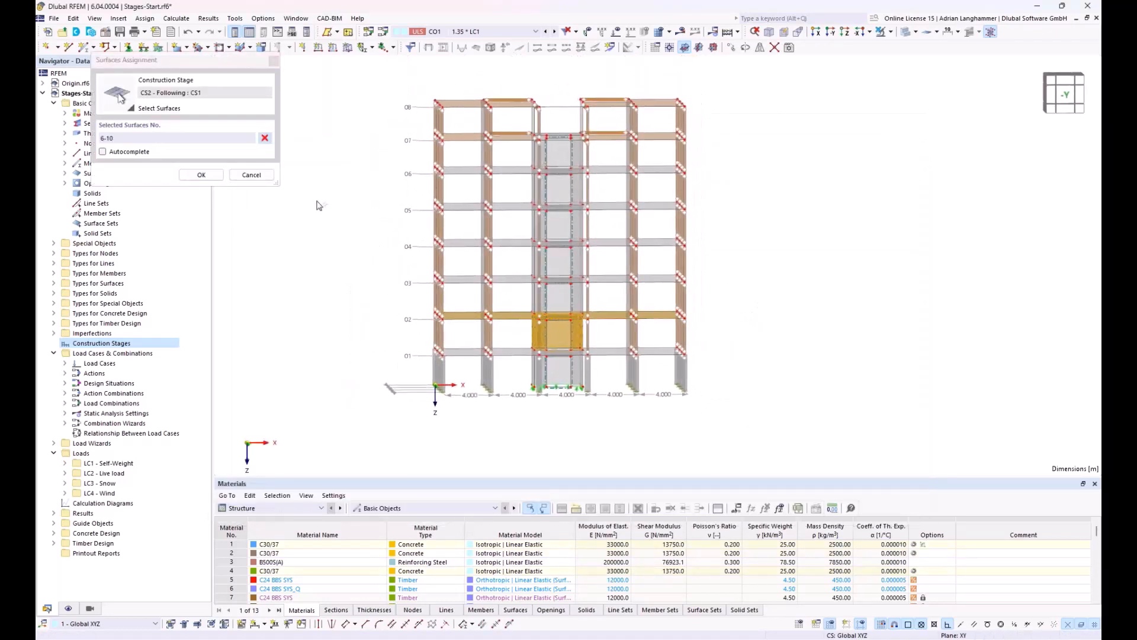
click(201, 175)
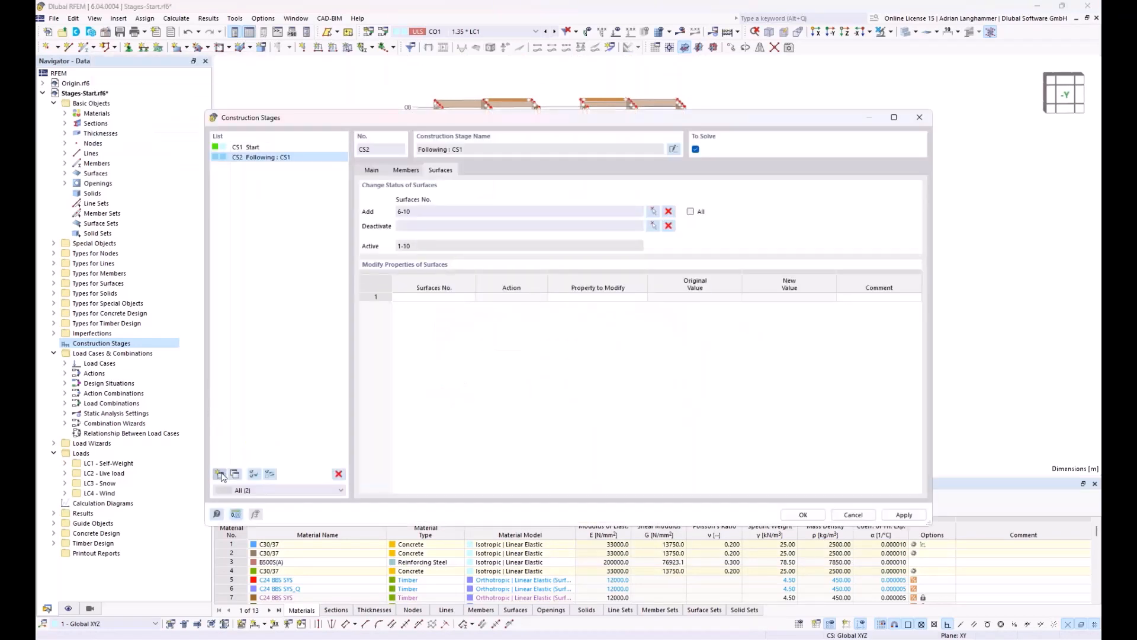
Step: Create six more construction stages, CS3 to CS8, each continuing from the previous stage
click(219, 474)
click(219, 474)
click(219, 474)
click(220, 474)
click(220, 474)
click(220, 474)
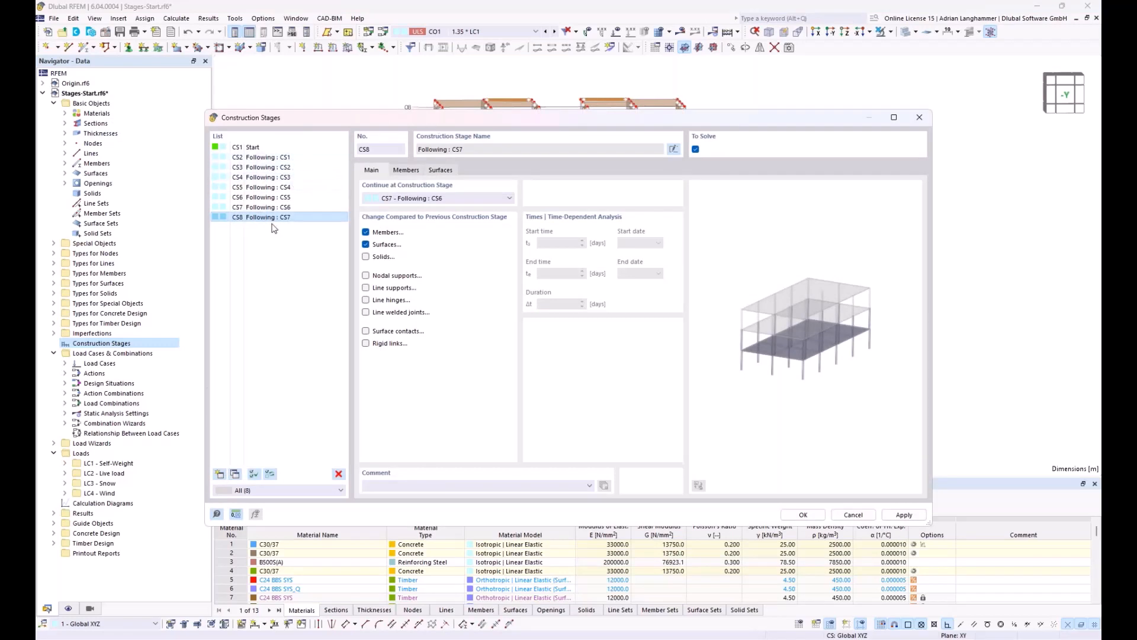
Step: Add the third storey's columns, members 41-58, to construction stage CS3 by selecting them in the model
click(261, 169)
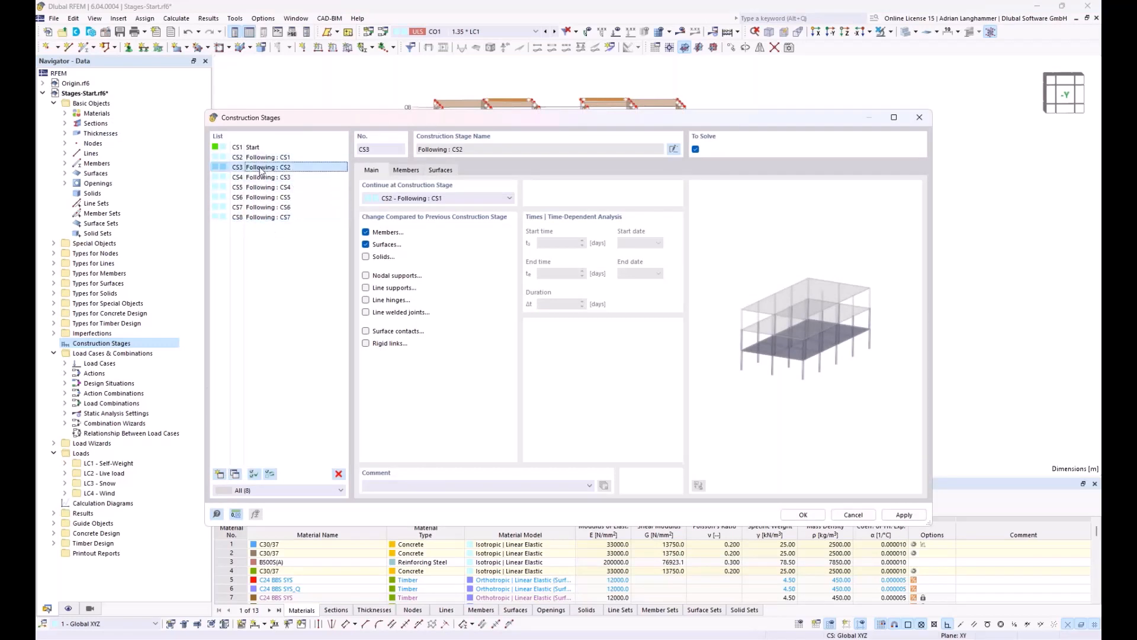
click(404, 171)
click(652, 212)
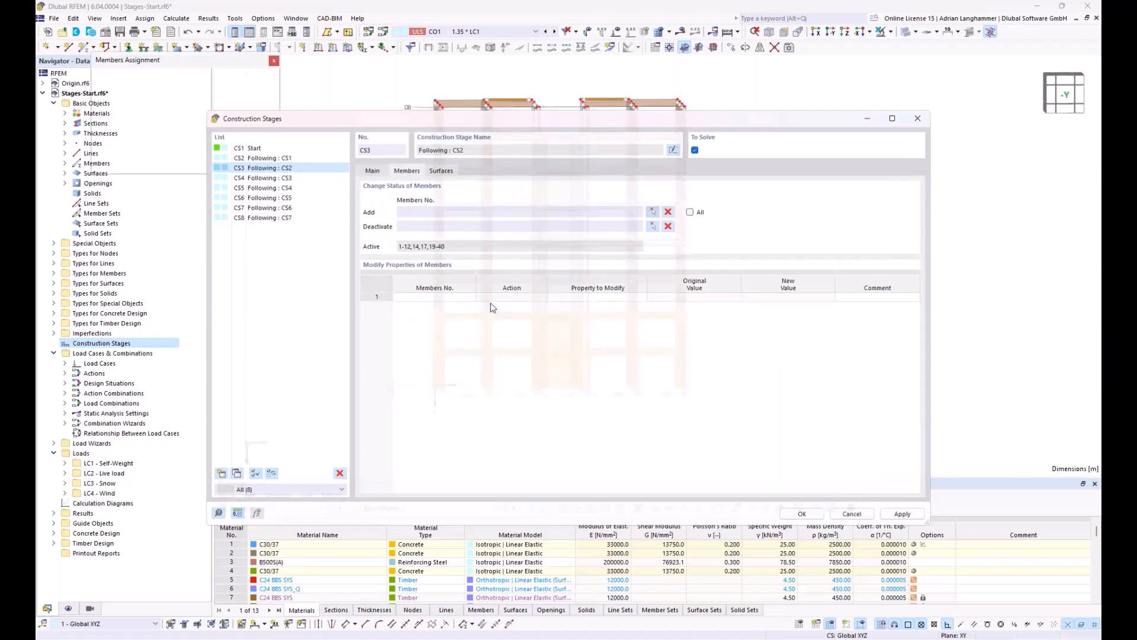
drag(364, 263, 610, 346)
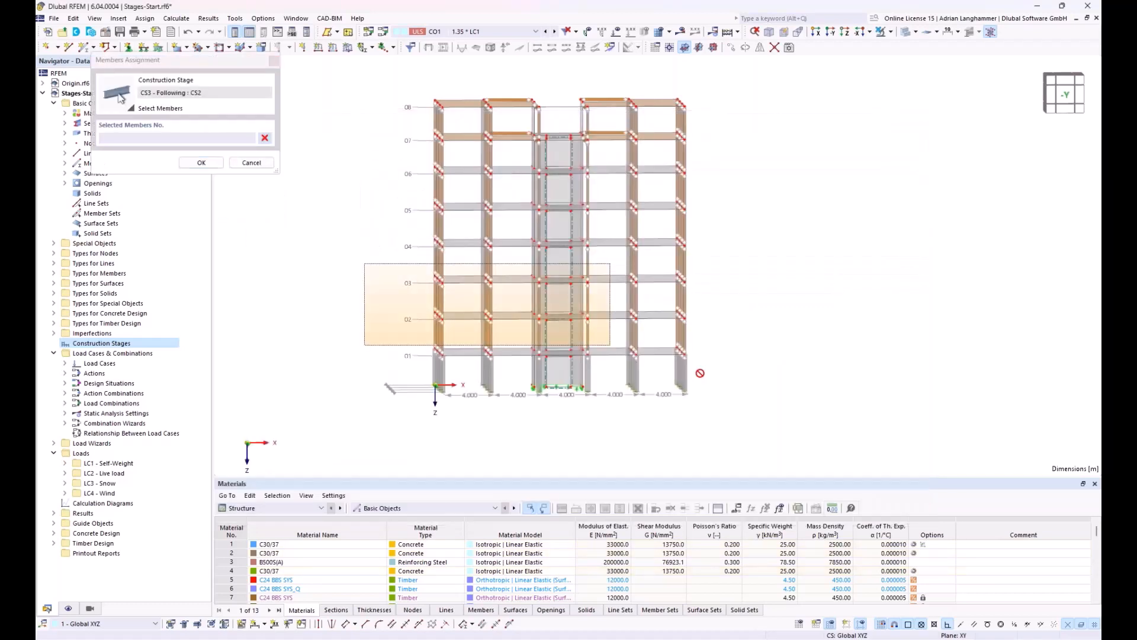
click(202, 163)
Step: Add the third storey's slab and core walls, surfaces 11-15, to construction stage CS3
click(441, 170)
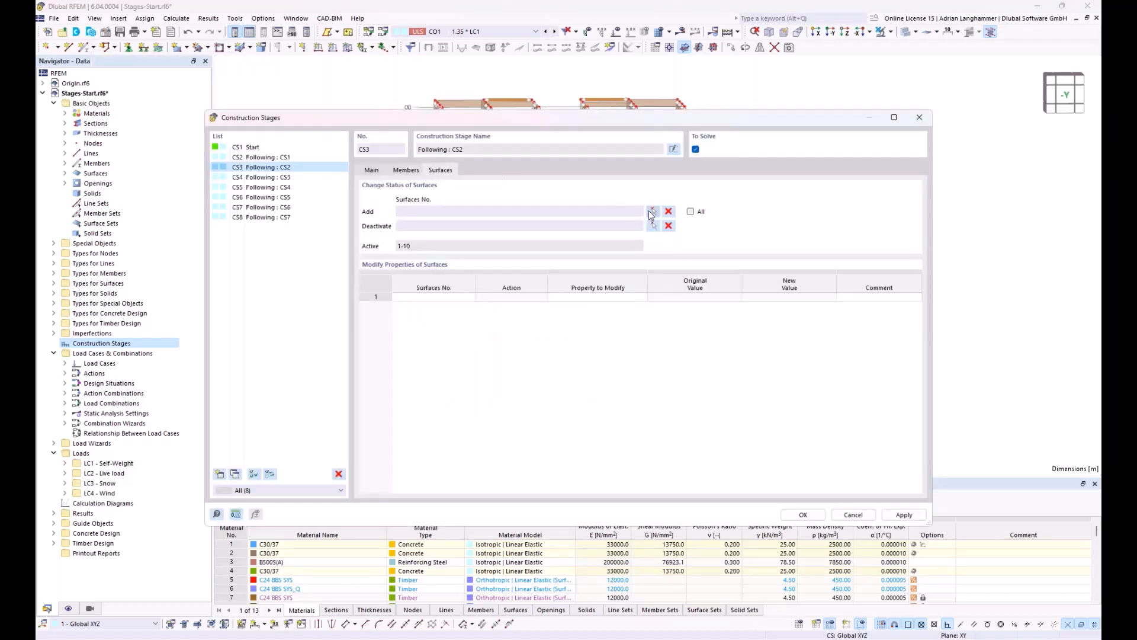
click(653, 211)
drag(377, 263, 752, 437)
click(202, 174)
Step: Add the fourth storey's columns, members 121-138, to construction stage CS4 by selecting them in the model
click(276, 178)
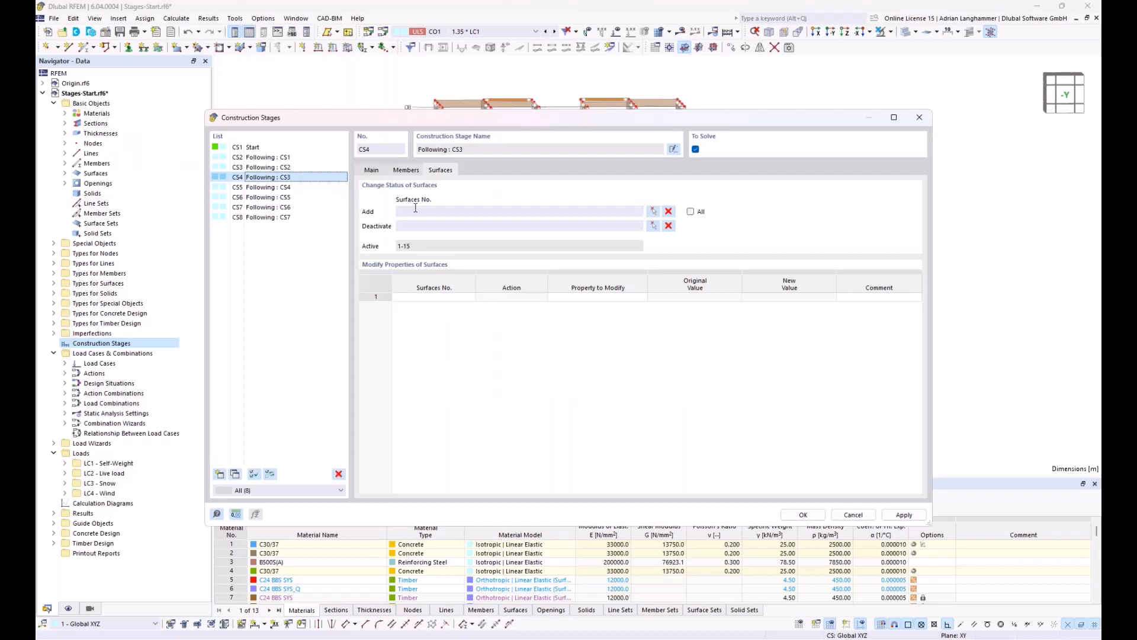
click(406, 171)
click(653, 211)
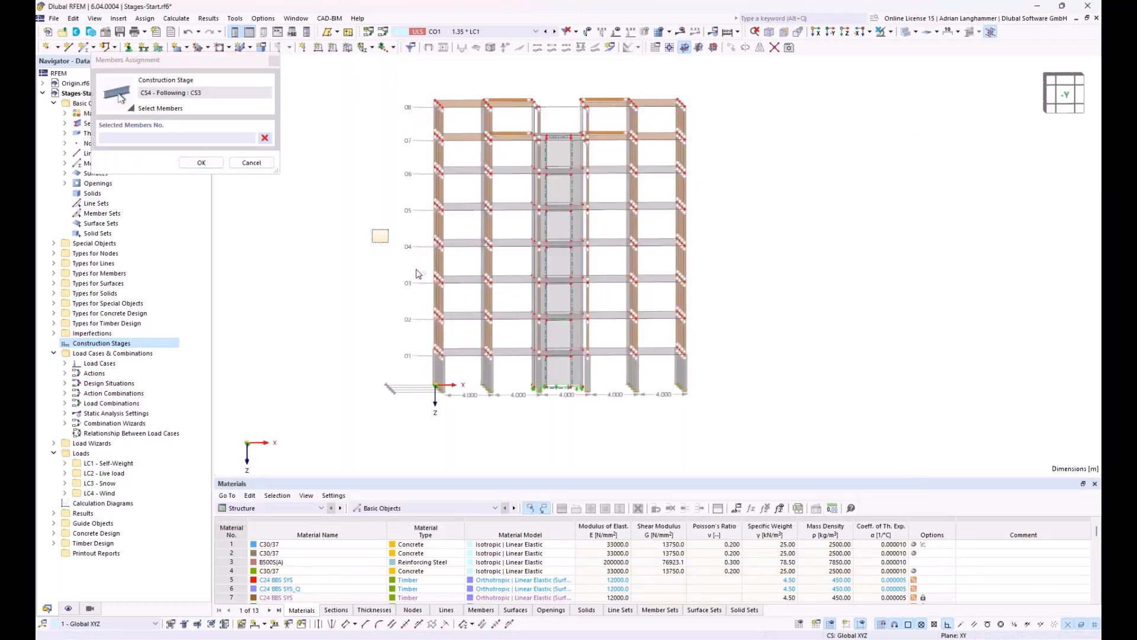
drag(419, 274, 722, 419)
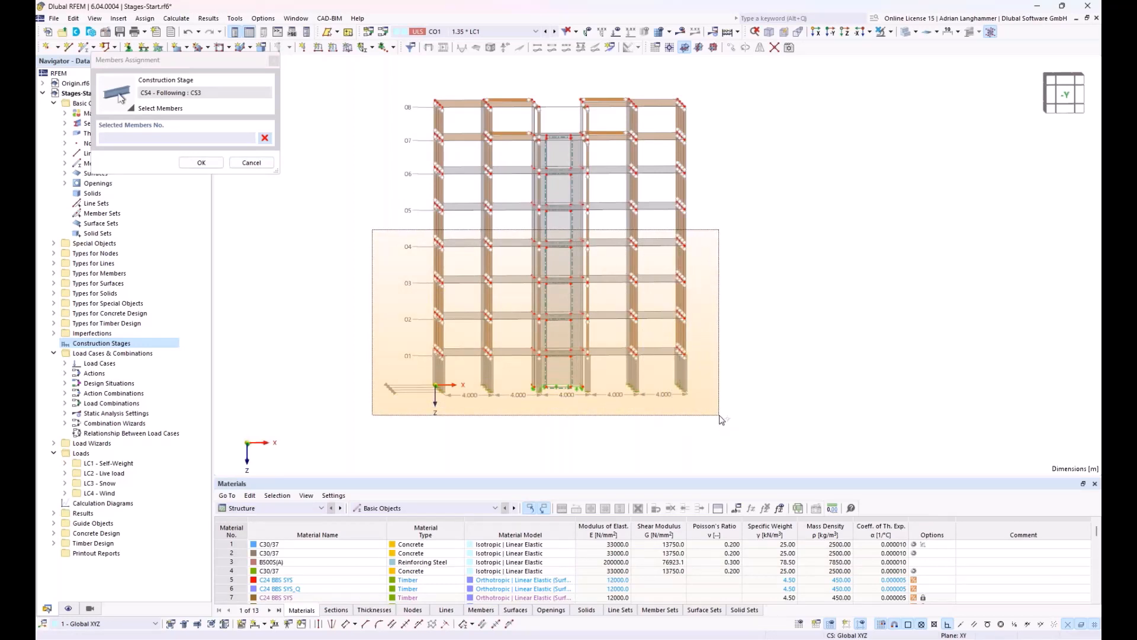
drag(722, 420, 721, 419)
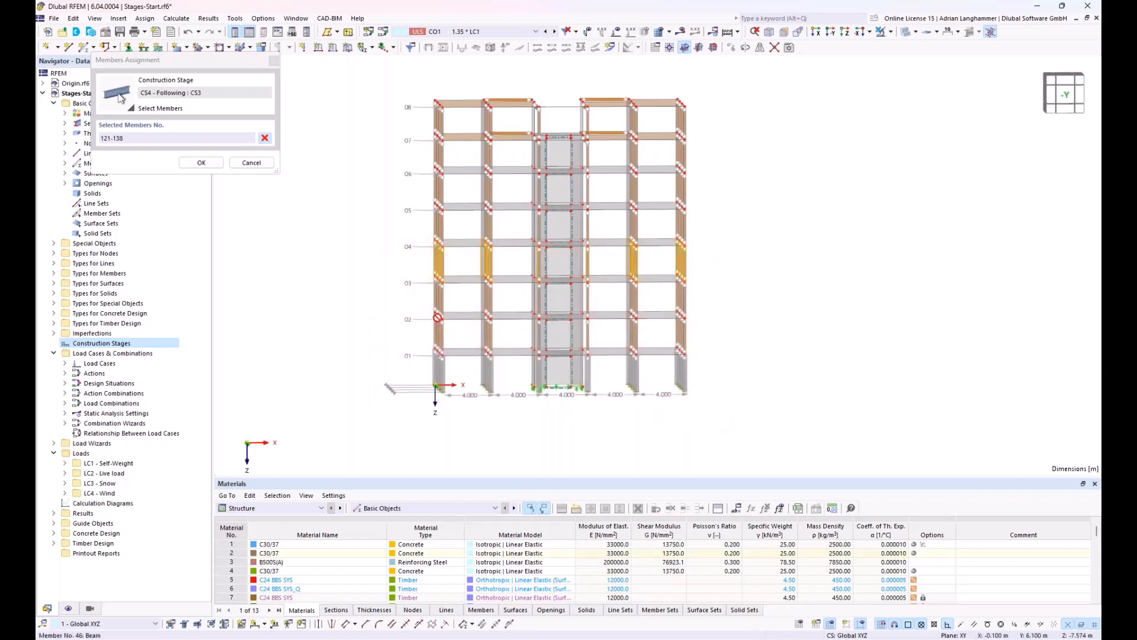
click(201, 163)
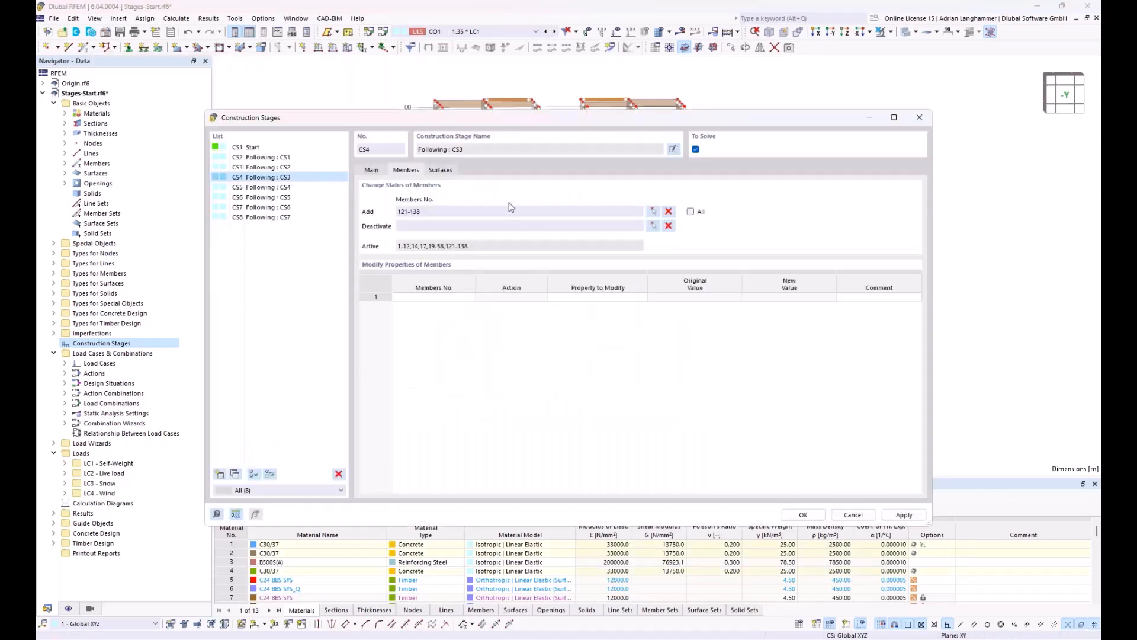
Step: Add the fourth storey's slab and core walls, surfaces 39-43, to construction stage CS4
click(441, 170)
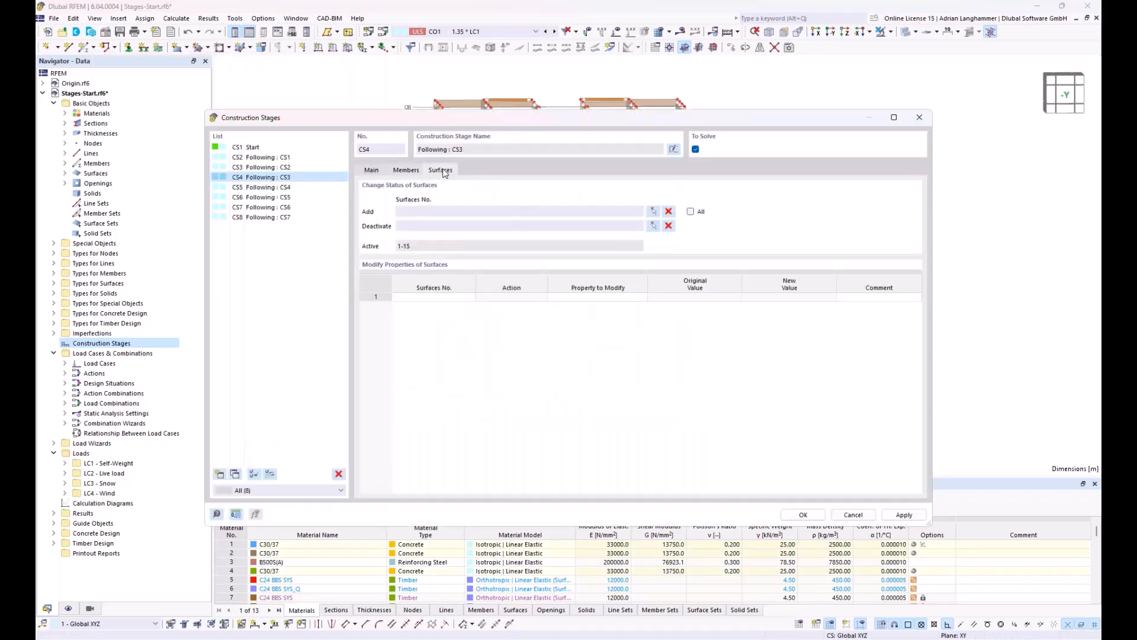
click(653, 212)
drag(374, 221, 727, 423)
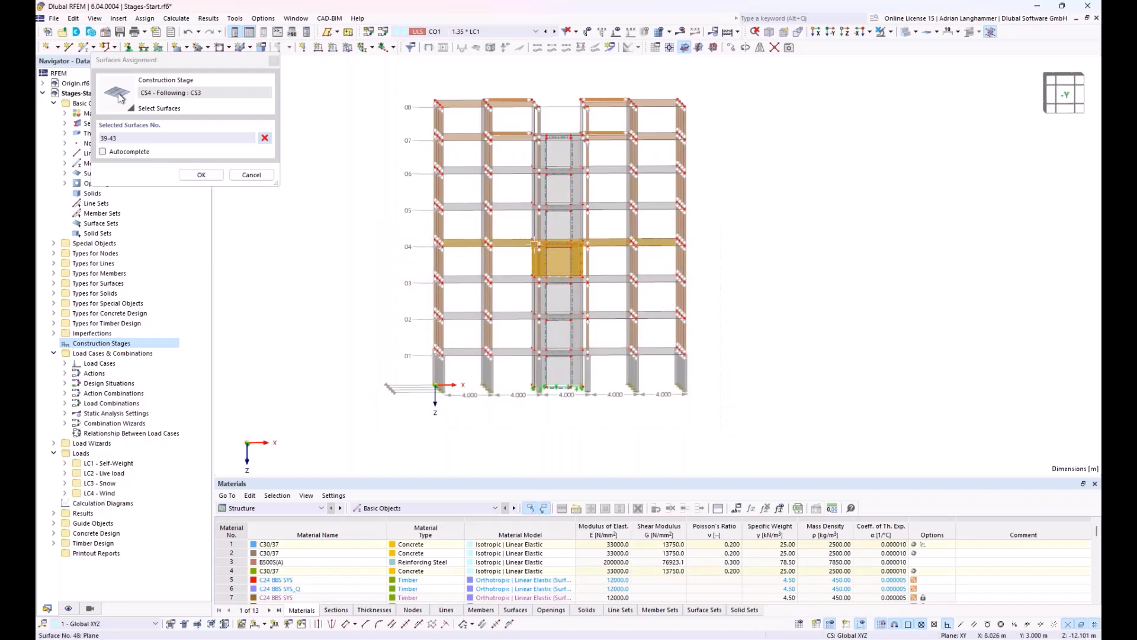
click(201, 174)
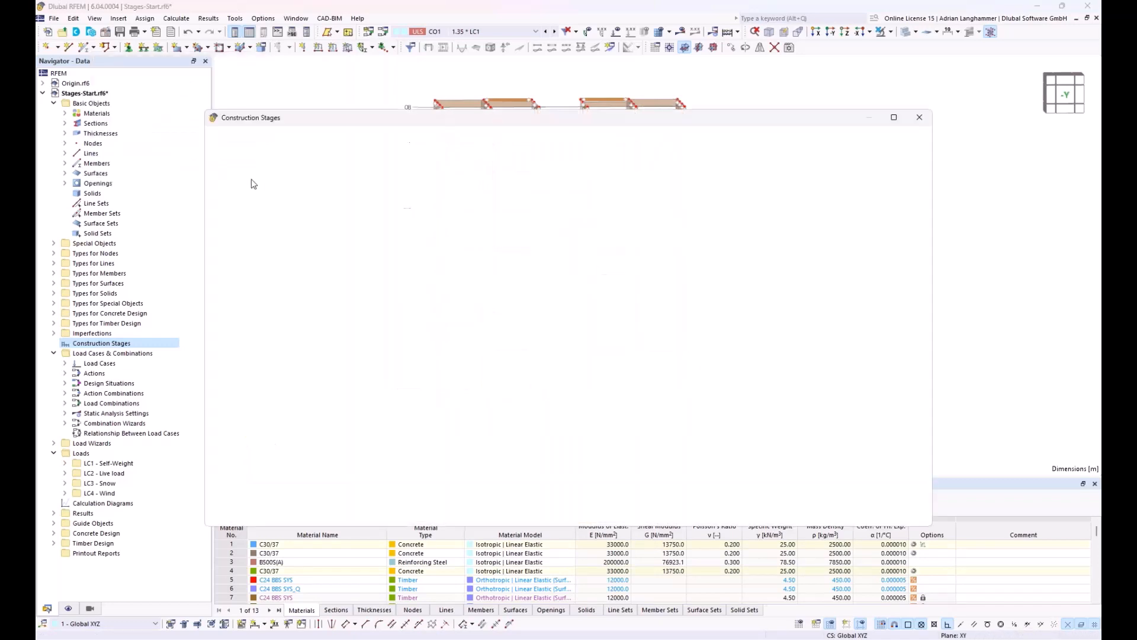
Step: Add the fifth storey's columns, members 139-156, to construction stage CS5 by selecting them in the model
click(256, 187)
click(407, 170)
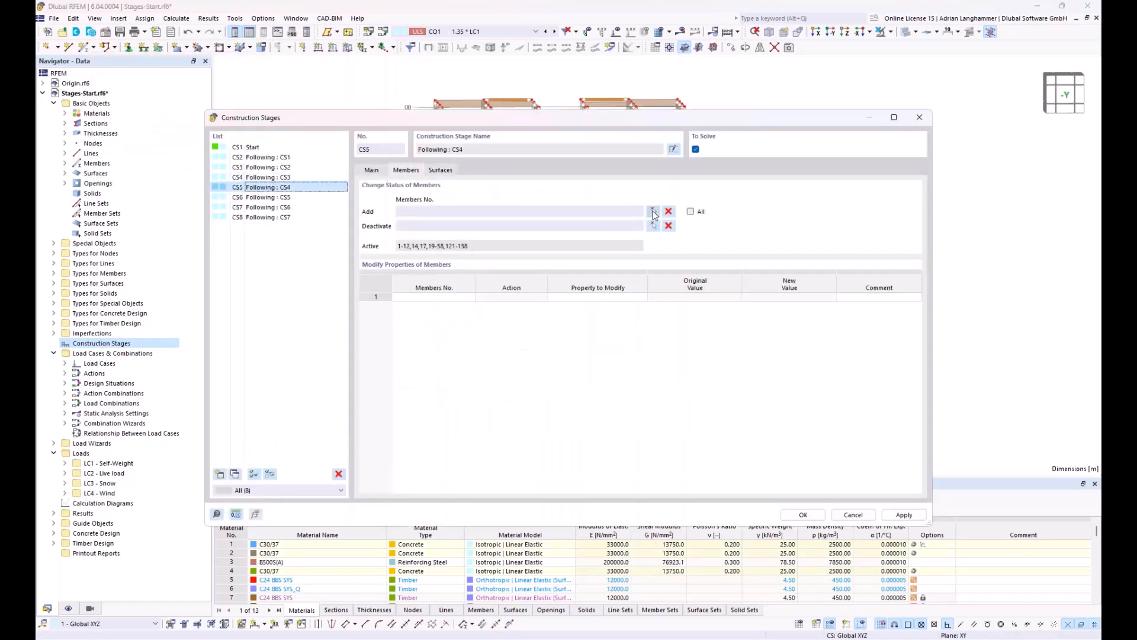
click(652, 210)
drag(379, 190, 741, 432)
click(201, 162)
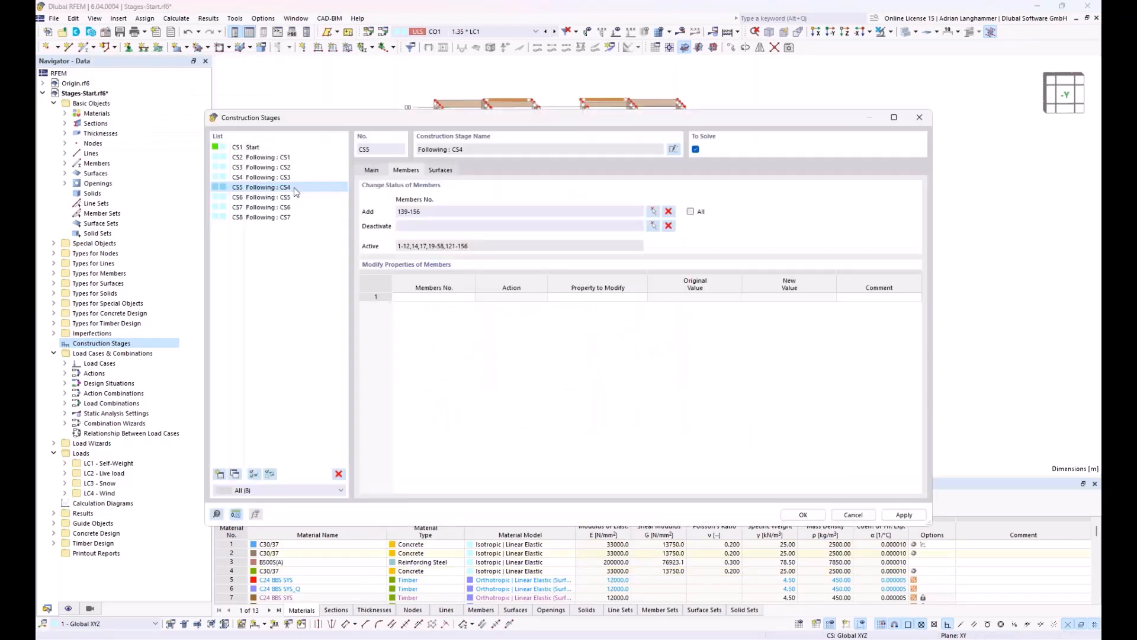
Step: Add the fifth storey's slab and core walls, surfaces 44-48, to construction stage CS5
click(442, 172)
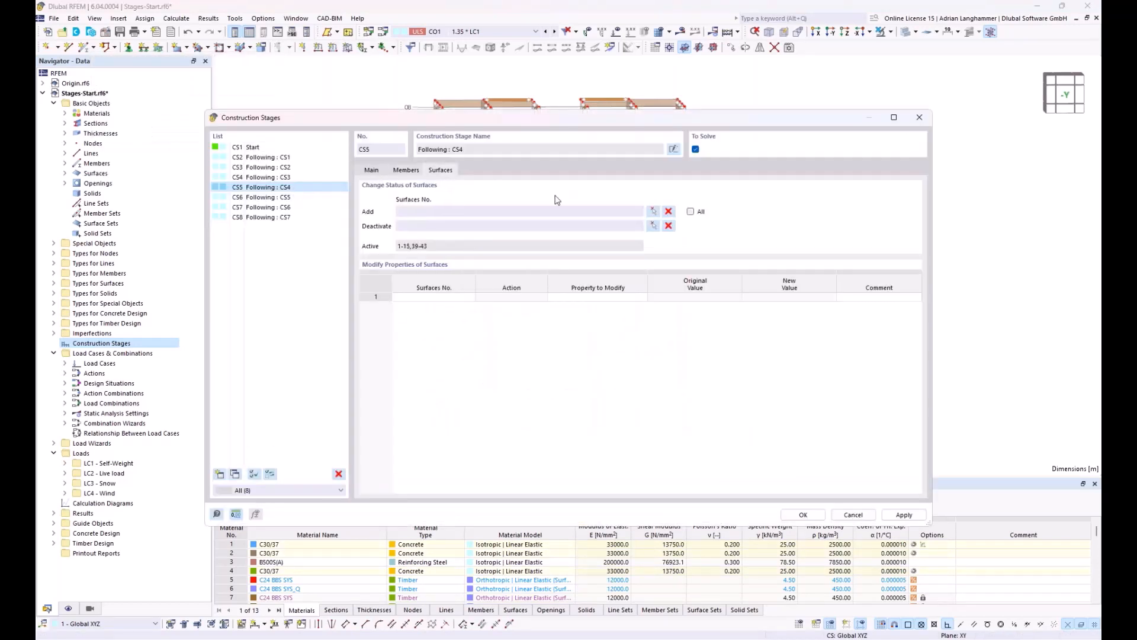
click(652, 212)
drag(368, 189, 748, 426)
click(202, 174)
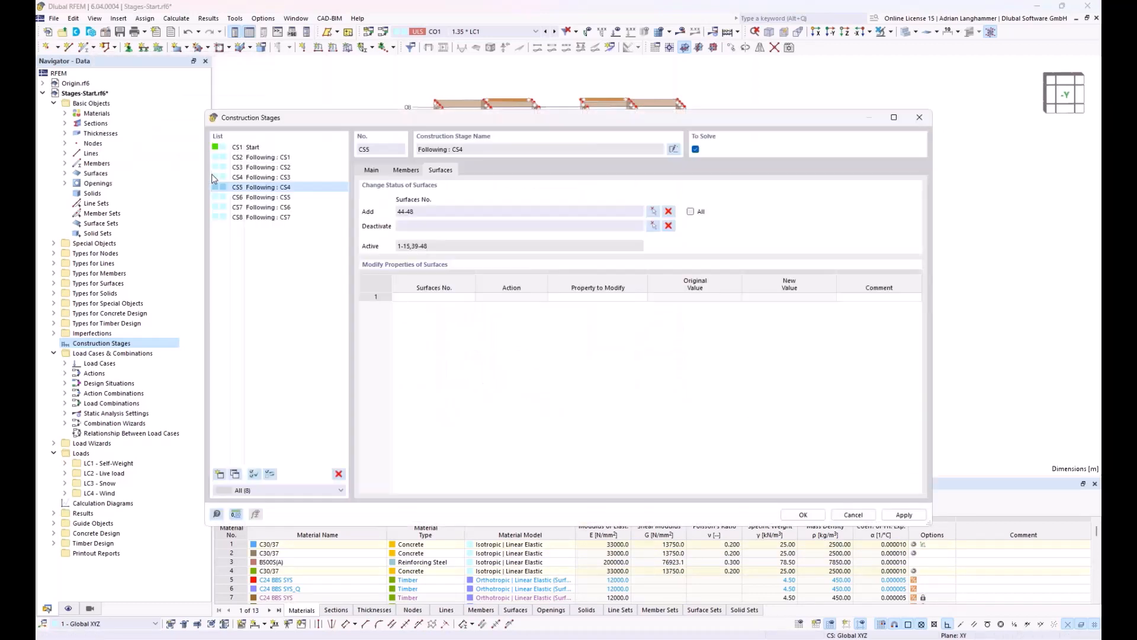
Step: Add the sixth storey's columns, members 59-76, to construction stage CS6 by selecting them in the model
click(237, 198)
click(406, 170)
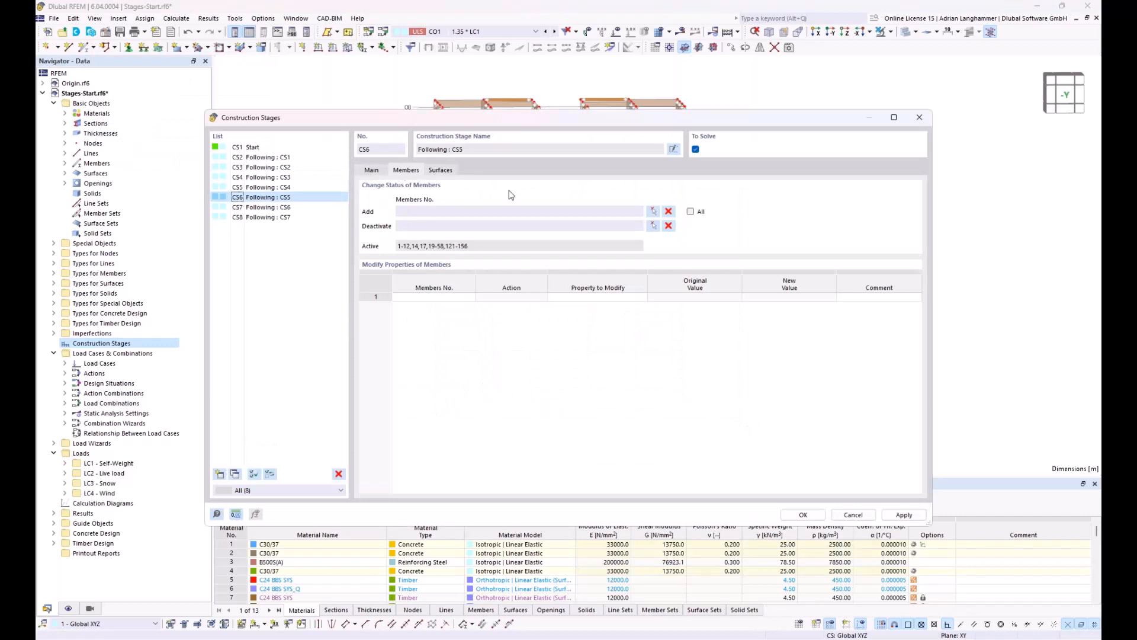
click(653, 212)
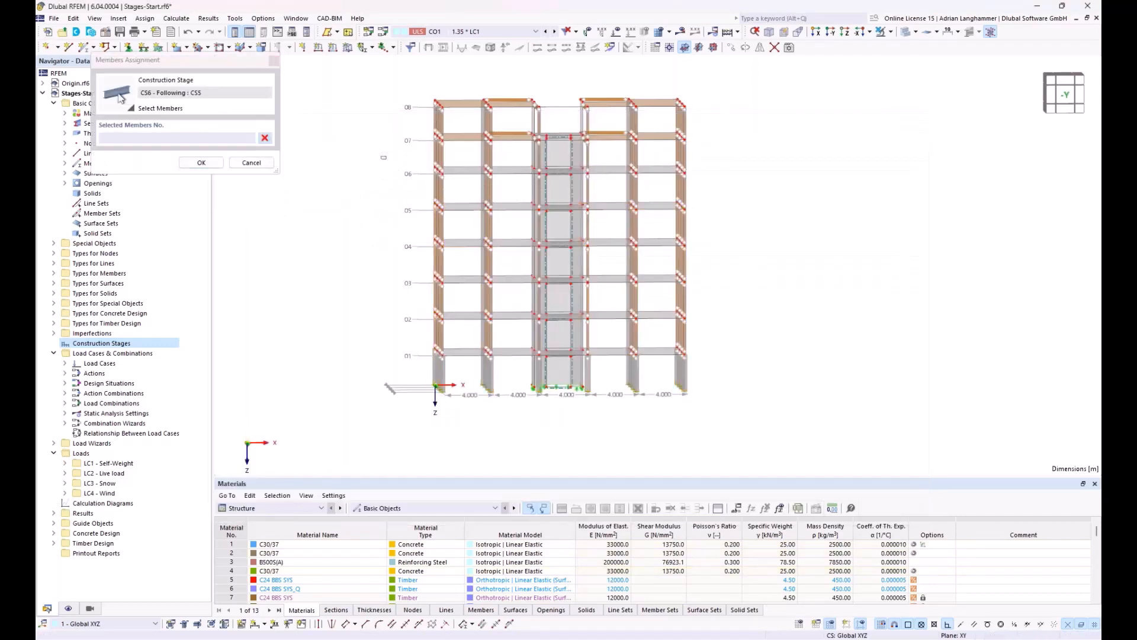
drag(383, 158, 745, 448)
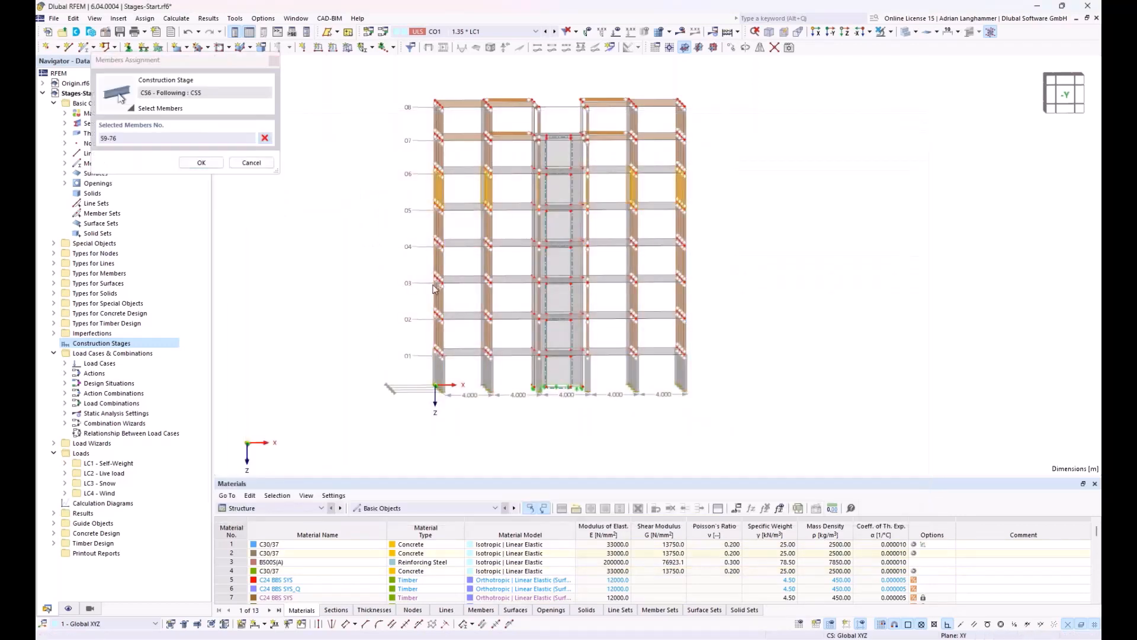
click(202, 163)
Step: Add the sixth storey's slab and core walls, surfaces 16-20, to construction stage CS6
click(441, 171)
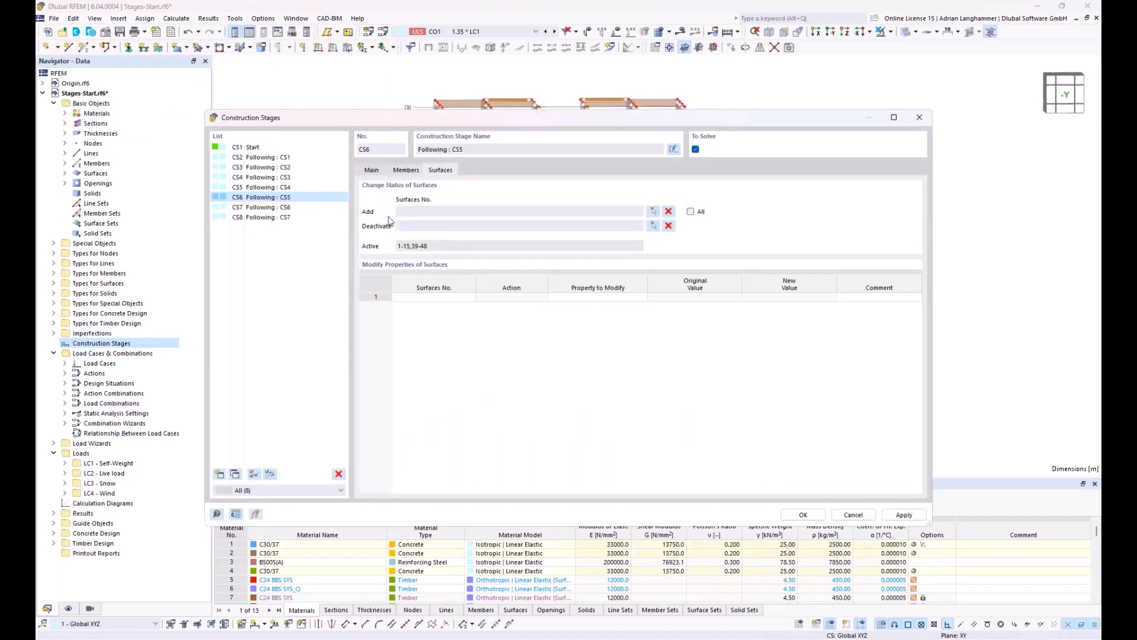
click(649, 212)
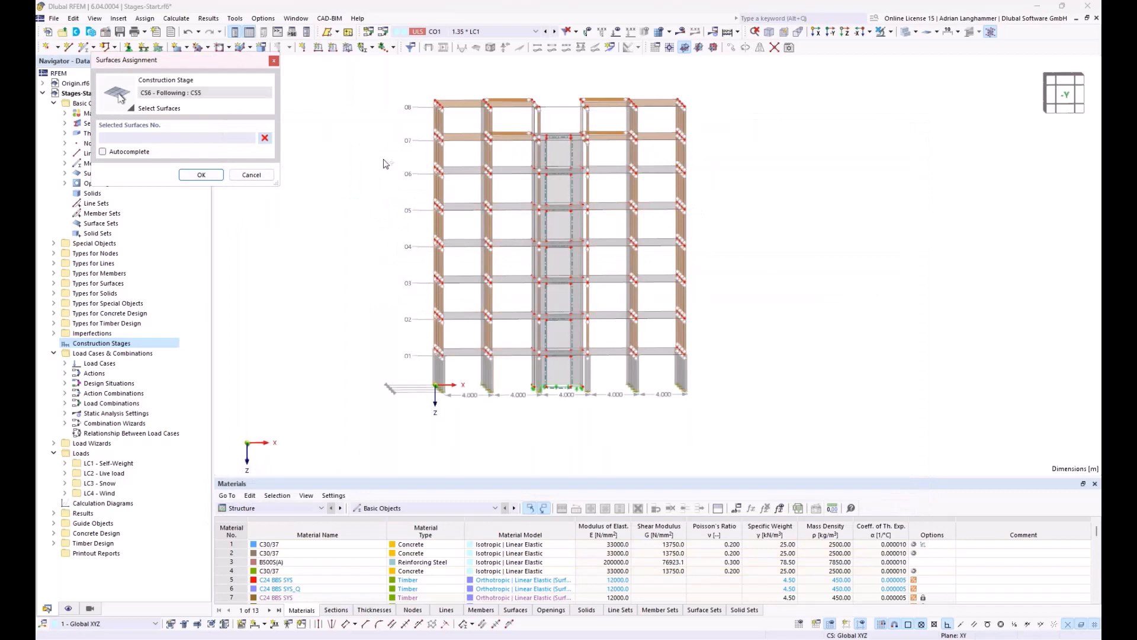
drag(383, 163, 743, 454)
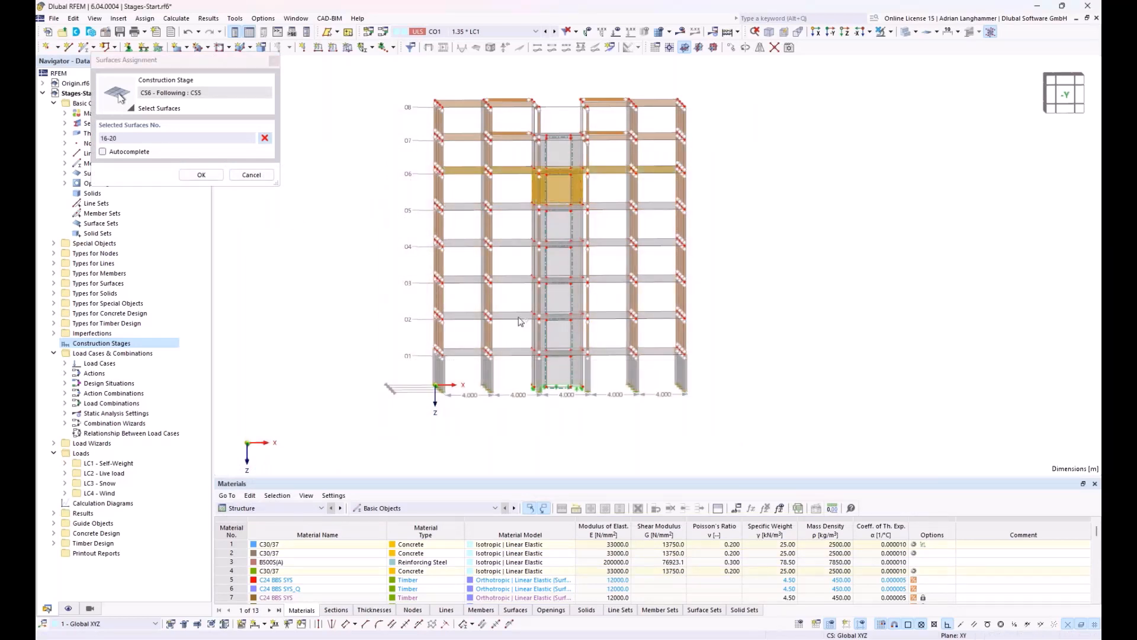
click(210, 178)
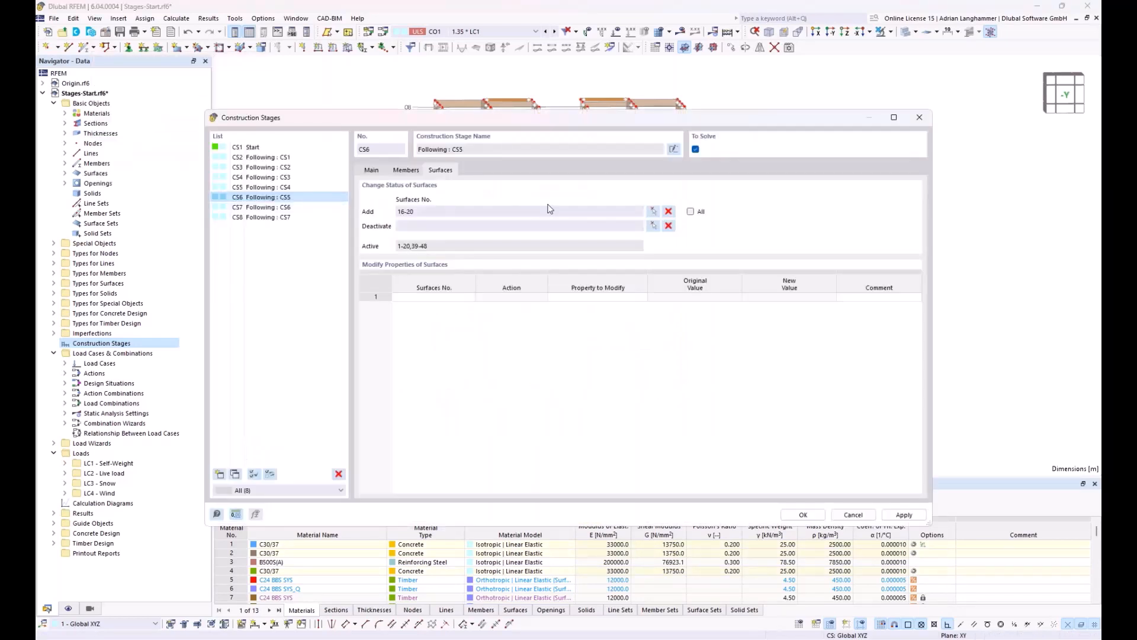
Step: Add the seventh storey's columns and beams, members 77-98, to construction stage CS7 by selecting them in the model
click(313, 207)
click(401, 171)
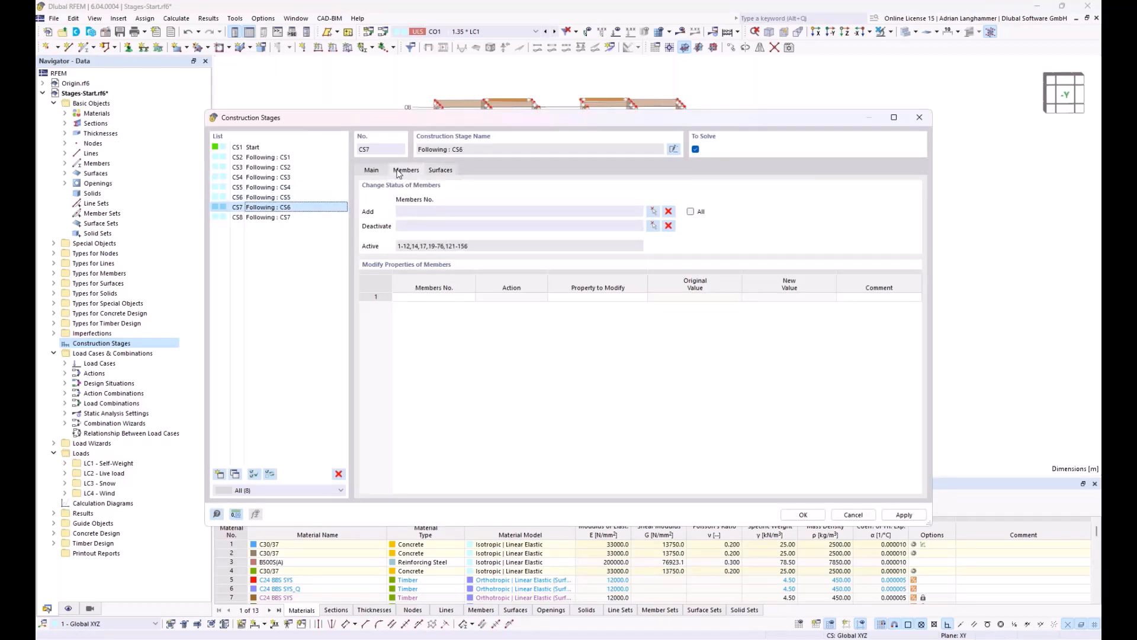
click(653, 211)
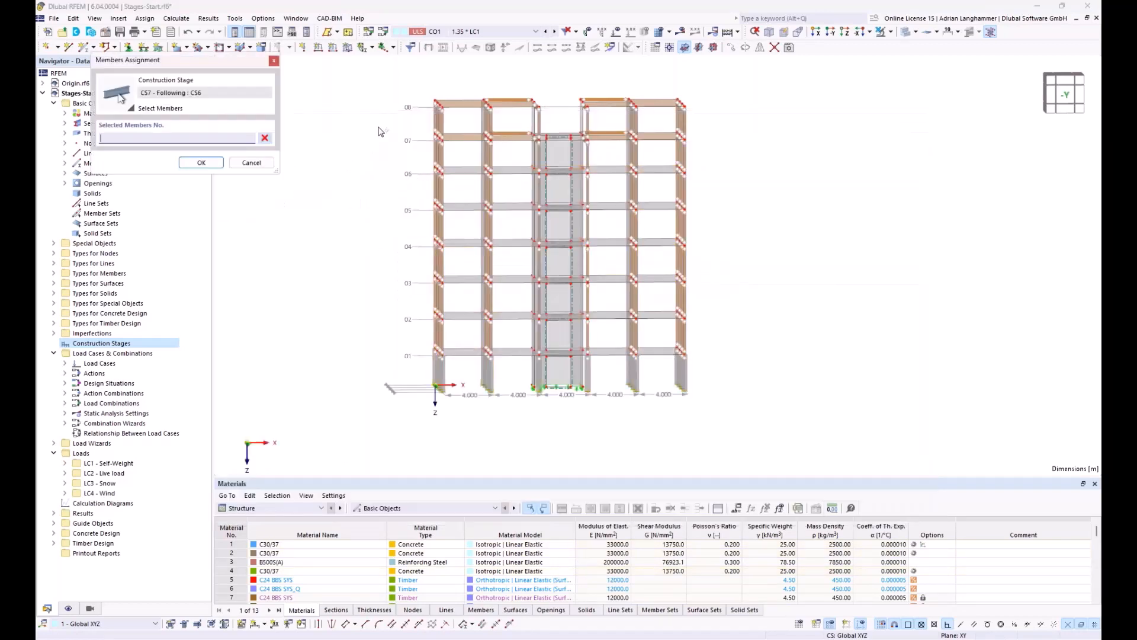
drag(380, 126, 757, 447)
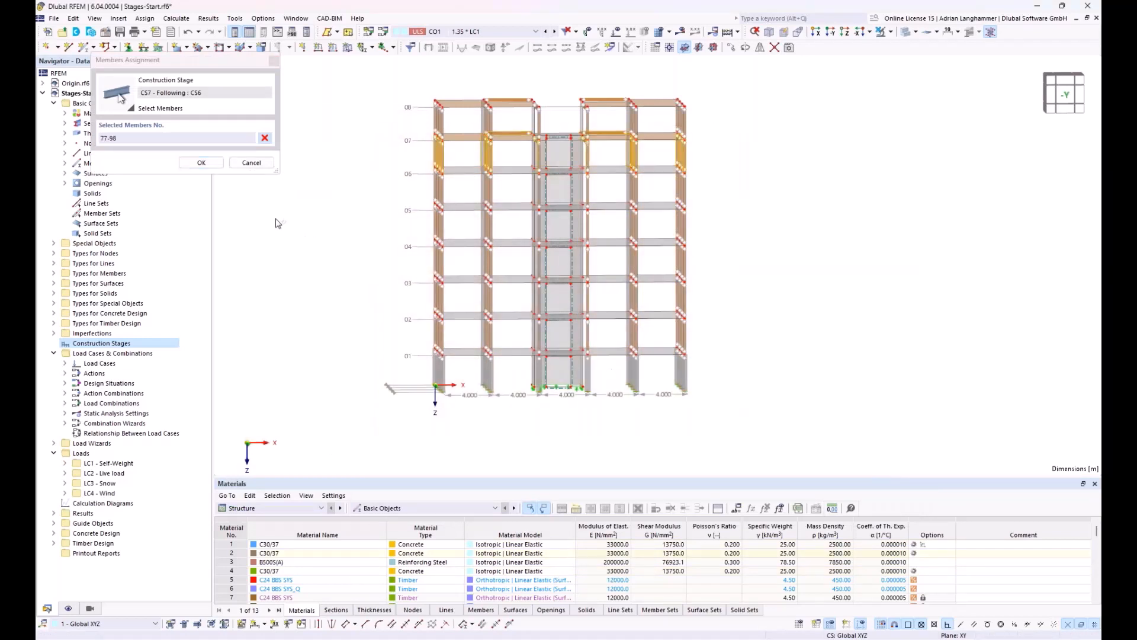
click(202, 163)
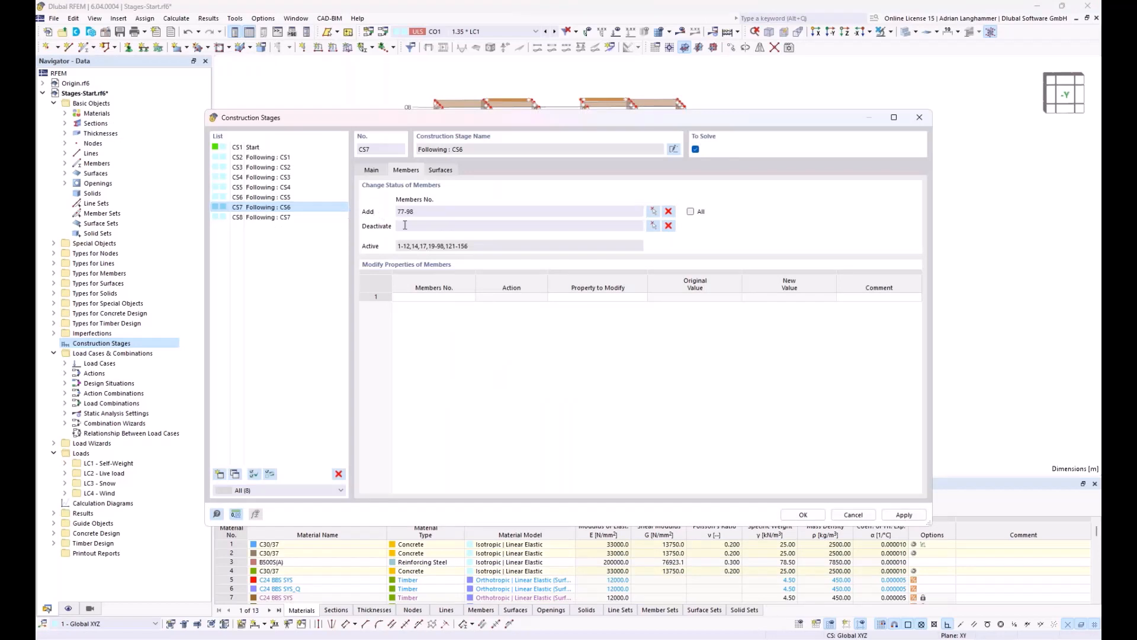
Step: Add the seventh storey's slabs and core walls, surfaces 22-29 and 38, to construction stage CS7
click(441, 170)
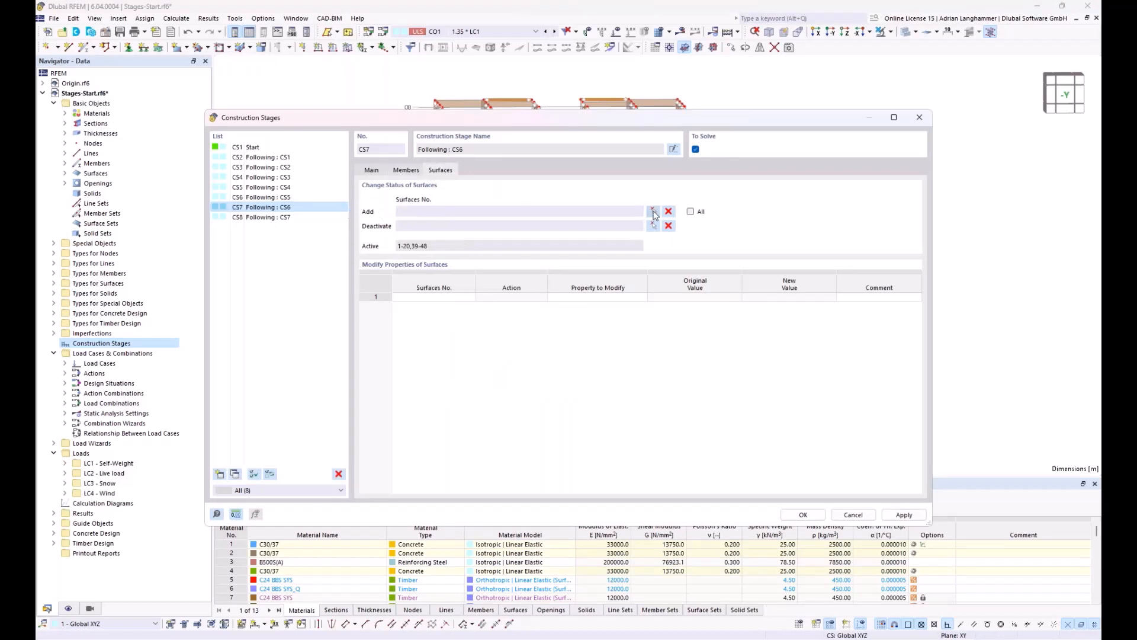
click(653, 212)
drag(384, 119, 741, 455)
click(201, 174)
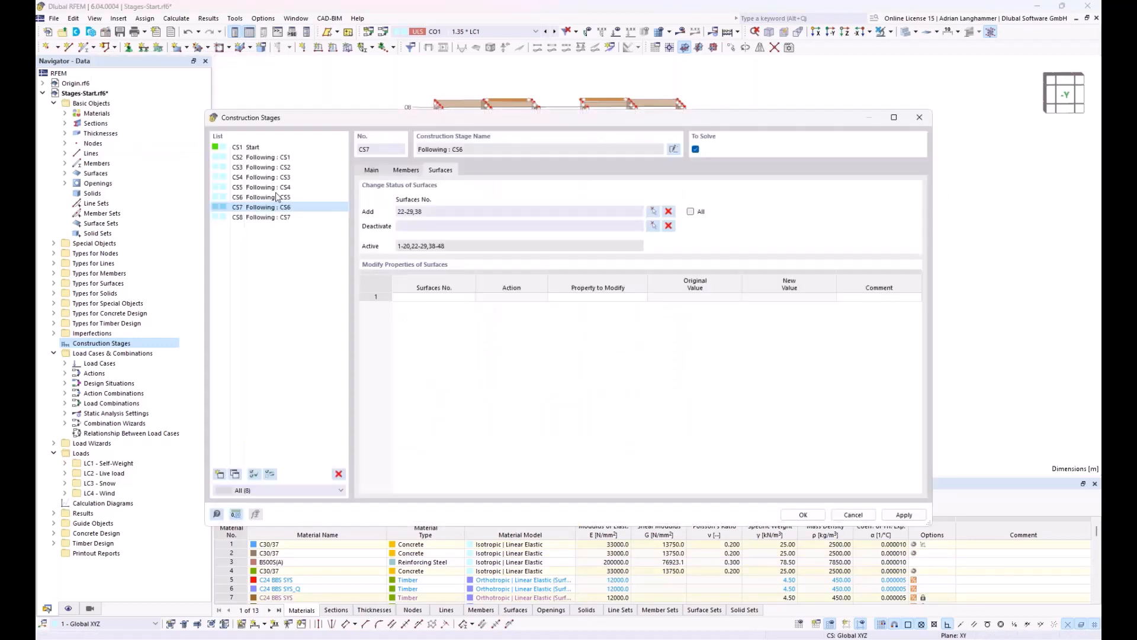
Step: Add the top storey's columns and beams to construction stage CS8 by selecting them in the model
click(290, 218)
click(406, 170)
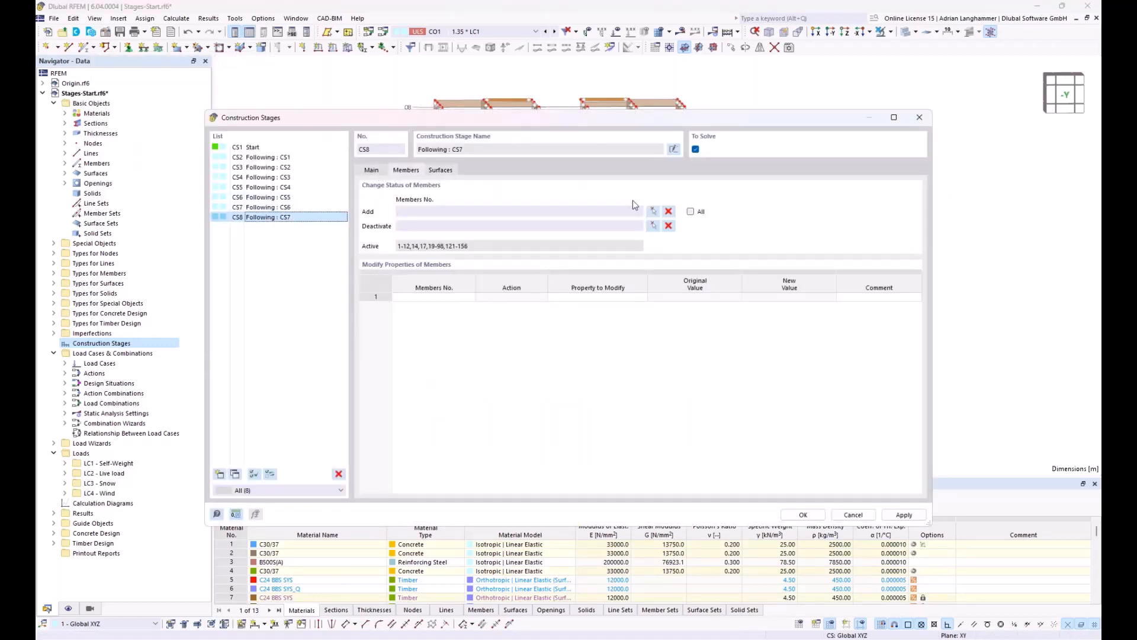
click(653, 211)
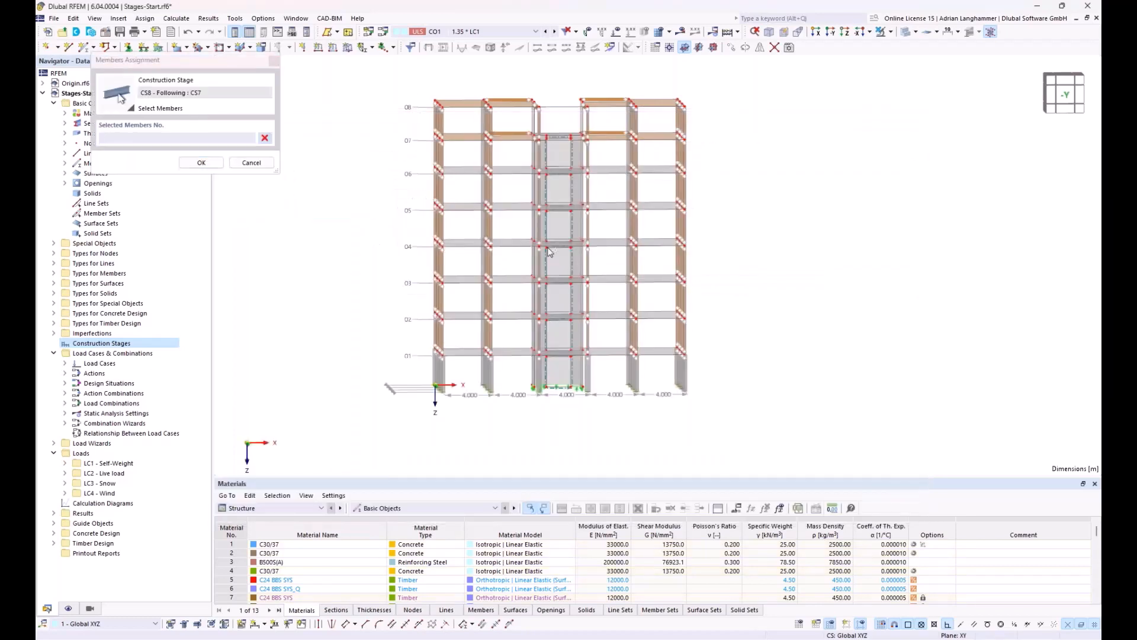
drag(373, 73, 750, 435)
click(201, 163)
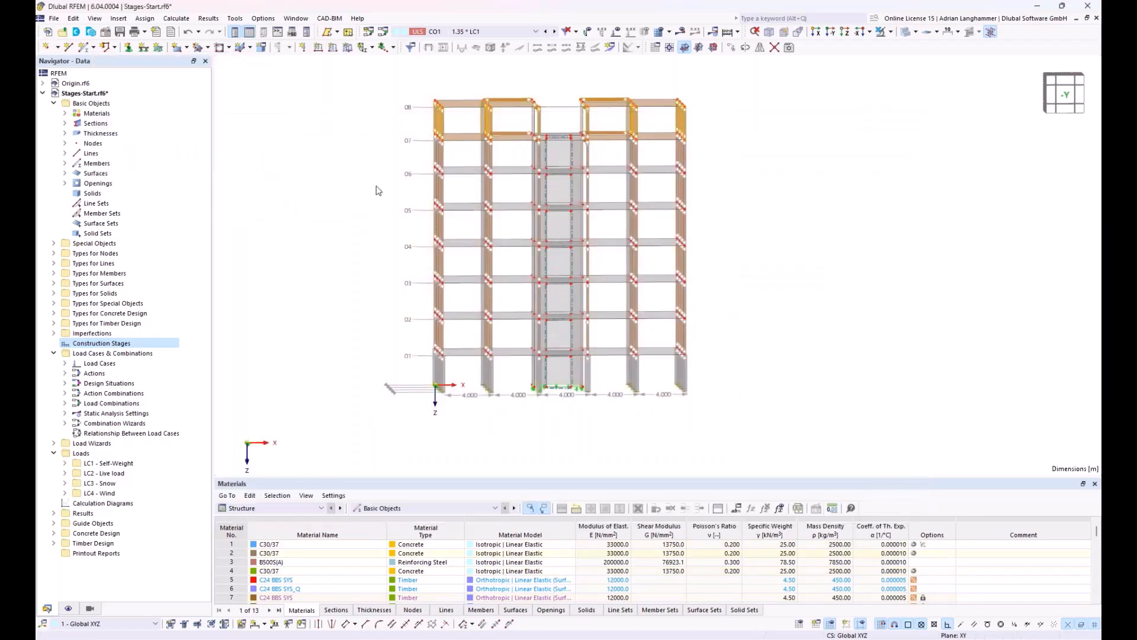
Step: Add the top storey's surfaces 31, 32 and 34-37 to construction stage CS8
click(444, 172)
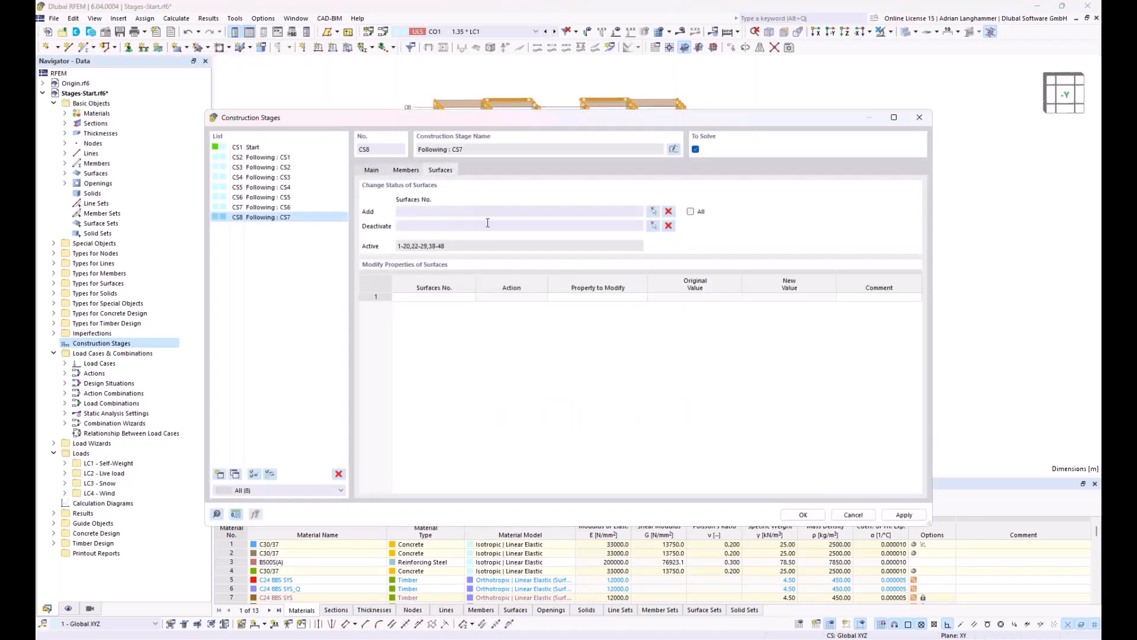
click(653, 212)
drag(380, 73, 735, 444)
click(201, 175)
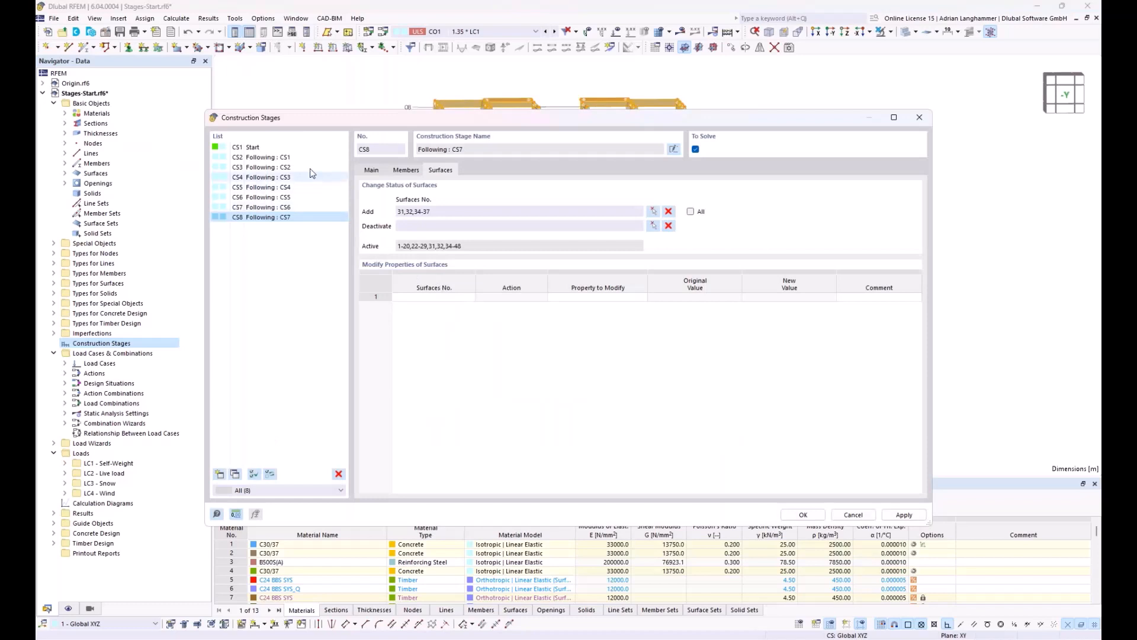
Step: Review the surfaces assigned to each construction stage from CS1 to CS8 against the model
click(263, 148)
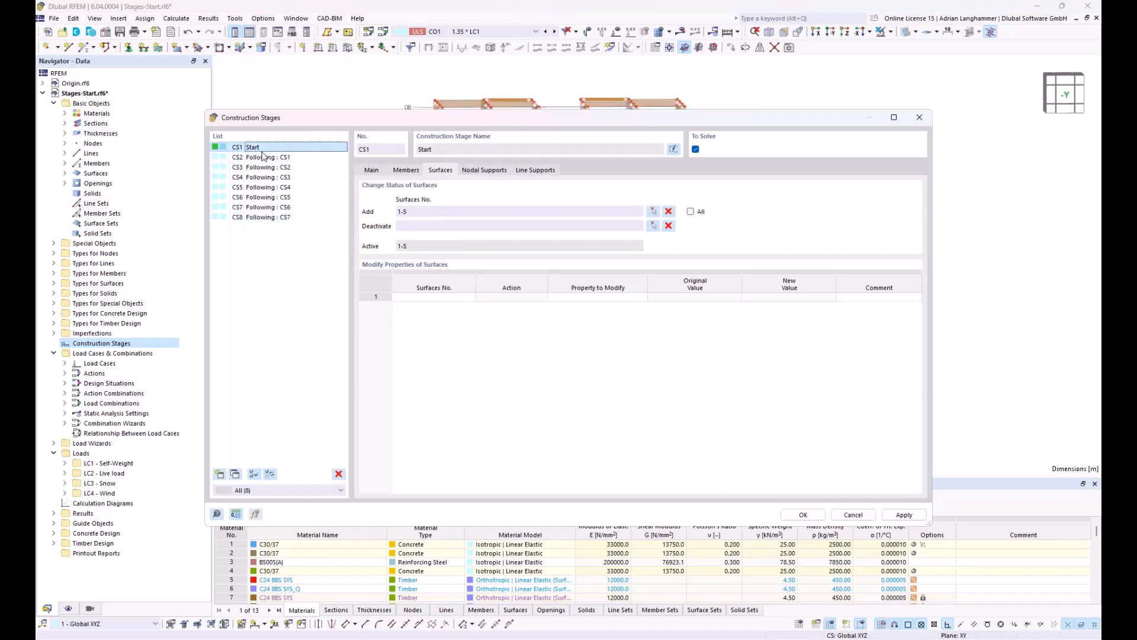
click(262, 158)
click(261, 168)
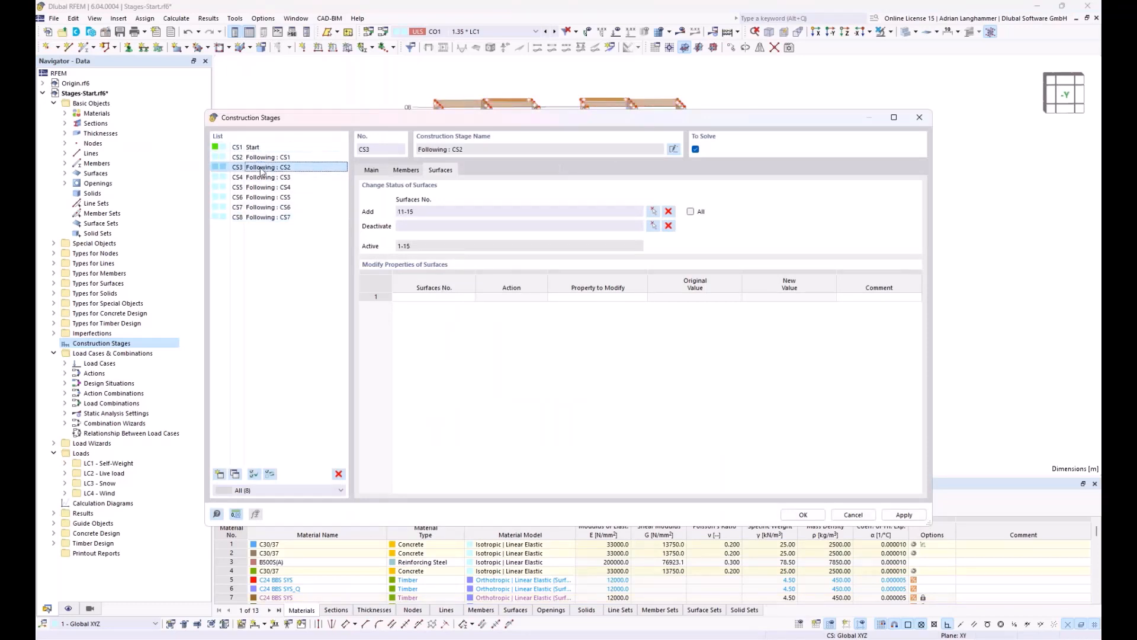
click(262, 177)
click(261, 187)
click(262, 197)
click(262, 207)
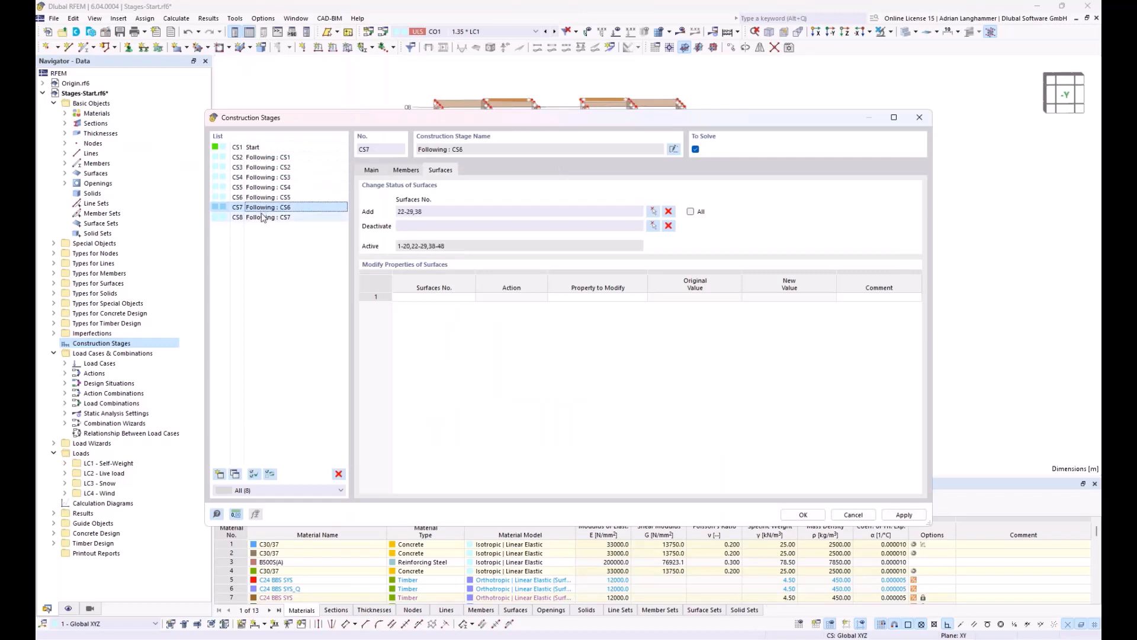
click(262, 218)
drag(457, 124, 434, 382)
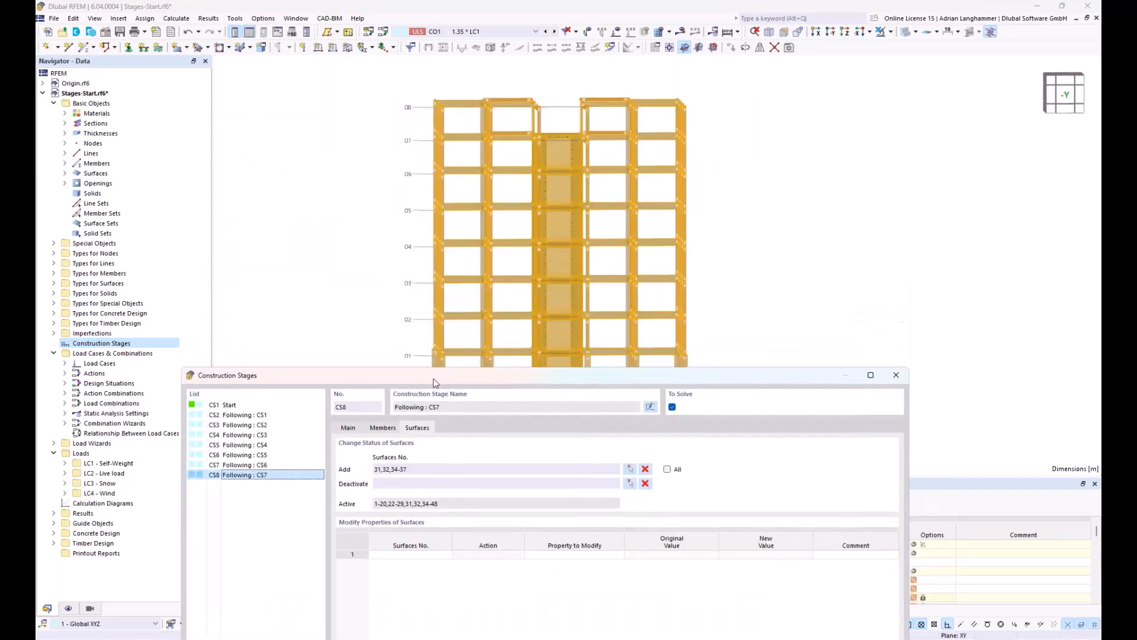
drag(538, 370, 552, 118)
Step: Enable line hinges as a change in construction stage CS1 and add all line hinges to it
click(254, 140)
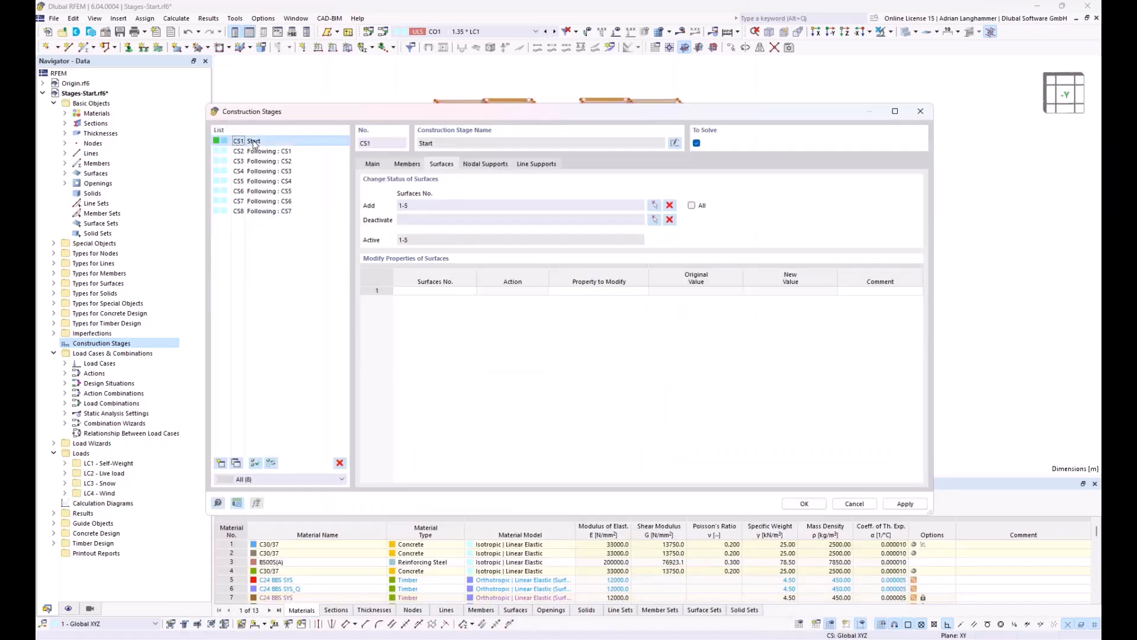
click(374, 165)
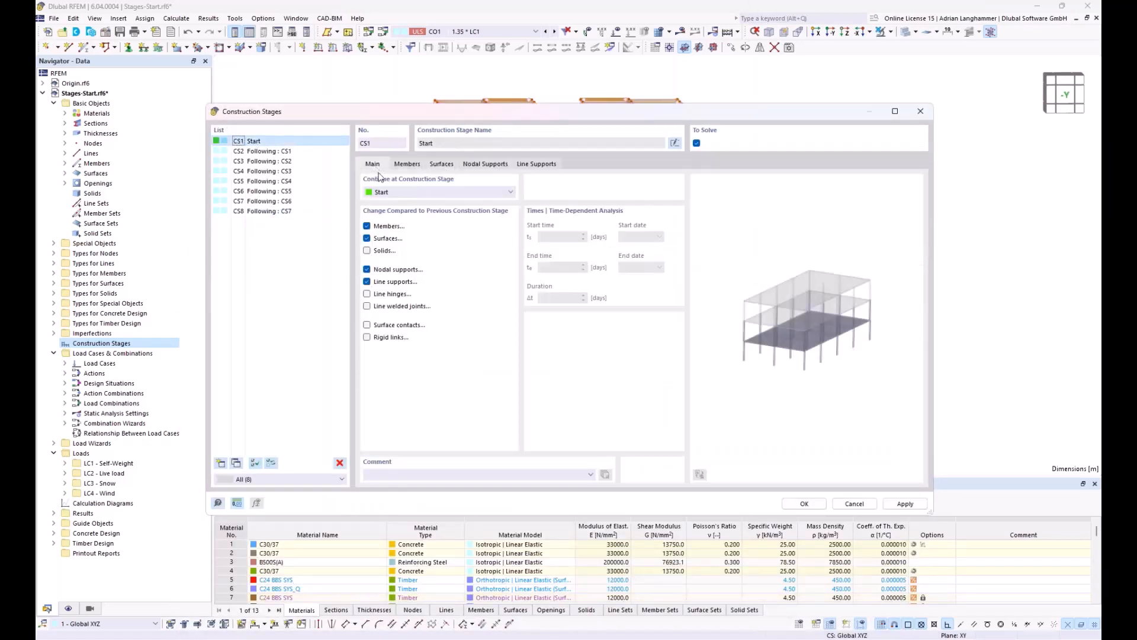
click(367, 294)
click(583, 165)
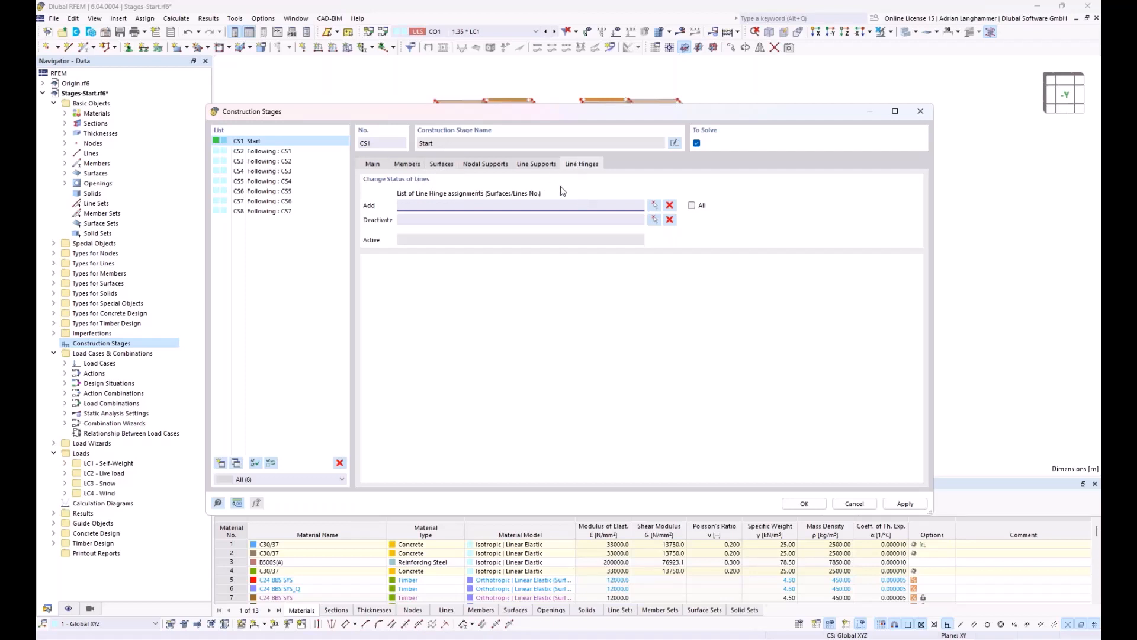
click(692, 206)
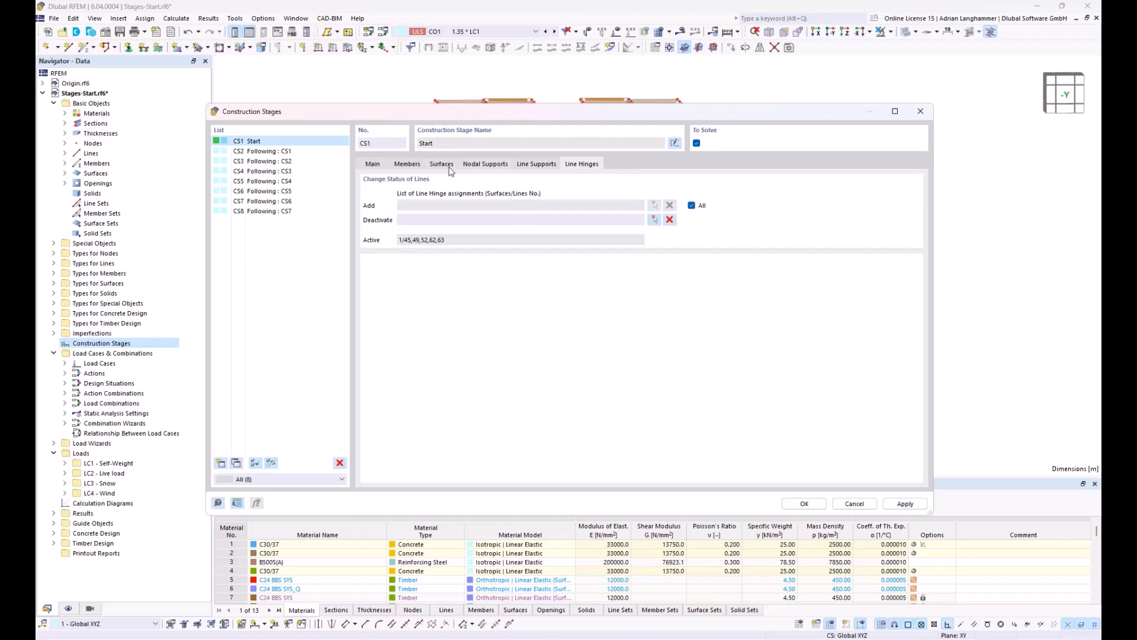
Step: Enable line hinges for construction stages CS2 to CS8 together and add all line hinges to them
click(302, 152)
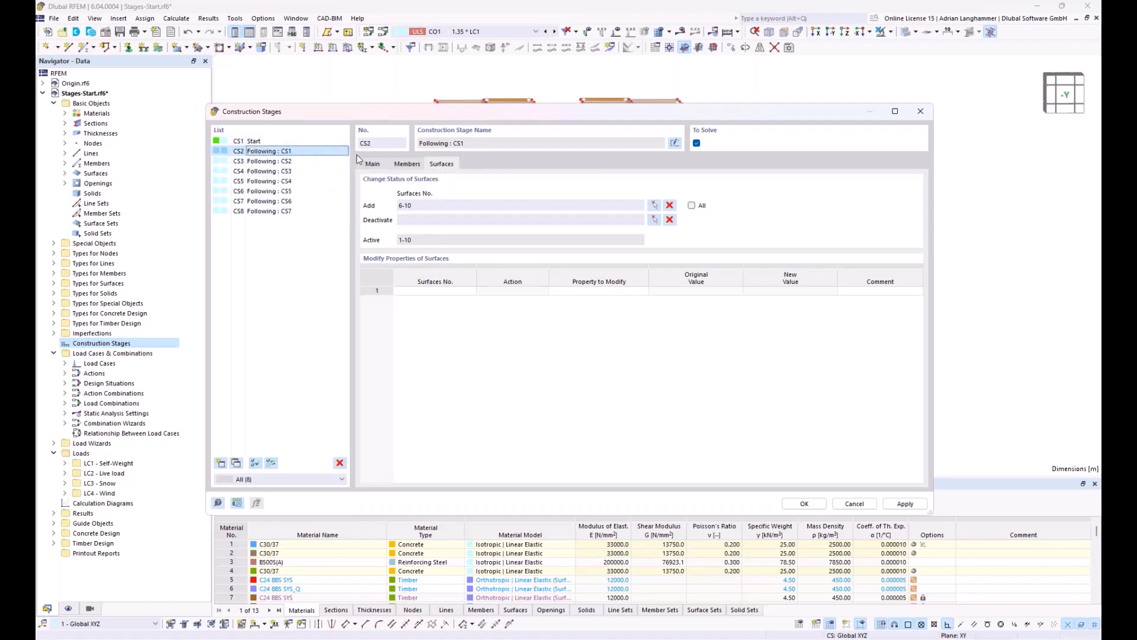
shift+click(302, 212)
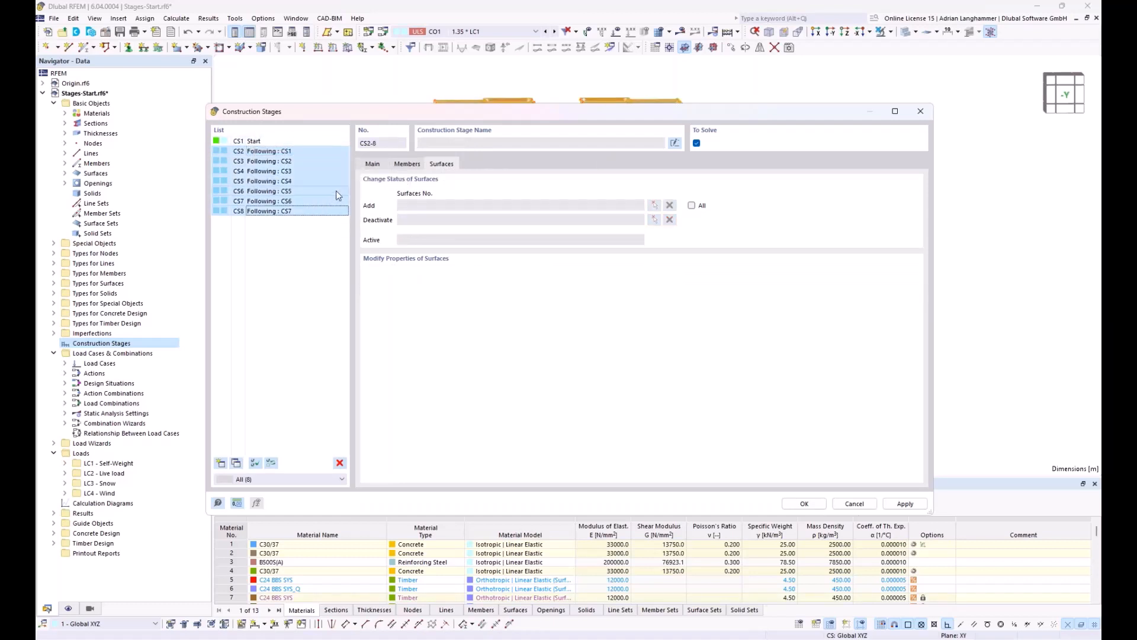
click(371, 164)
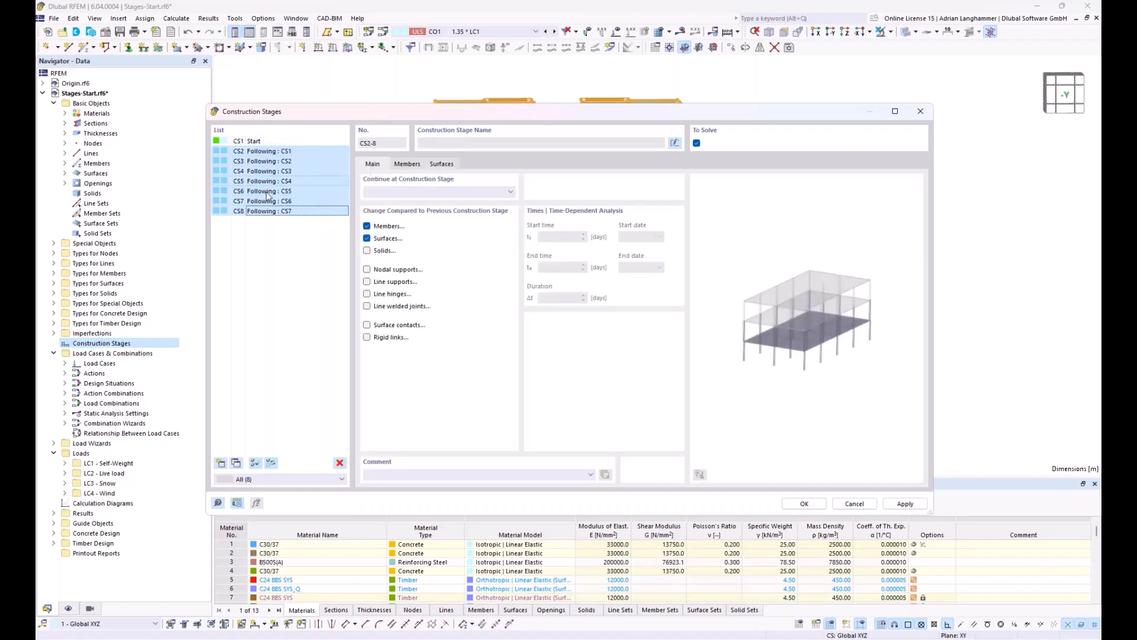
click(367, 295)
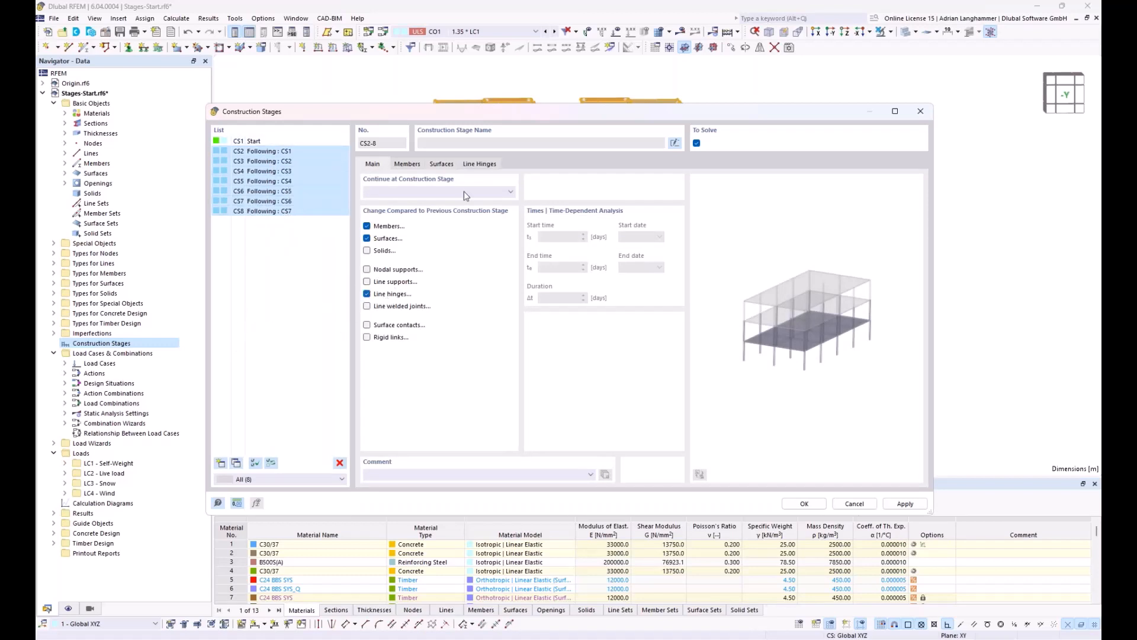
click(475, 166)
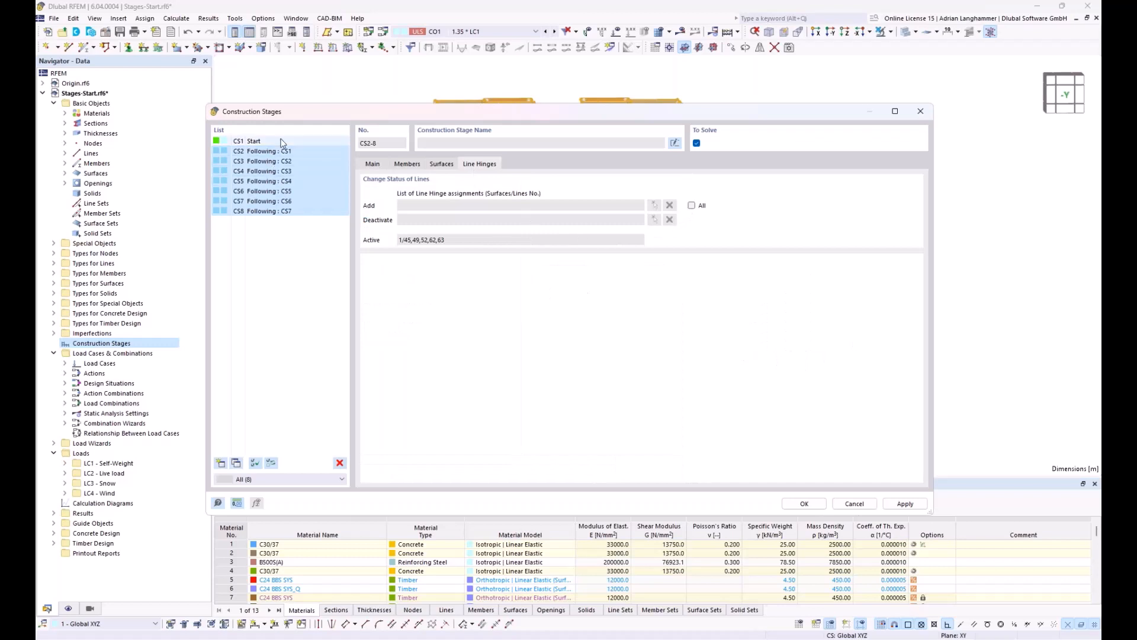
click(692, 206)
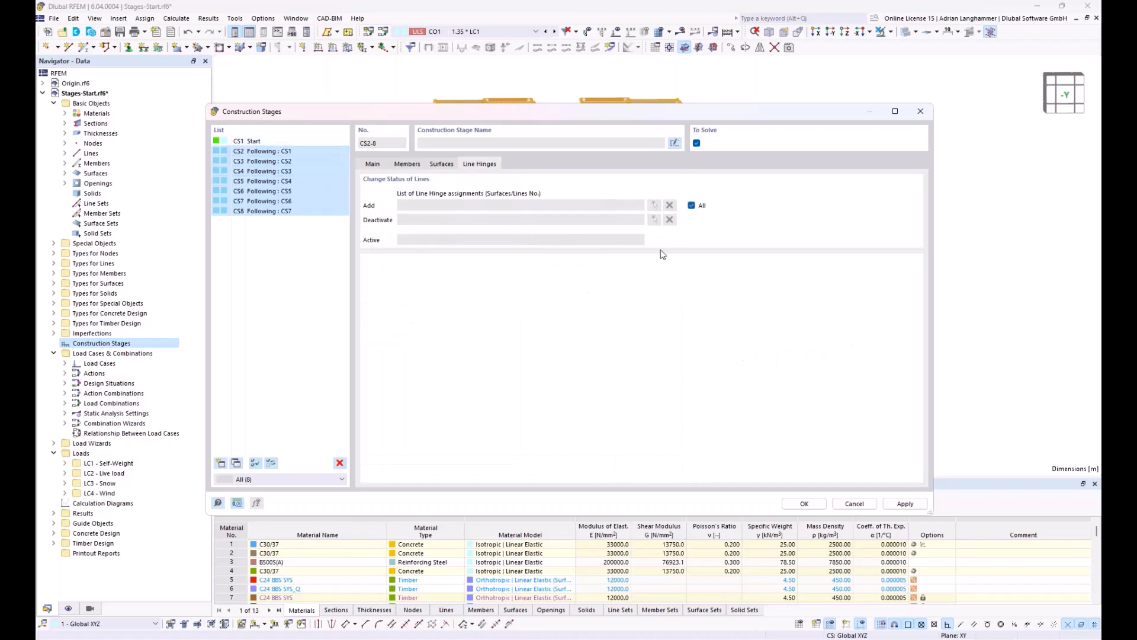
Step: Check the active line hinges of stages CS2 to CS8 and accept the construction stage definitions
click(297, 150)
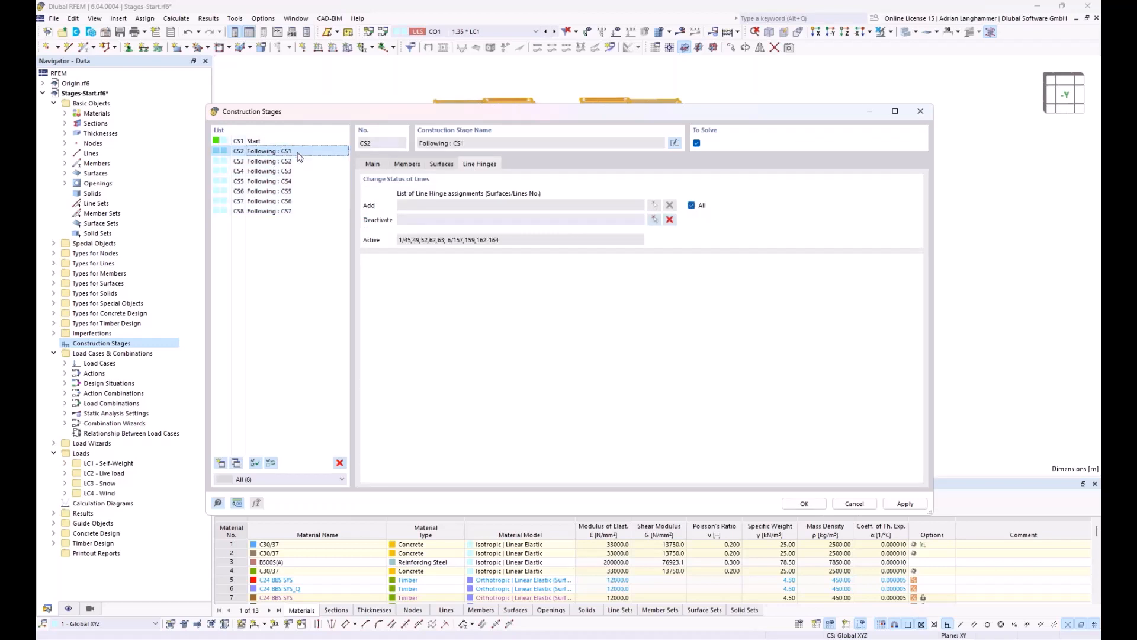
click(300, 161)
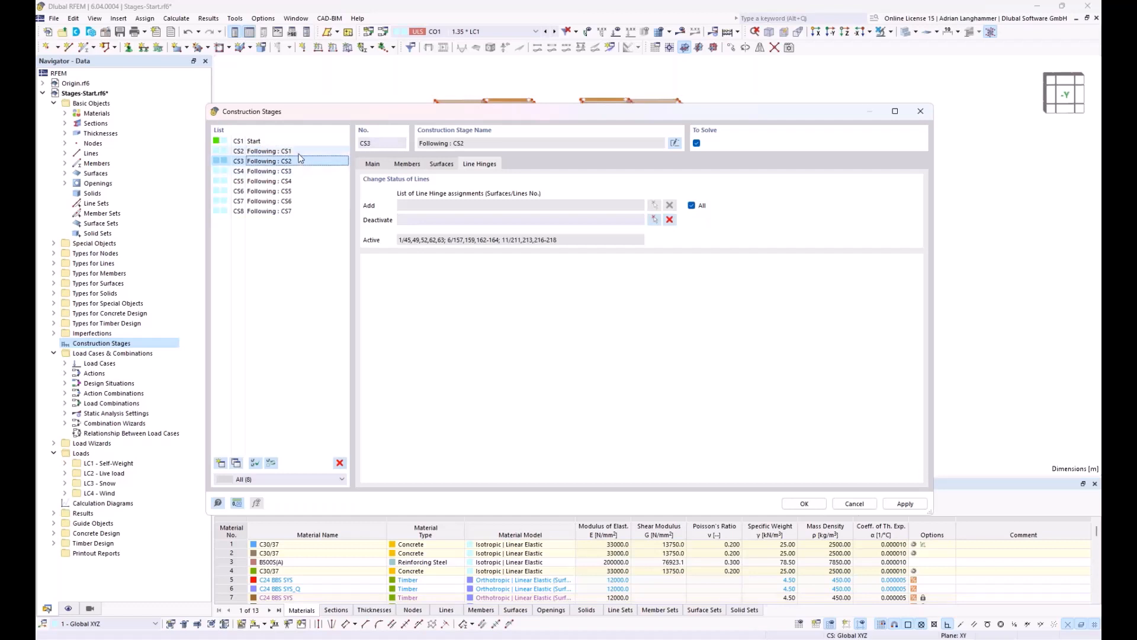
click(296, 151)
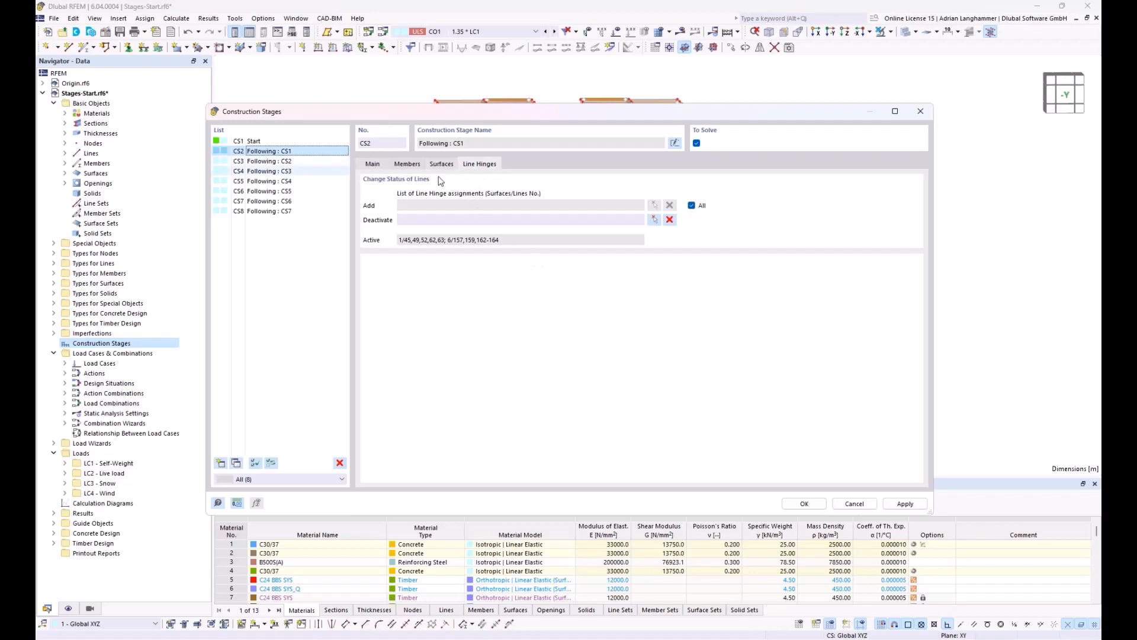
click(302, 161)
click(301, 171)
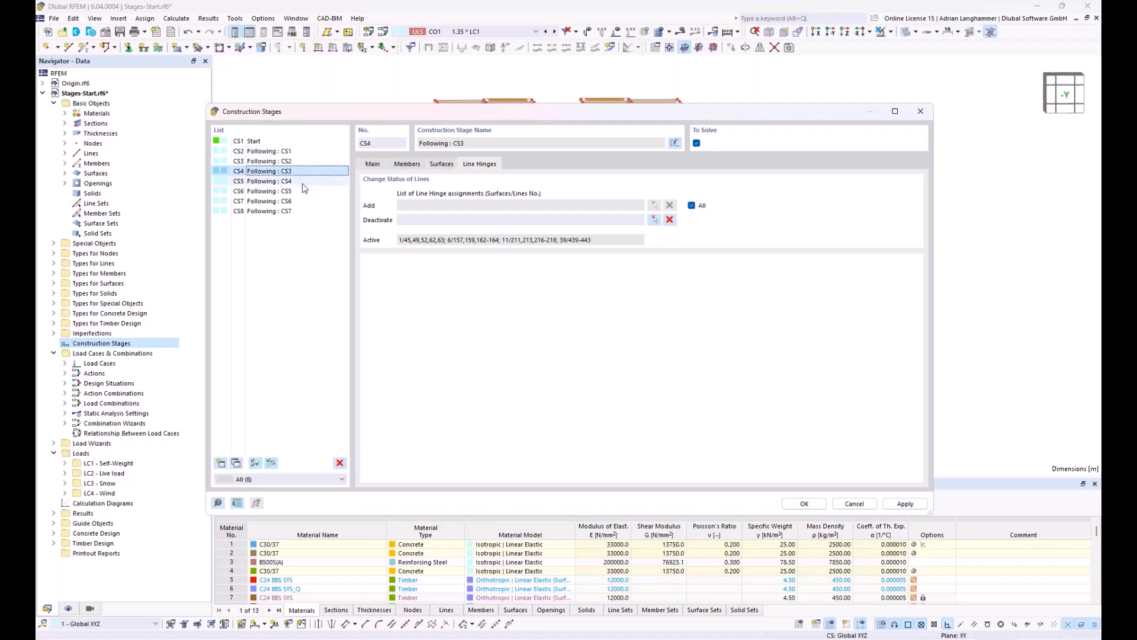
click(301, 180)
click(300, 191)
click(301, 201)
click(300, 210)
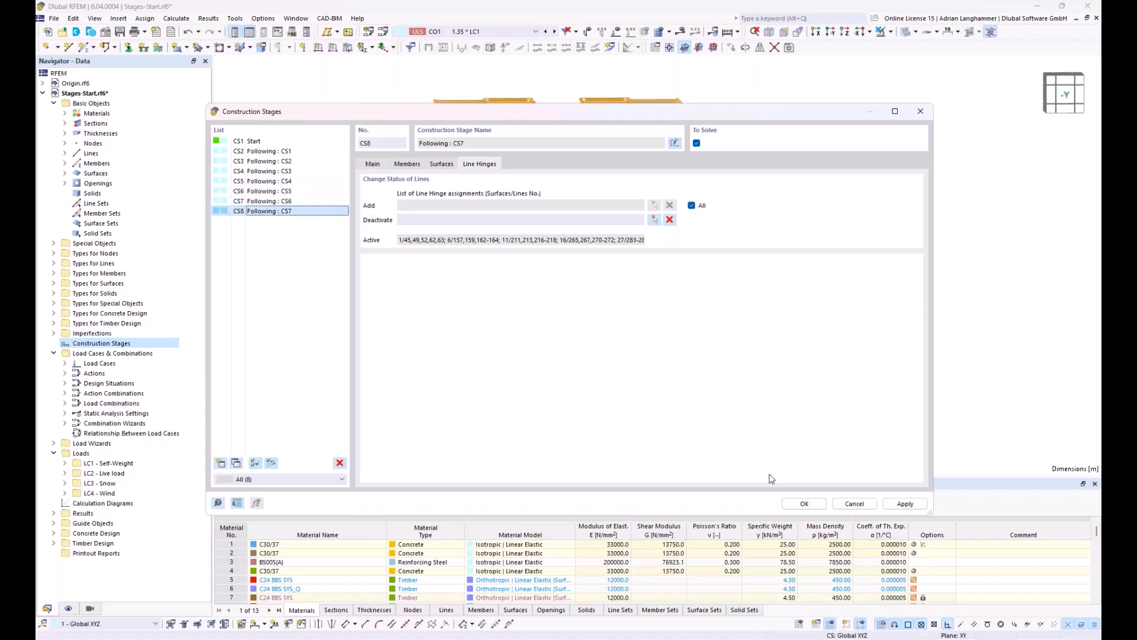
click(804, 503)
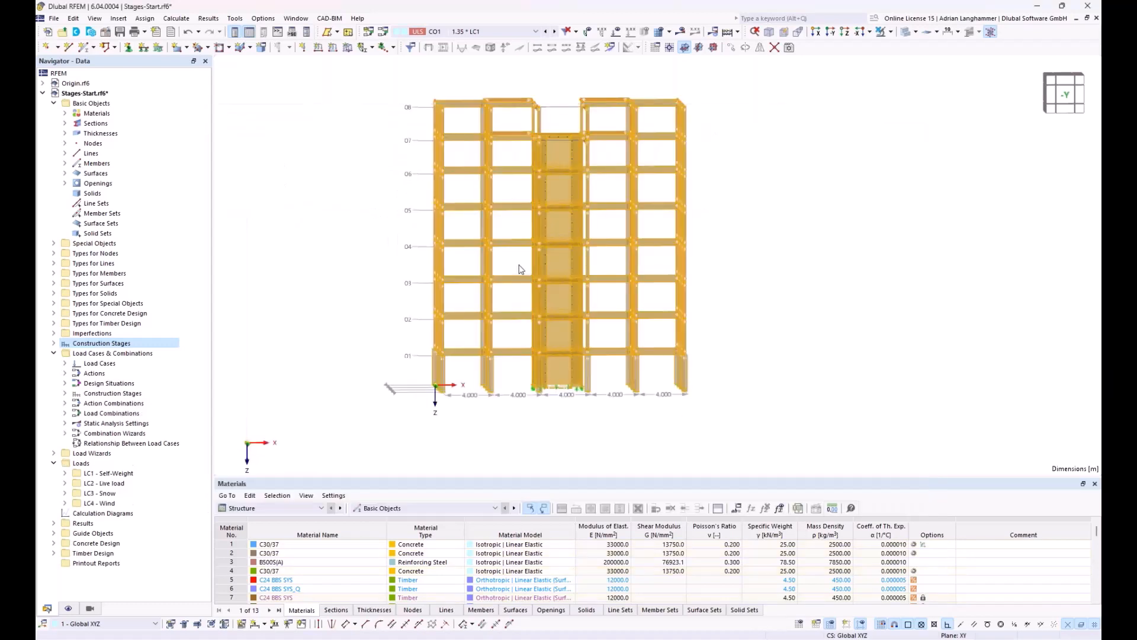
Step: Display construction stages CS1 to CS8 one after another in the model to check the storey-by-storey build-up
click(504, 32)
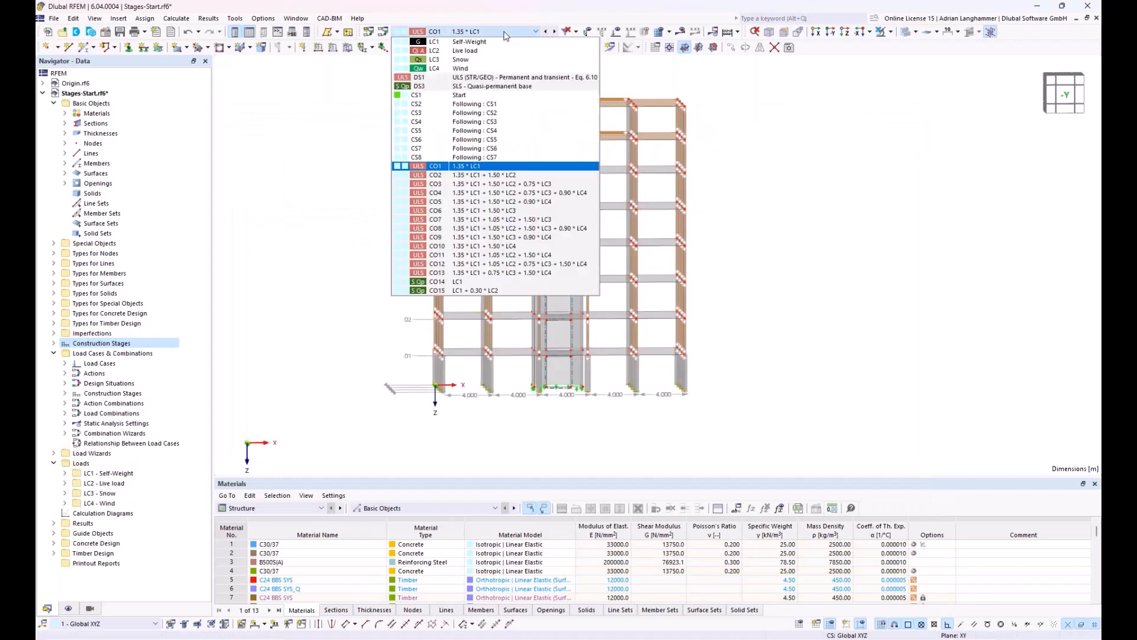
click(481, 96)
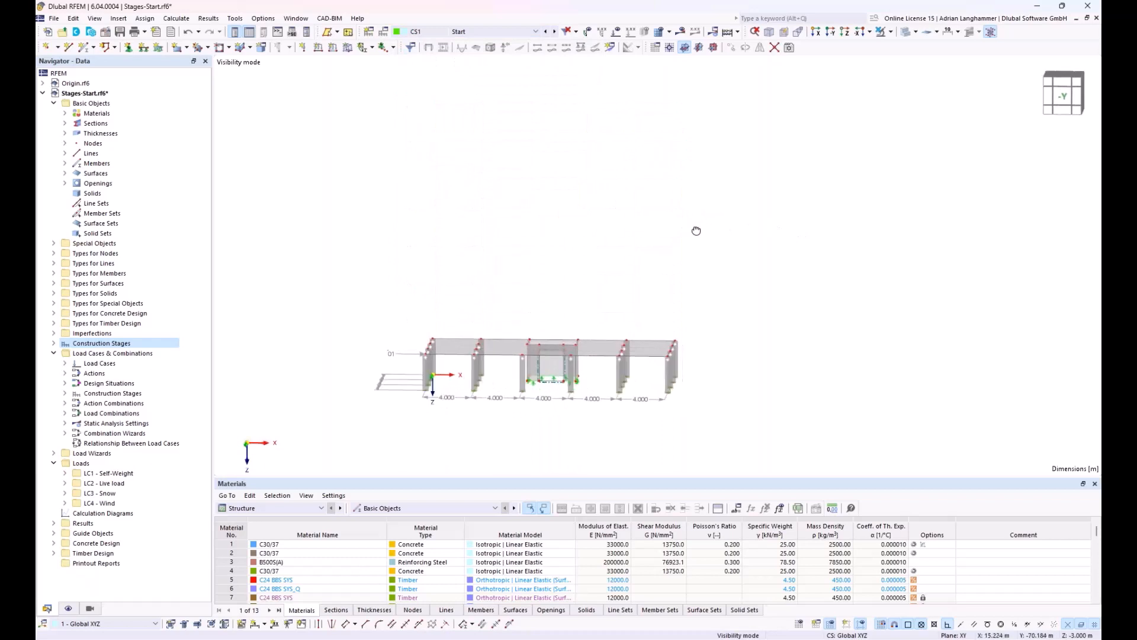
click(415, 31)
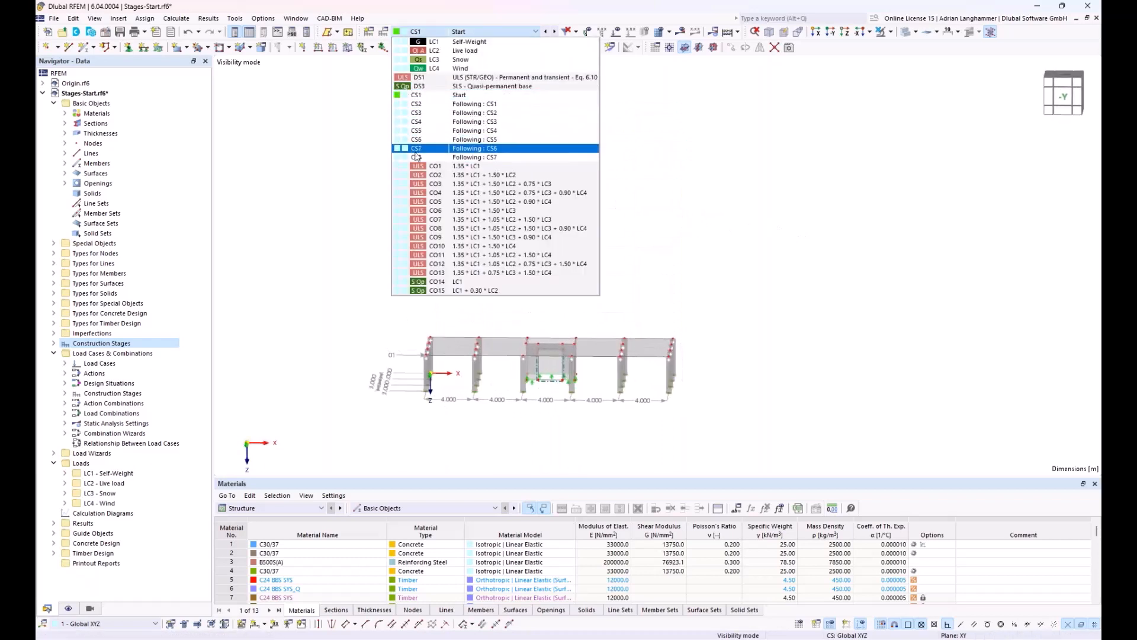
click(440, 100)
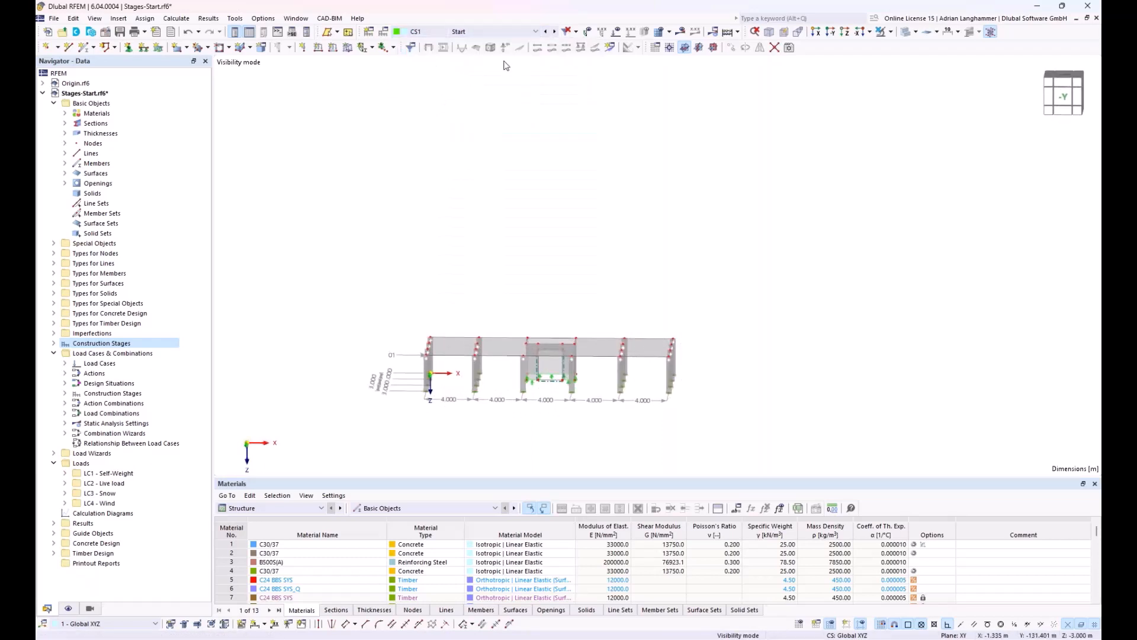
click(555, 32)
click(555, 32)
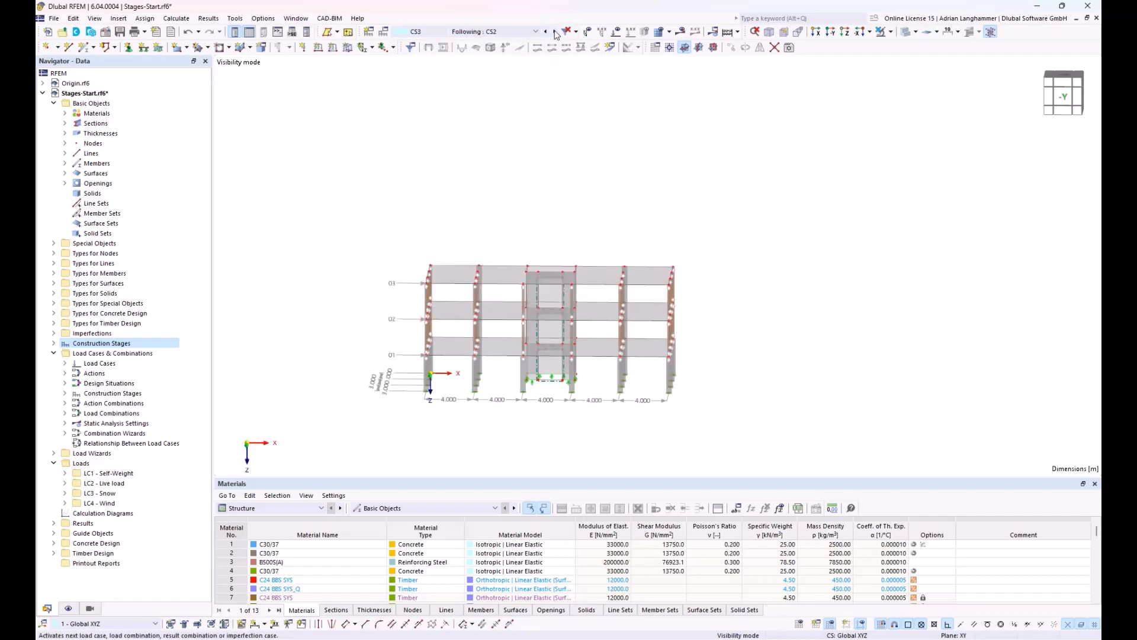
click(555, 32)
click(555, 32)
click(555, 32)
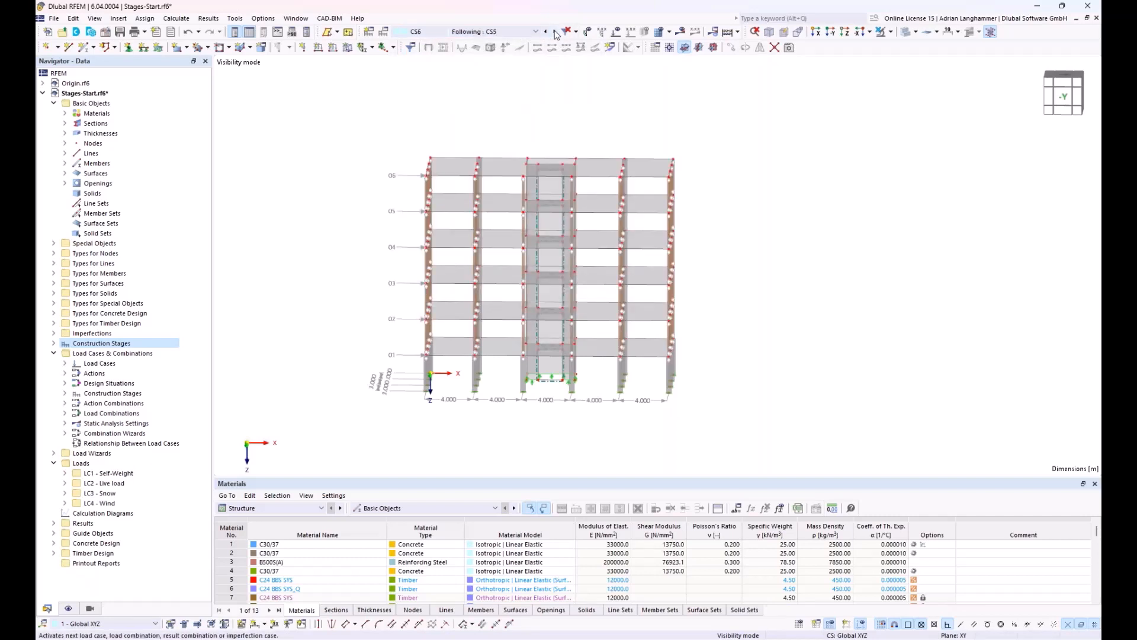
click(555, 32)
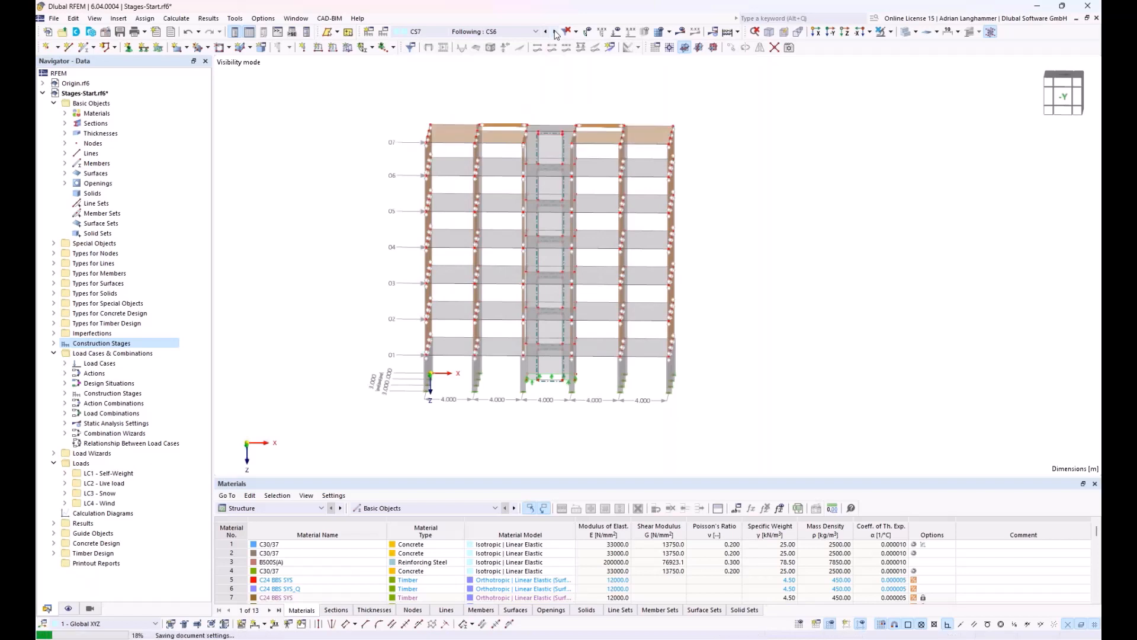
click(555, 32)
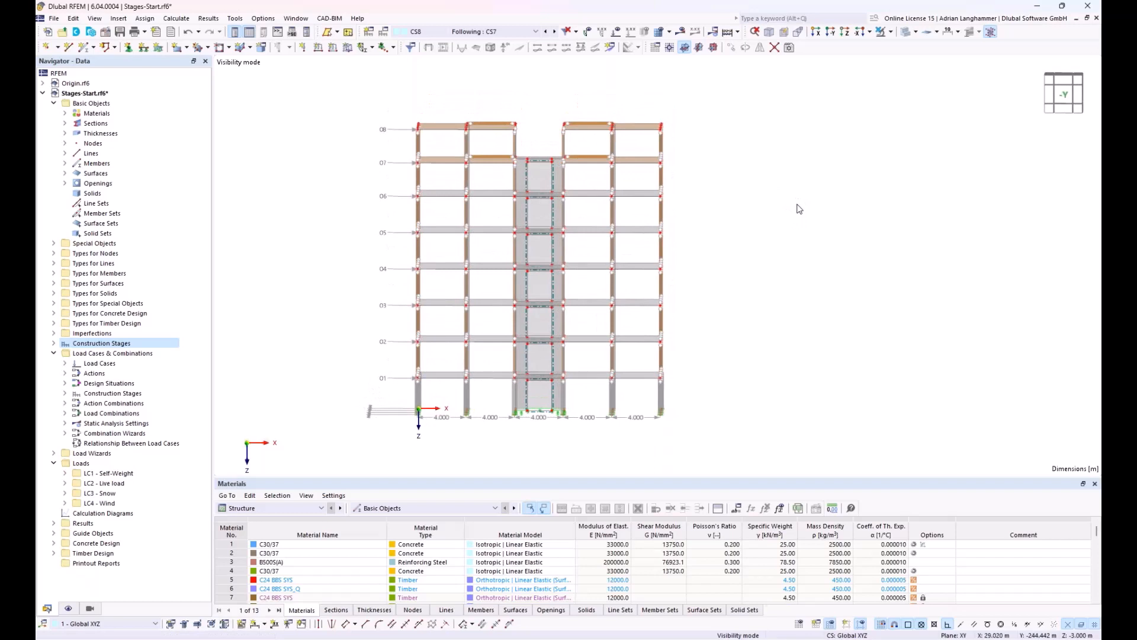
middle_drag(325, 210, 321, 194)
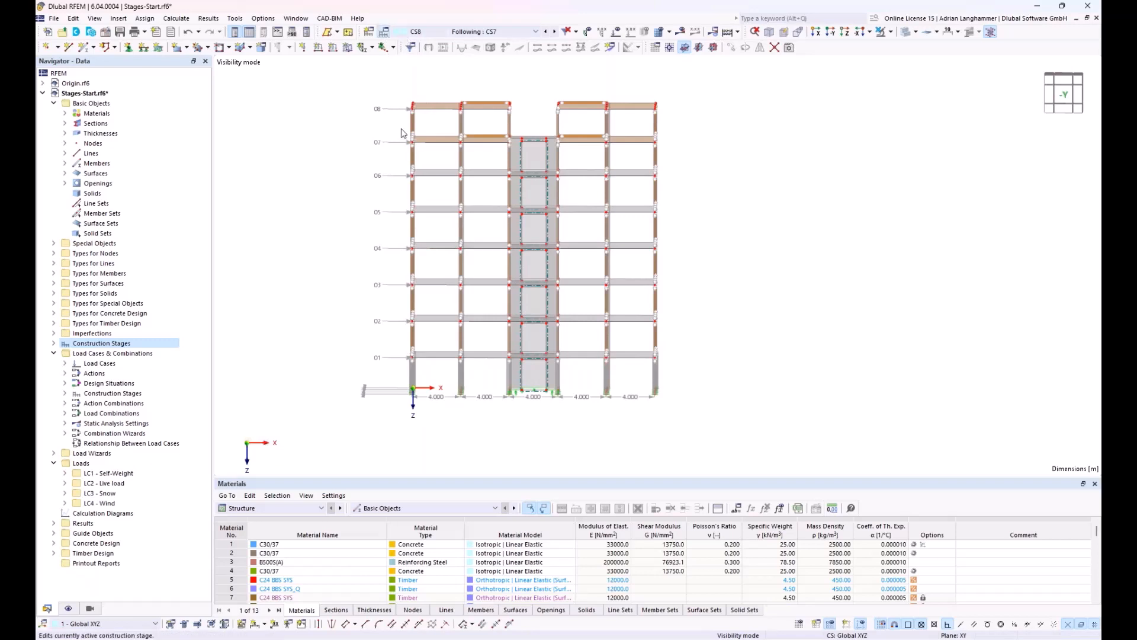
Step: Assign load case LC1 Self-Weight to construction stage CS1 in the load cases and combinations settings
click(285, 130)
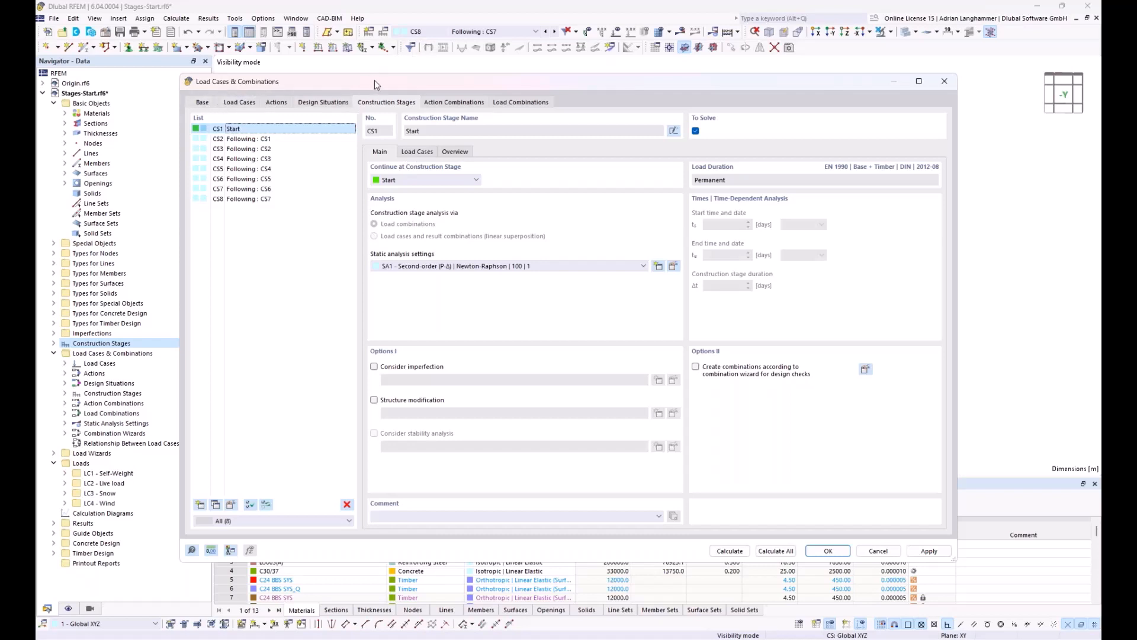
drag(375, 80, 385, 85)
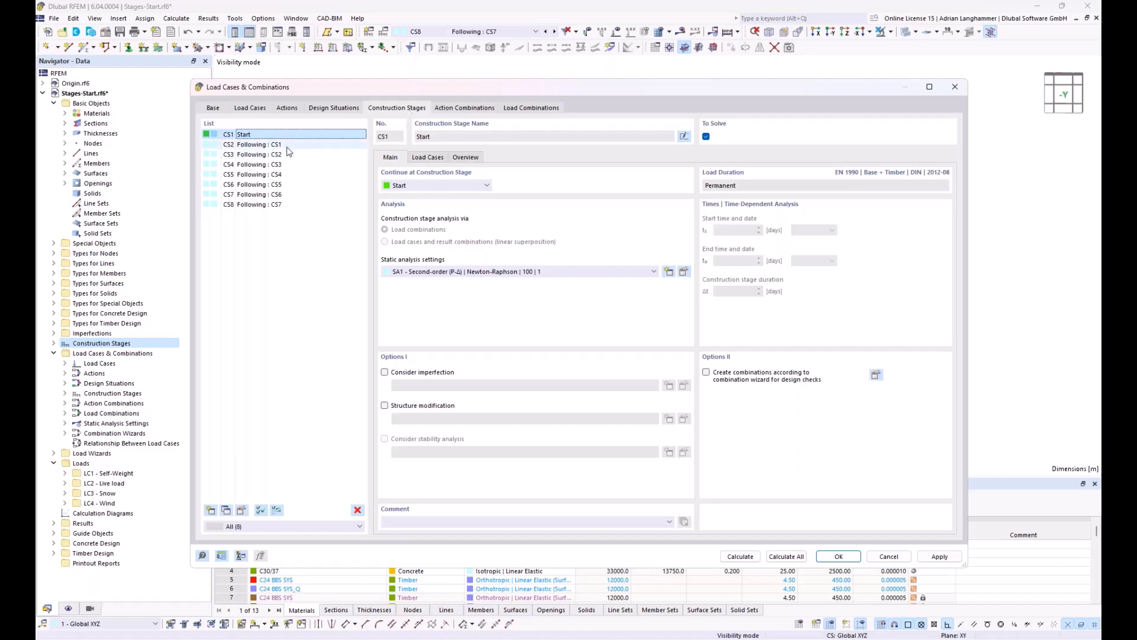
click(418, 159)
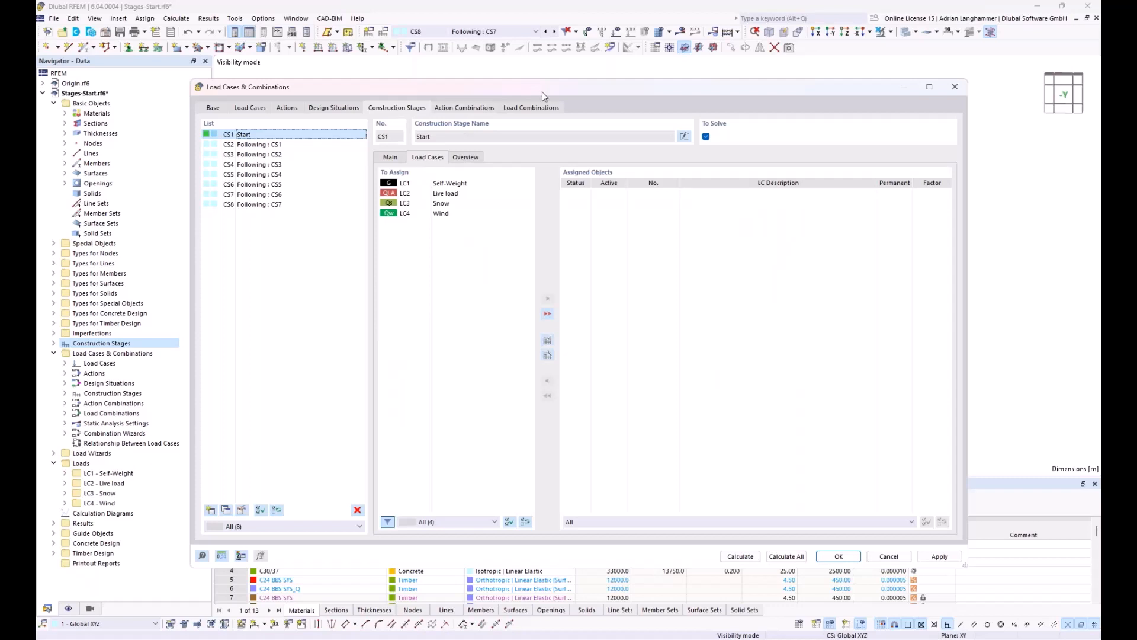
click(934, 40)
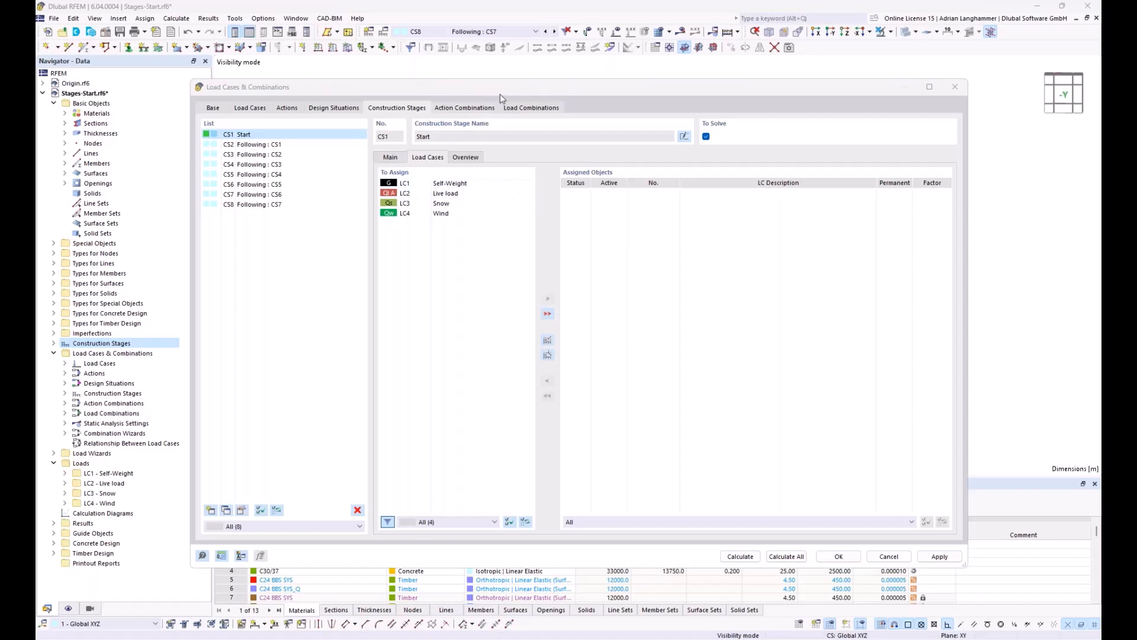
drag(500, 94, 459, 80)
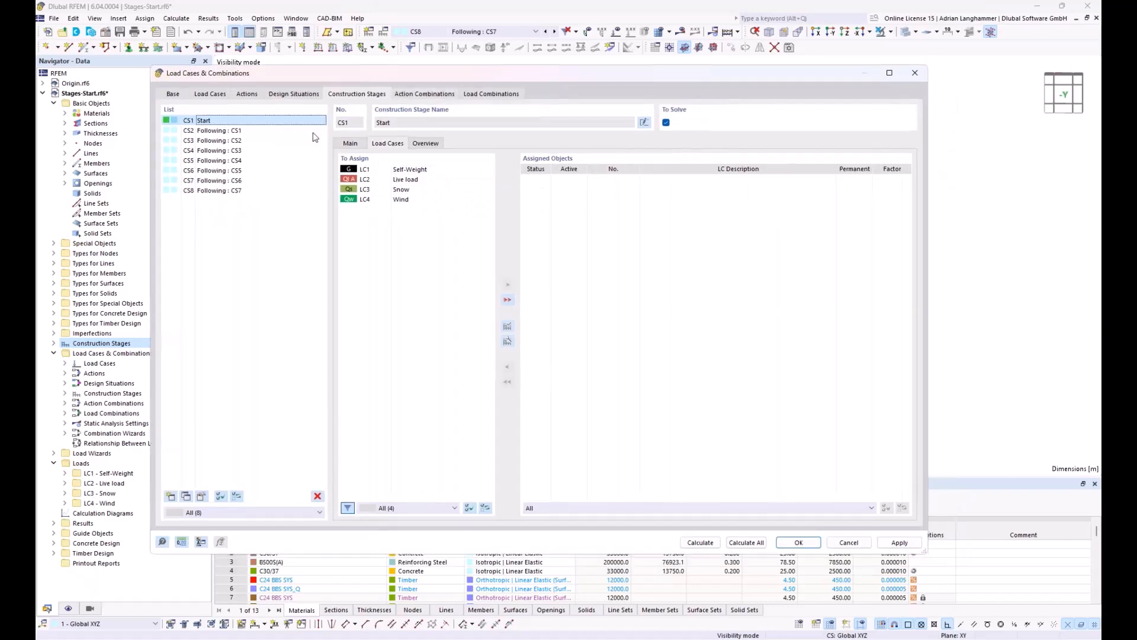
double_click(413, 171)
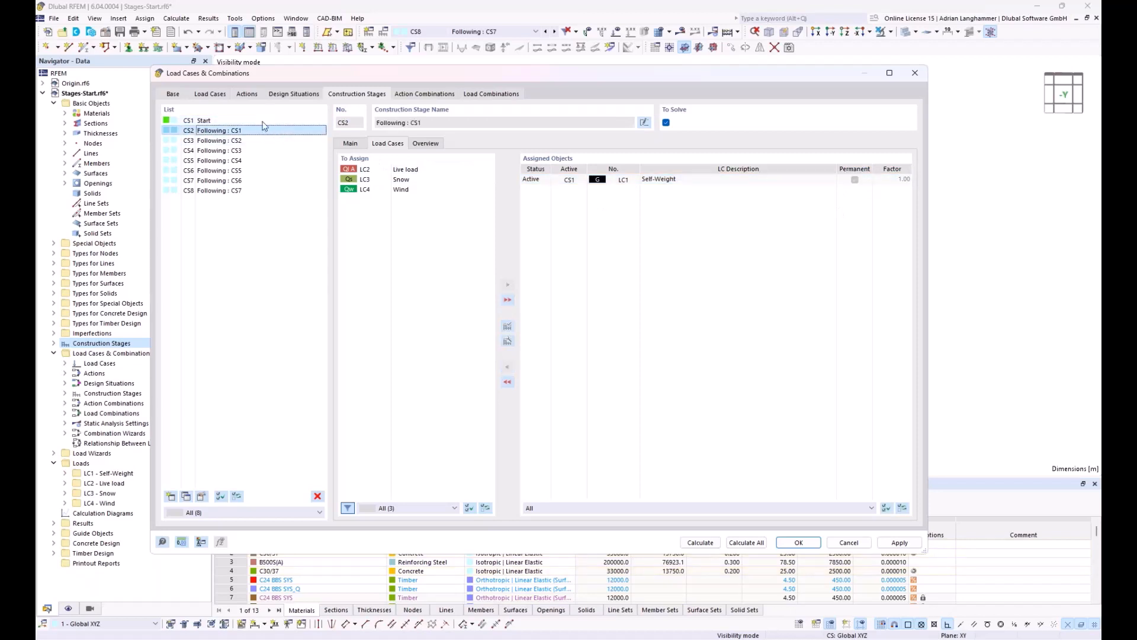
Step: Check the load cases assigned to each construction stage from CS1 through CS8
click(235, 128)
click(235, 121)
click(237, 130)
click(239, 140)
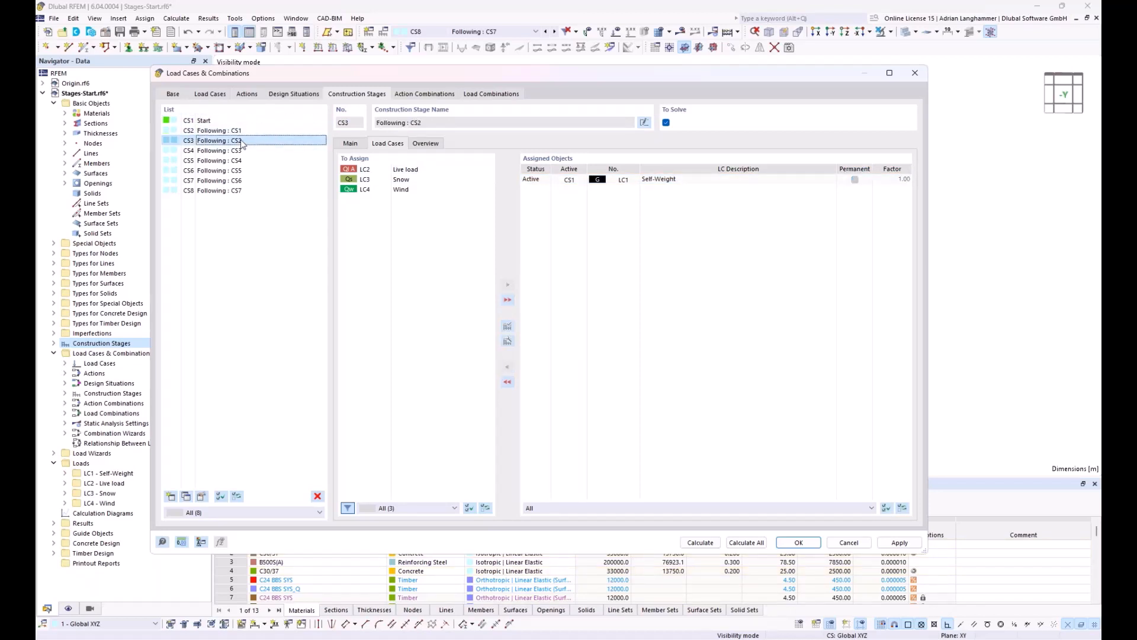
click(240, 152)
key(Down)
key(Down)
key(Down)
key(Down)
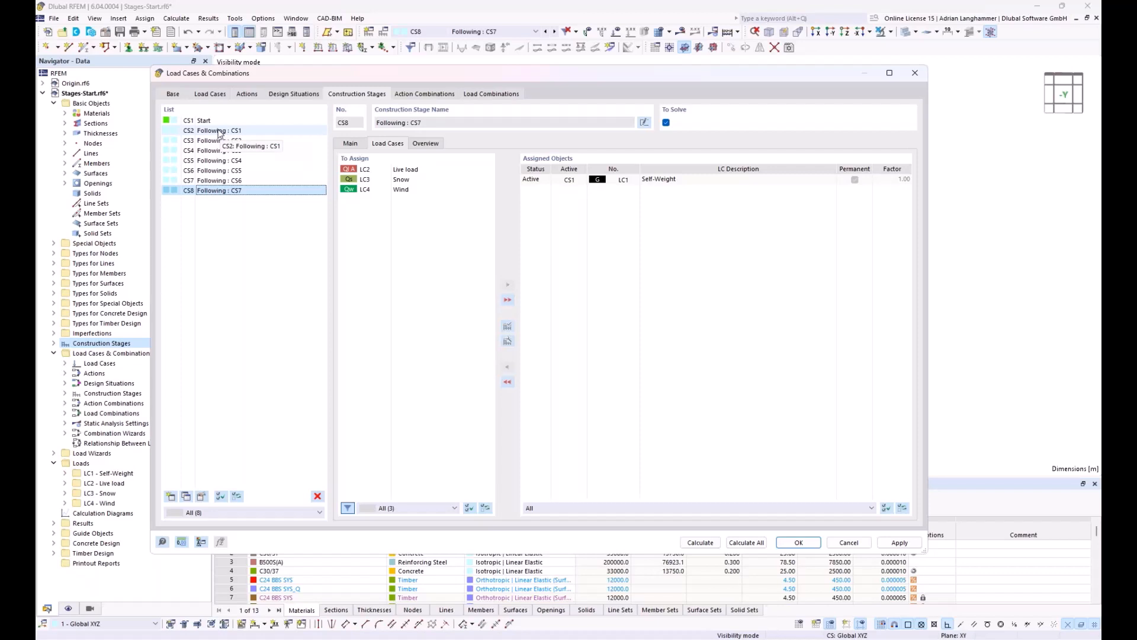
click(219, 131)
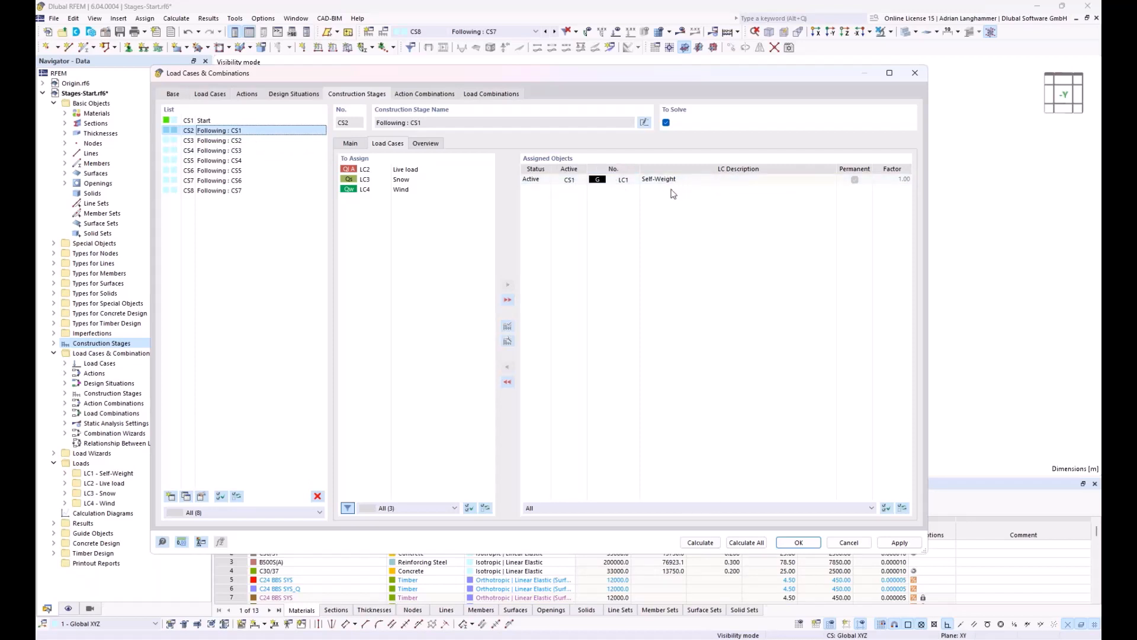
Step: Assign load cases LC2 Live load, LC3 Snow and LC4 Wind to construction stage CS8
click(232, 193)
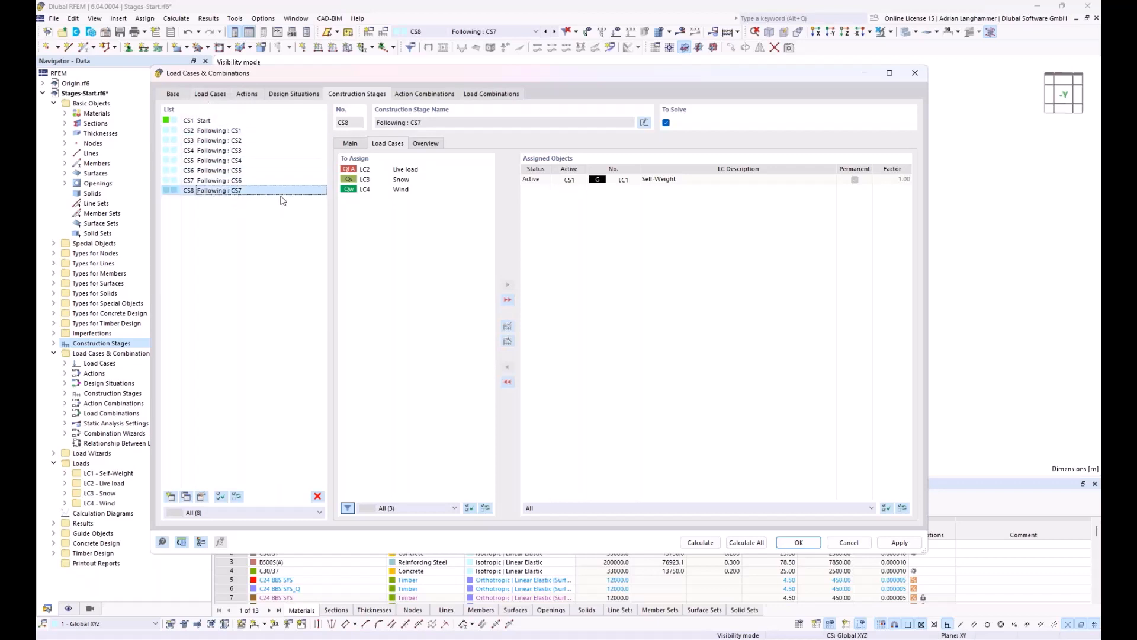
drag(363, 74, 384, 54)
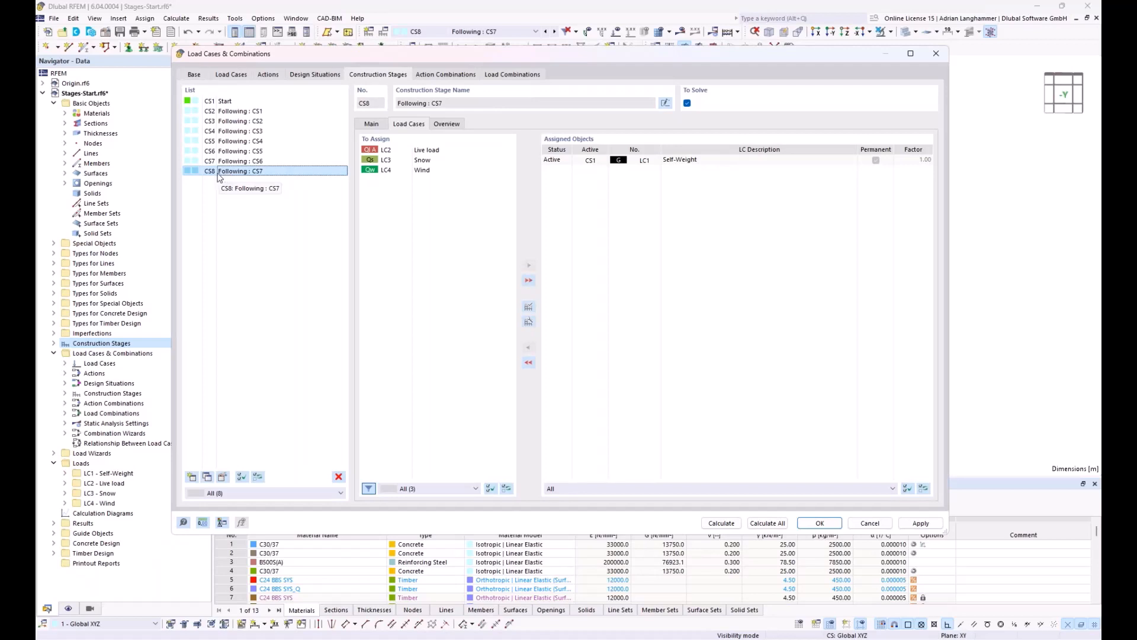
click(385, 151)
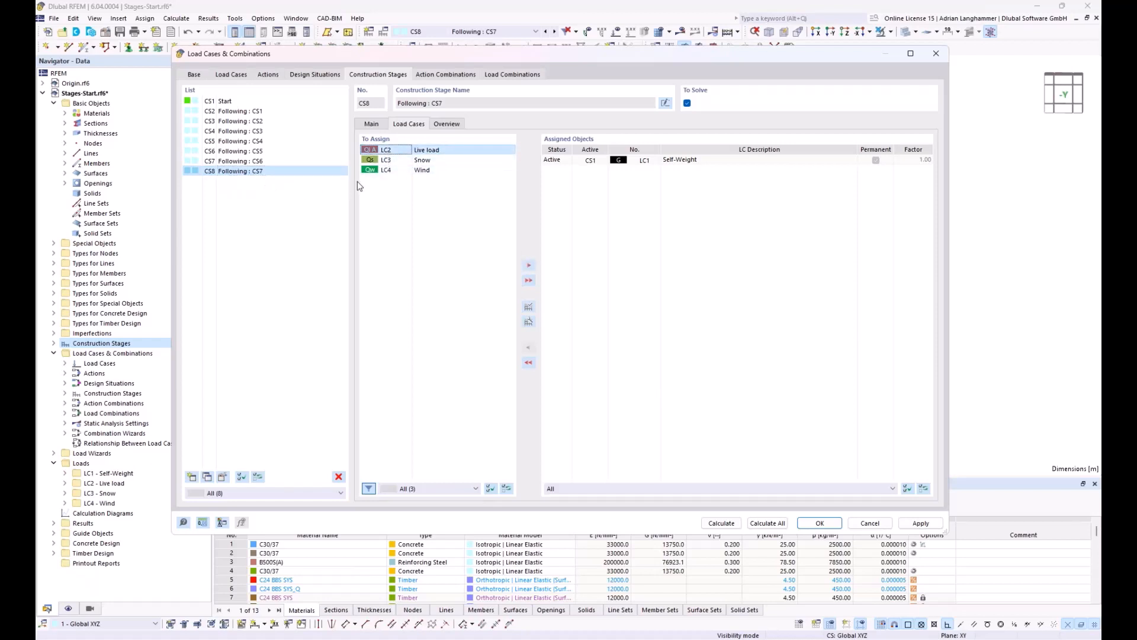
shift+click(401, 171)
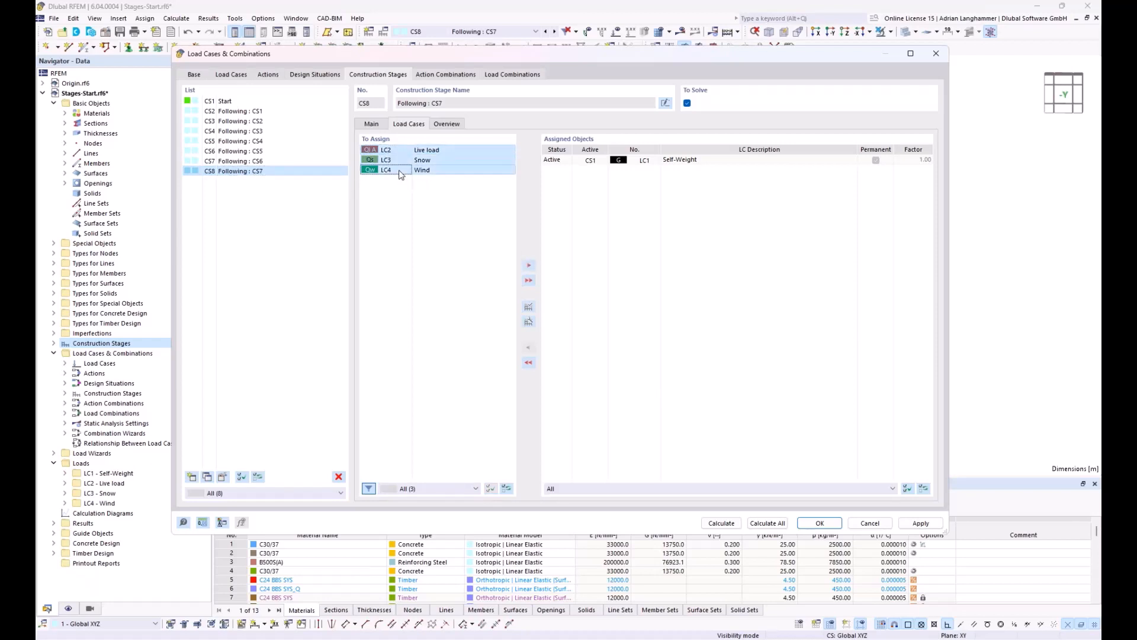
click(533, 265)
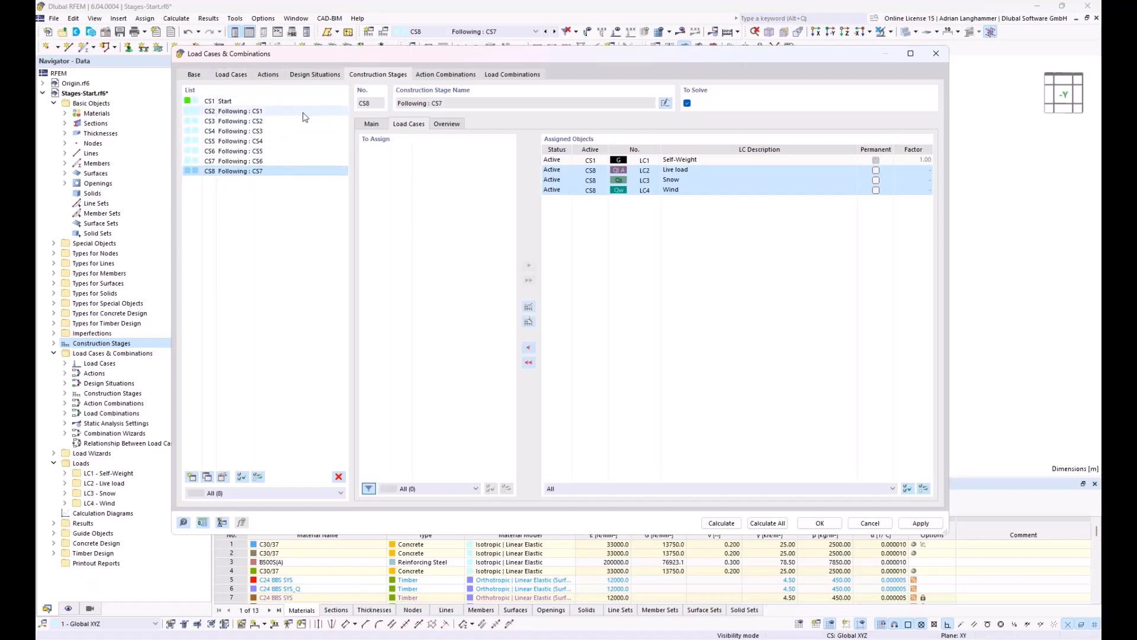
Step: Enable combination creation by the combination wizard for CS8 and set wizard 1 to consider construction stages only
click(372, 126)
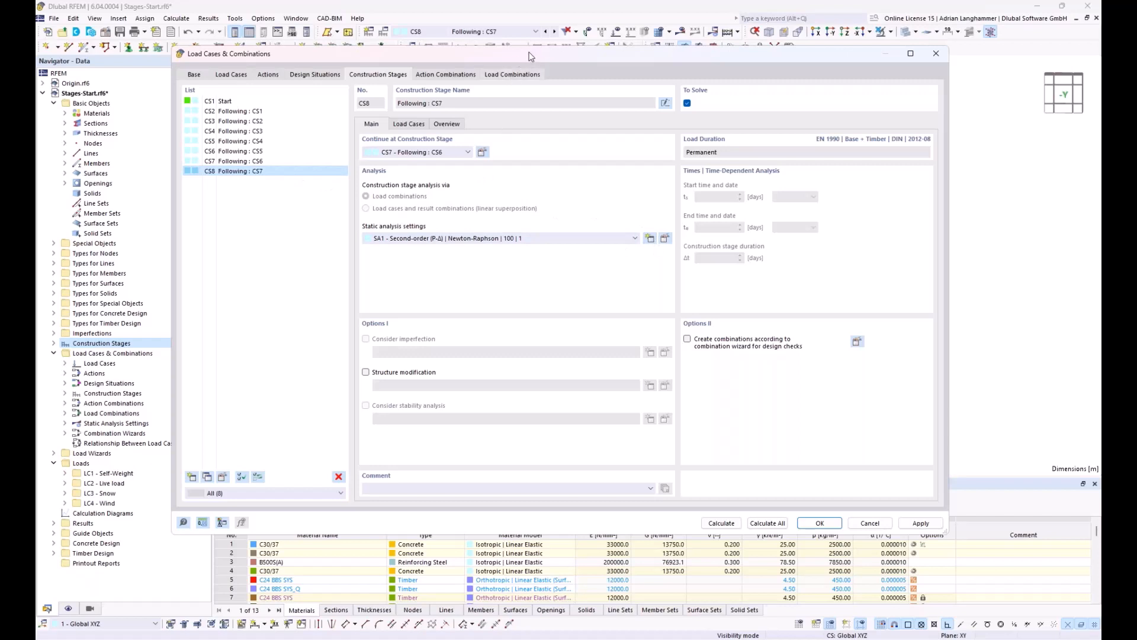
drag(529, 56, 531, 50)
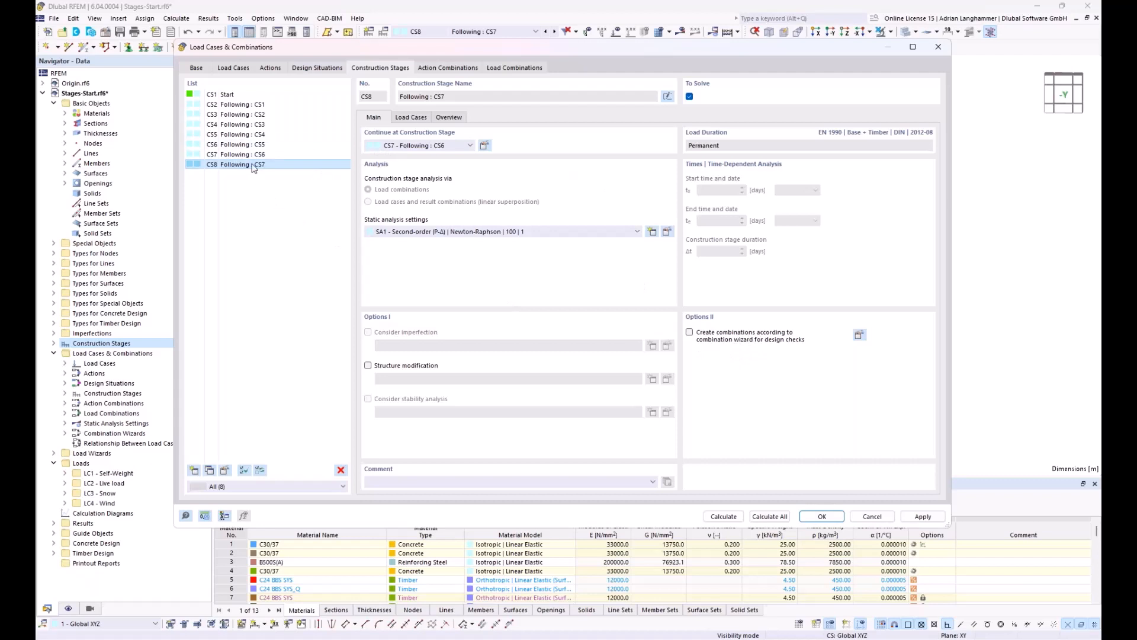
click(299, 164)
click(690, 332)
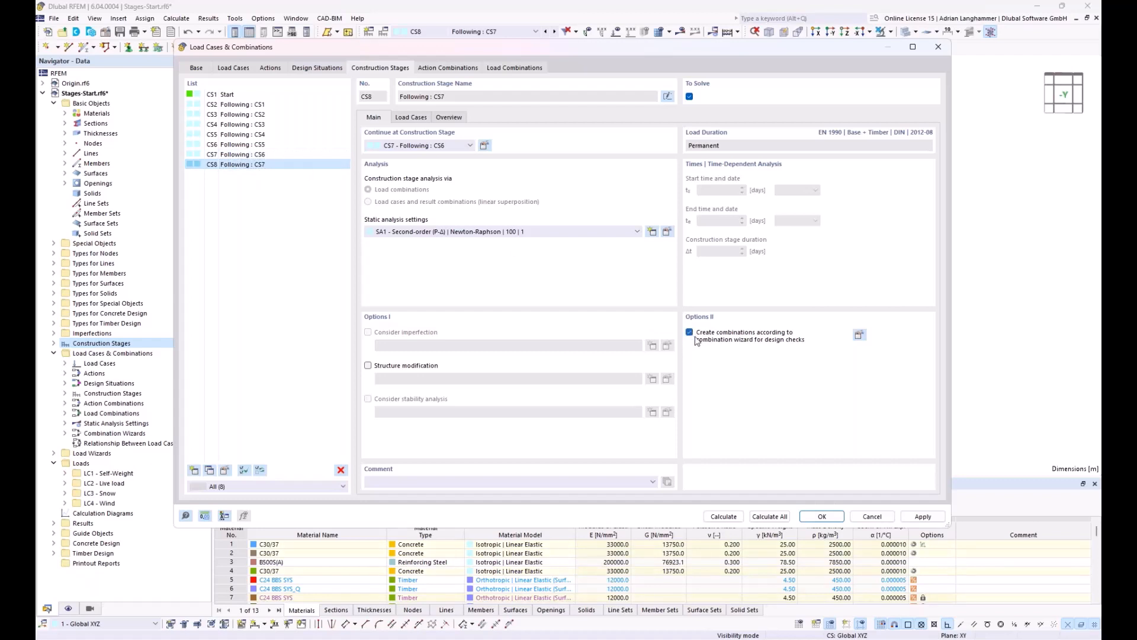
click(859, 336)
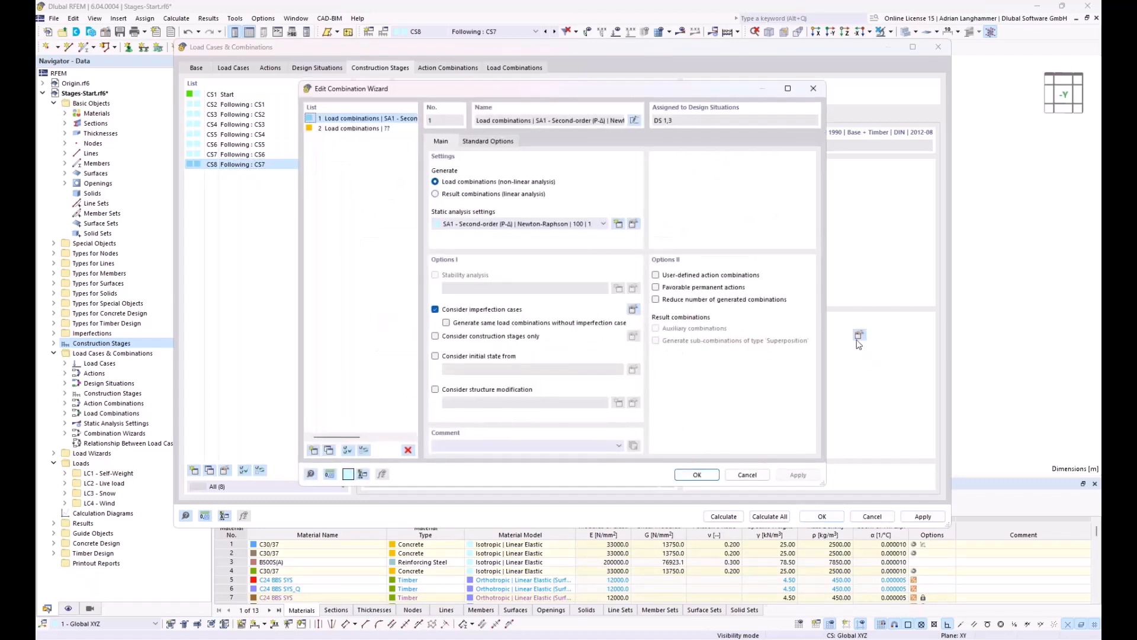
click(435, 337)
click(697, 475)
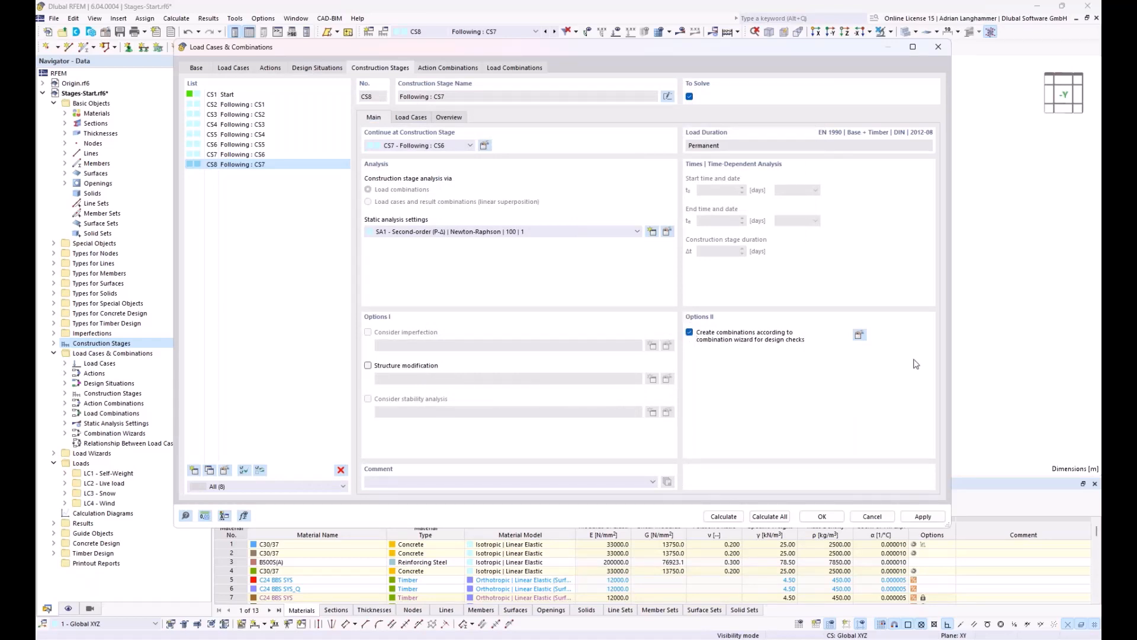
Step: Check which construction stage the generated action combinations use, including AC4, AC13 and AC14
click(258, 165)
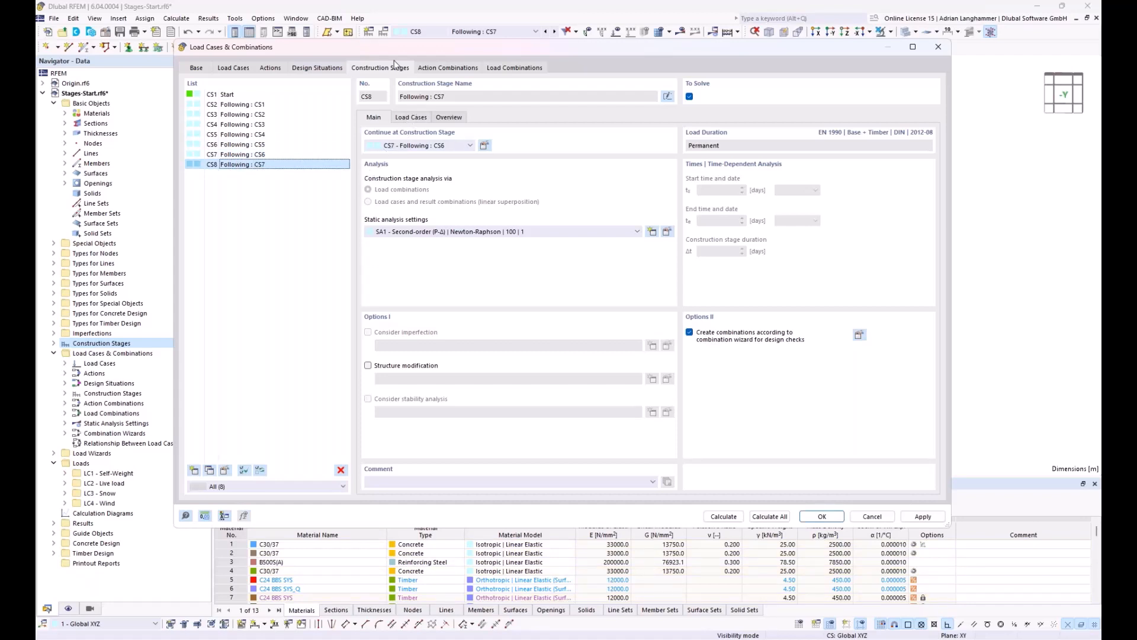
click(431, 69)
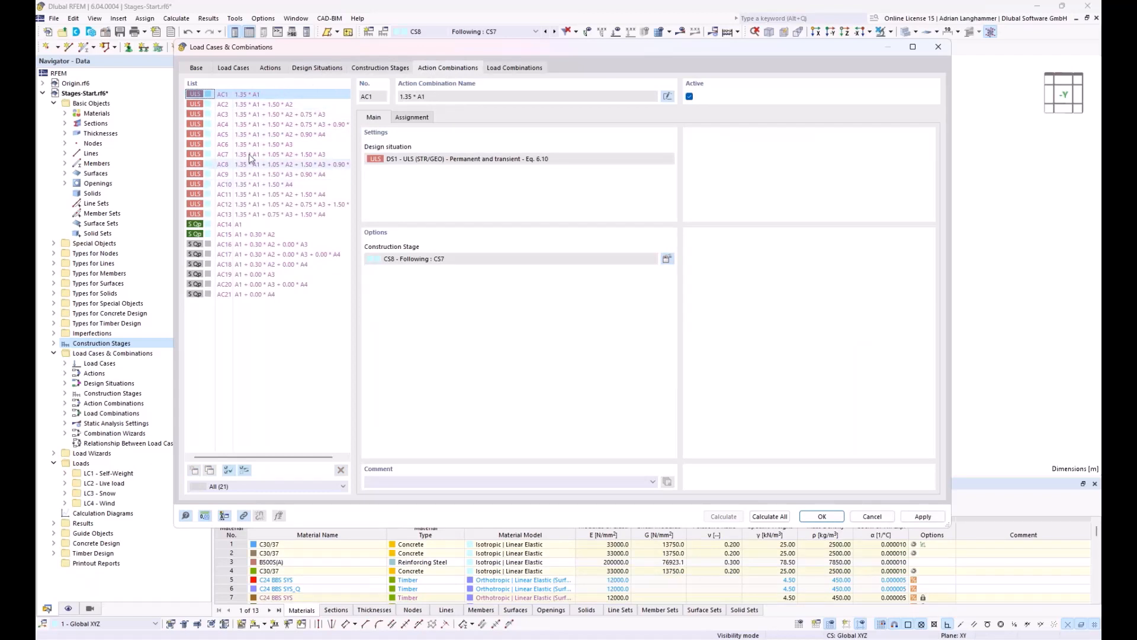
click(250, 125)
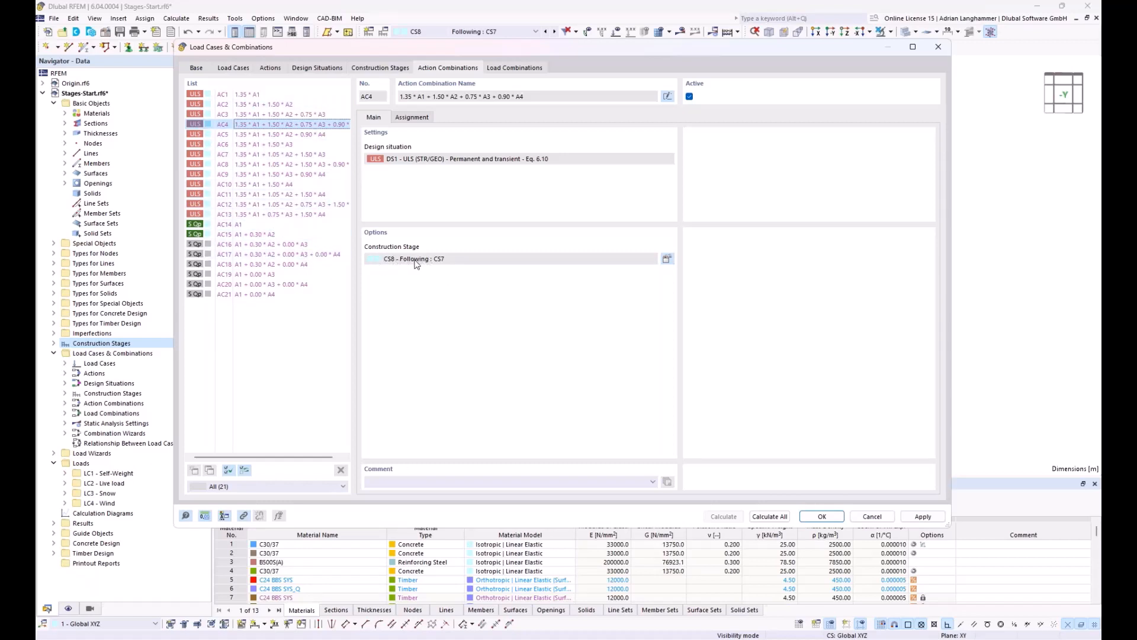
click(248, 224)
click(255, 214)
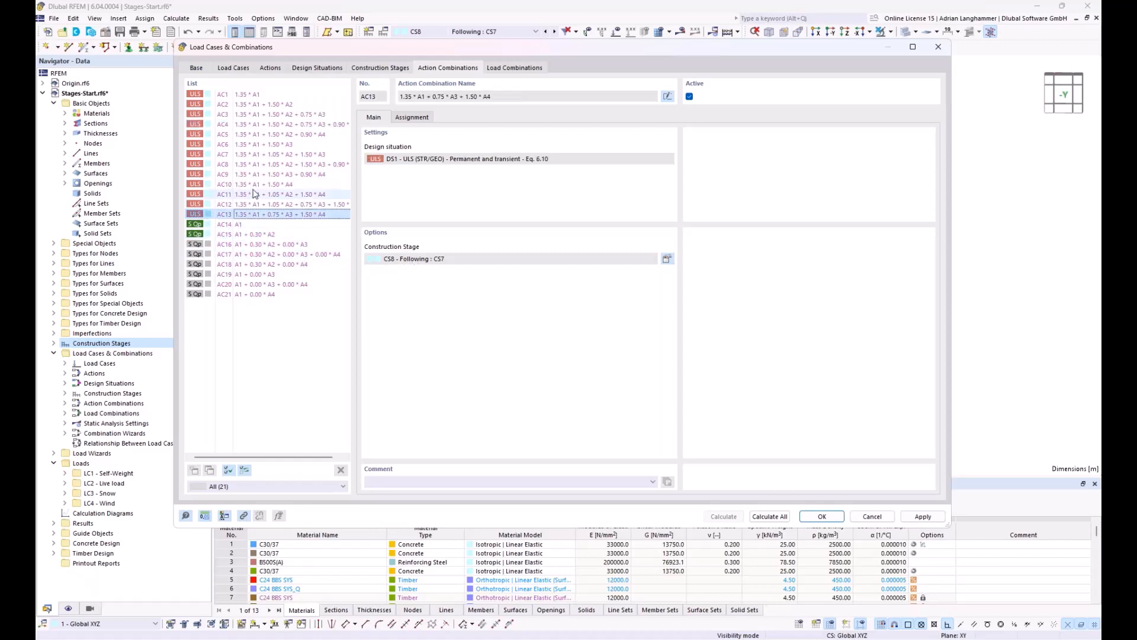
Step: Examine the initial state and construction stage of load combinations CO3, CO10, CO14, CO18, CO22 and CO21
click(503, 69)
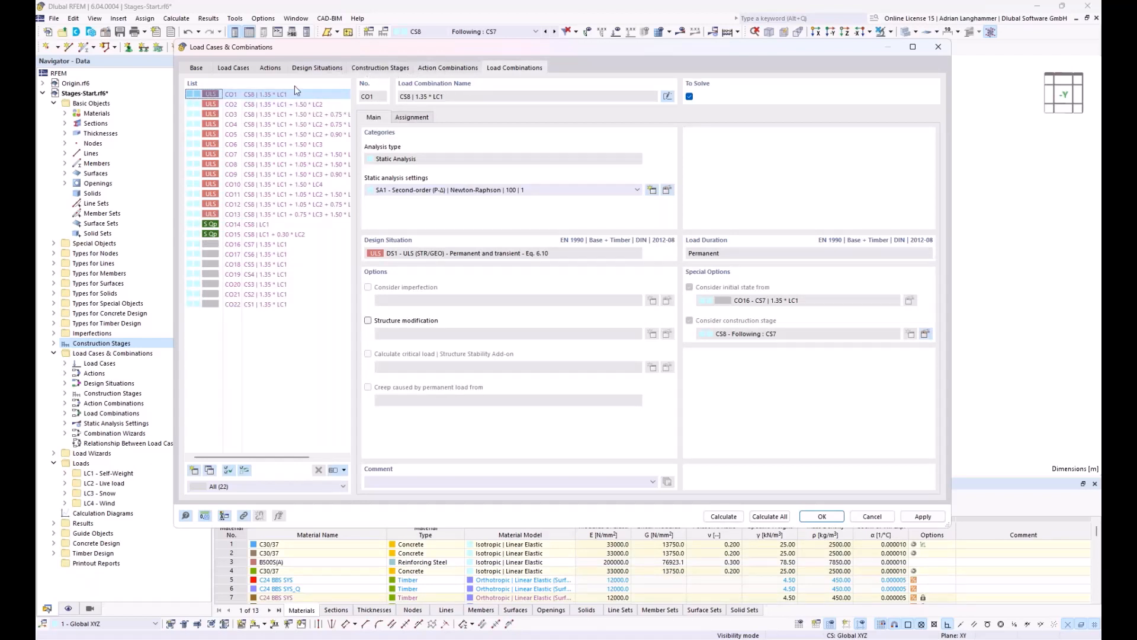
click(252, 114)
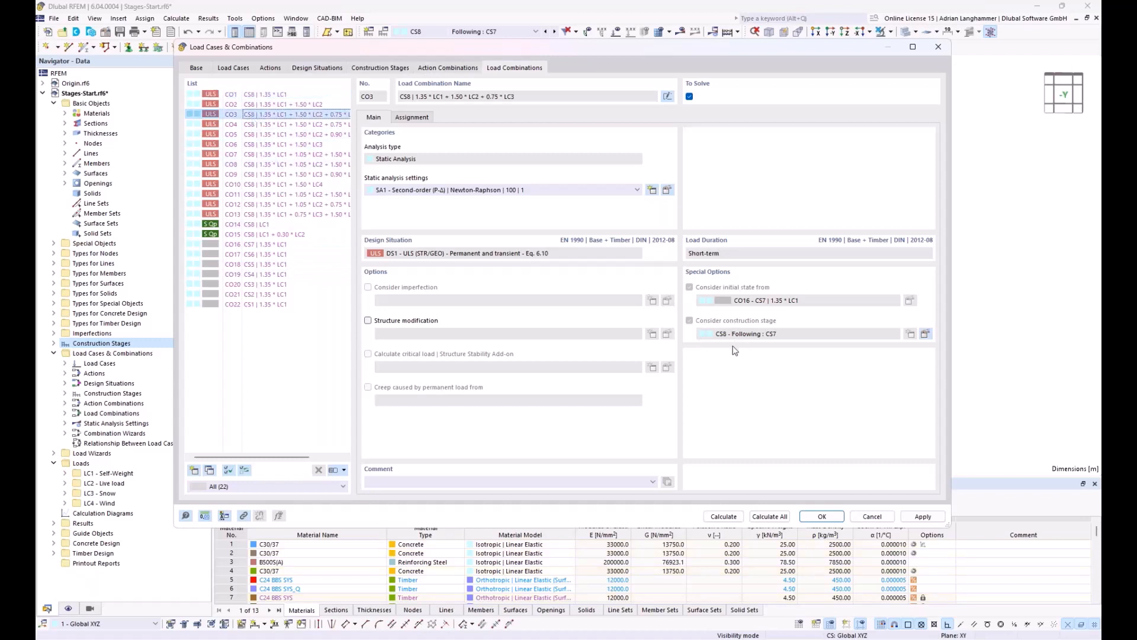
click(254, 185)
click(256, 225)
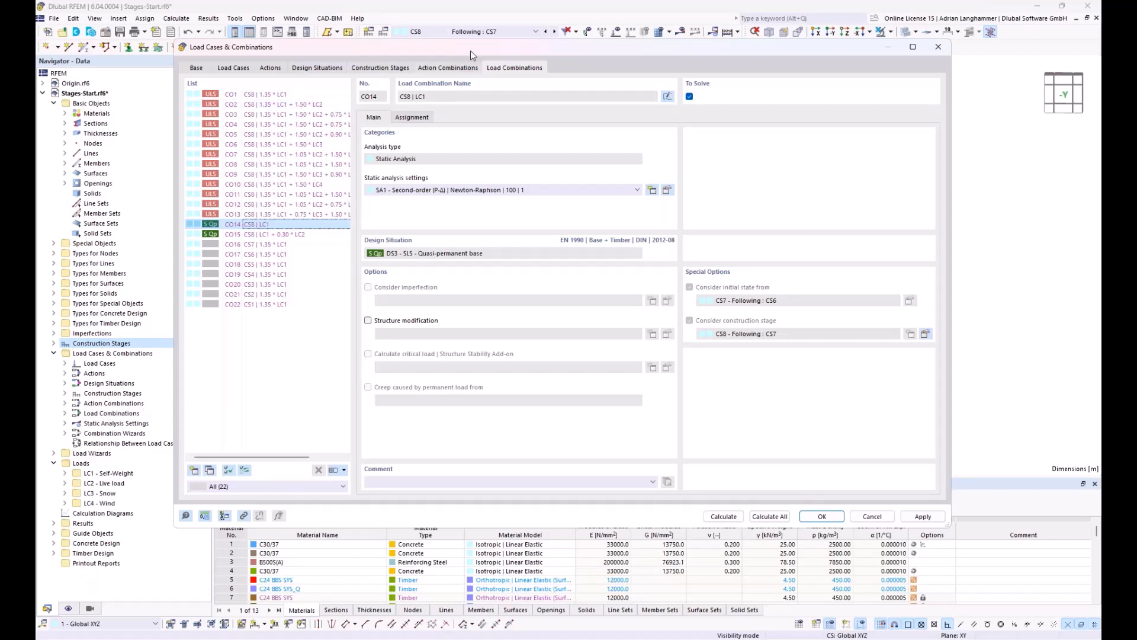
drag(471, 51, 480, 47)
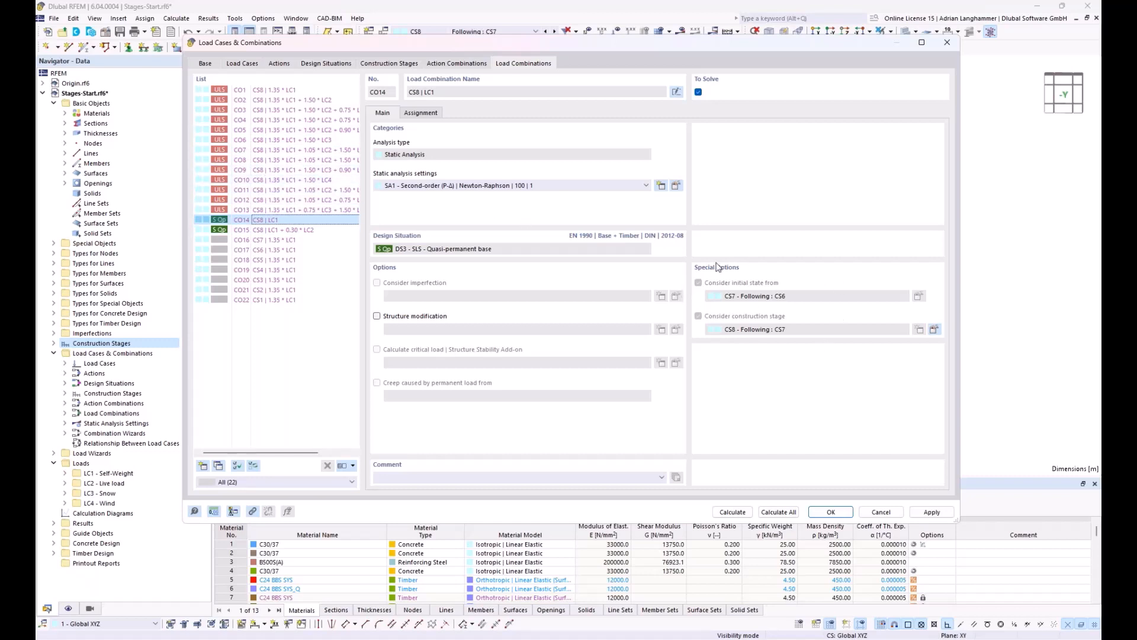
click(302, 261)
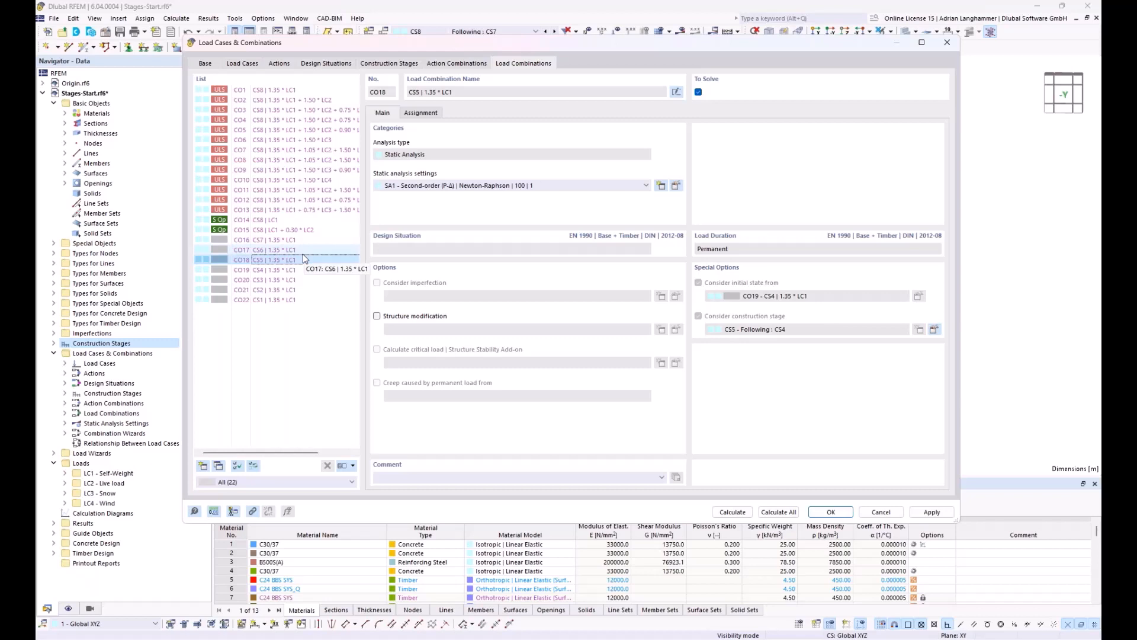
click(307, 300)
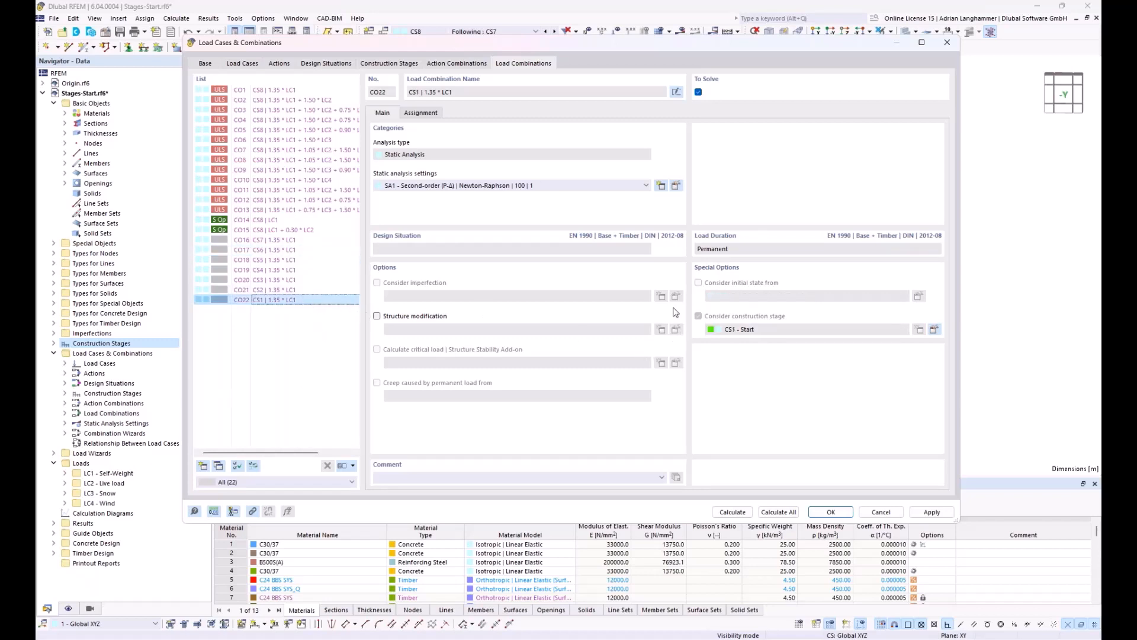
click(299, 289)
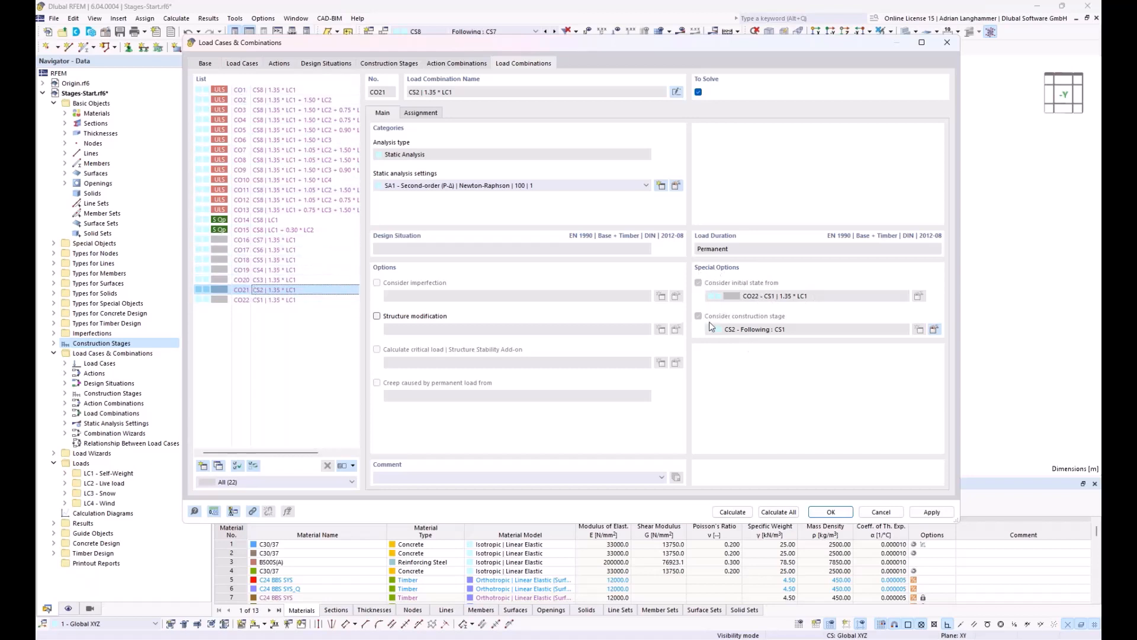
Step: Compare design combinations CO1, CO13 and CO15 with the preceding-stage combinations CO21 and CO22
click(313, 229)
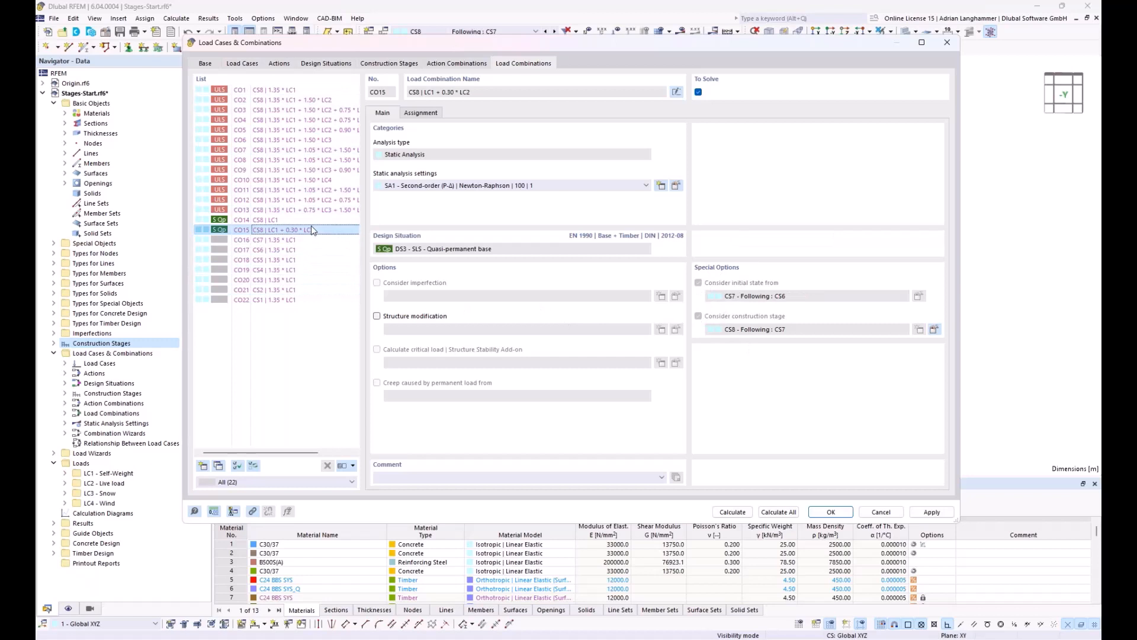
click(241, 90)
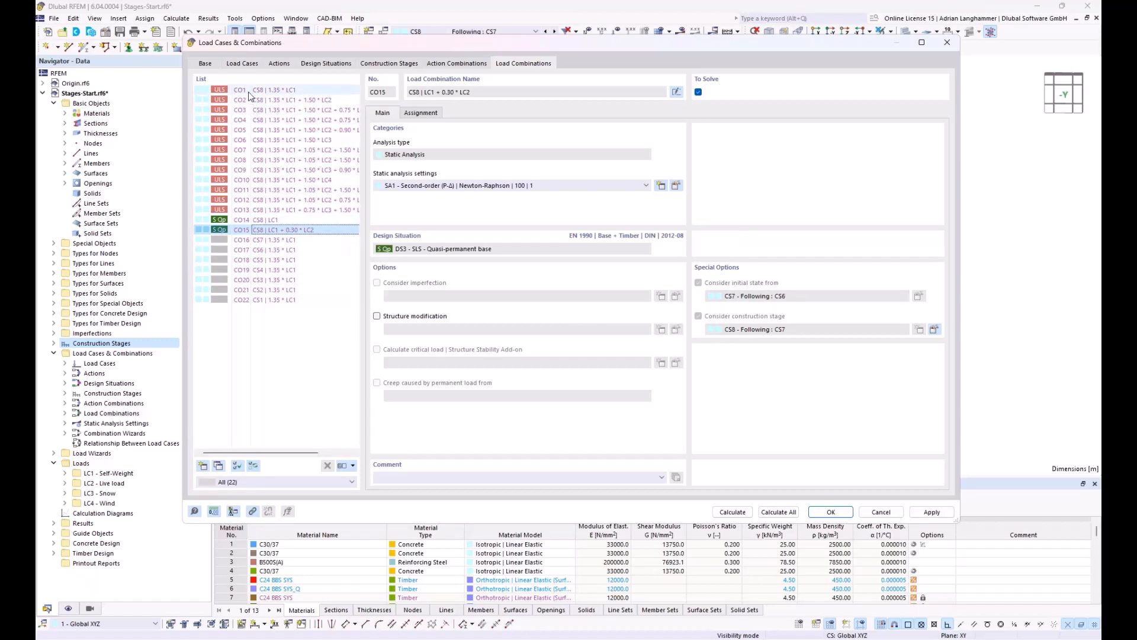
click(244, 211)
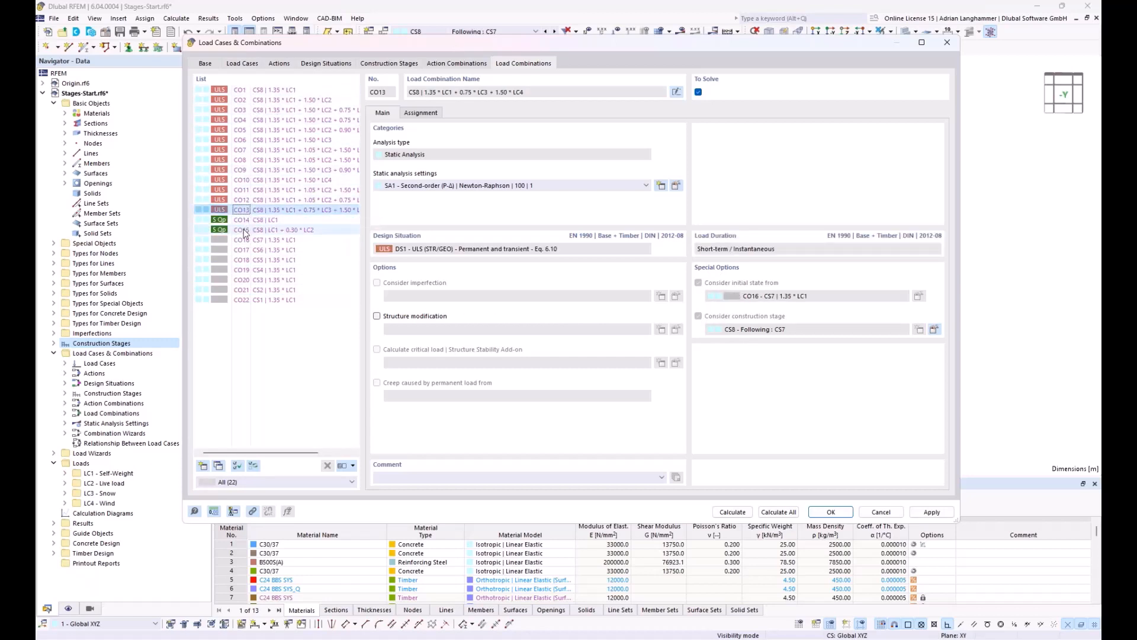
click(253, 300)
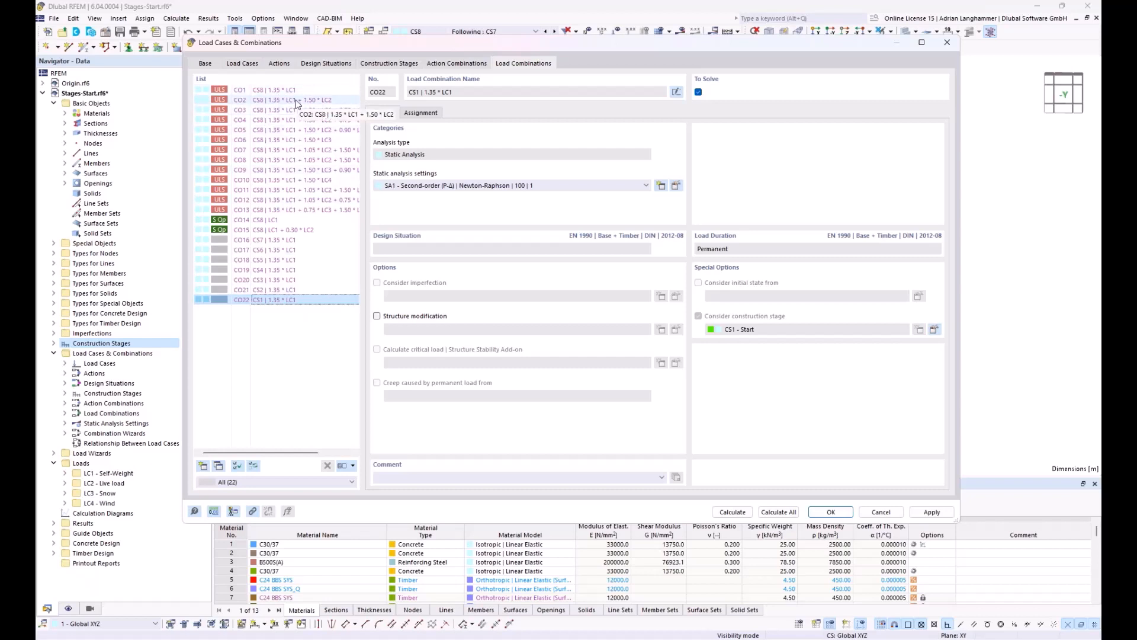
click(275, 291)
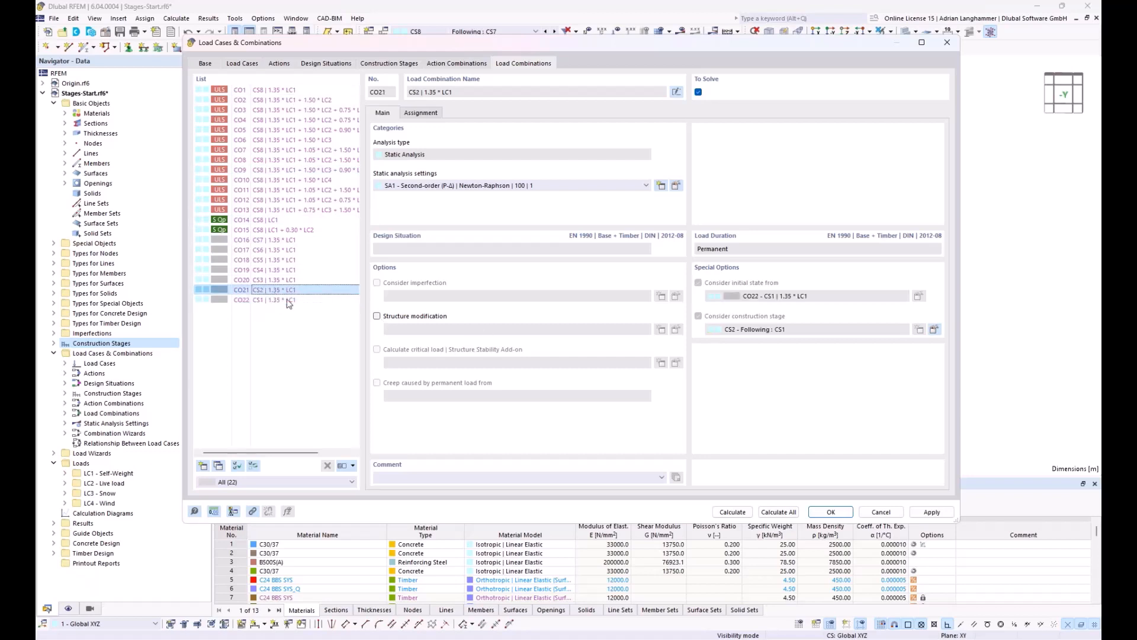
click(269, 301)
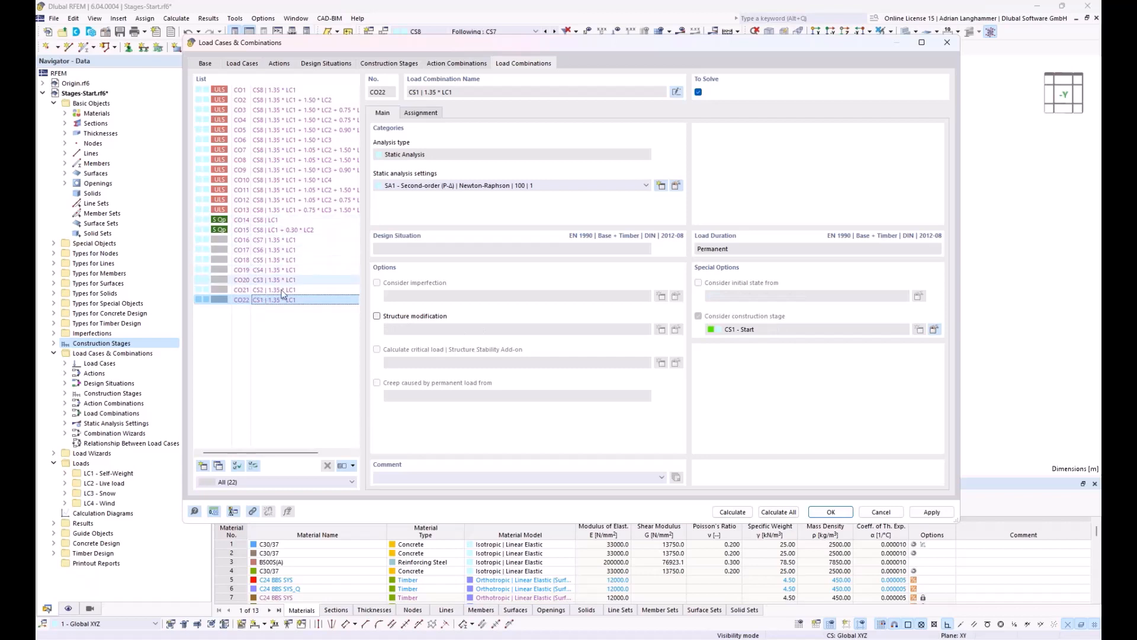
click(276, 290)
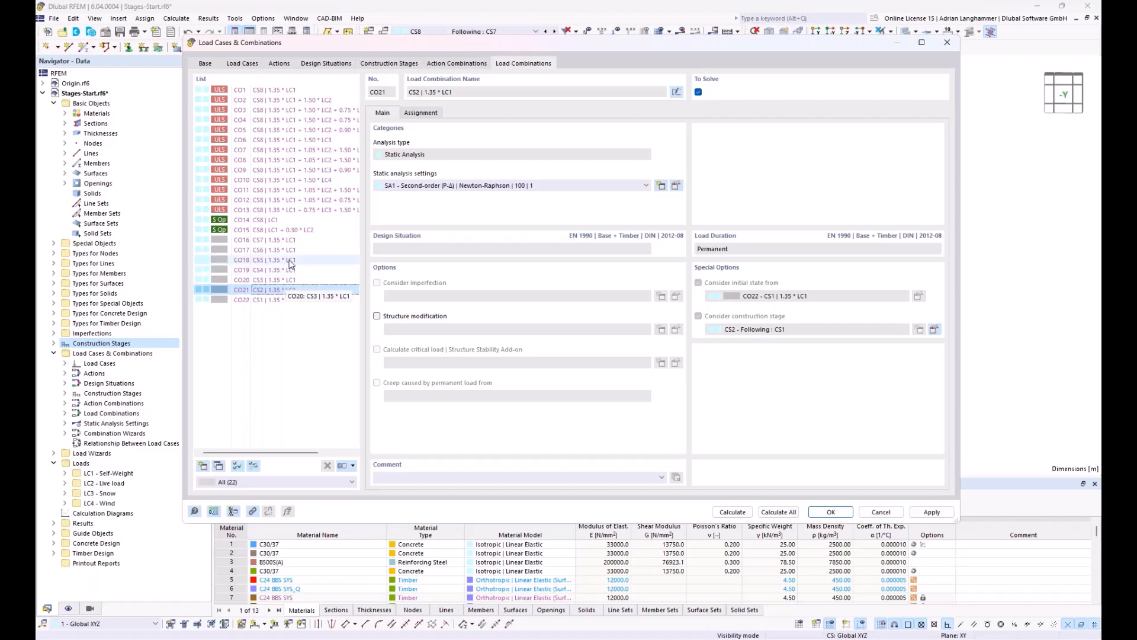
click(293, 231)
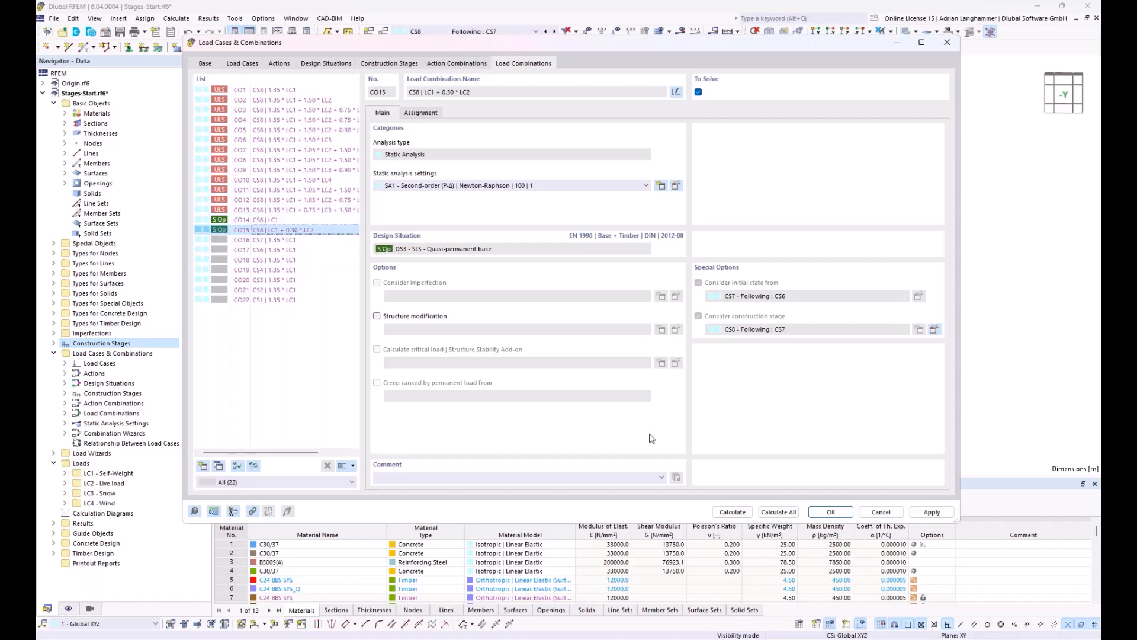
Step: Accept the load case and combination settings and show the Timber Design input data table
click(830, 516)
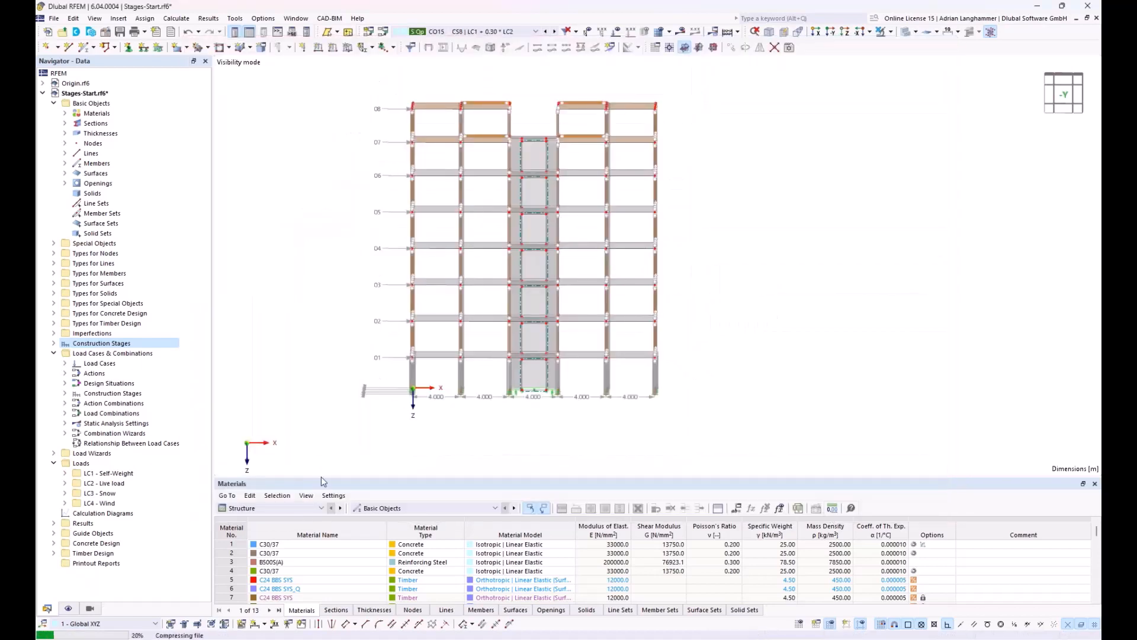
click(321, 508)
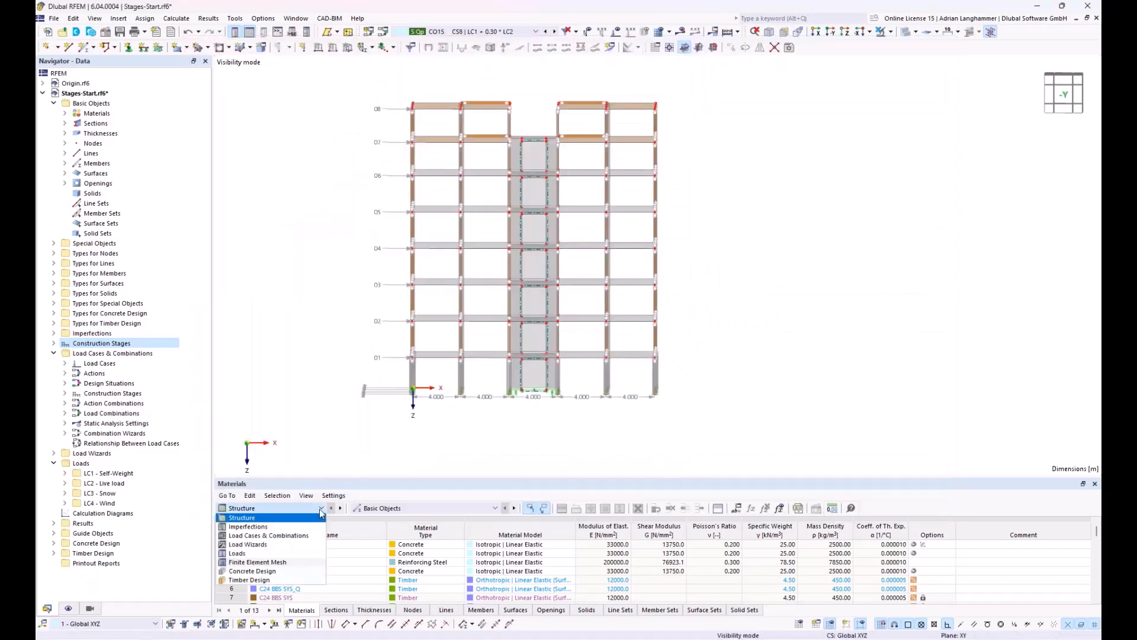
click(298, 580)
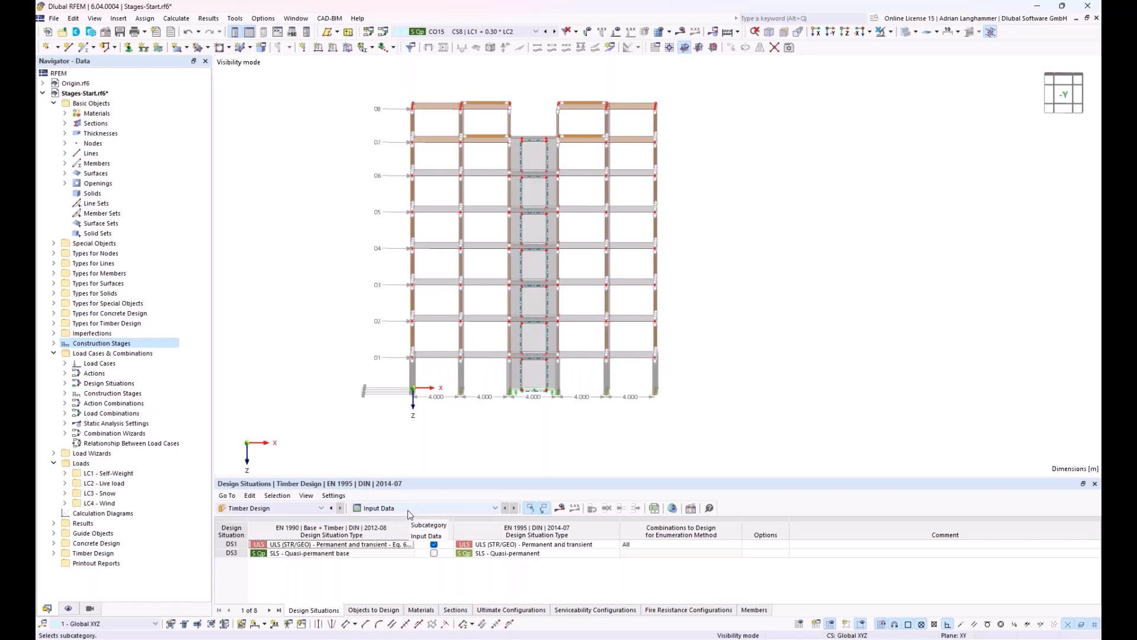
Step: Show the Timber Design results and examine the members' design check ratios across the building
click(557, 511)
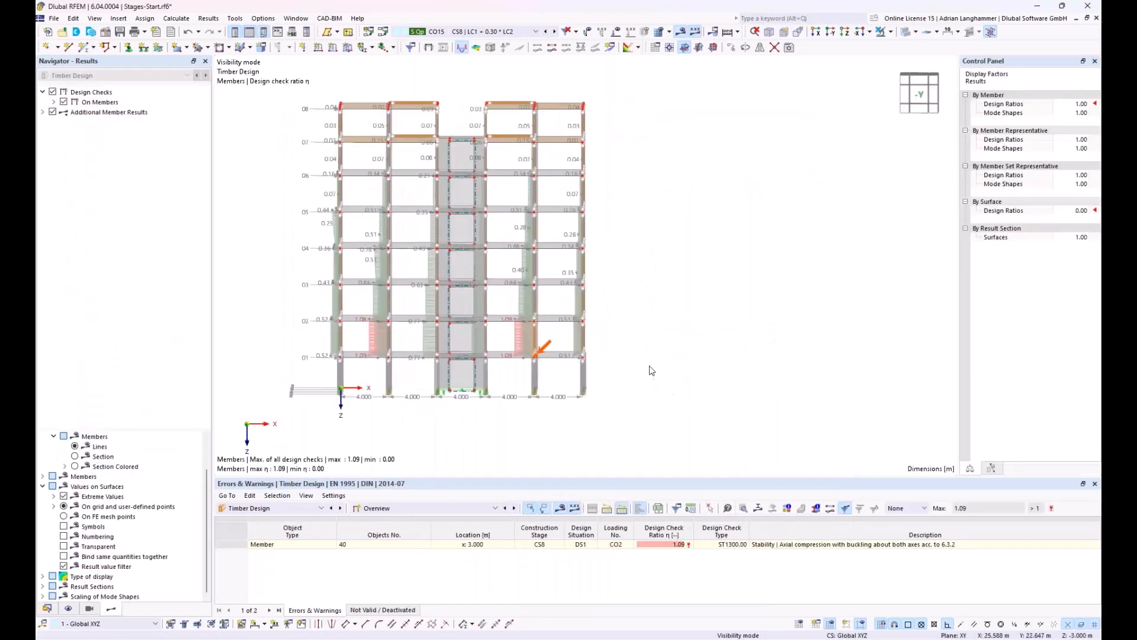
middle_drag(649, 366, 687, 374)
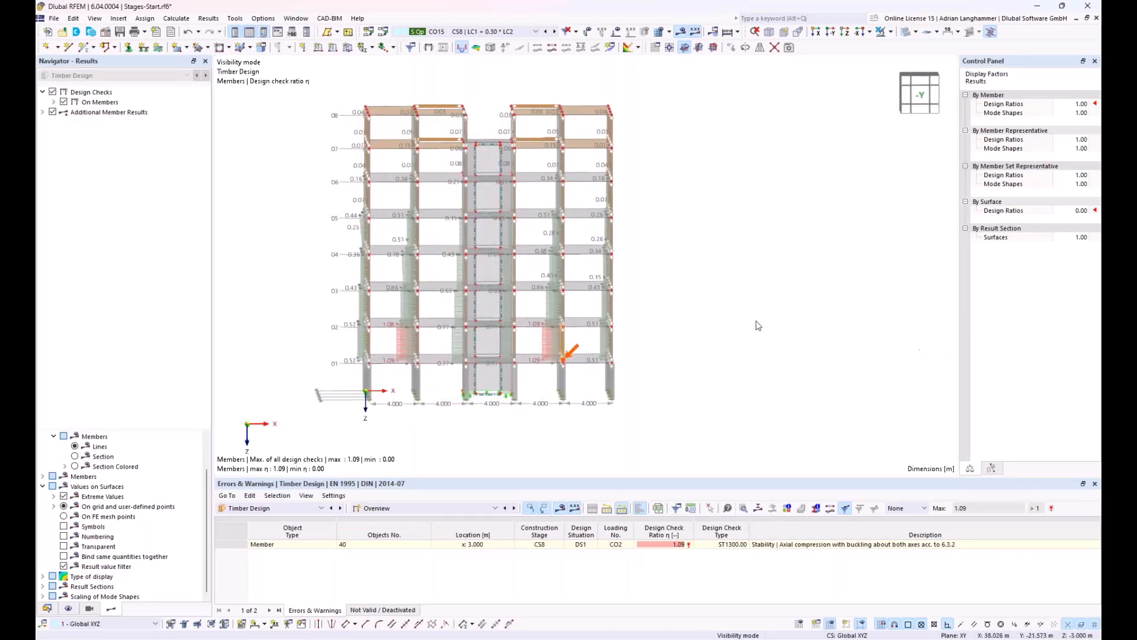
middle_drag(340, 302, 355, 304)
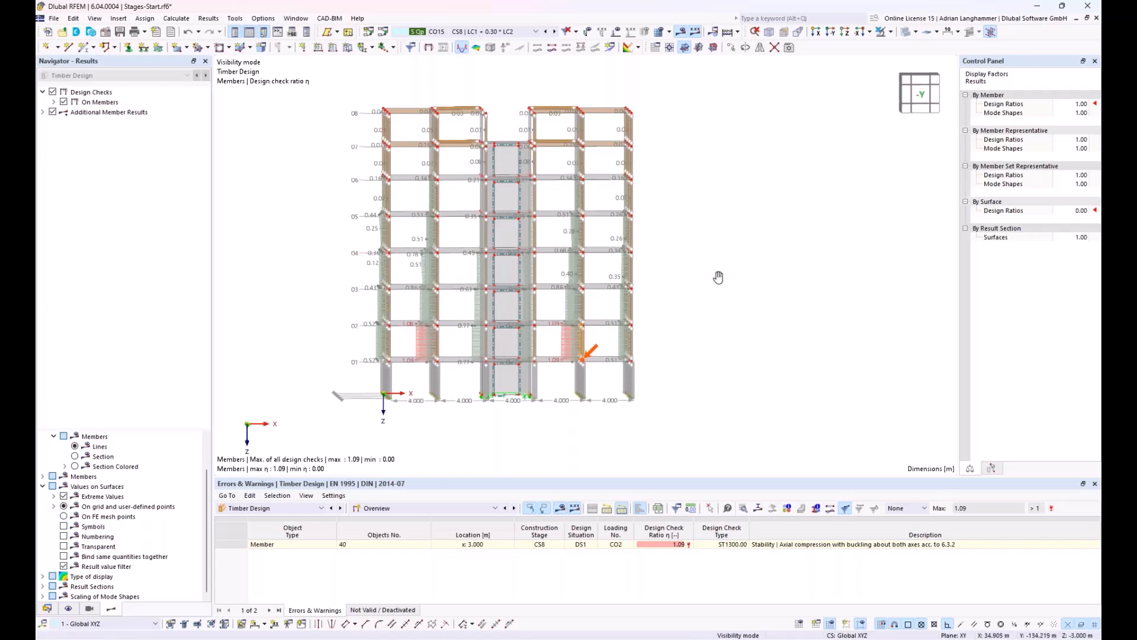
middle_drag(718, 277, 699, 275)
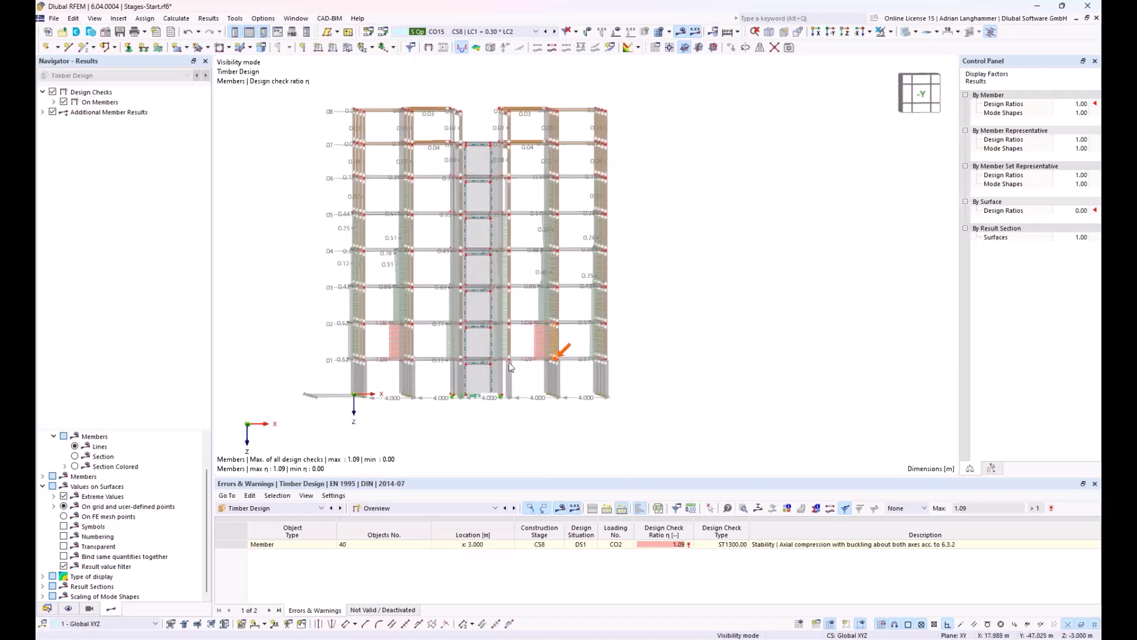
Step: Tile the Origin.rf6 and Stages-Start.rf6 model windows vertically for a side-by-side comparison
click(45, 609)
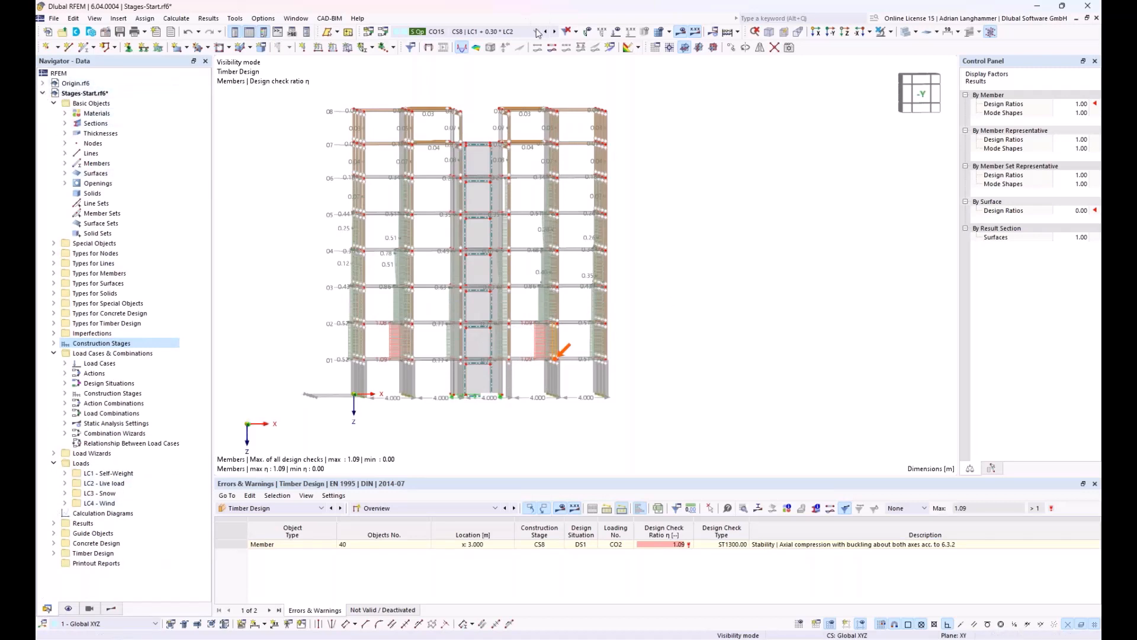
click(308, 23)
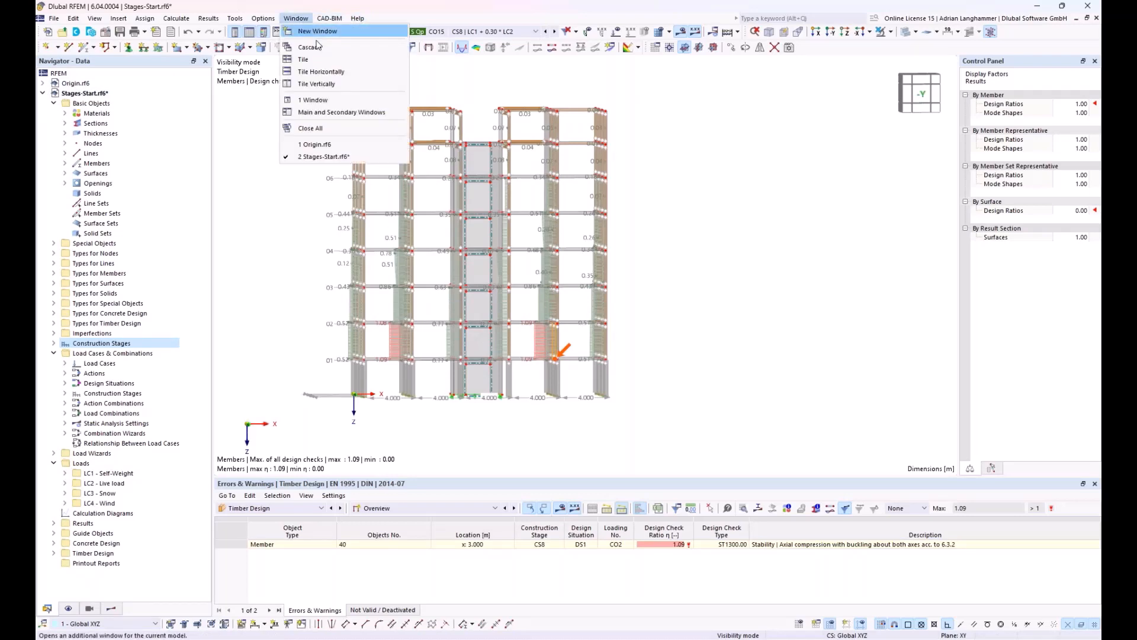
click(325, 88)
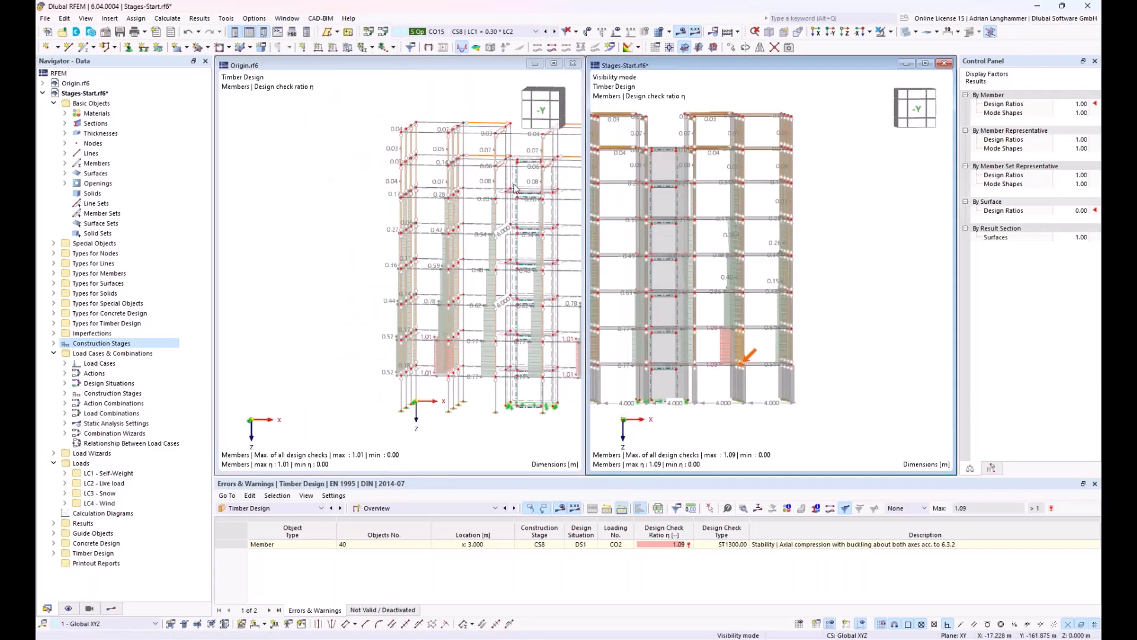
Step: Compare the overall timber design check ratios of the Origin and Stages-Start models
click(406, 193)
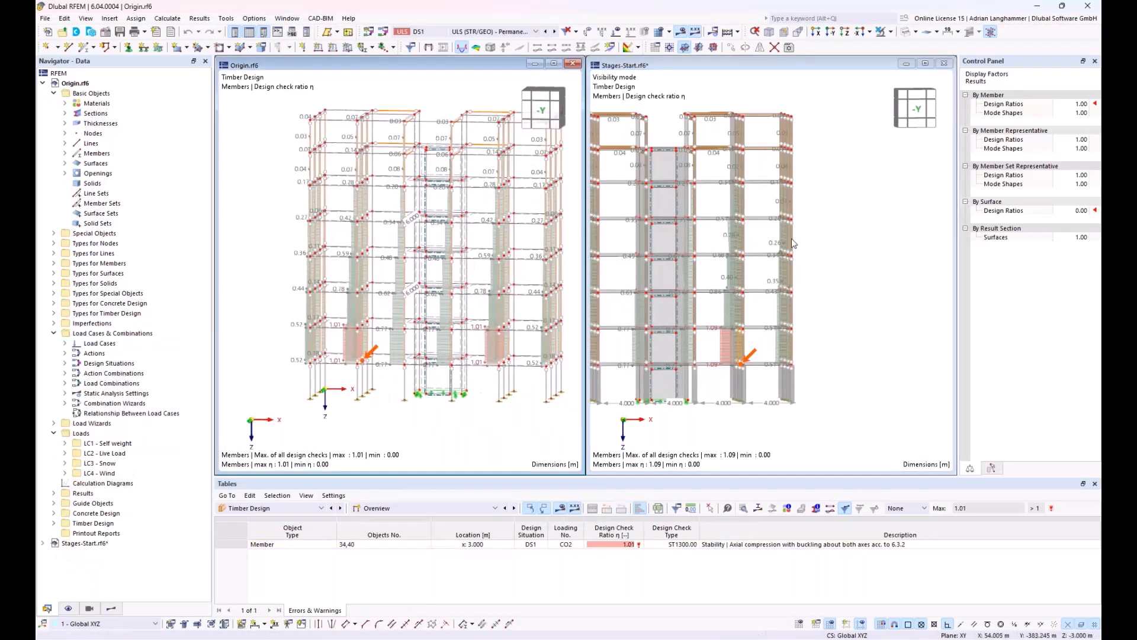
click(837, 236)
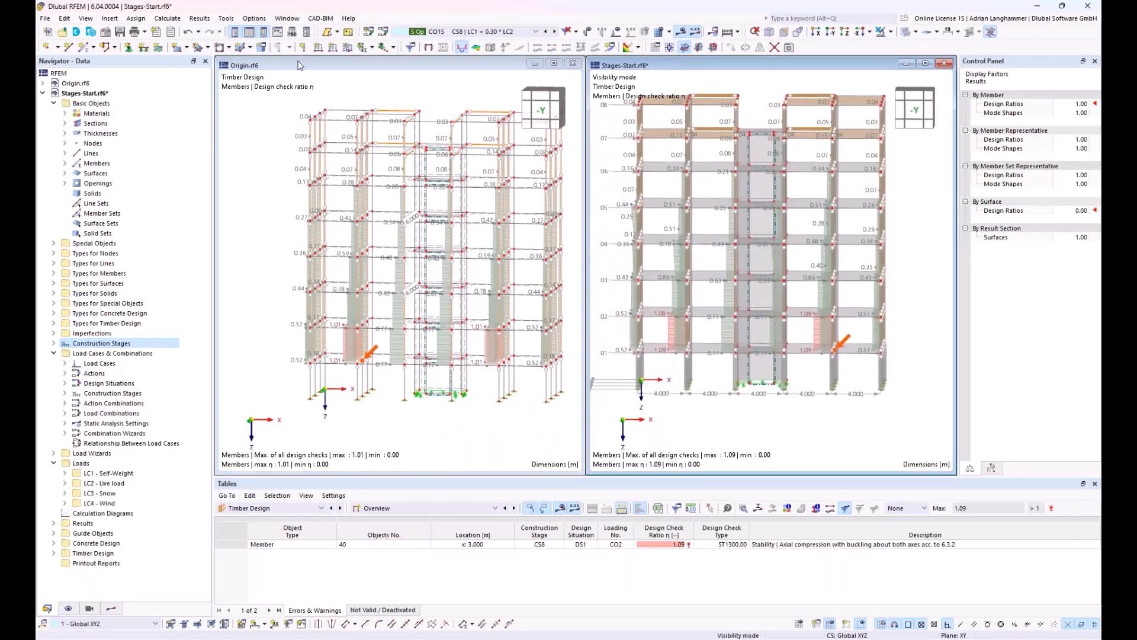
click(768, 32)
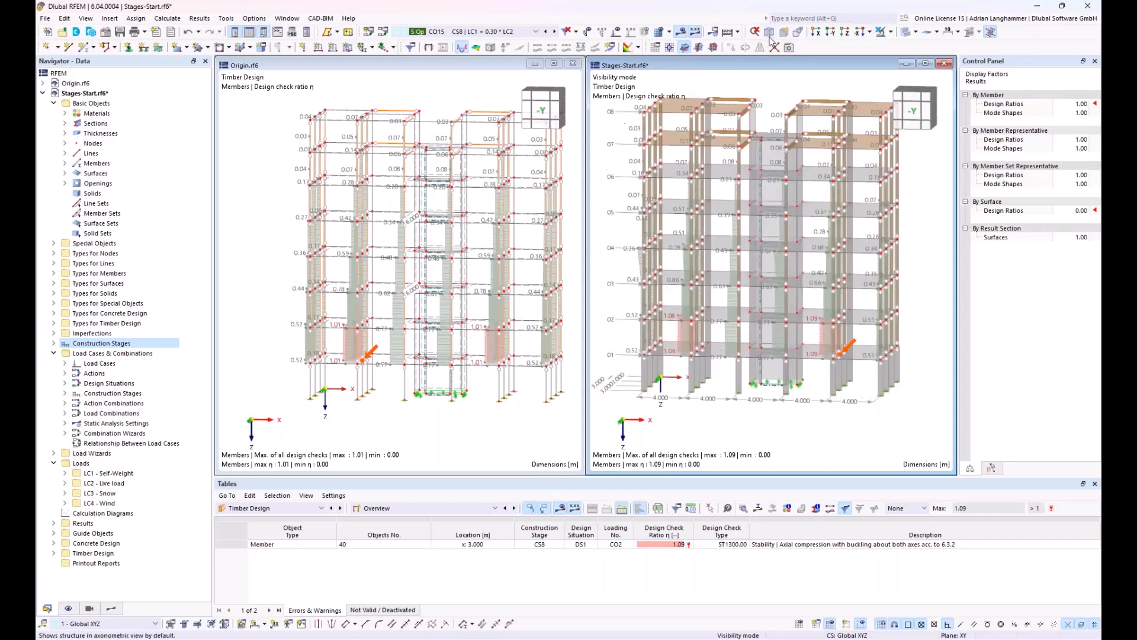
ctrl+middle_drag(654, 331, 736, 279)
scroll(374, 348, up, 1)
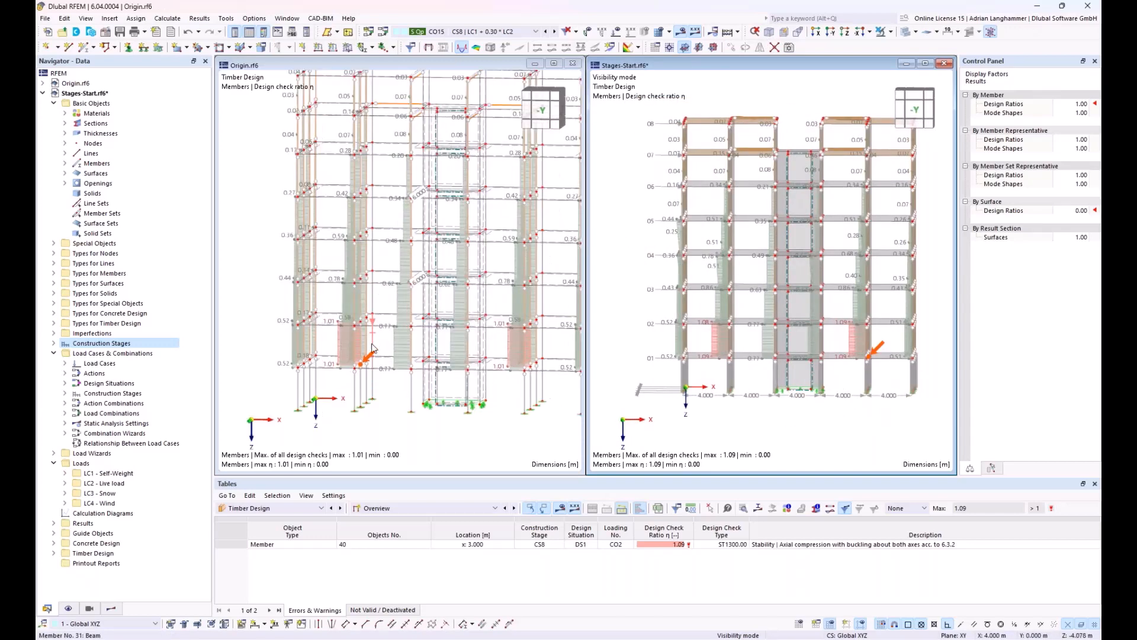
Step: Examine the design check ratios of the overstressed lower-storey columns in the Origin model
mouse_move(361, 360)
ctrl+middle_down()
mouse_move(386, 354)
mouse_move(377, 350)
ctrl+middle_up()
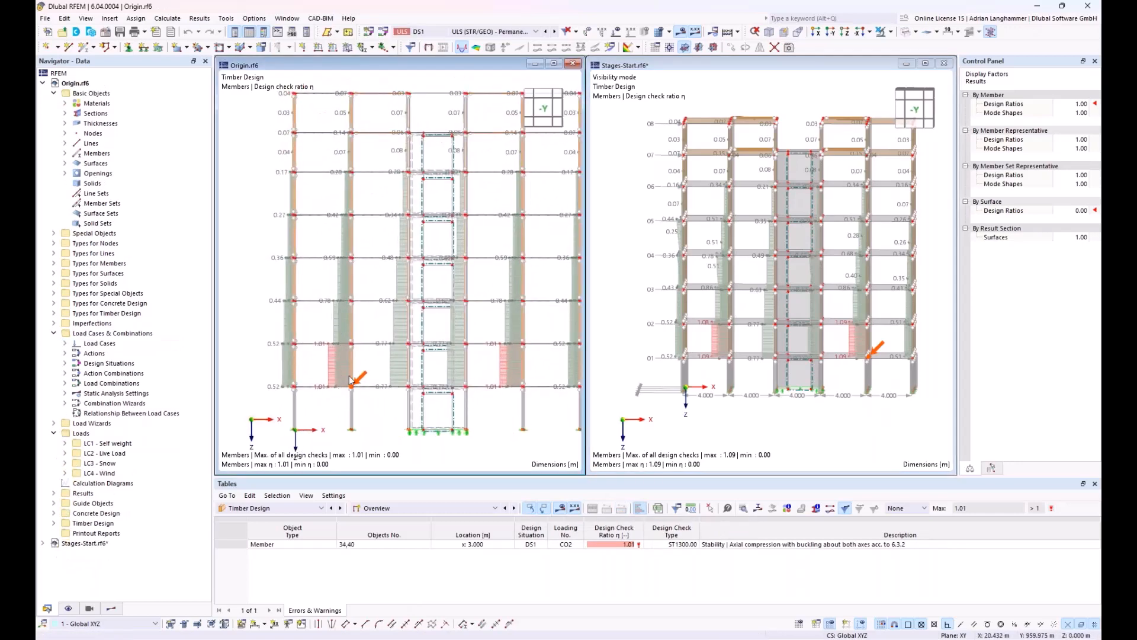
scroll(330, 373, up, 2)
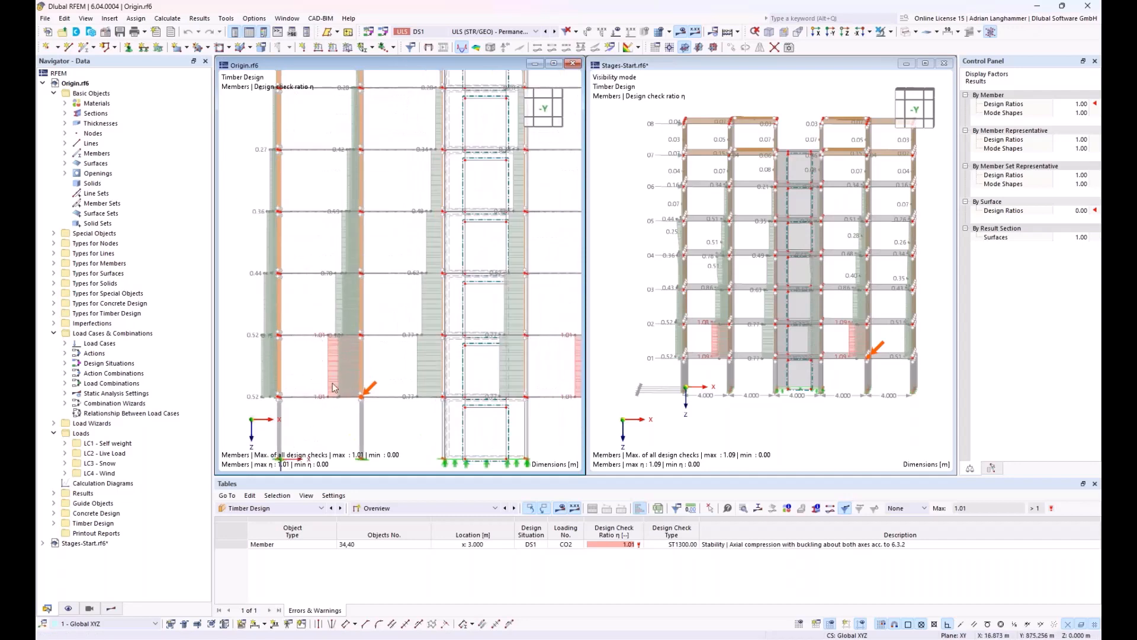
scroll(375, 349, up, 2)
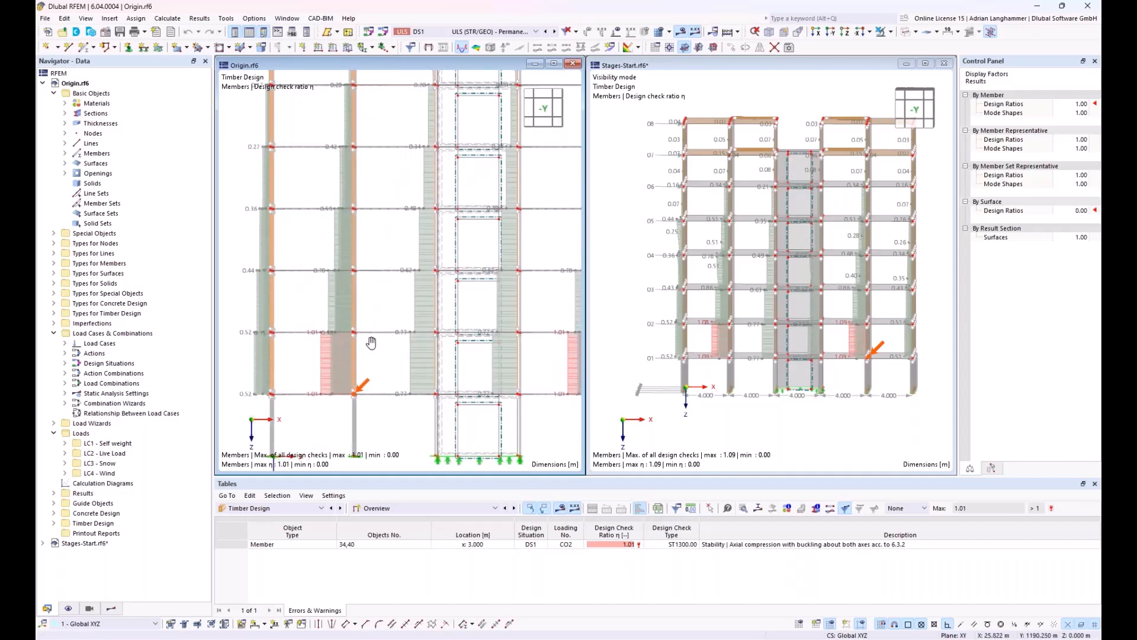
scroll(304, 344, down, 1)
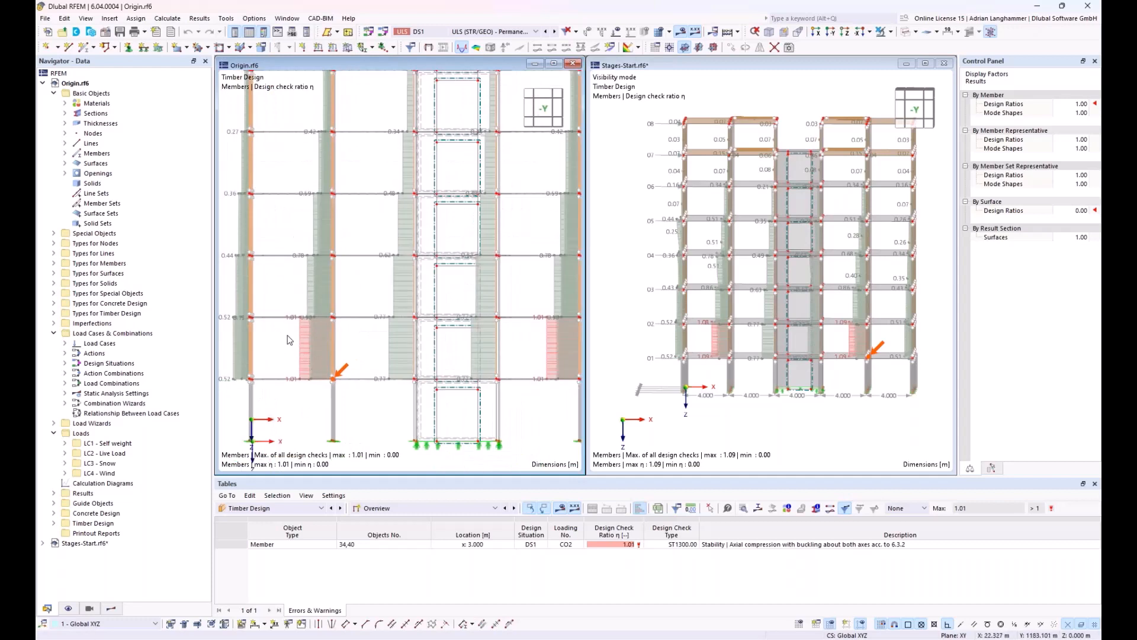
middle_drag(340, 328, 362, 323)
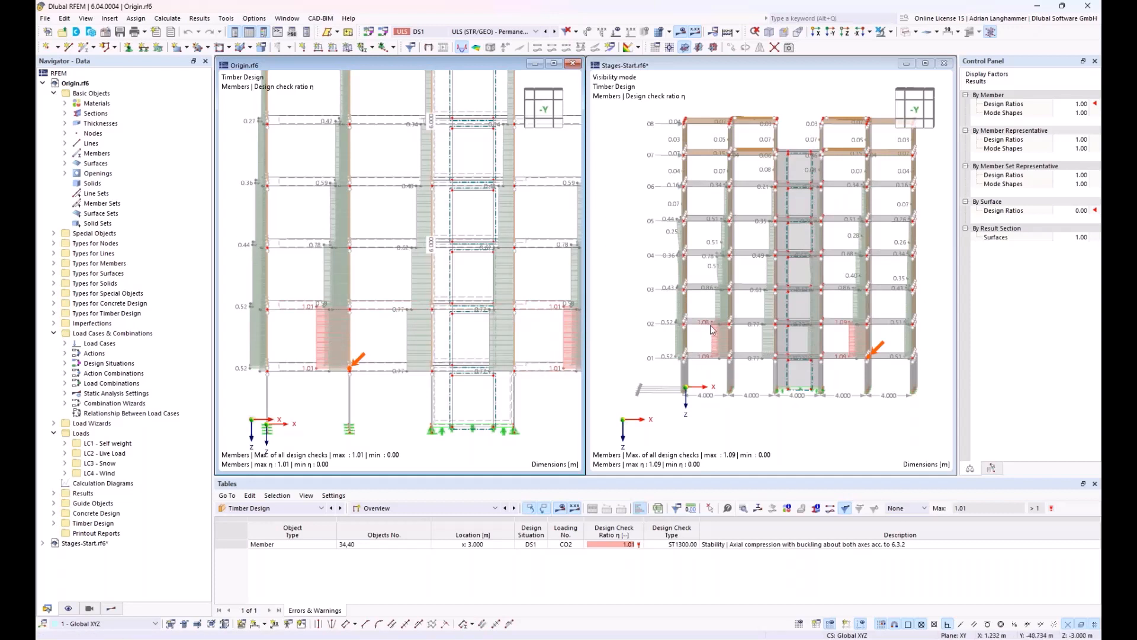
Step: Examine the design check ratios of the corresponding lower-storey columns in the Stages-Start model
scroll(711, 329, up, 2)
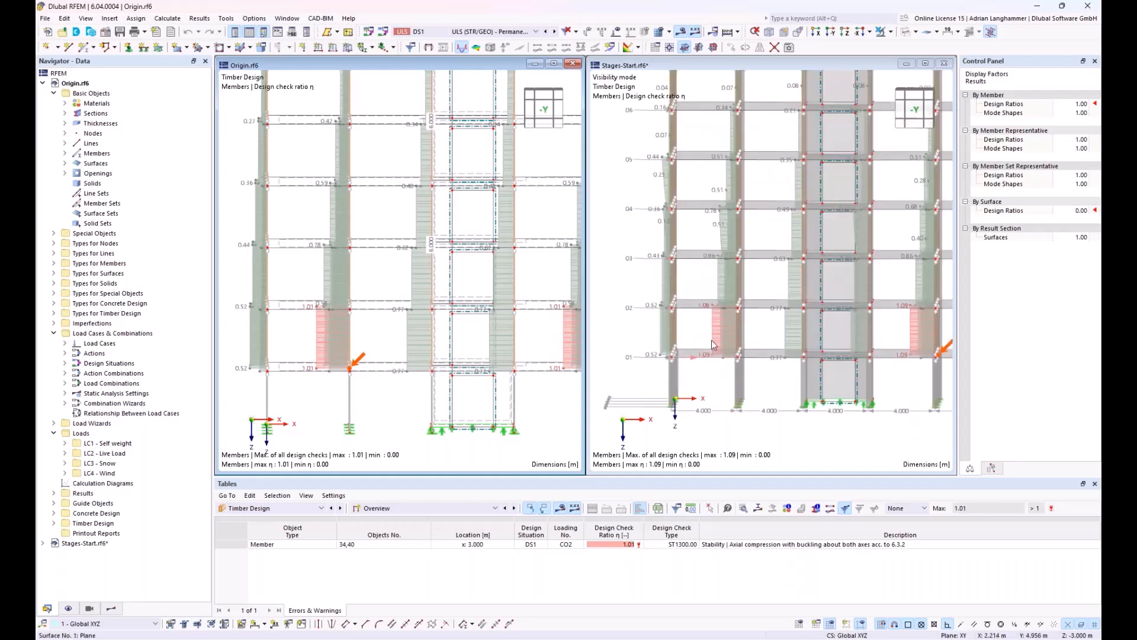
scroll(711, 305, down, 1)
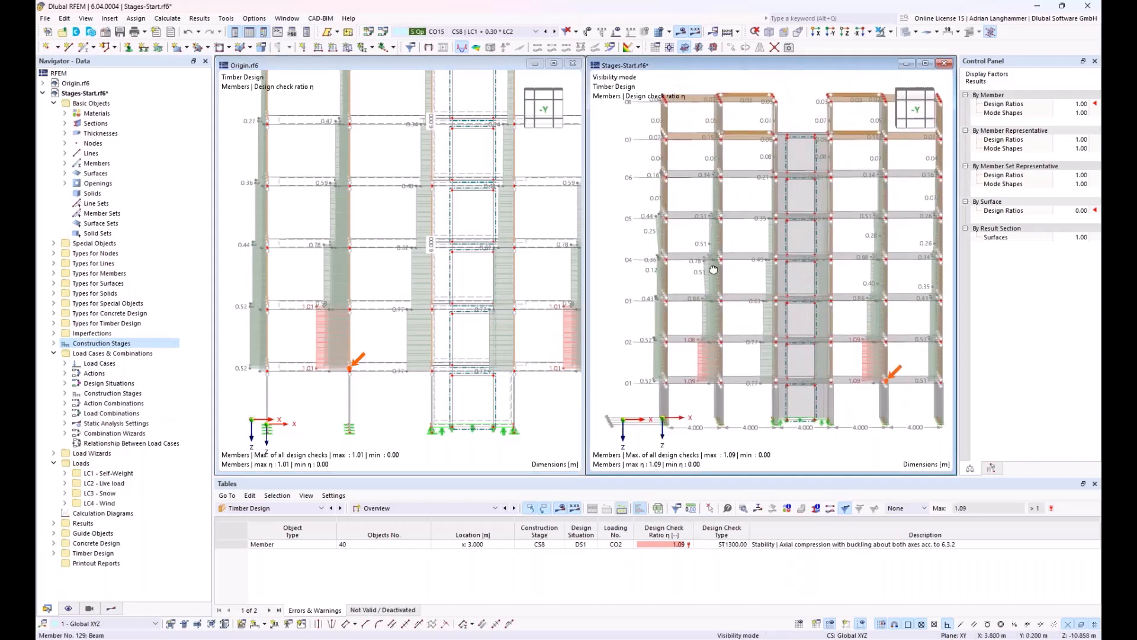
scroll(710, 269, down, 1)
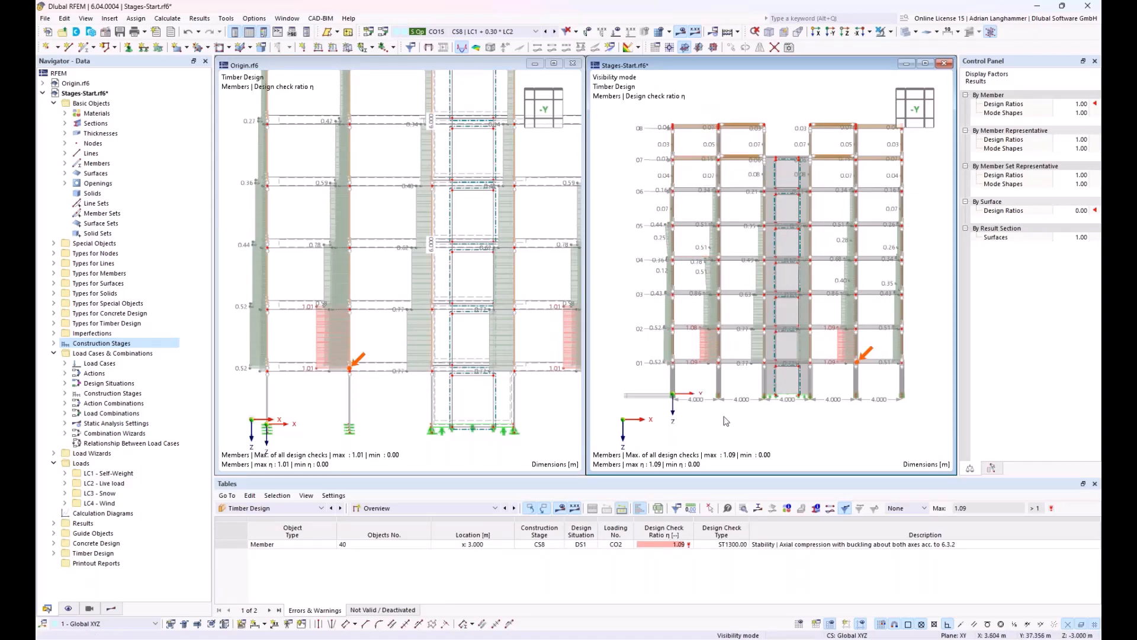
ctrl+middle_drag(738, 357, 707, 334)
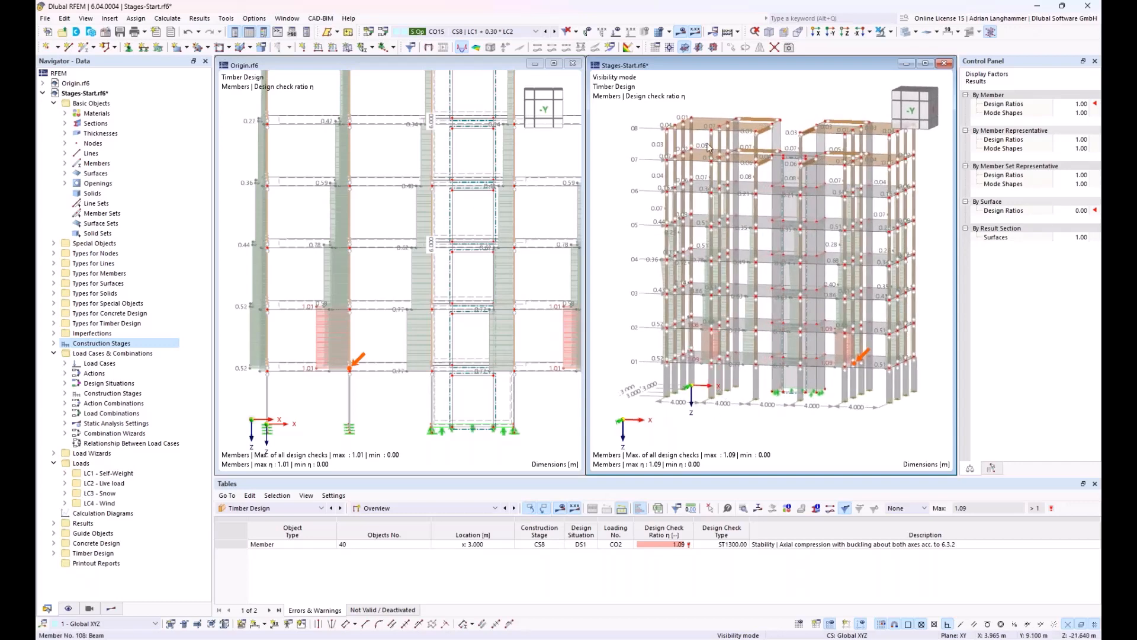
ctrl+middle_drag(702, 271, 732, 270)
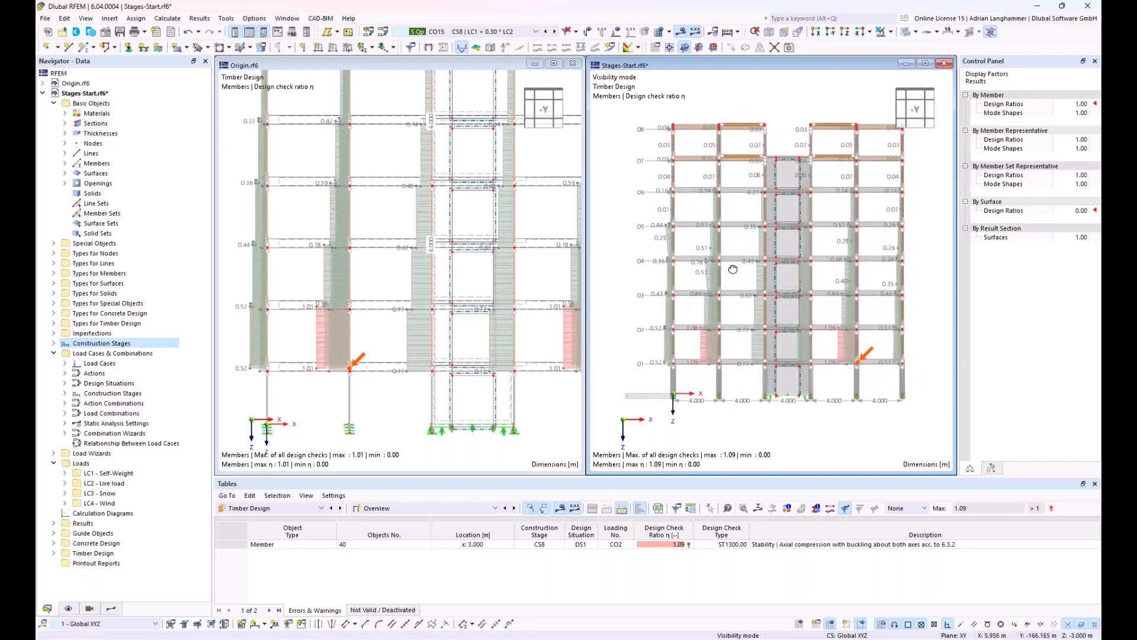
Step: Isolate the second column row from the origin and its related objects in the Stages-Start design results
drag(706, 236, 689, 99)
click(891, 33)
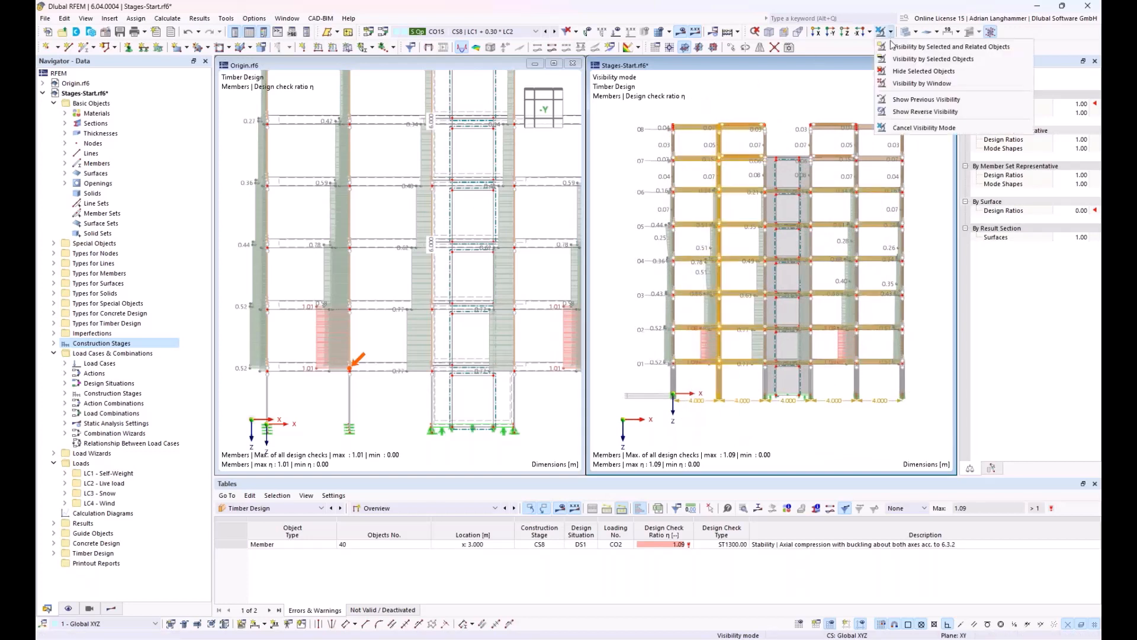
click(893, 45)
click(661, 169)
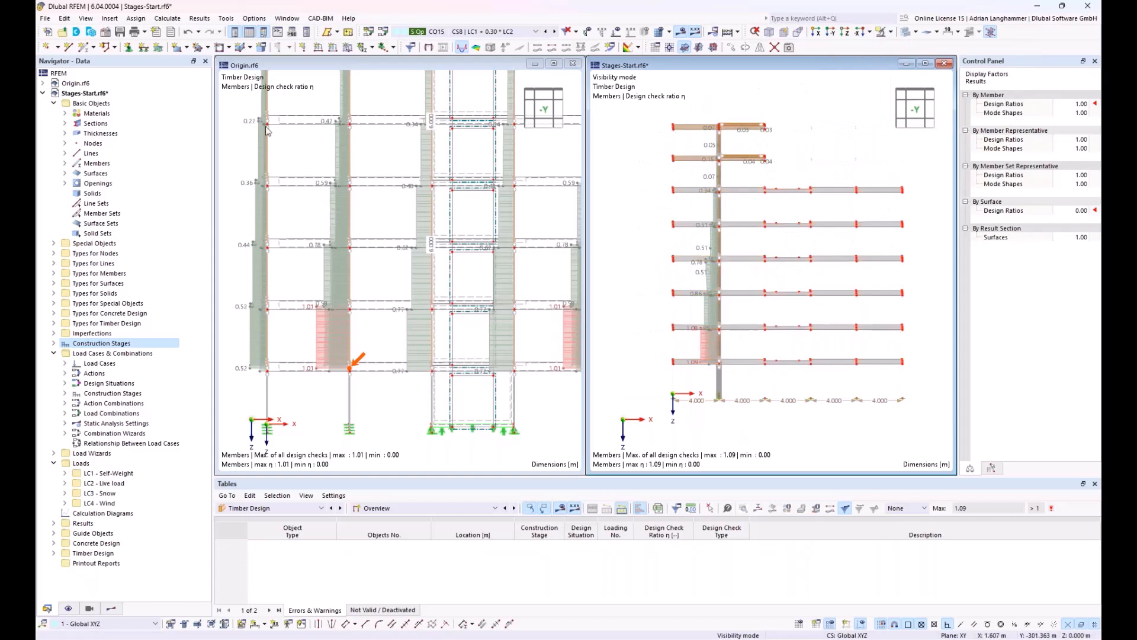
Step: Display the Static Analysis results for the Stages-Start model instead of the Timber Design results
click(110, 609)
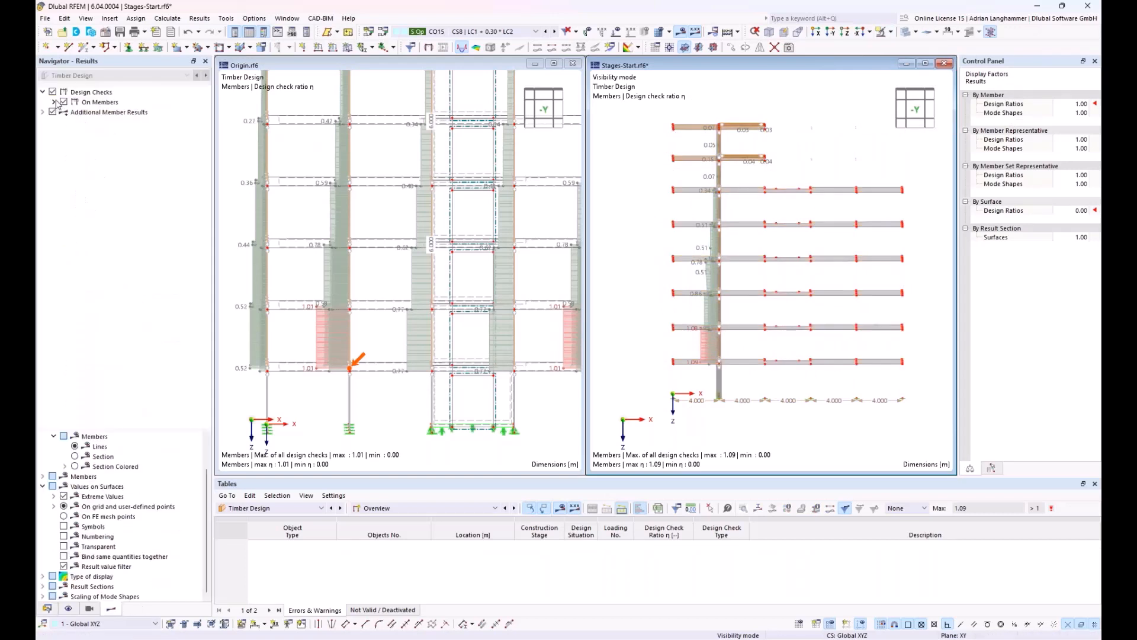
click(271, 509)
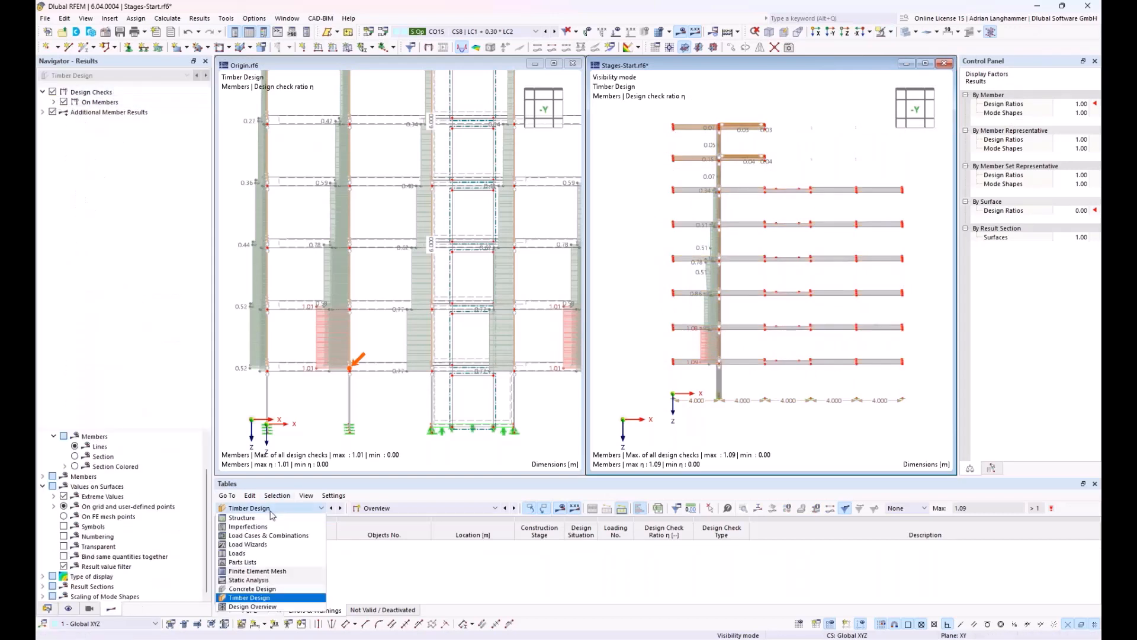
click(259, 580)
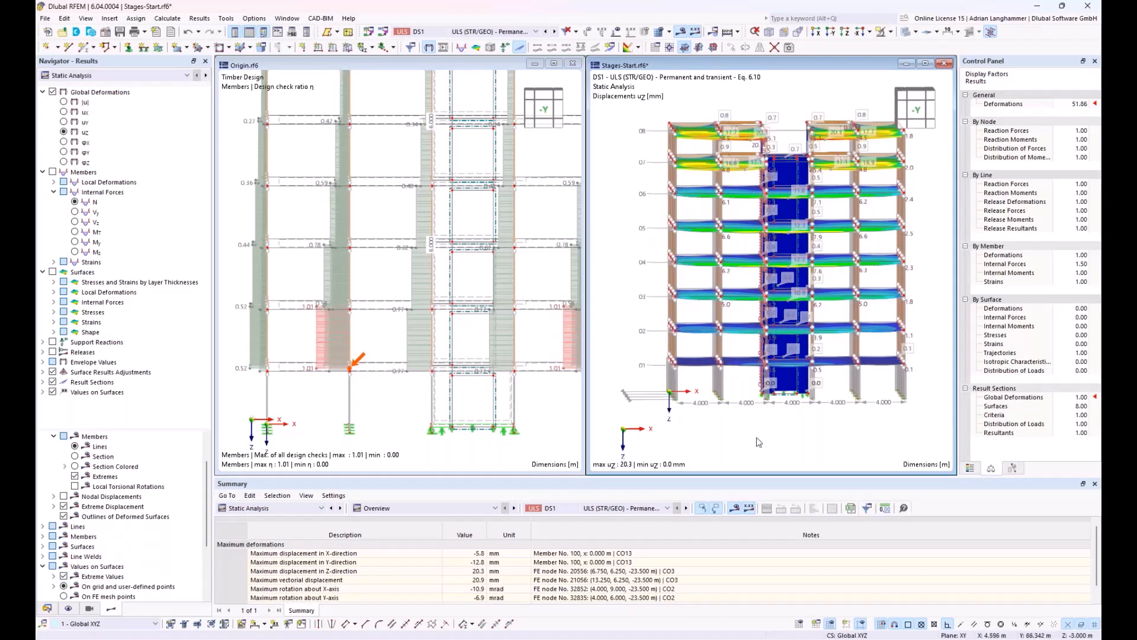
Step: Isolate the second column row and its related objects in Stages-Start and view them from the +X direction
drag(736, 440, 685, 86)
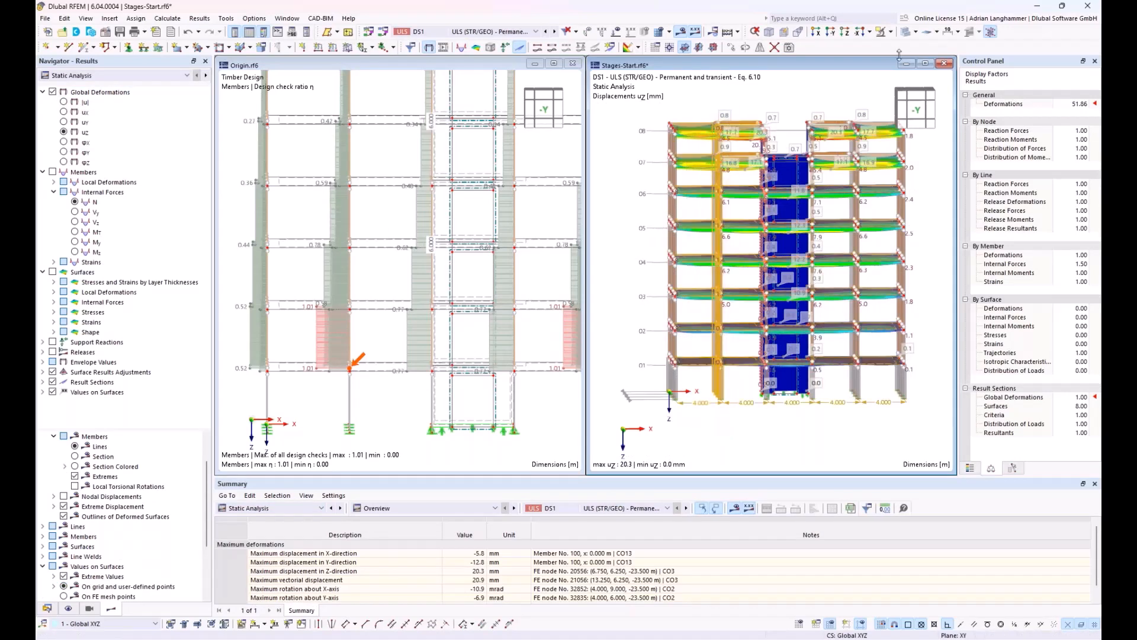
click(890, 32)
click(919, 45)
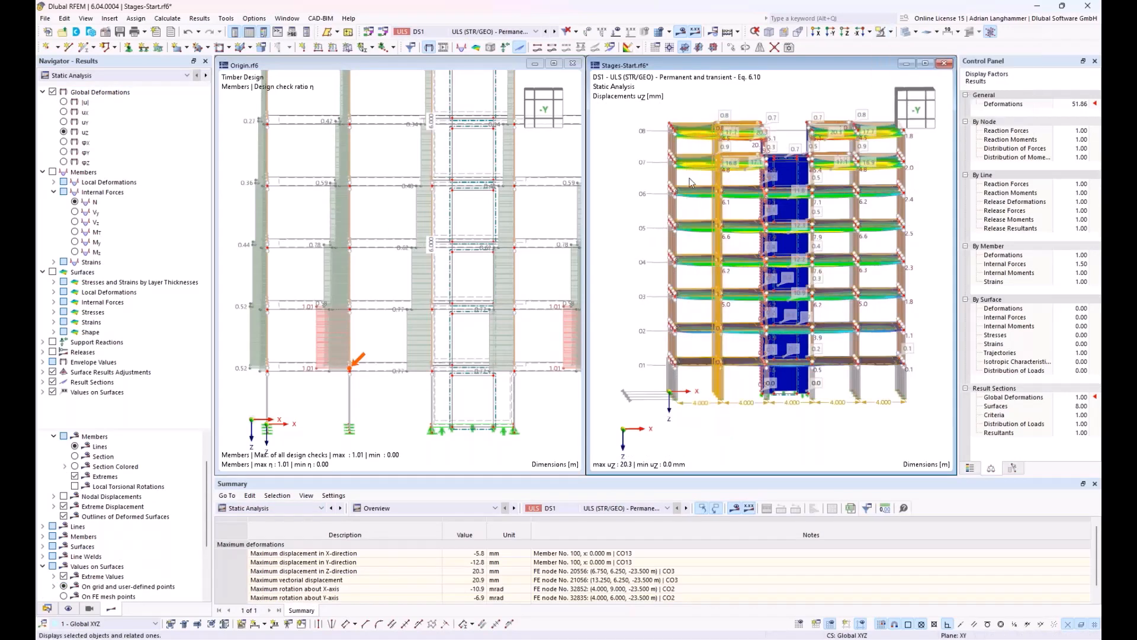
click(902, 112)
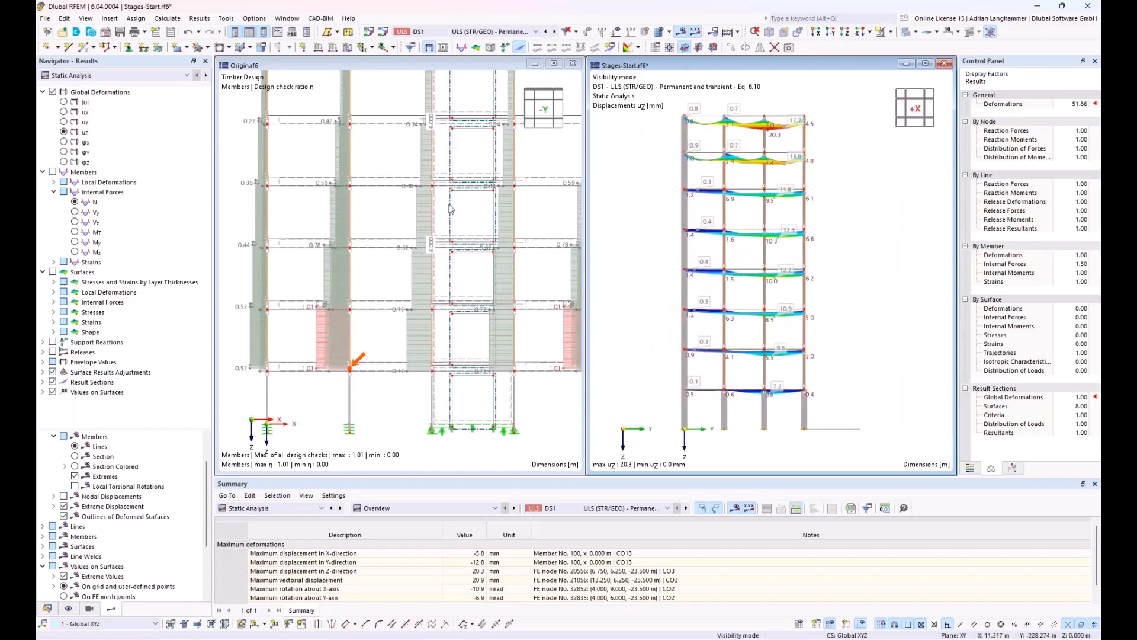
Step: Switch the Origin model to Static Analysis results and display its global deformations uZ
click(368, 187)
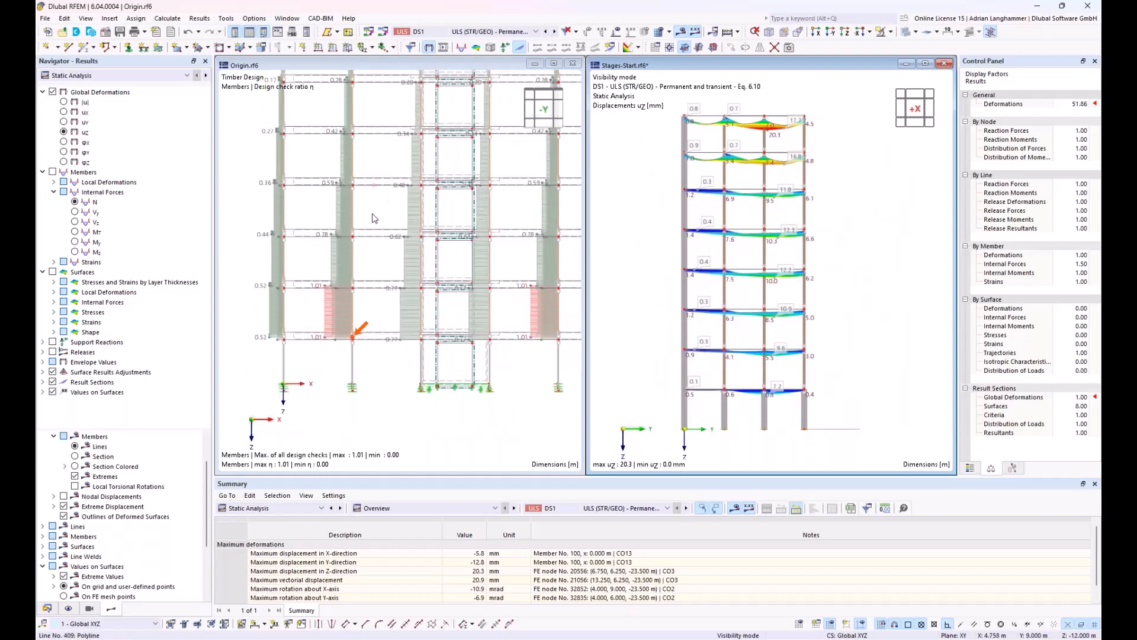
scroll(374, 186, down, 1)
middle_drag(375, 186, 379, 248)
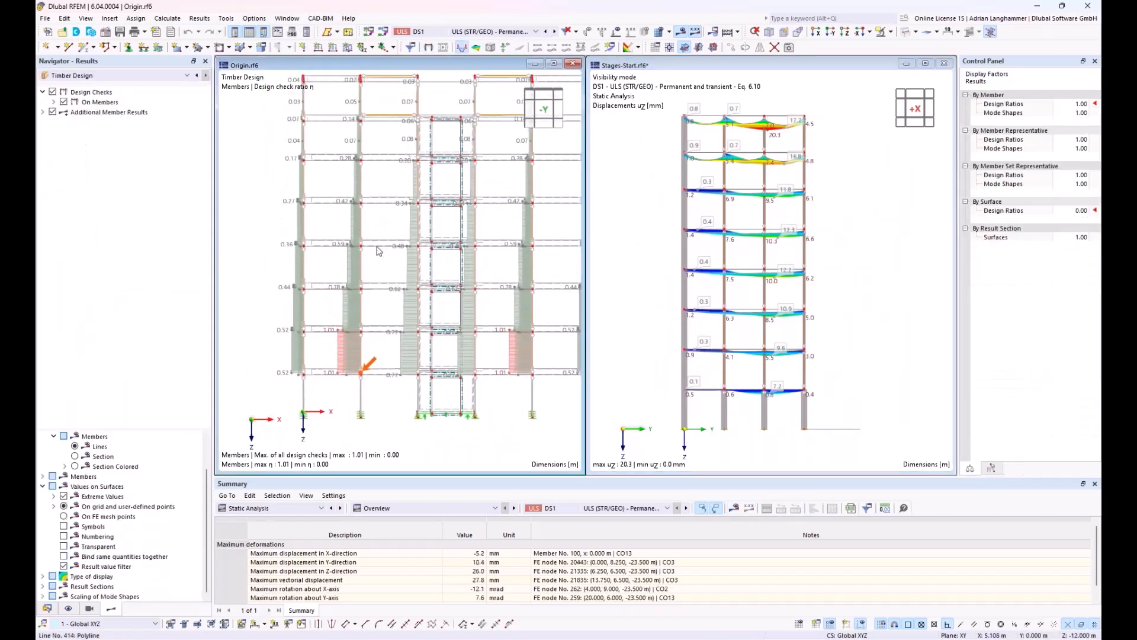
drag(376, 432, 371, 101)
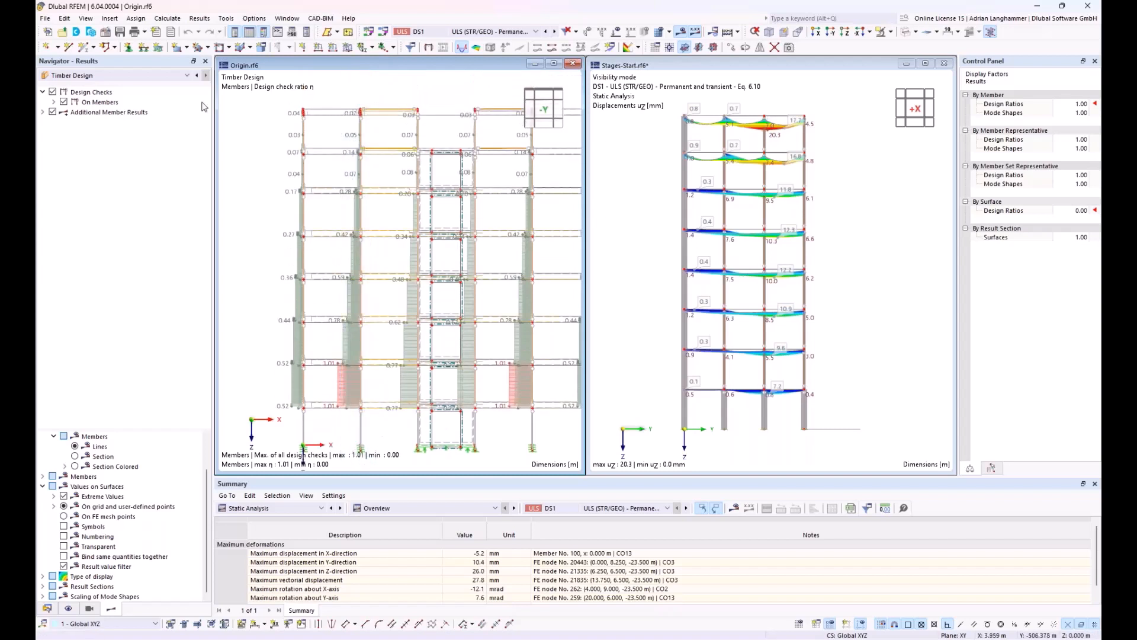
click(136, 76)
click(133, 94)
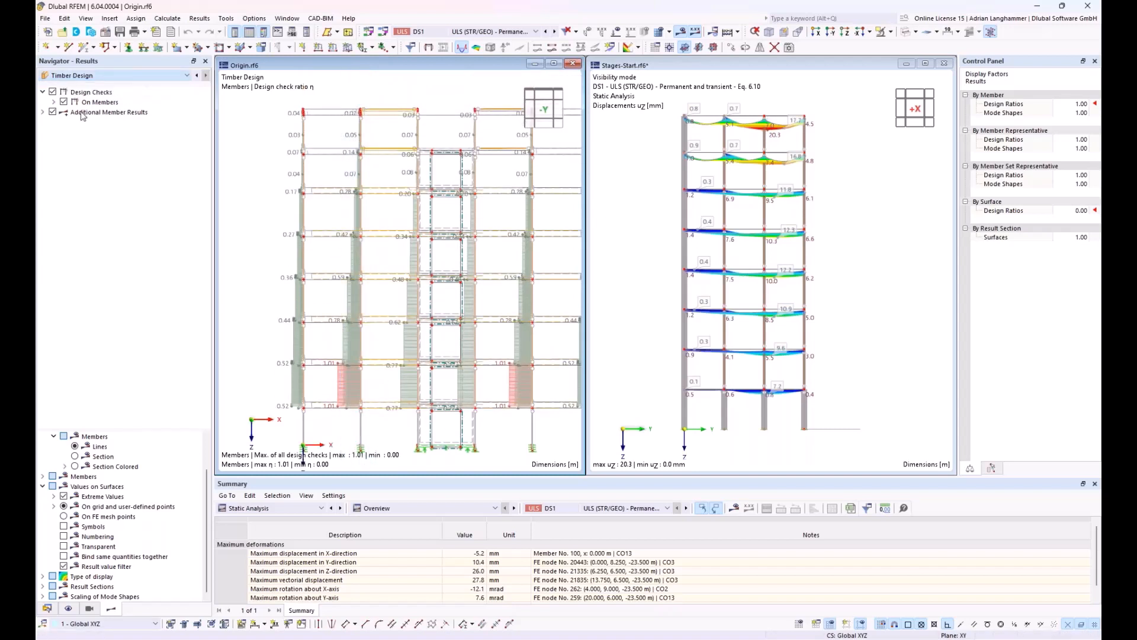
click(54, 92)
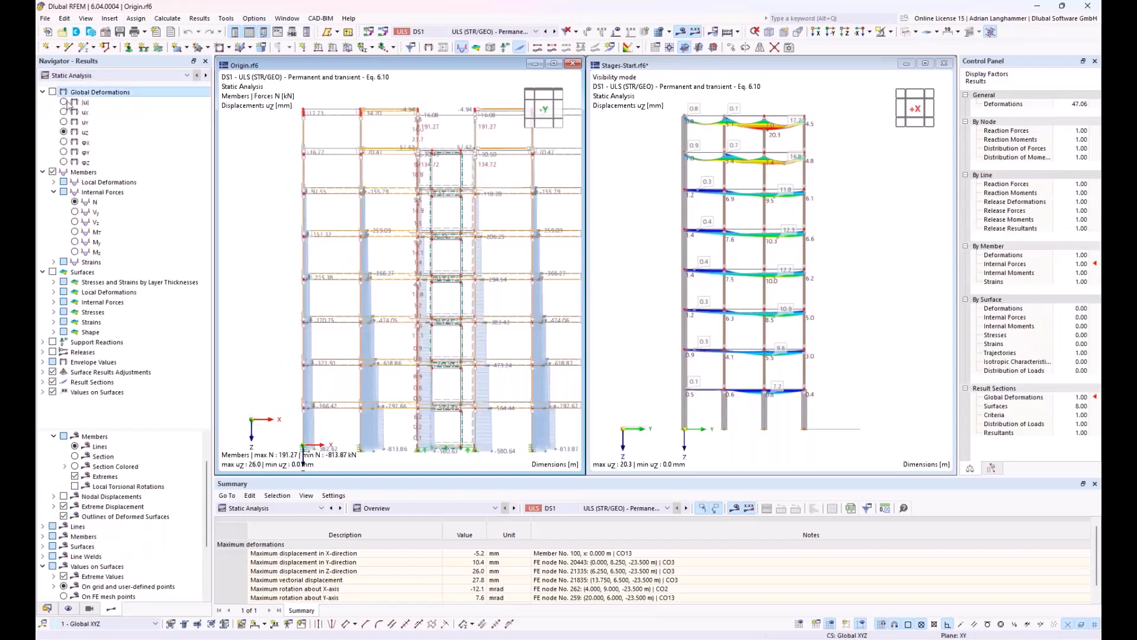
Step: Isolate the second column row and its related objects in the Origin model and view them from the +X direction
drag(377, 460, 341, 90)
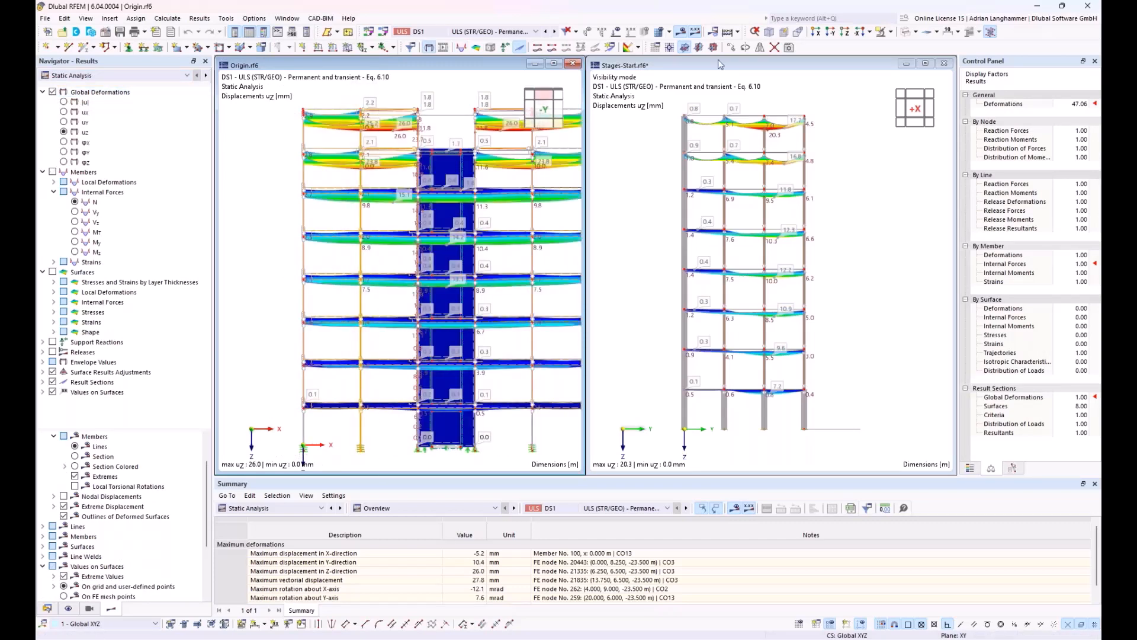
click(891, 33)
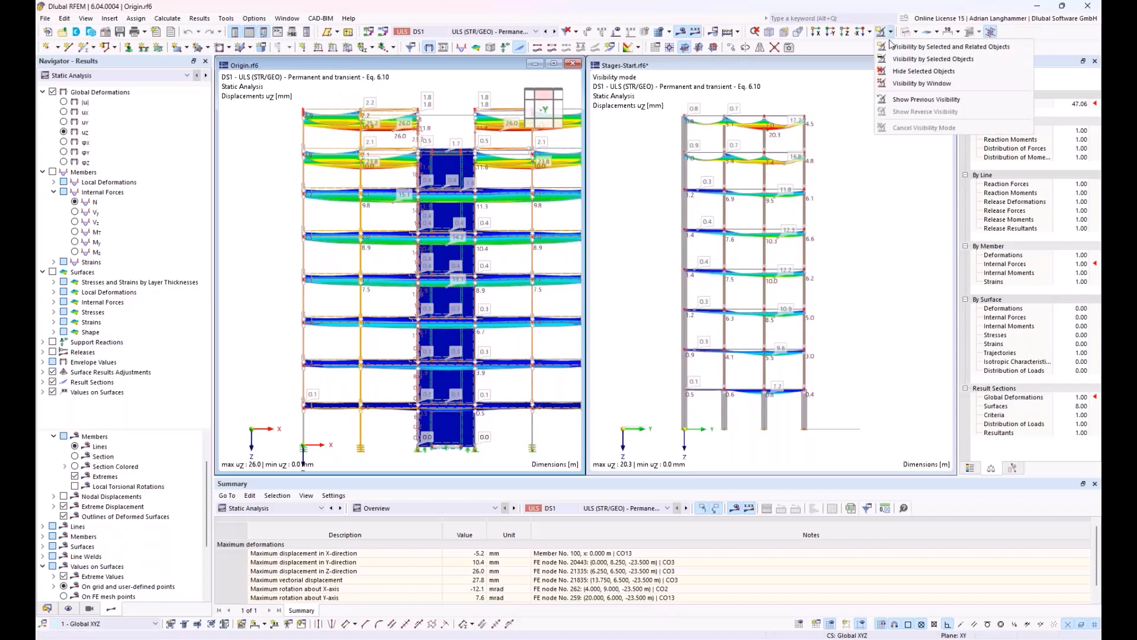
click(892, 58)
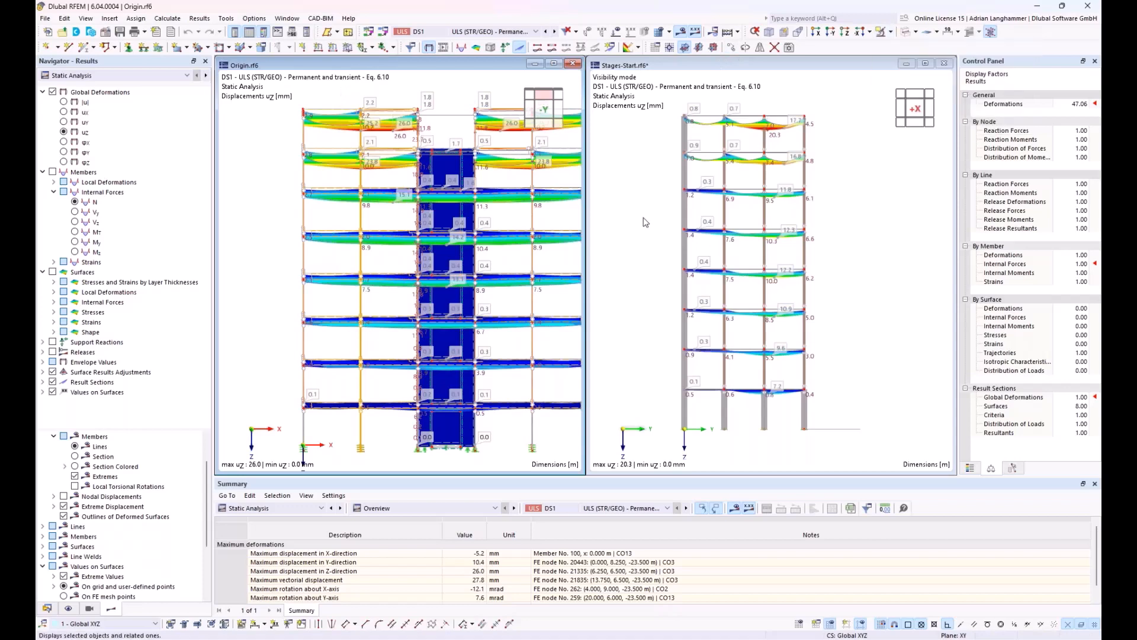
click(530, 120)
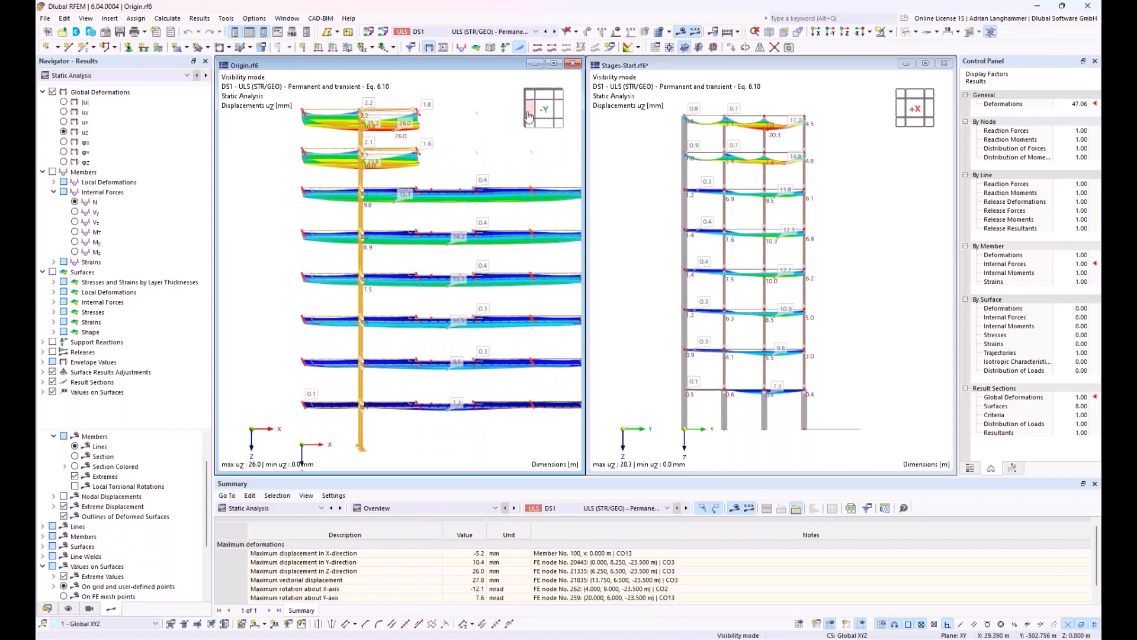
click(530, 117)
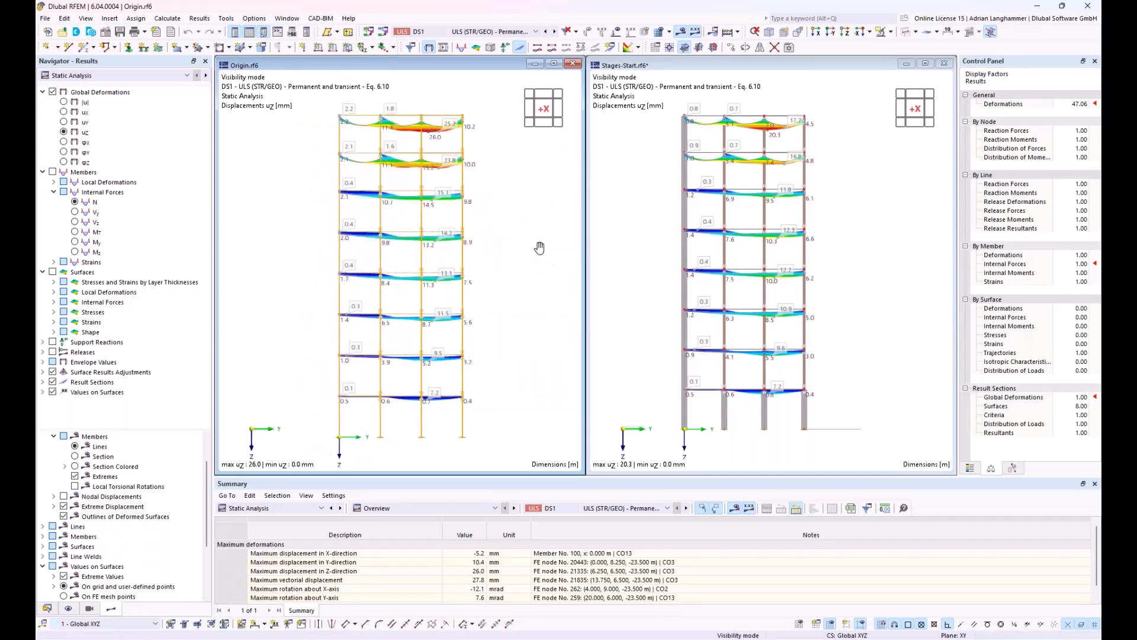
middle_drag(539, 247, 555, 245)
scroll(721, 399, up, 1)
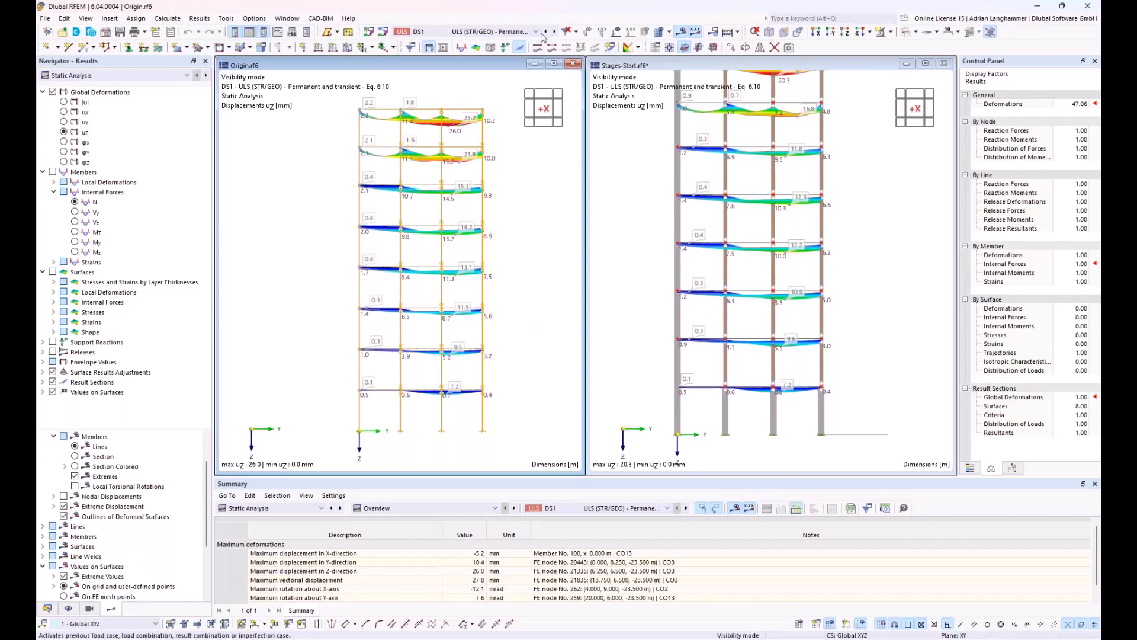
Step: Display the results of load combination CO1 instead of DS1 in both the Stages-Start and Origin models
click(612, 172)
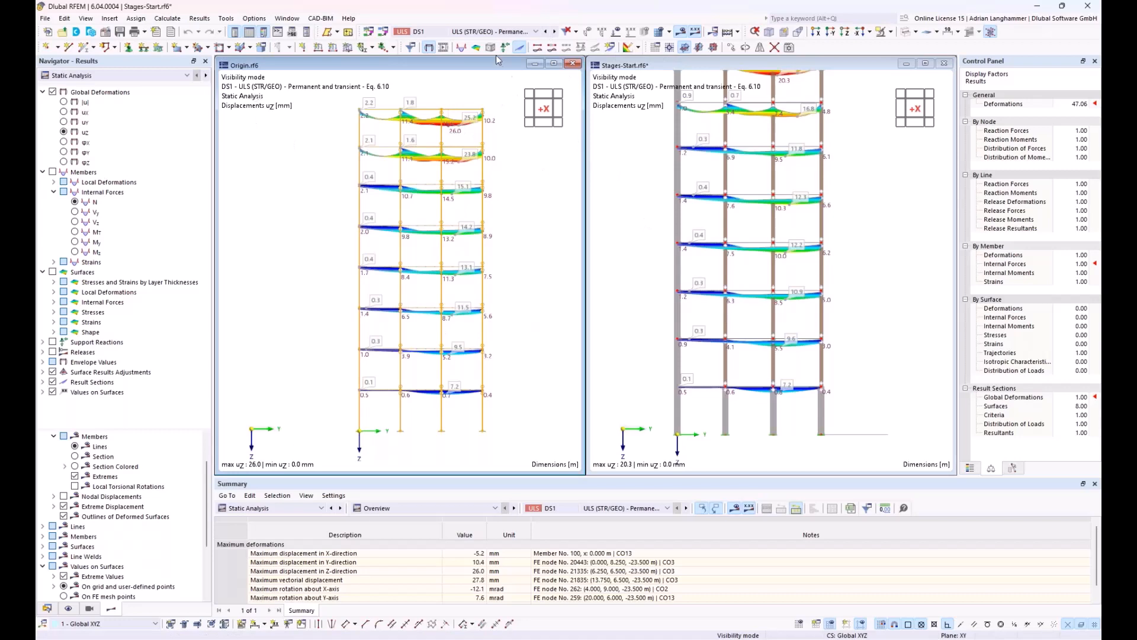
click(534, 32)
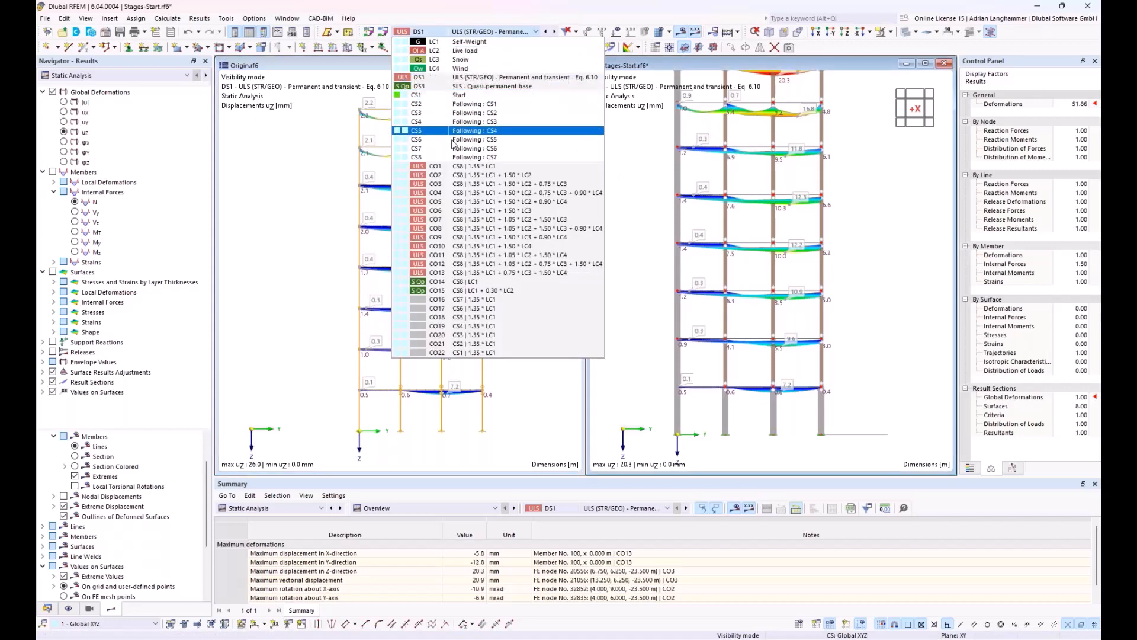
click(452, 166)
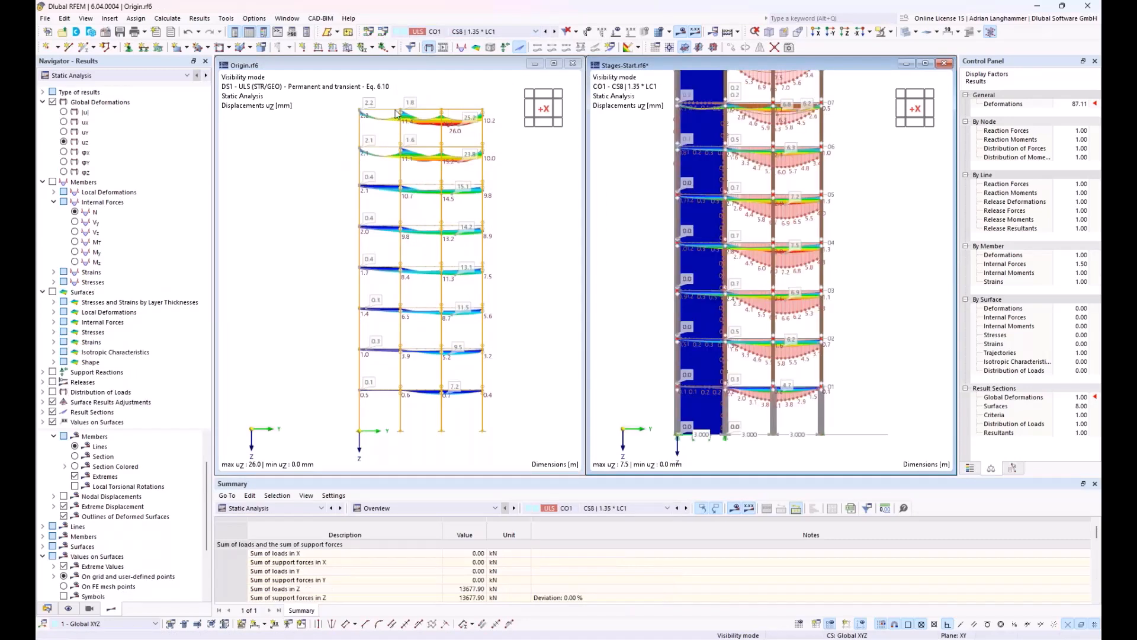
click(498, 32)
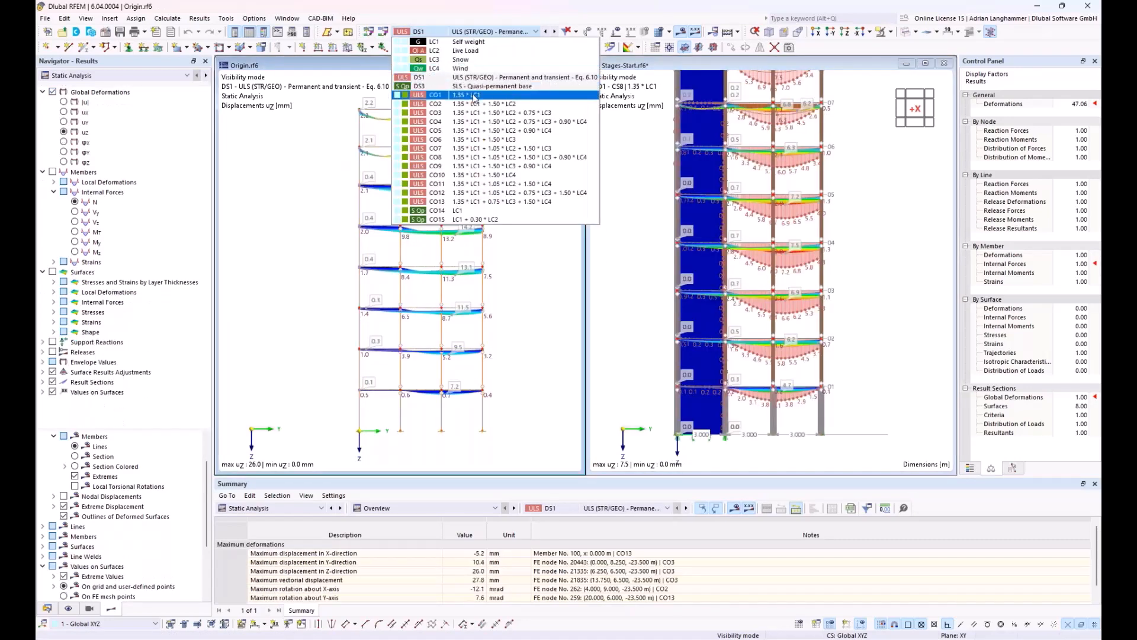
click(474, 99)
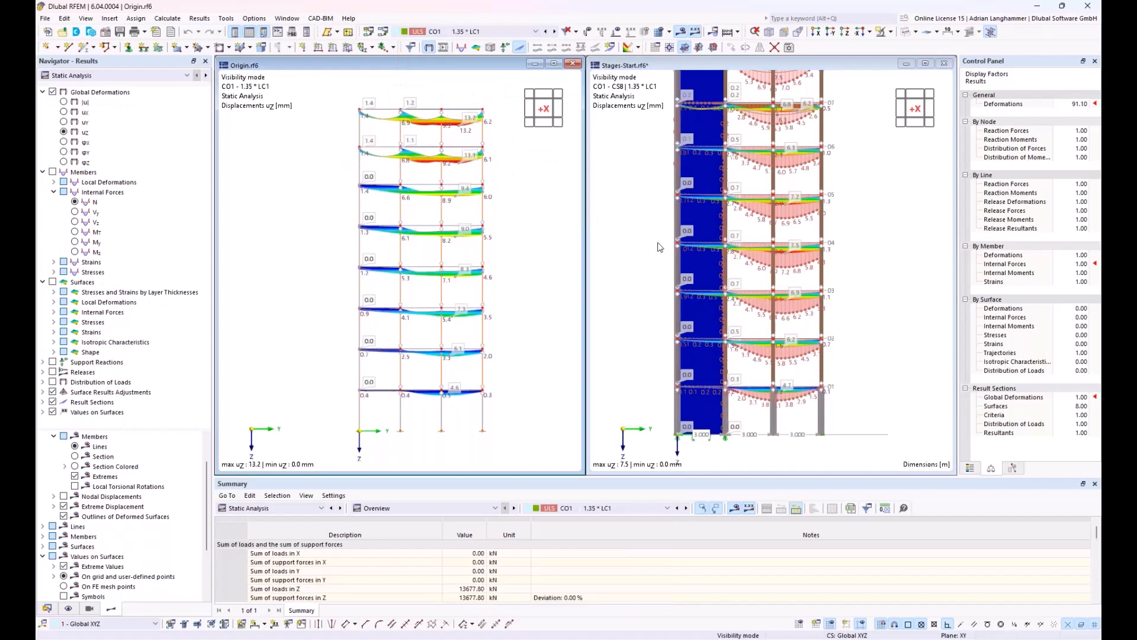
Step: Isolate the second column row and its related objects again in the Stages-Start CO1 results and view them from +X
click(671, 255)
middle_drag(754, 258, 645, 281)
scroll(645, 281, down, 1)
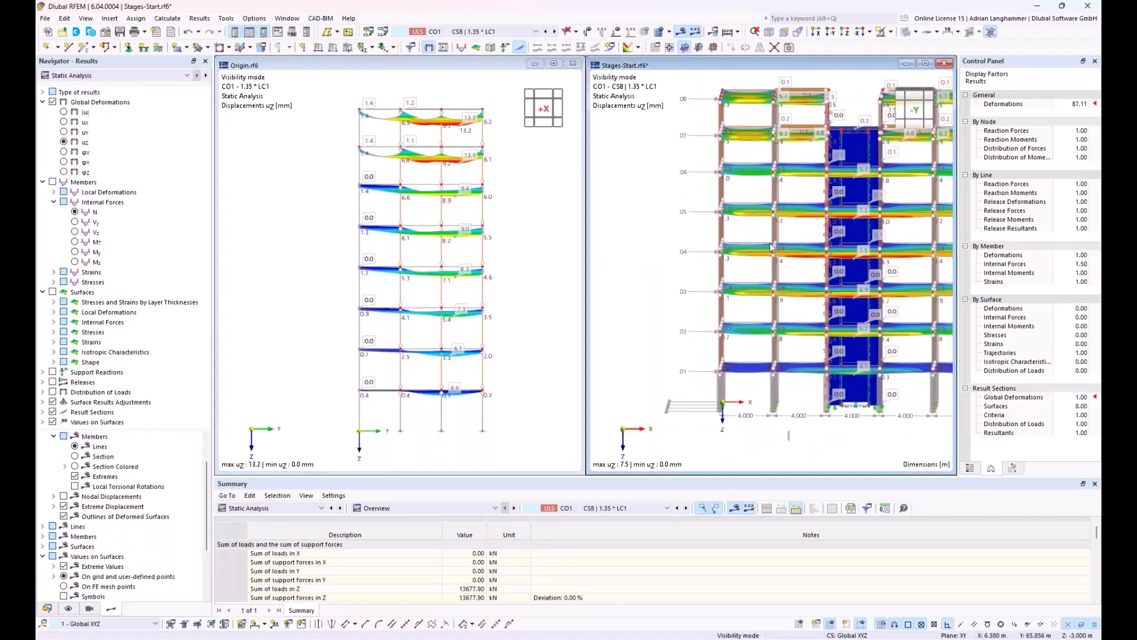
drag(791, 441, 758, 117)
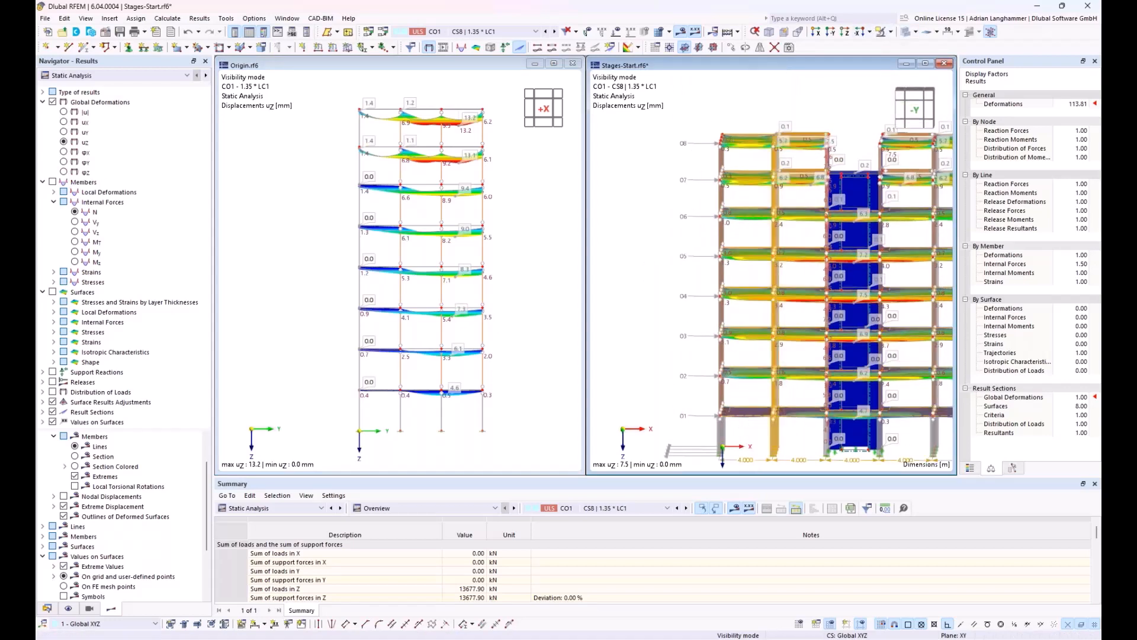
click(900, 119)
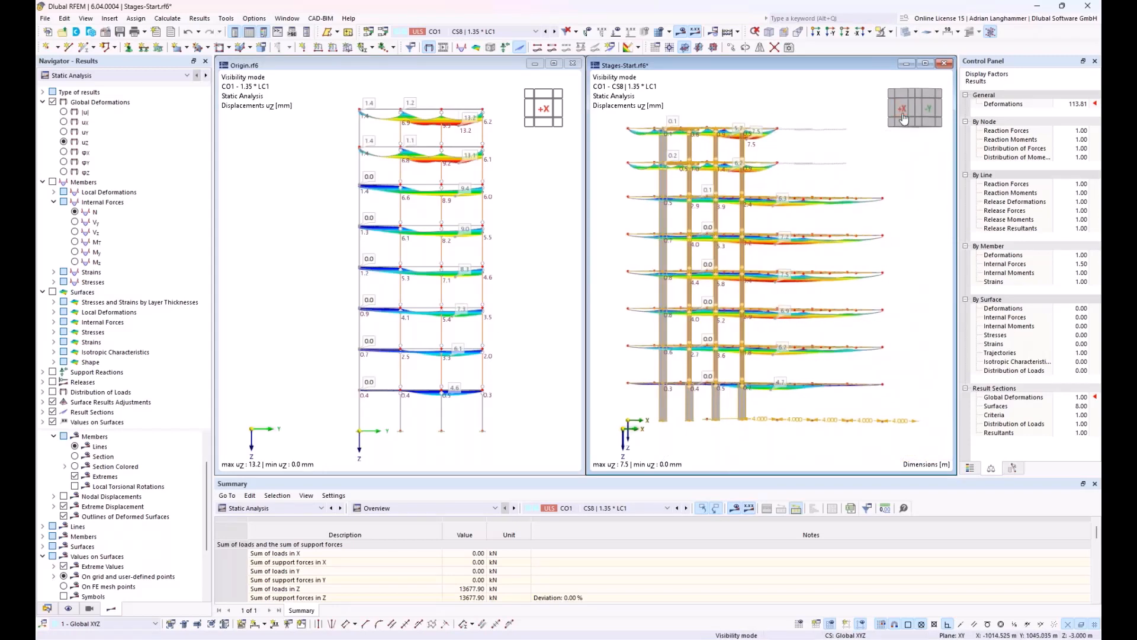
click(901, 111)
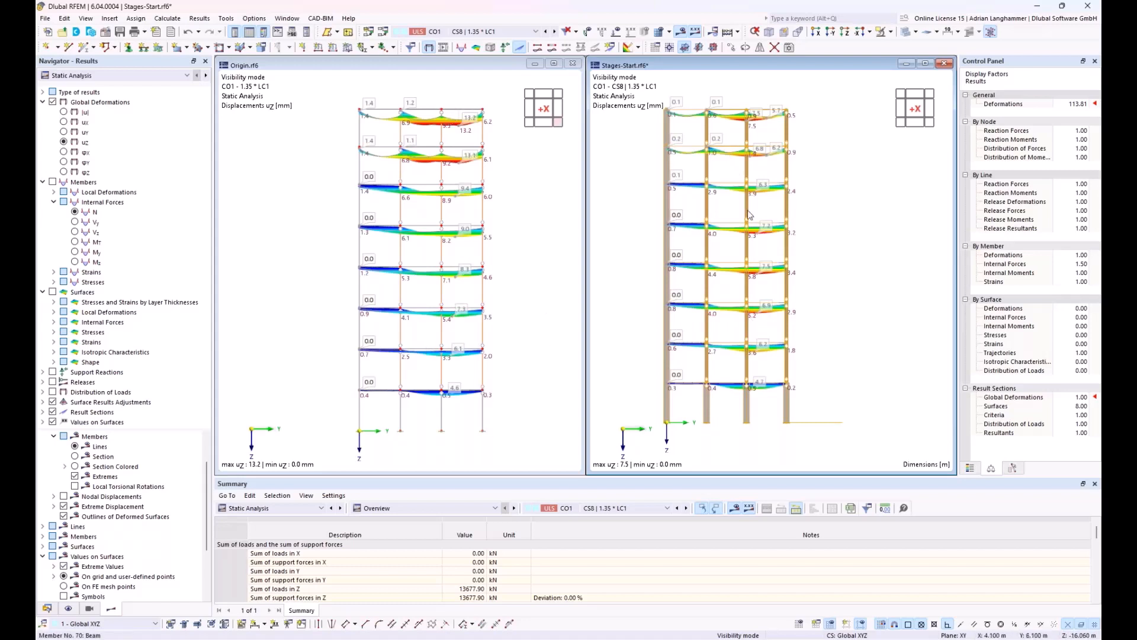
scroll(721, 220, up, 4)
scroll(728, 202, down, 2)
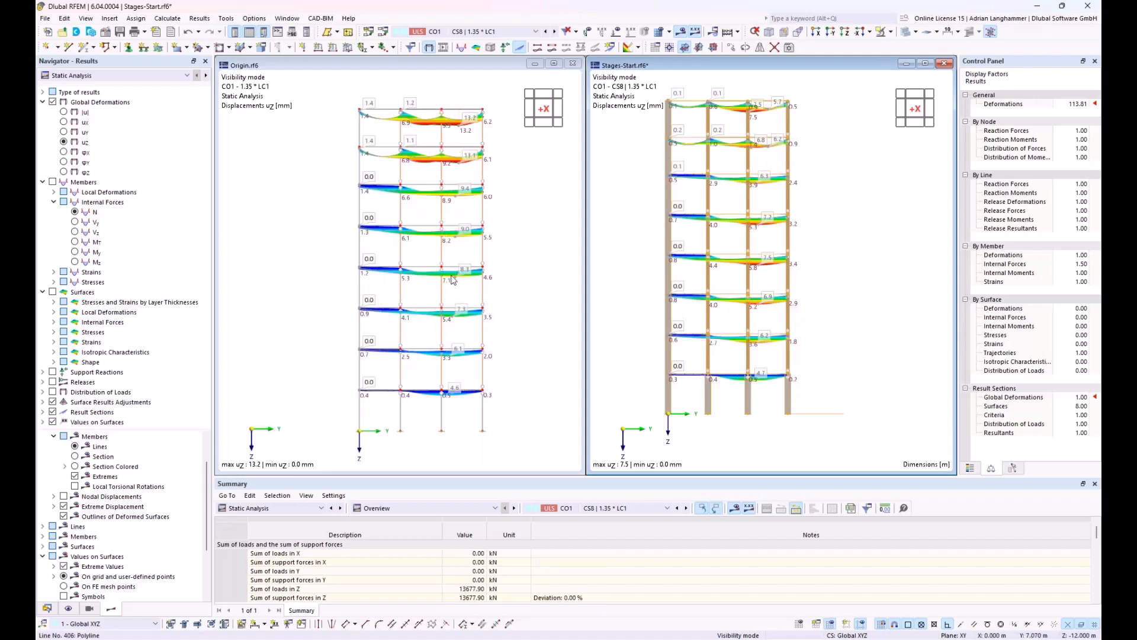
Step: Show the members' internal forces N instead of the global deformations in both the Origin and Stages-Start models
click(464, 232)
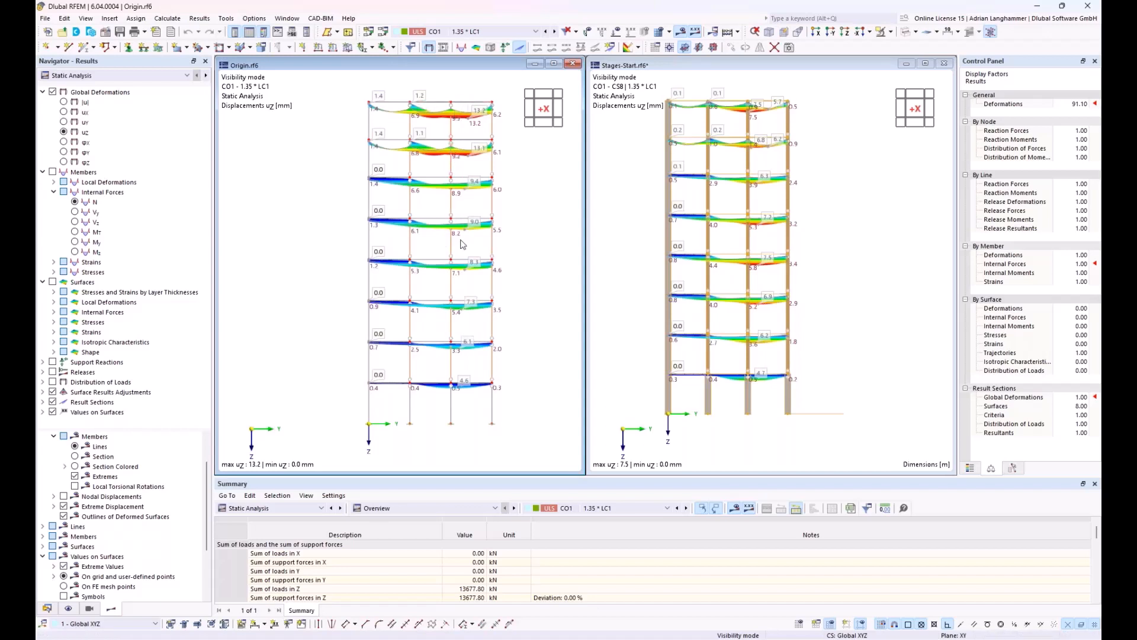
scroll(445, 107, up, 1)
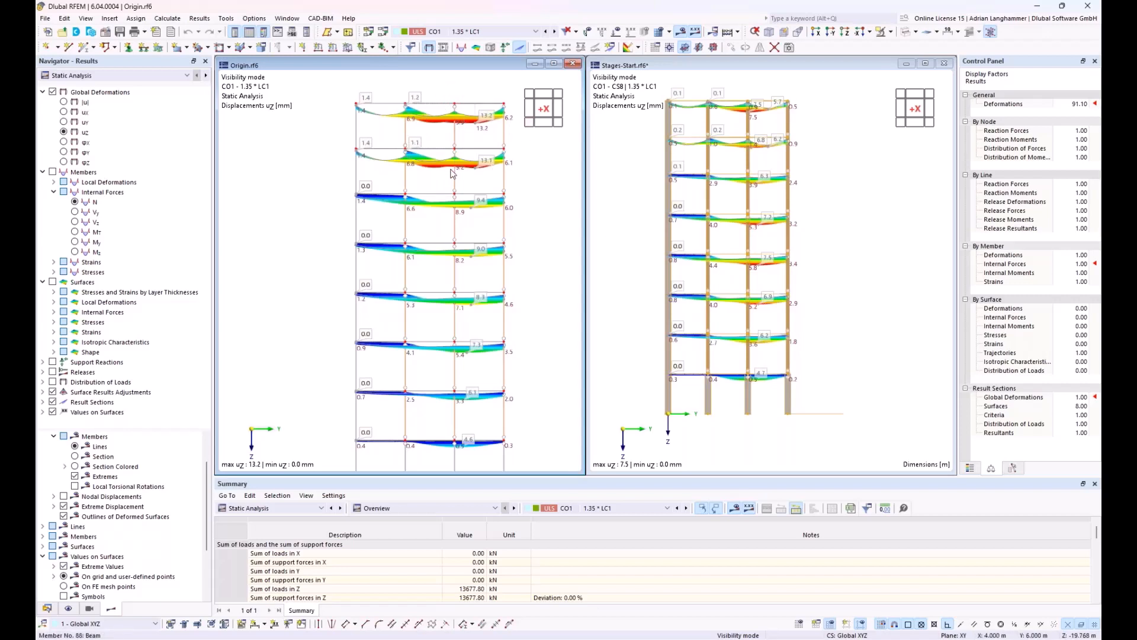
middle_drag(409, 224, 374, 214)
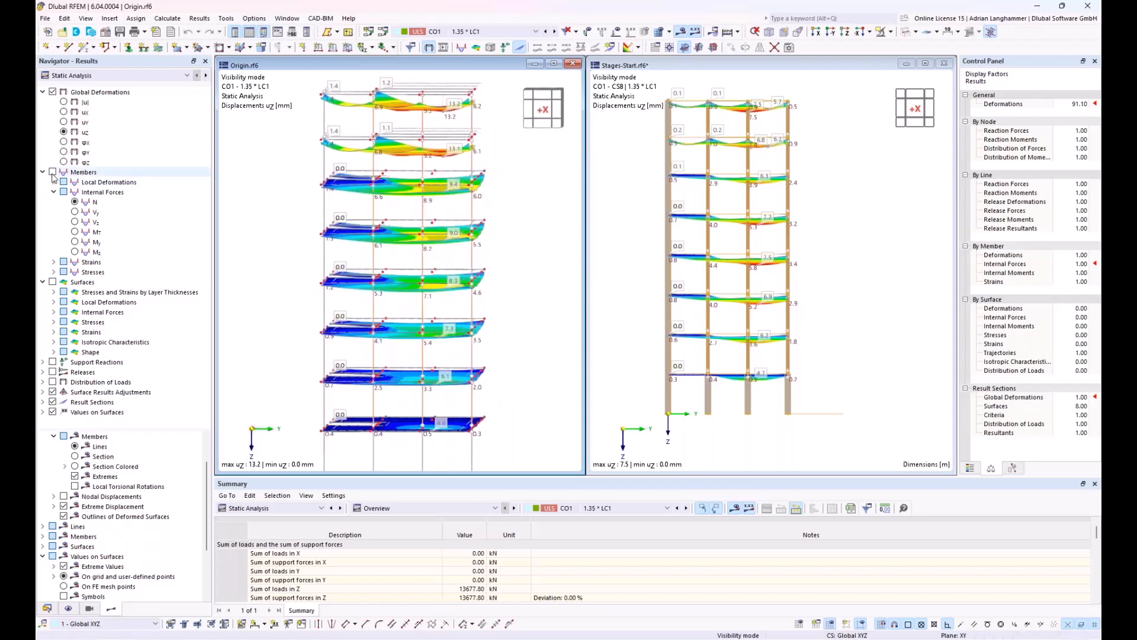
click(52, 173)
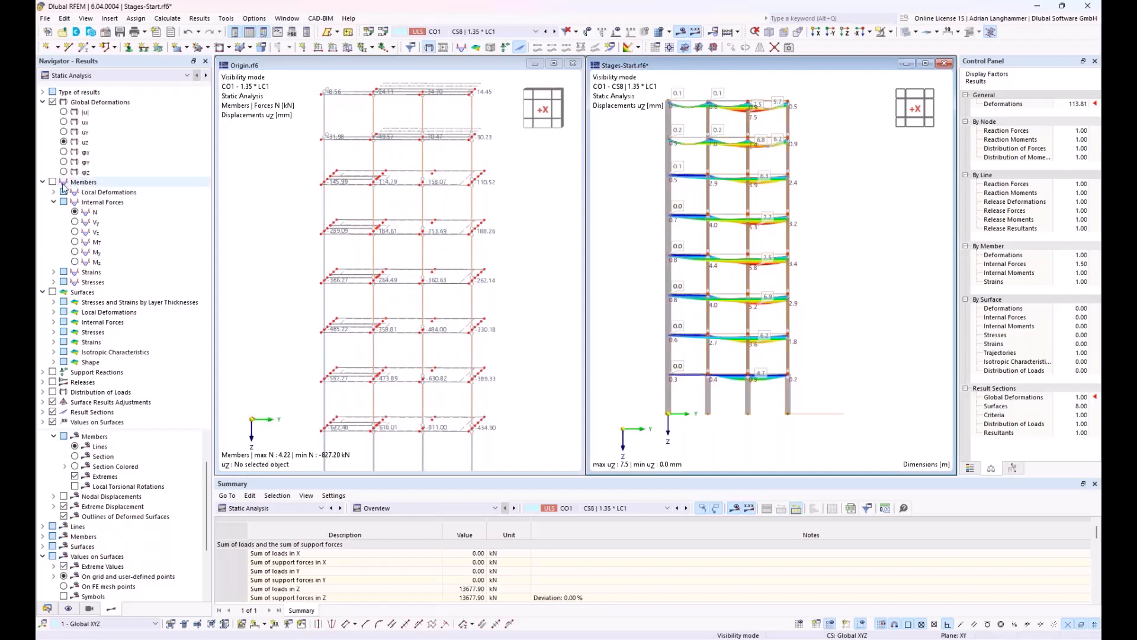
click(53, 182)
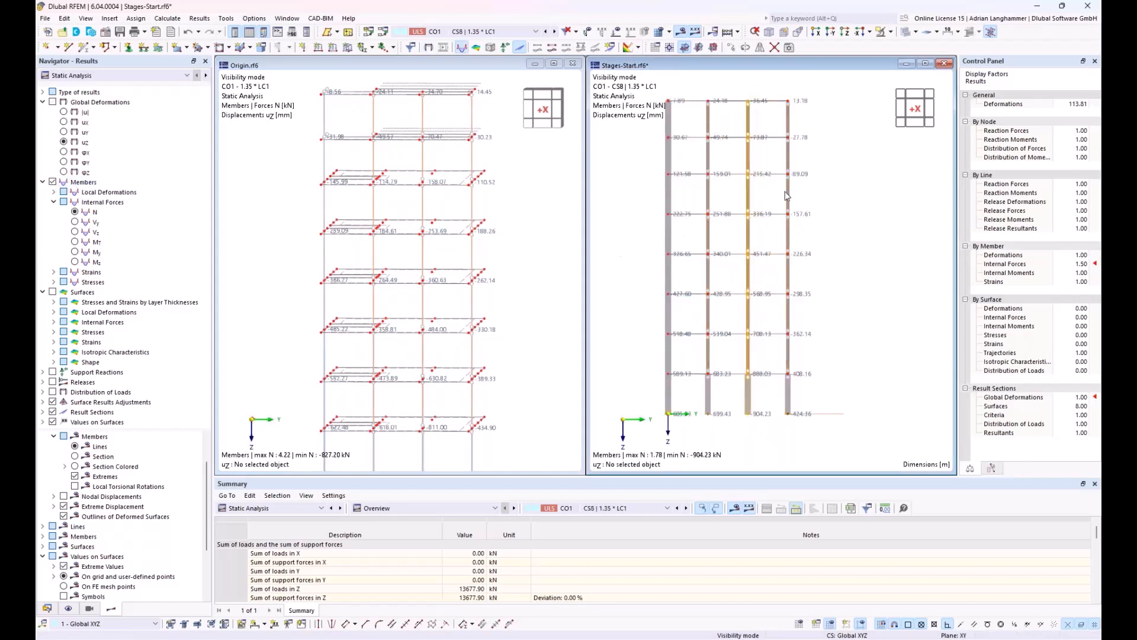
Step: Isolate the third column from the origin over its full height in both the Stages-Start and Origin models
click(887, 32)
click(892, 60)
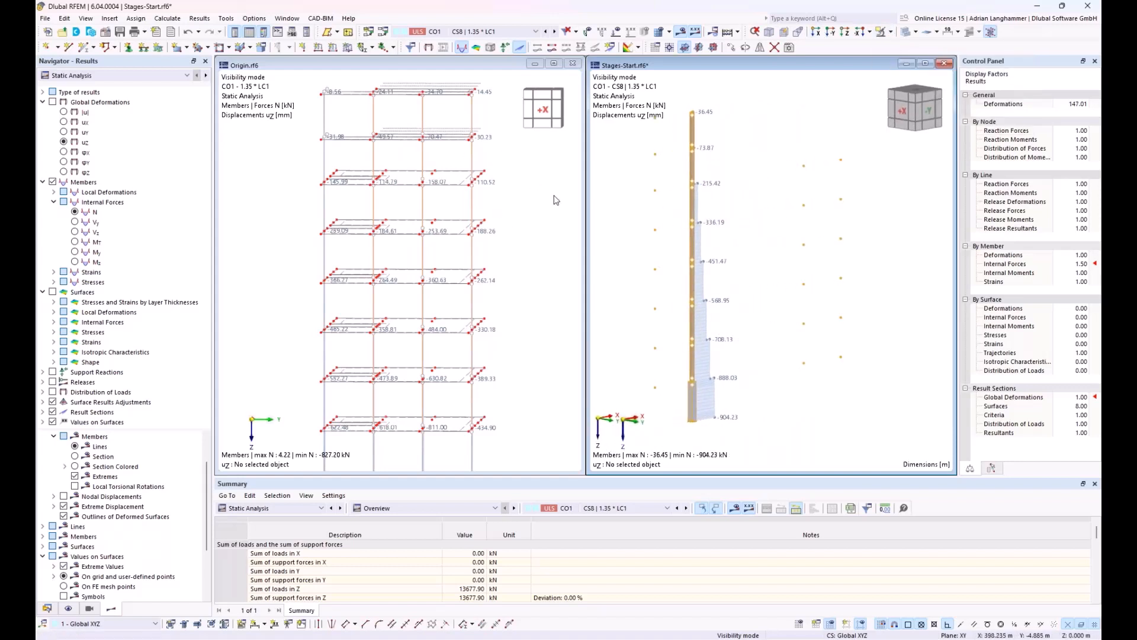
click(560, 192)
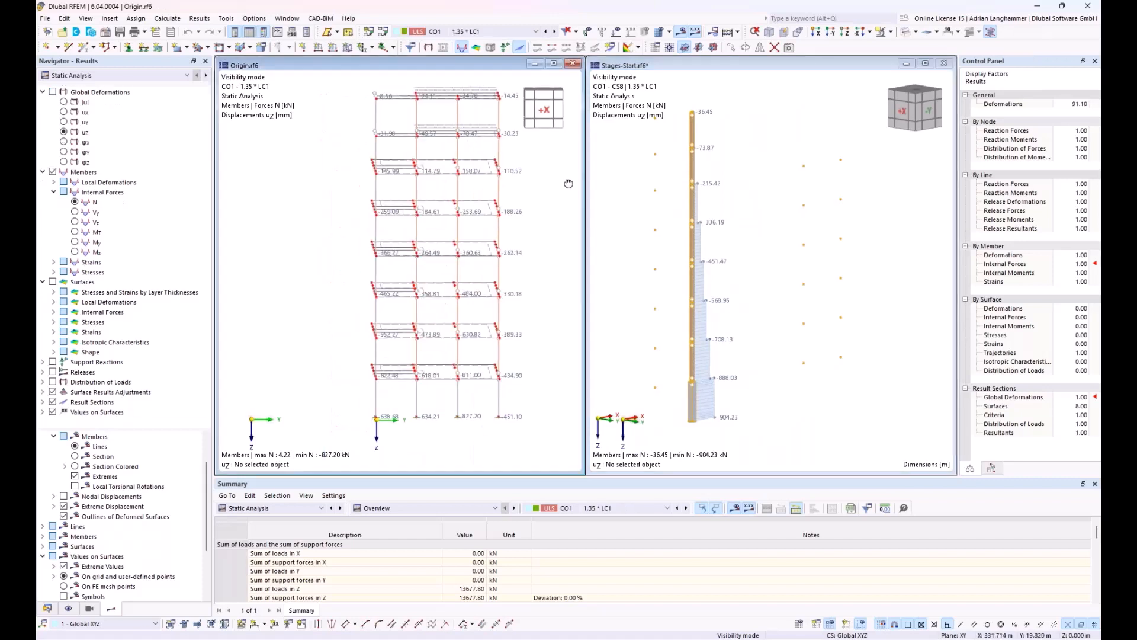
click(449, 258)
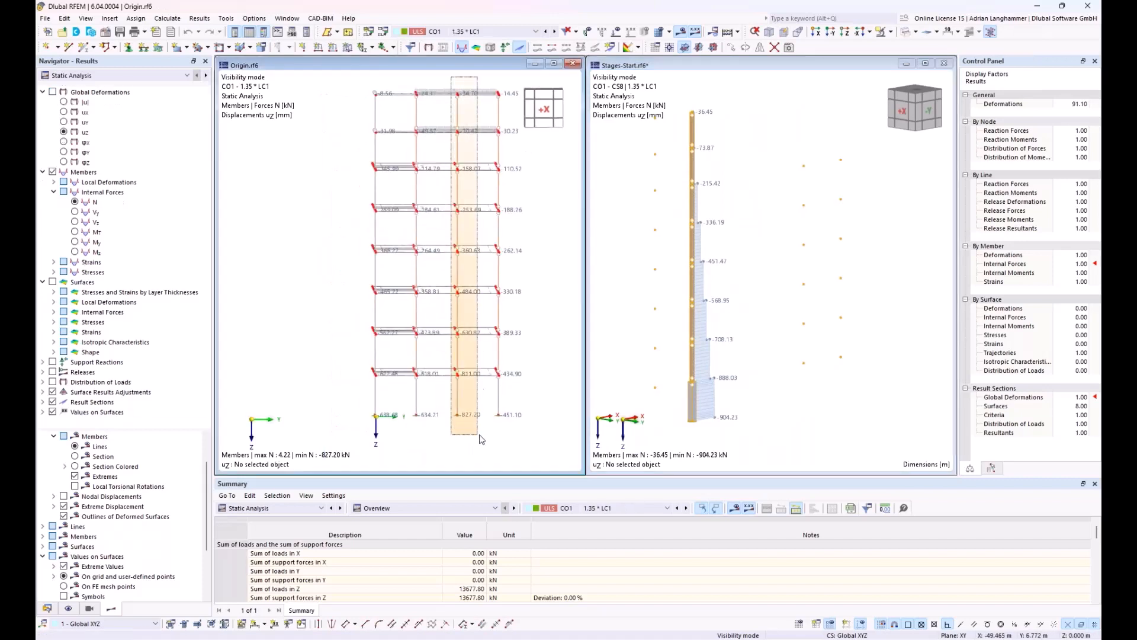
click(868, 32)
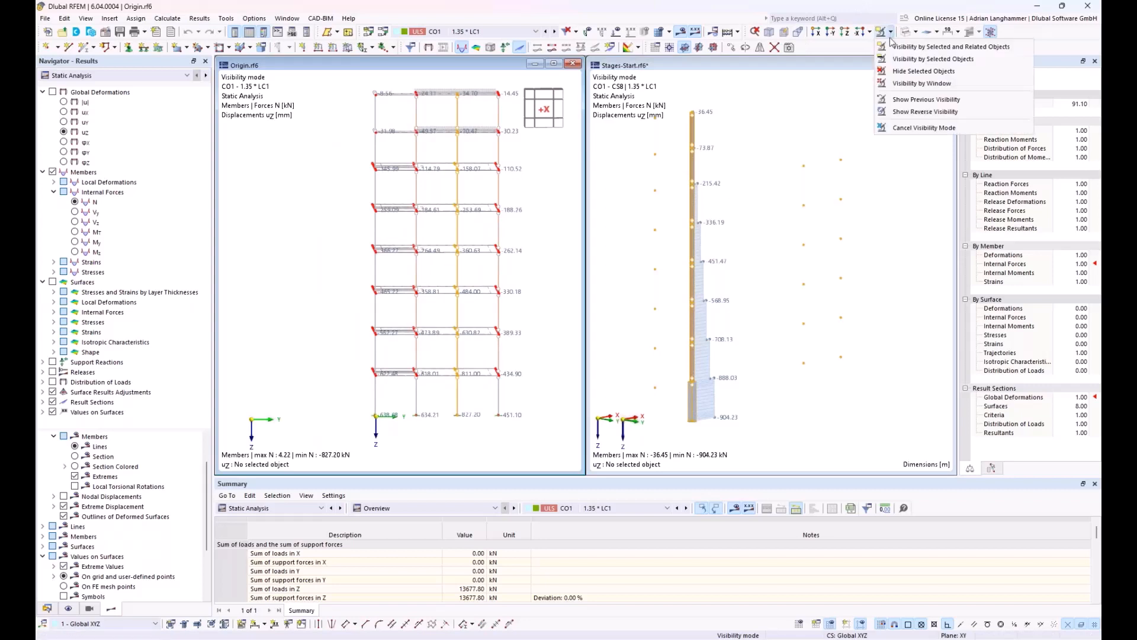
click(893, 42)
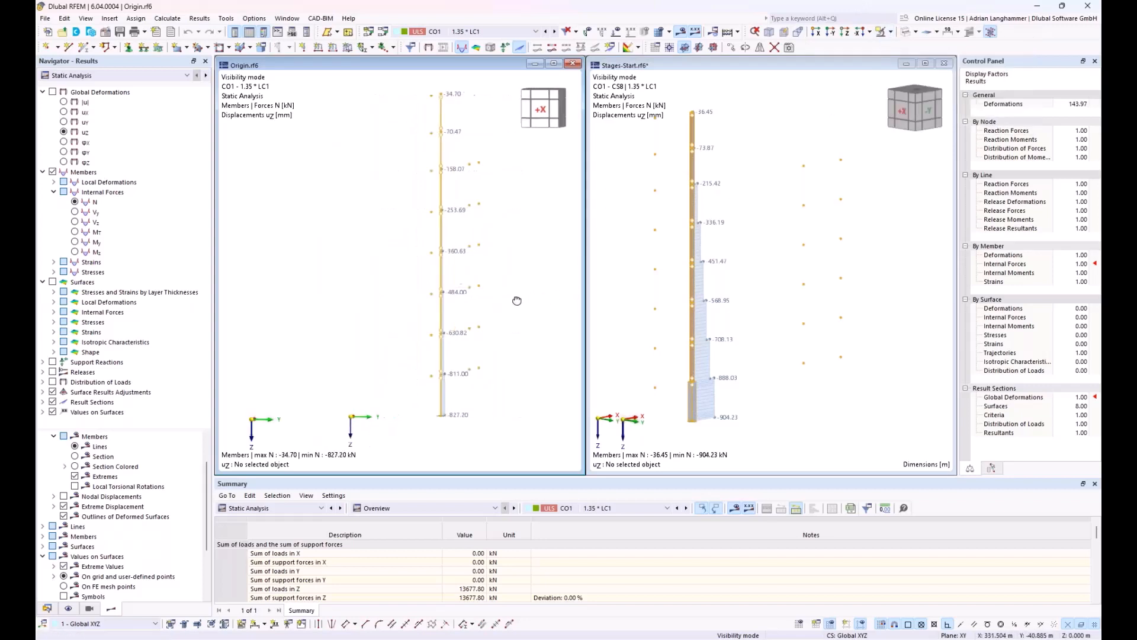
Step: Compare the axial forces N along the isolated column, storey by storey, between the Origin and Stages-Start models
click(756, 324)
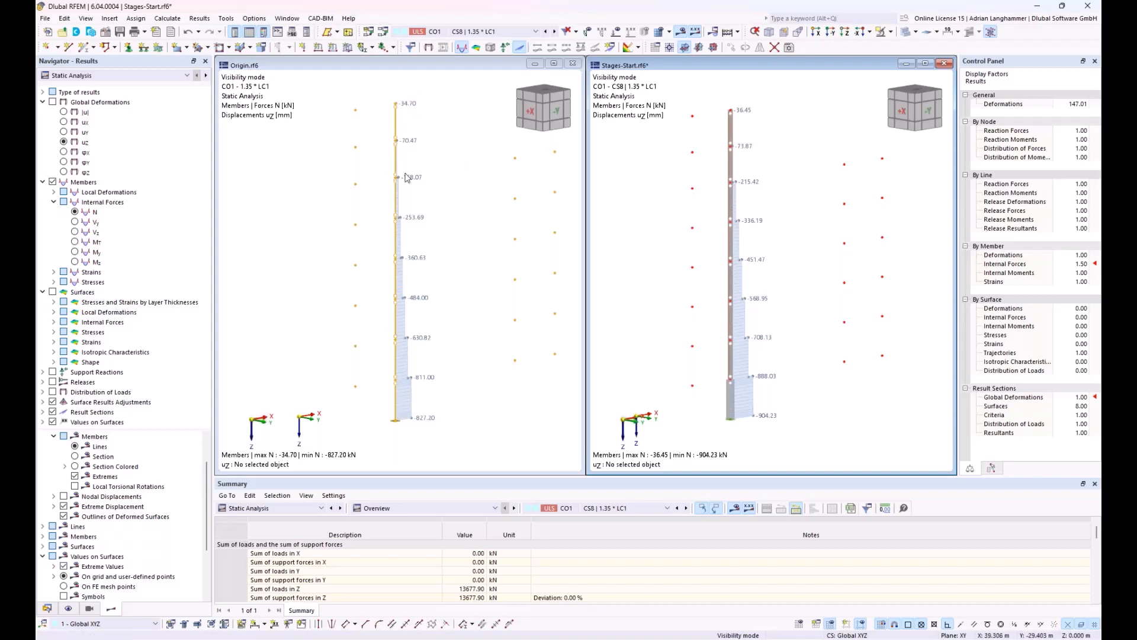
mouse_move(398, 108)
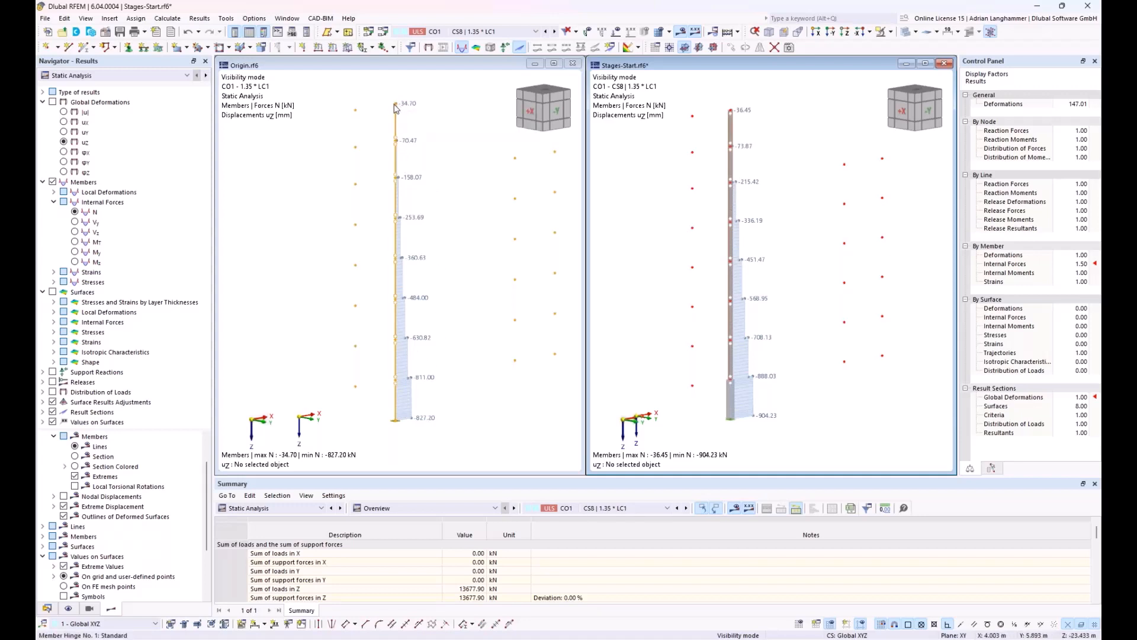
mouse_move(397, 167)
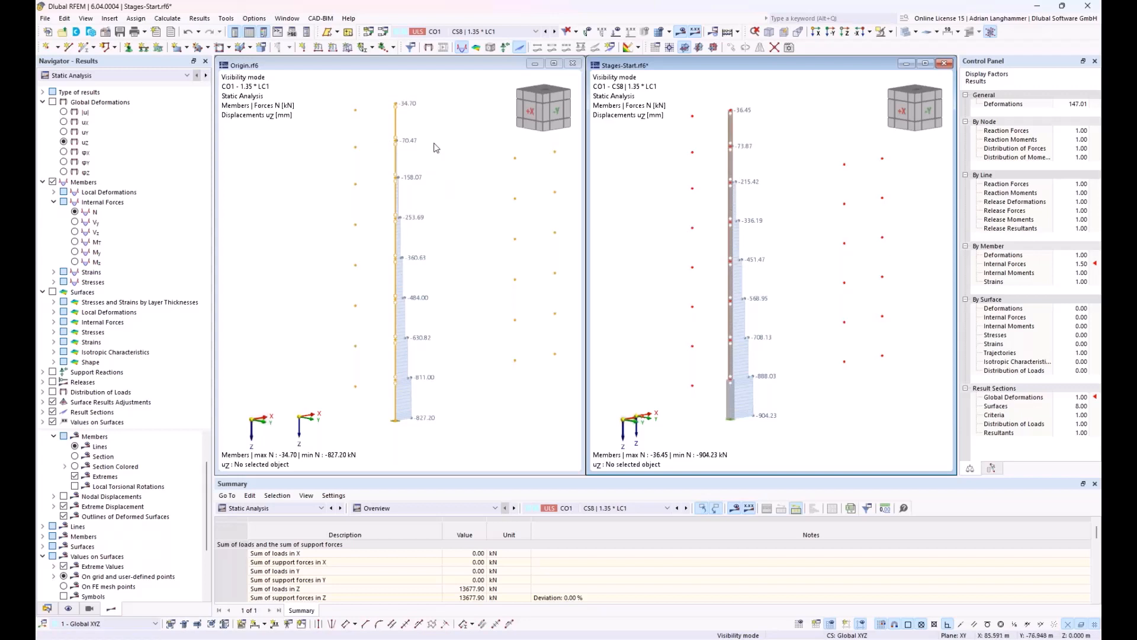
click(330, 159)
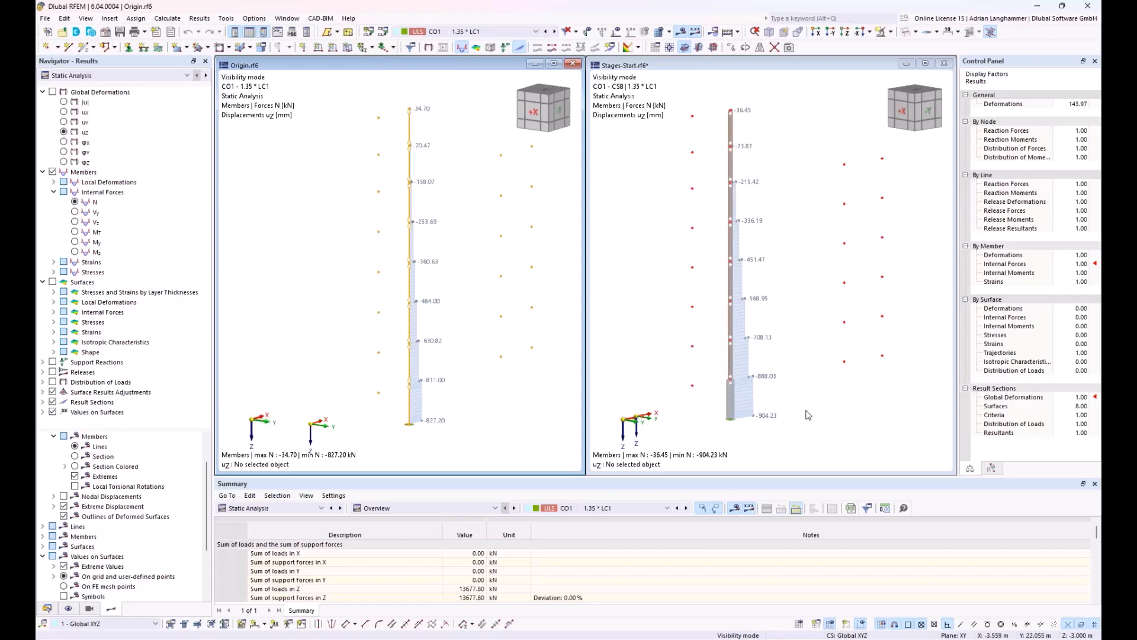
click(810, 366)
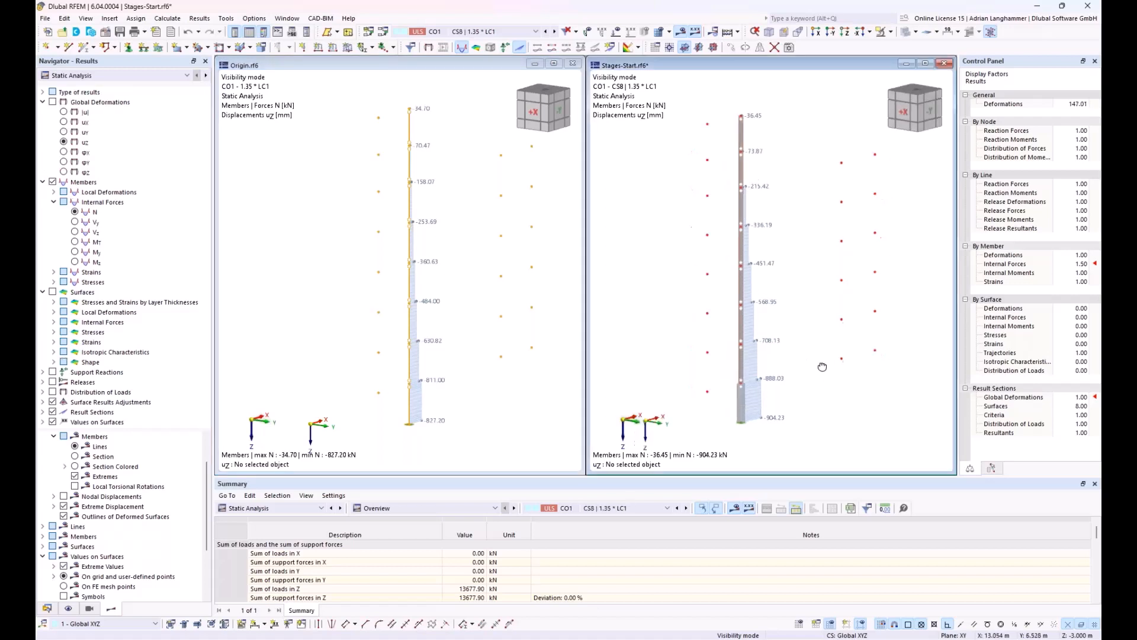
middle_drag(822, 367, 842, 345)
scroll(841, 344, up, 2)
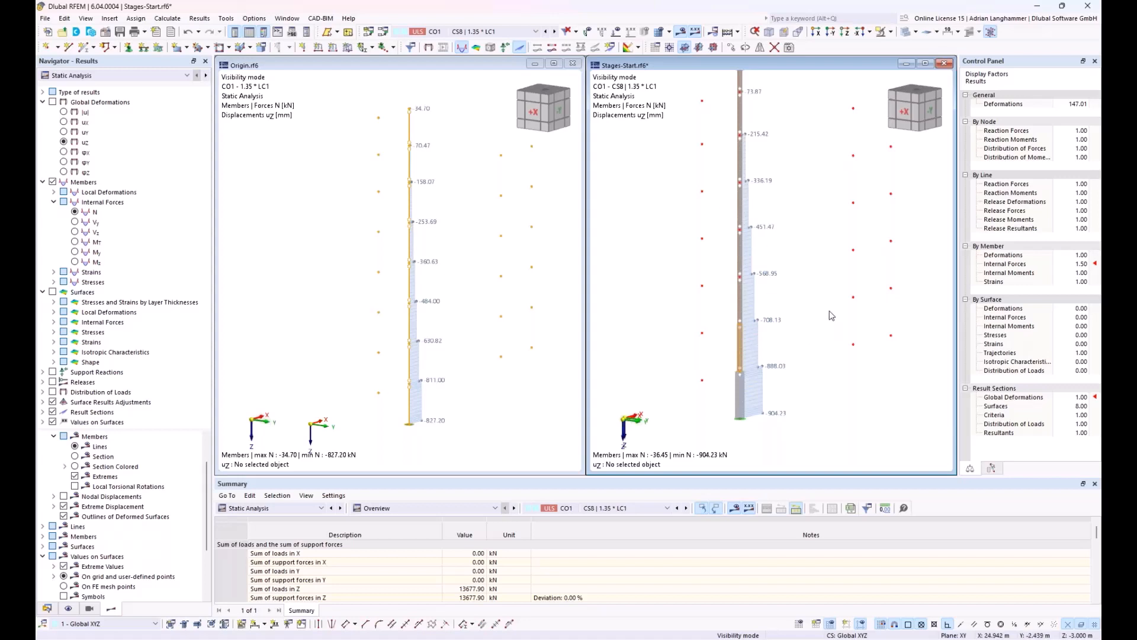
middle_drag(813, 332, 769, 348)
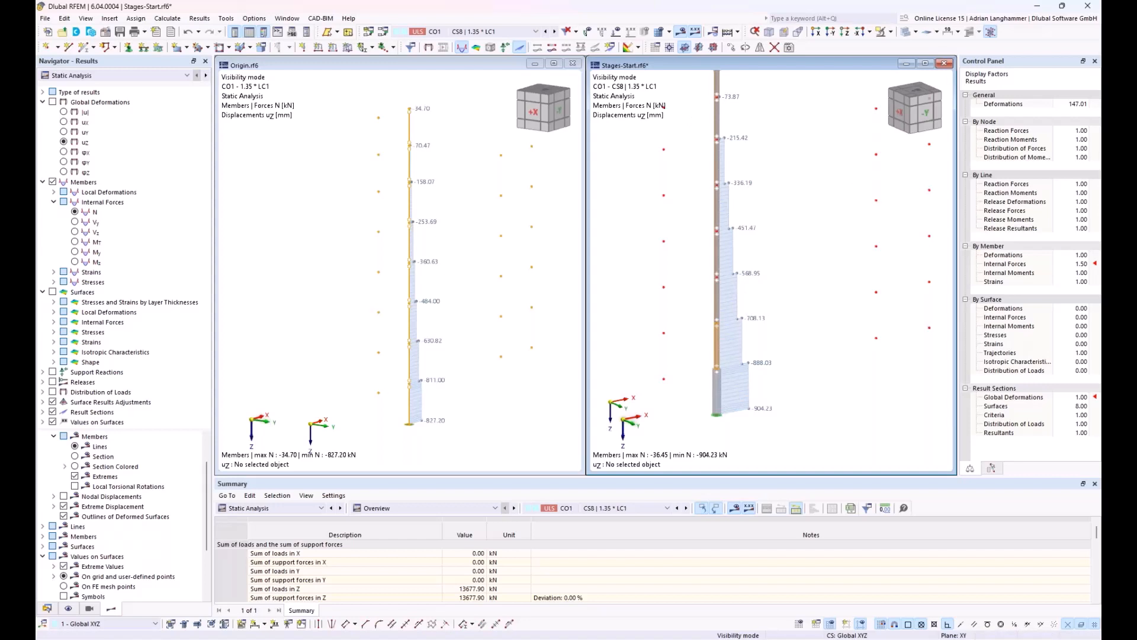
scroll(801, 323, down, 1)
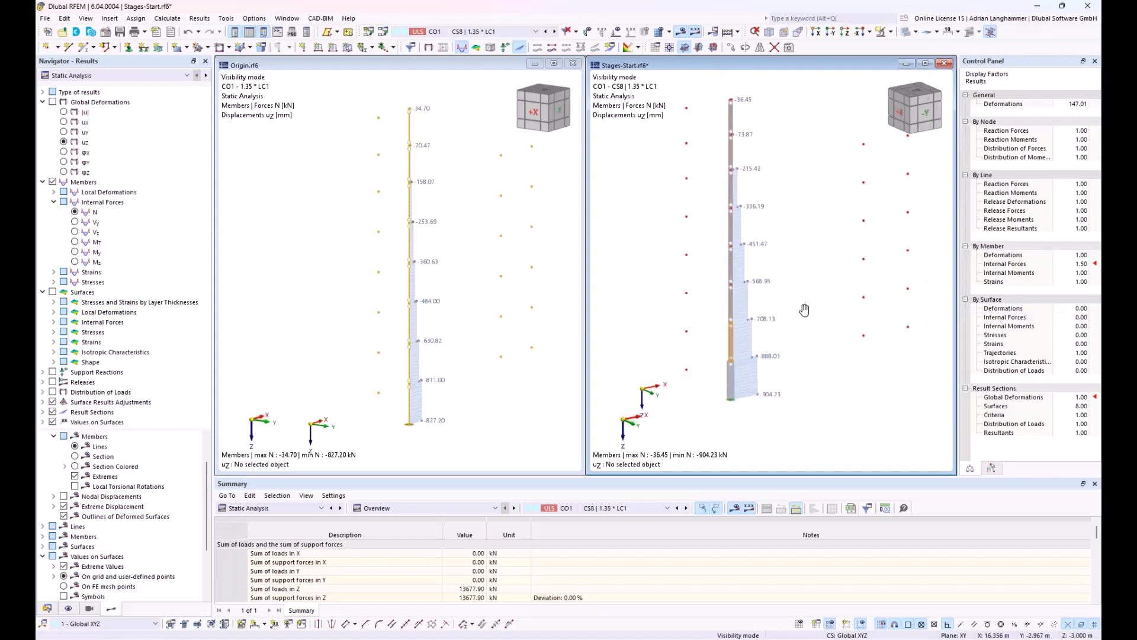
middle_drag(804, 310, 821, 328)
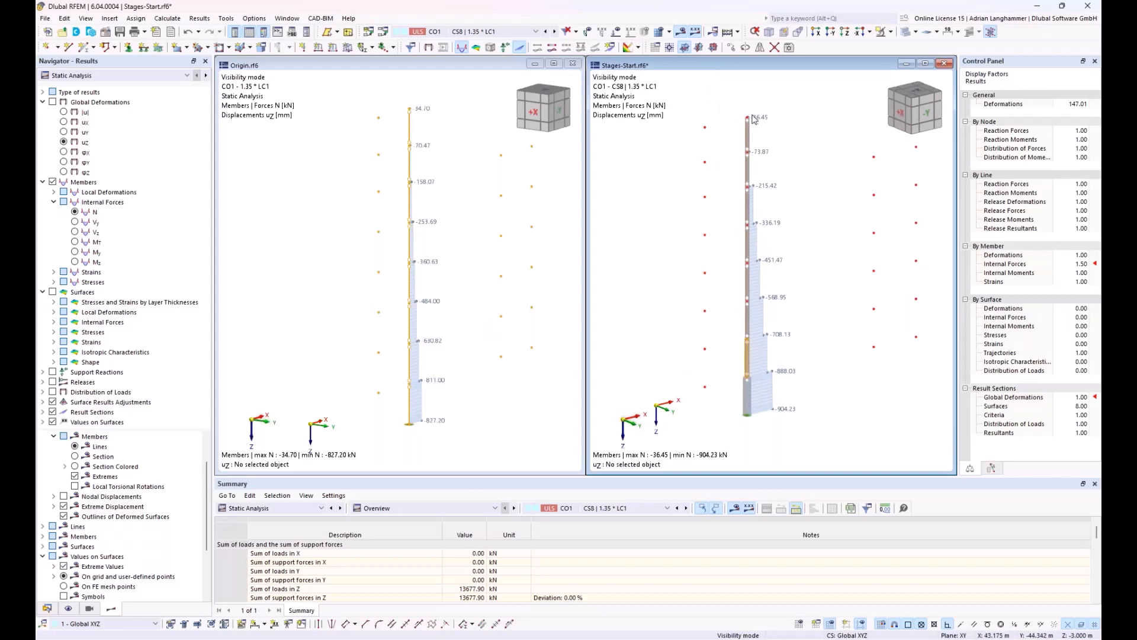
Step: Switch to the window with Stages-Main-Example and Origin-B and compare their concrete surface design check deflections uz floor by floor
click(513, 349)
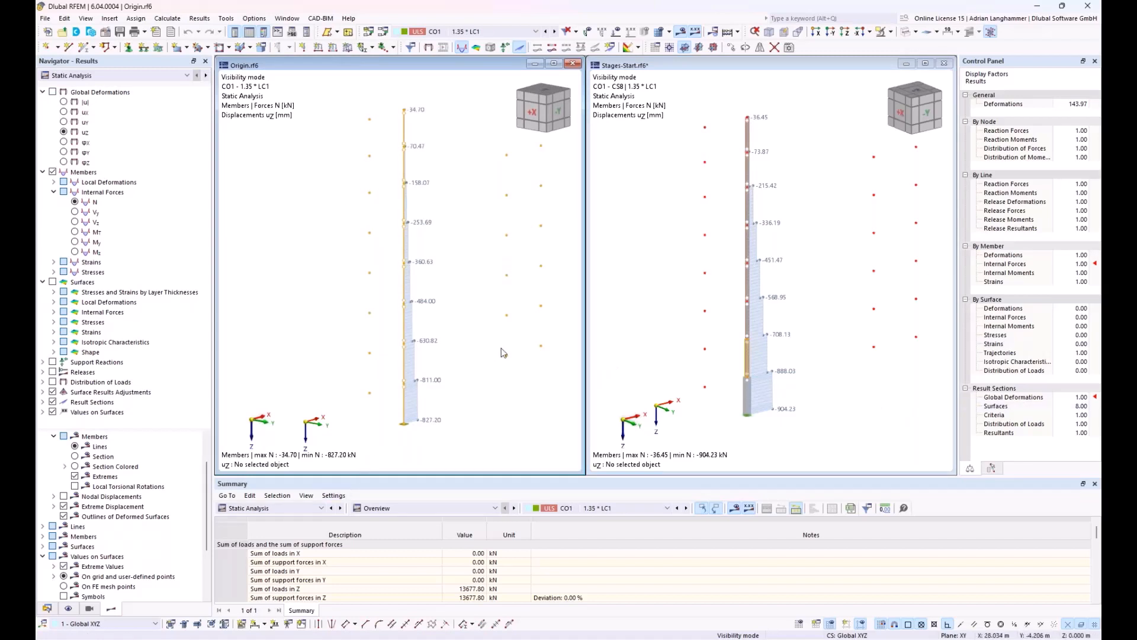
mouse_move(283, 638)
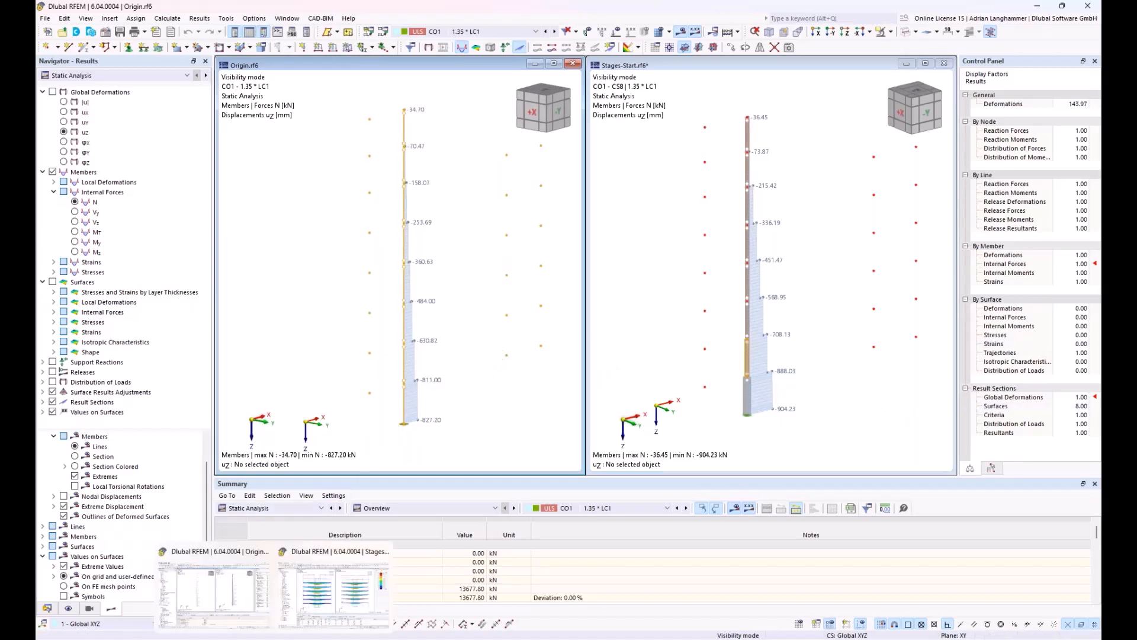
click(328, 595)
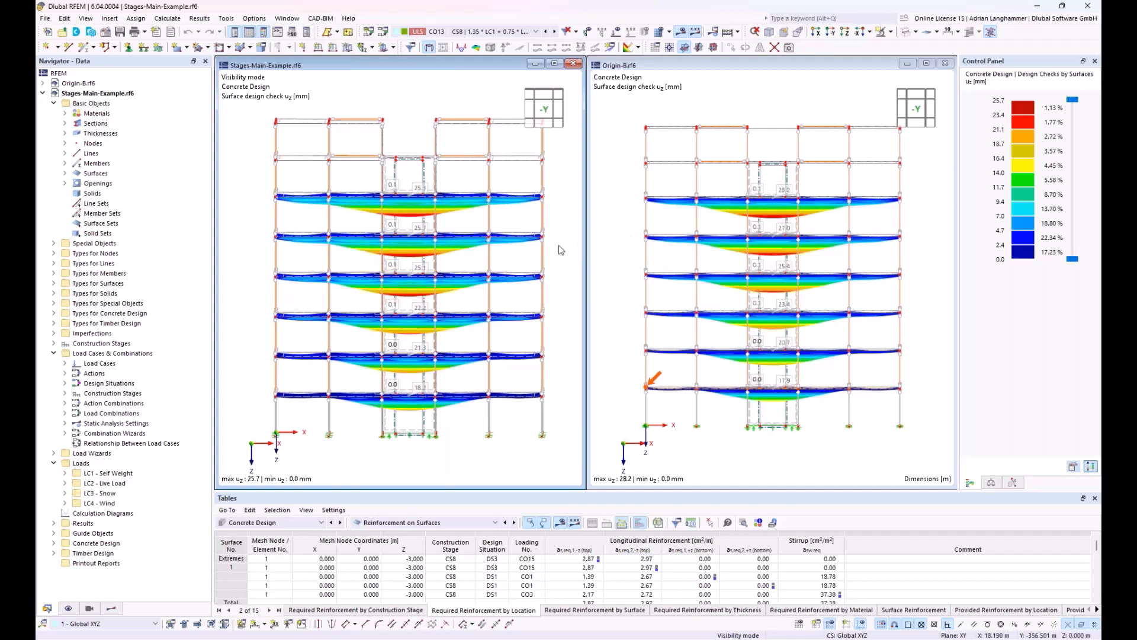
click(622, 256)
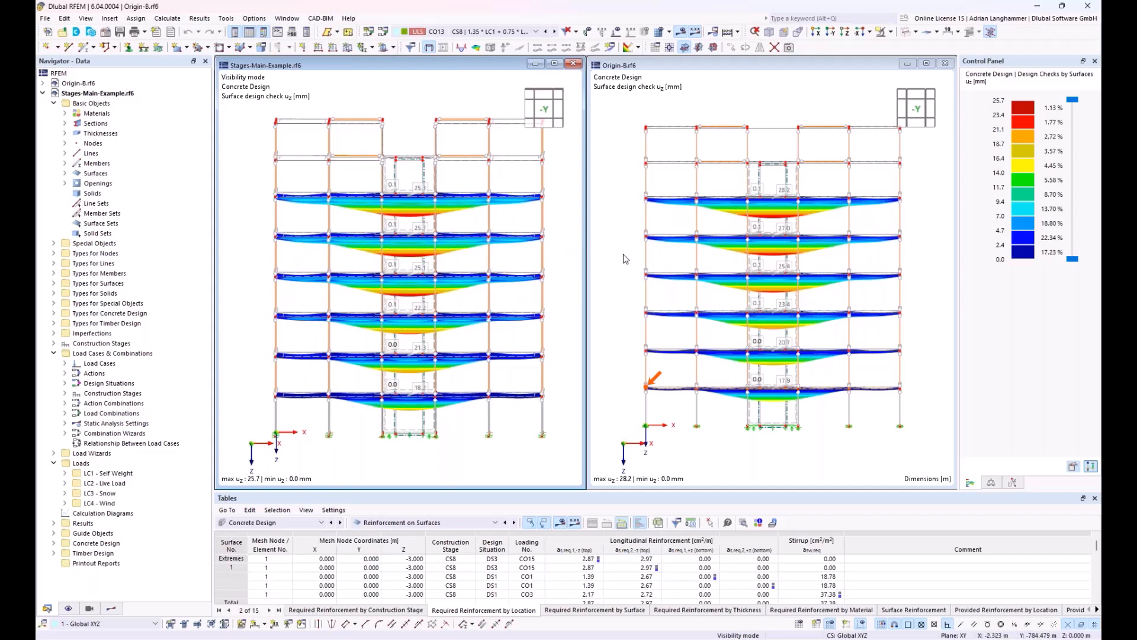
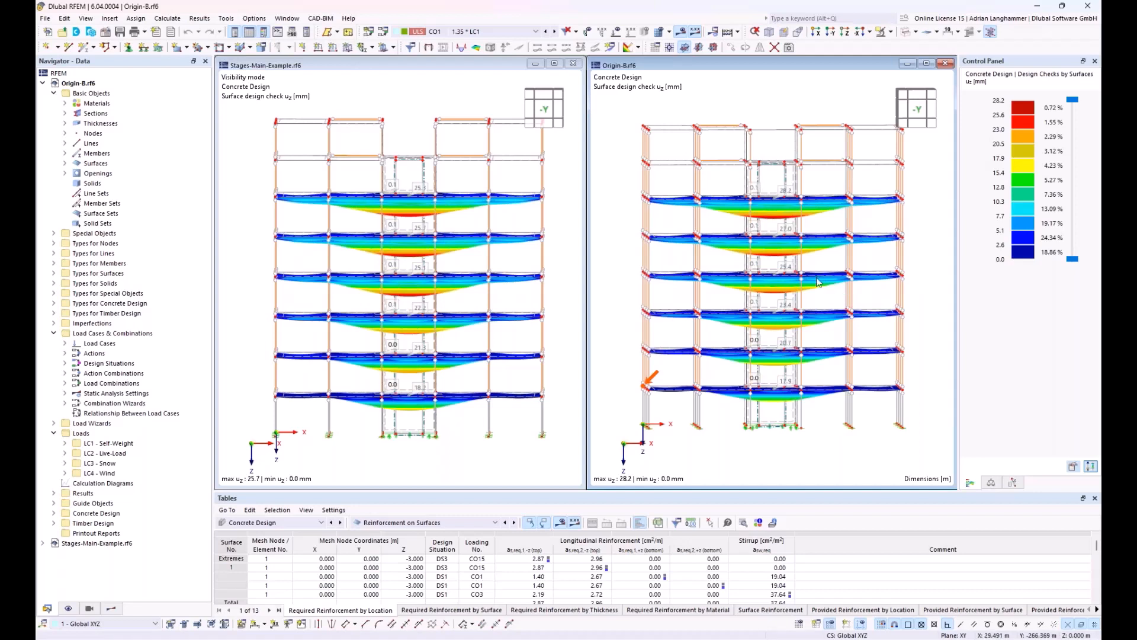
ctrl+middle_drag(726, 279, 730, 282)
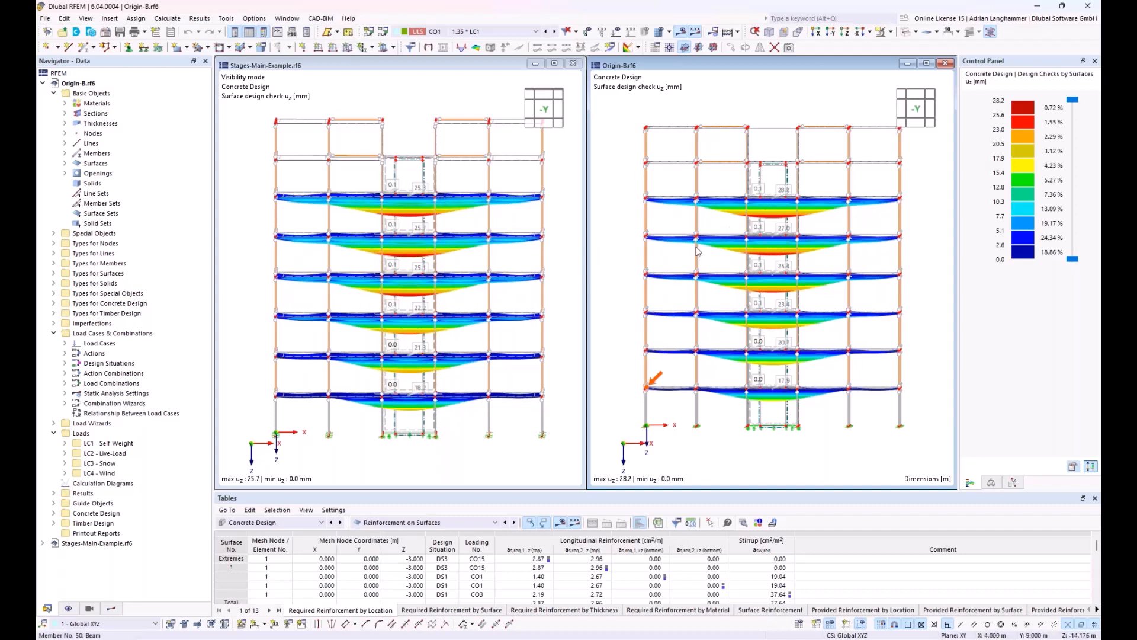
click(323, 68)
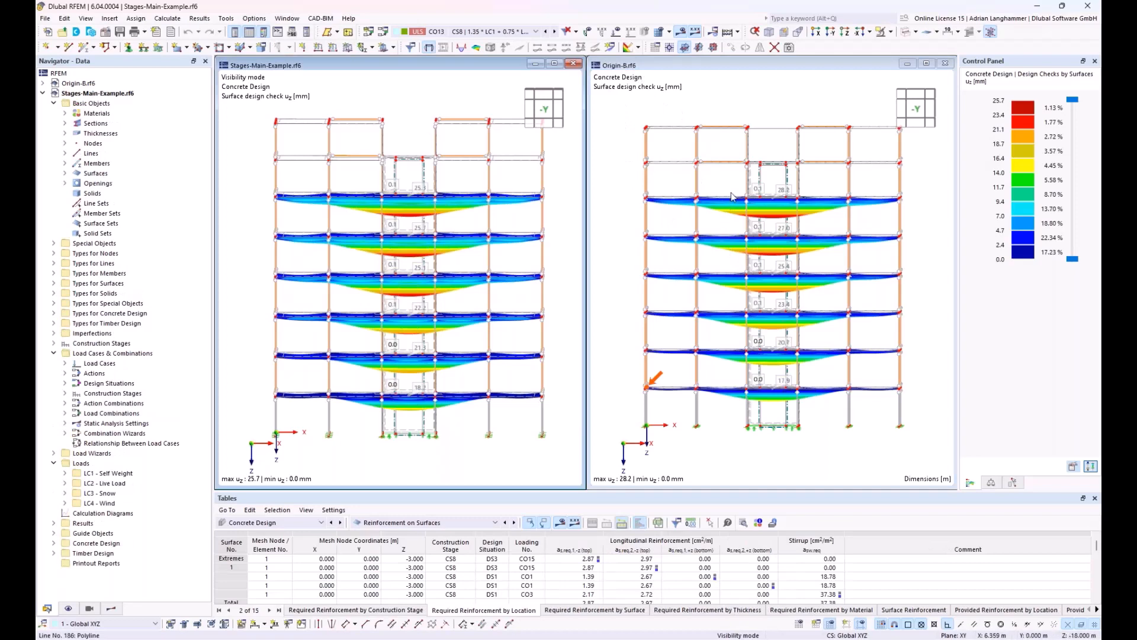
scroll(709, 233, up, 1)
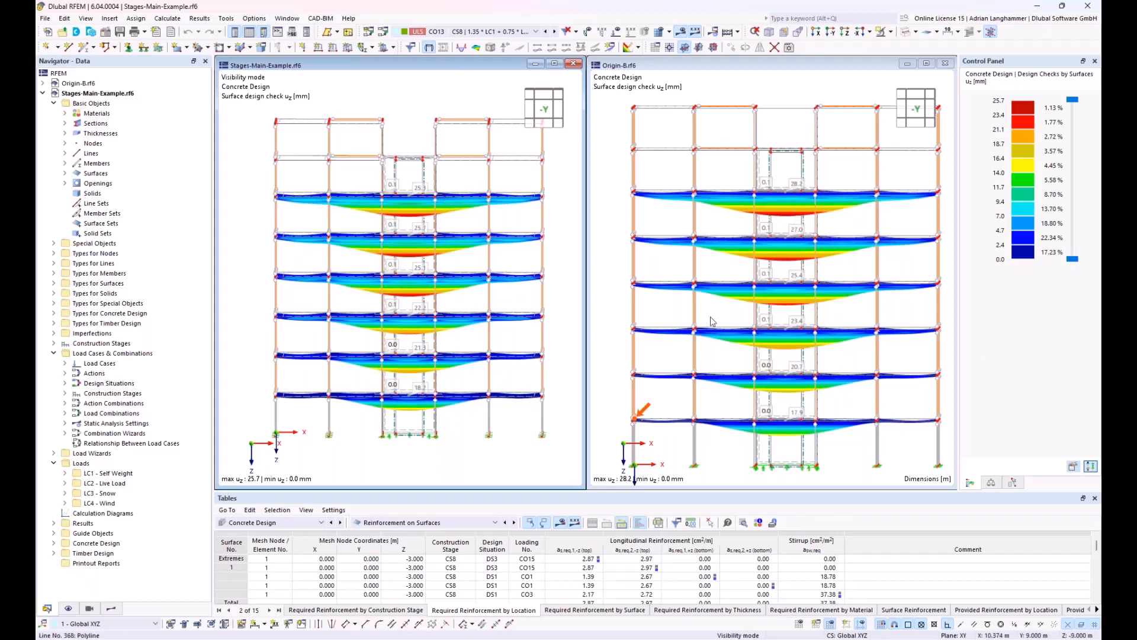
ctrl+middle_drag(379, 253, 397, 260)
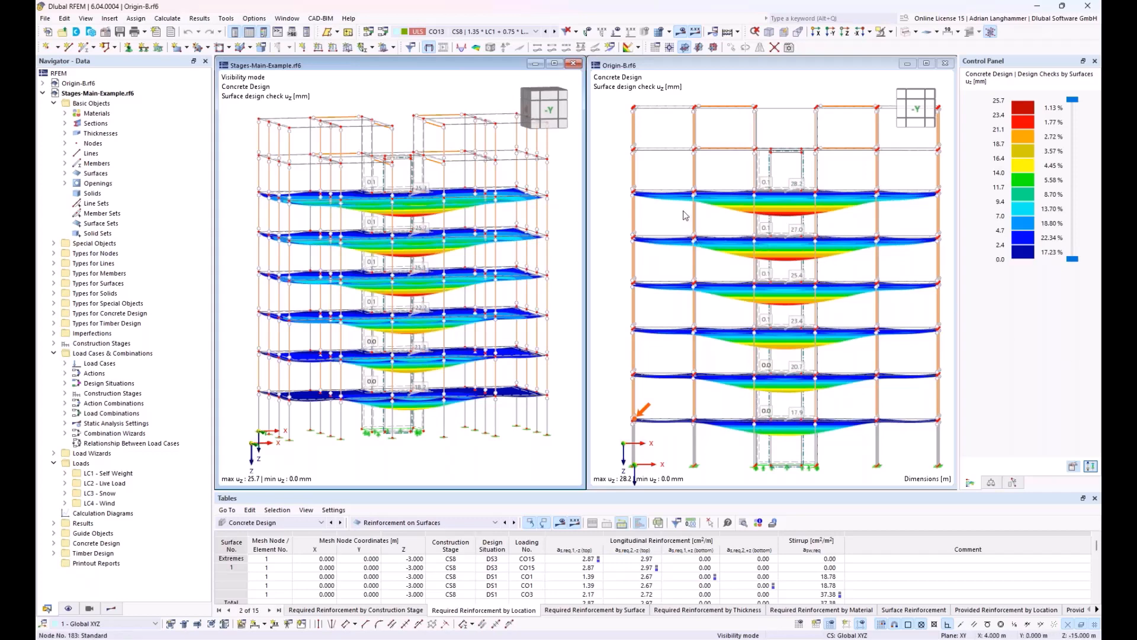
middle_drag(694, 231, 728, 225)
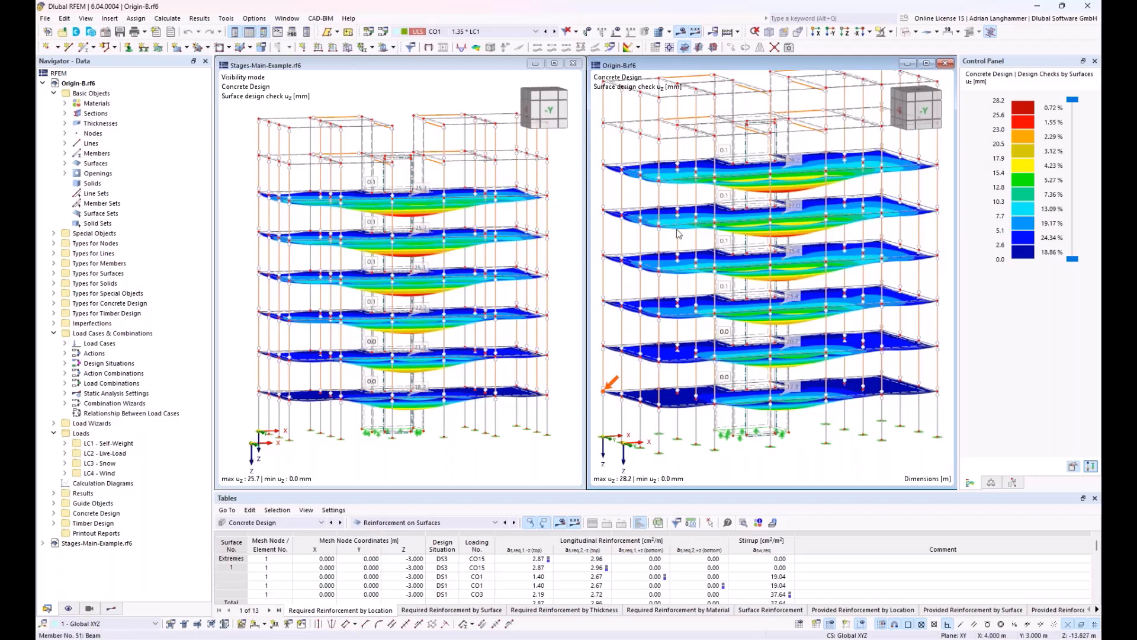
Step: Return to the window with Origin and Stages-Start and open the model Stages-Stages-Effective-Length-Start.rf6 there
mouse_move(274, 637)
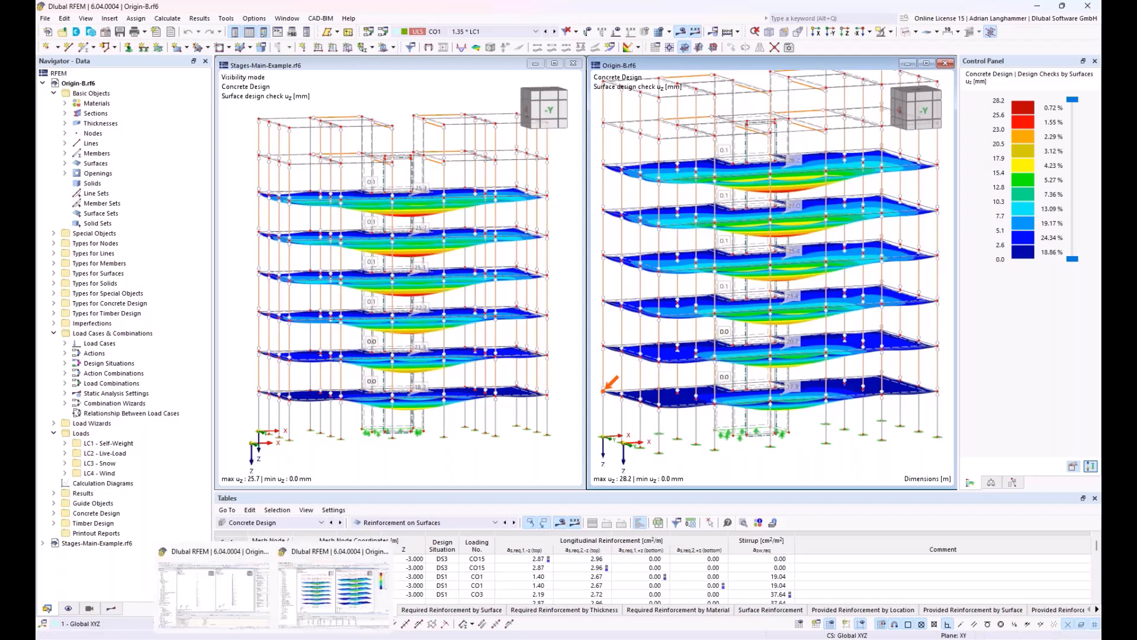
click(226, 595)
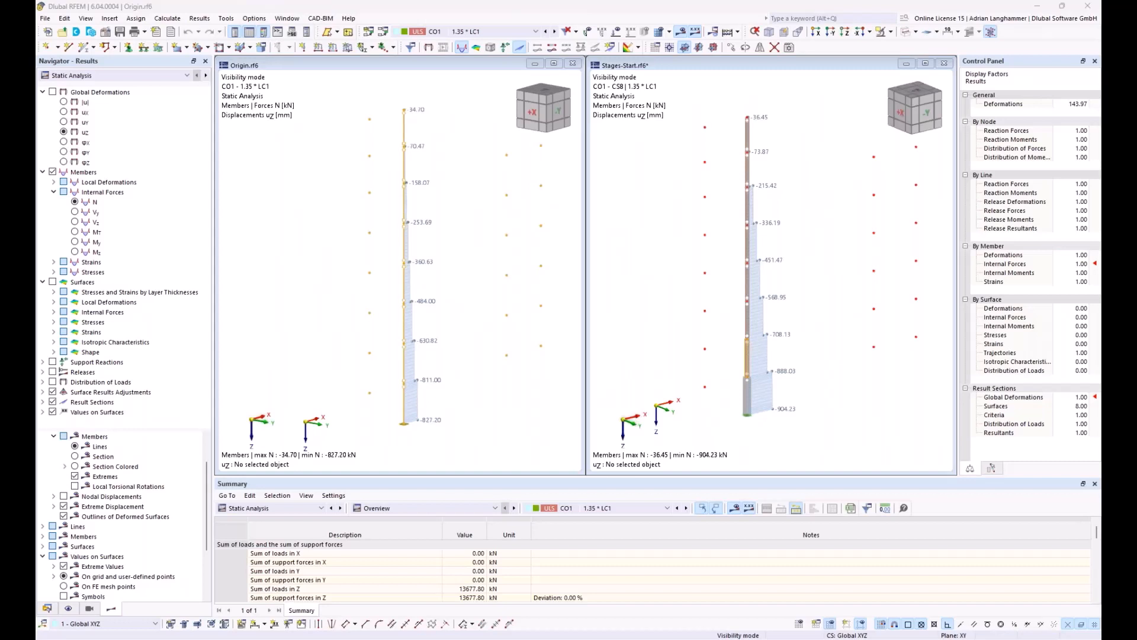
drag(1071, 240, 503, 295)
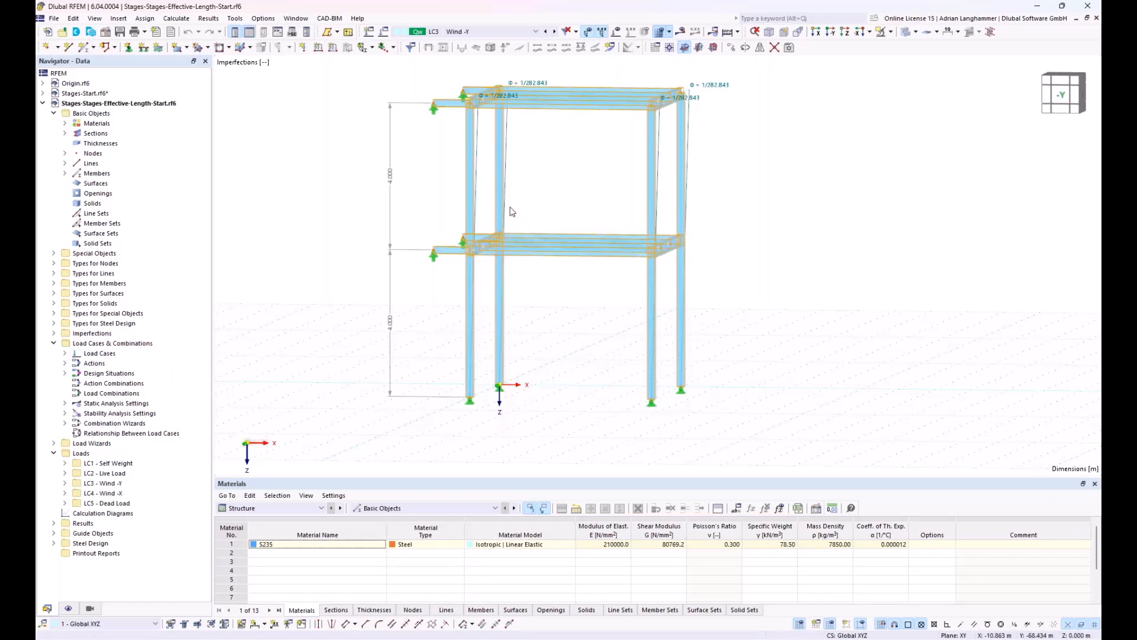
Step: Examine the two-storey steel frame from several angles, including its supports and the short supported beams at mid-height
mouse_move(562, 202)
middle_down()
mouse_move(541, 190)
mouse_move(558, 196)
middle_up()
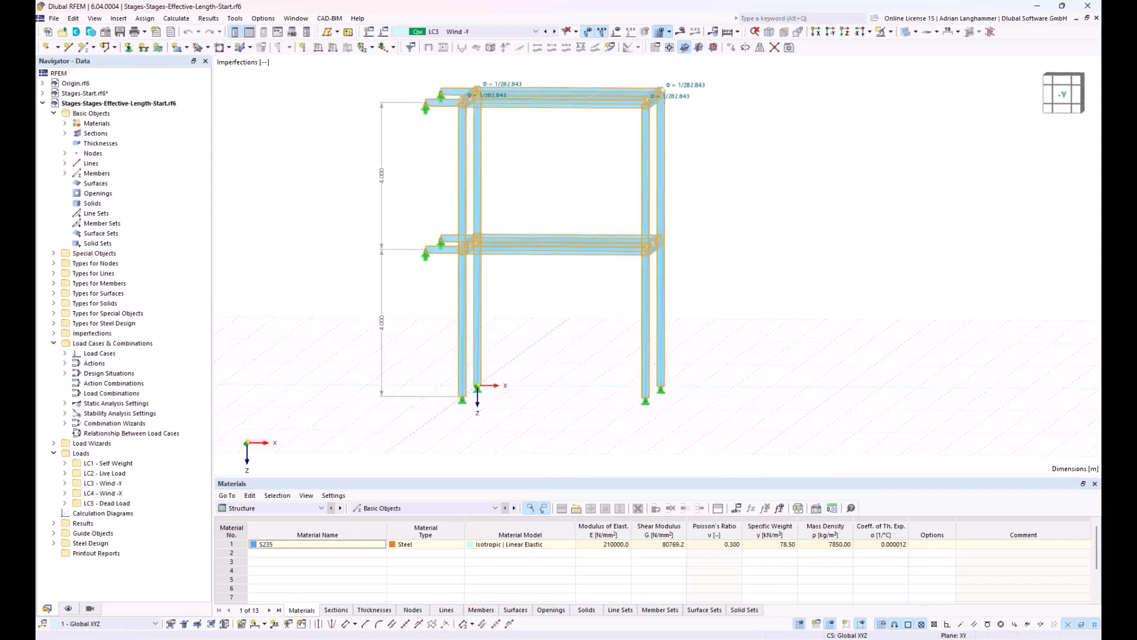
middle_drag(564, 316, 575, 350)
mouse_move(576, 350)
ctrl+middle_down()
mouse_move(581, 360)
mouse_move(559, 351)
mouse_move(588, 354)
ctrl+middle_up()
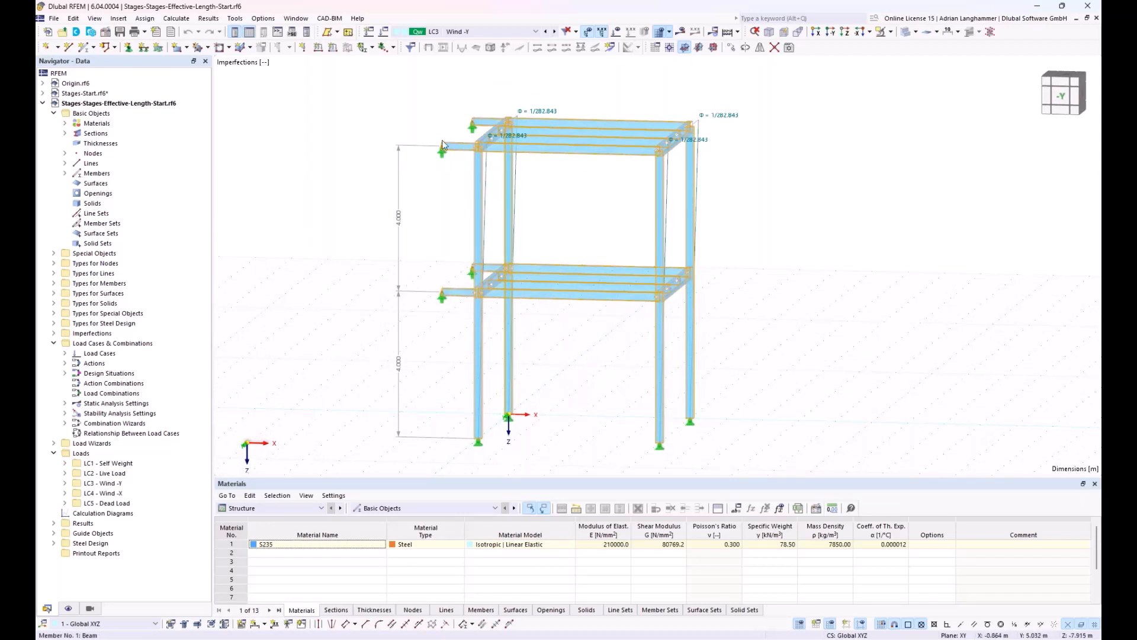
ctrl+middle_drag(393, 209, 411, 203)
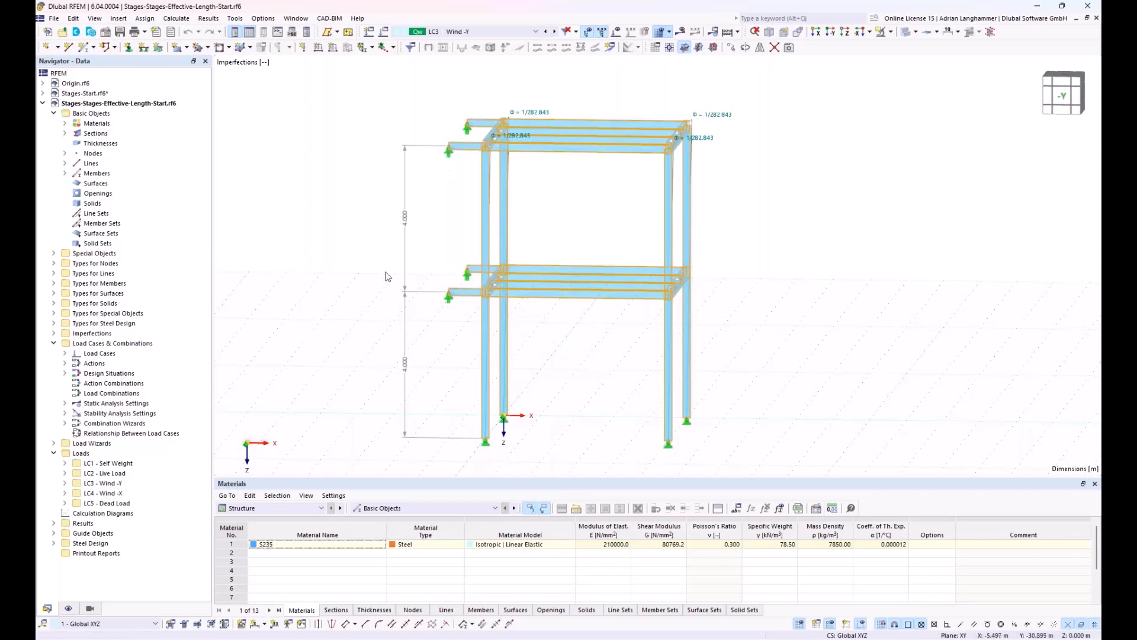
ctrl+middle_drag(388, 276, 398, 272)
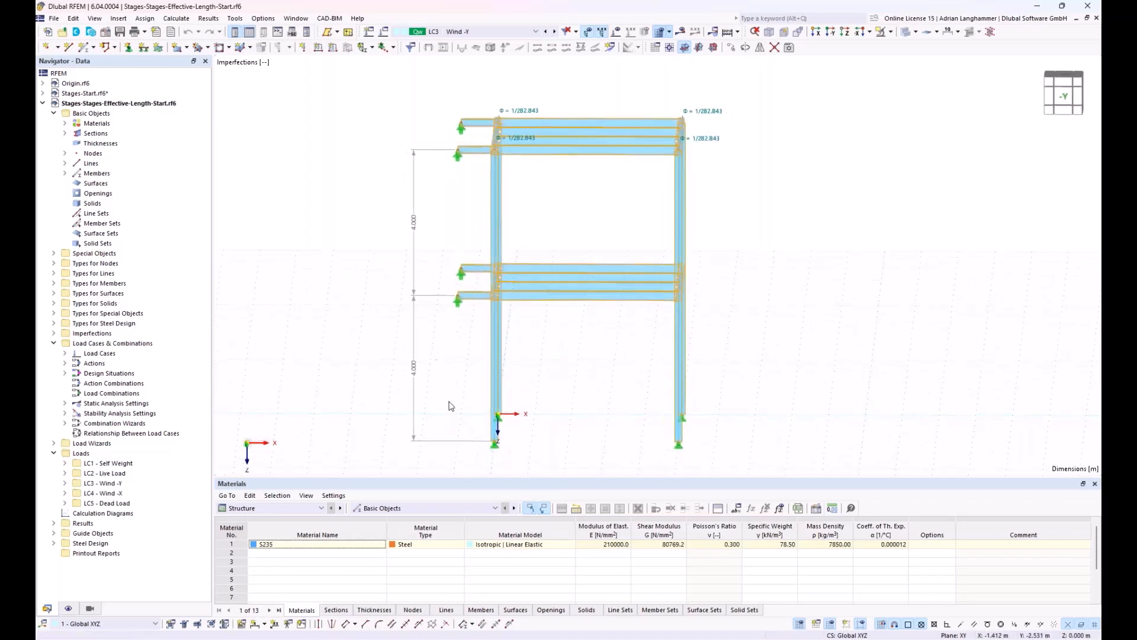
scroll(462, 346, up, 5)
scroll(462, 348, down, 5)
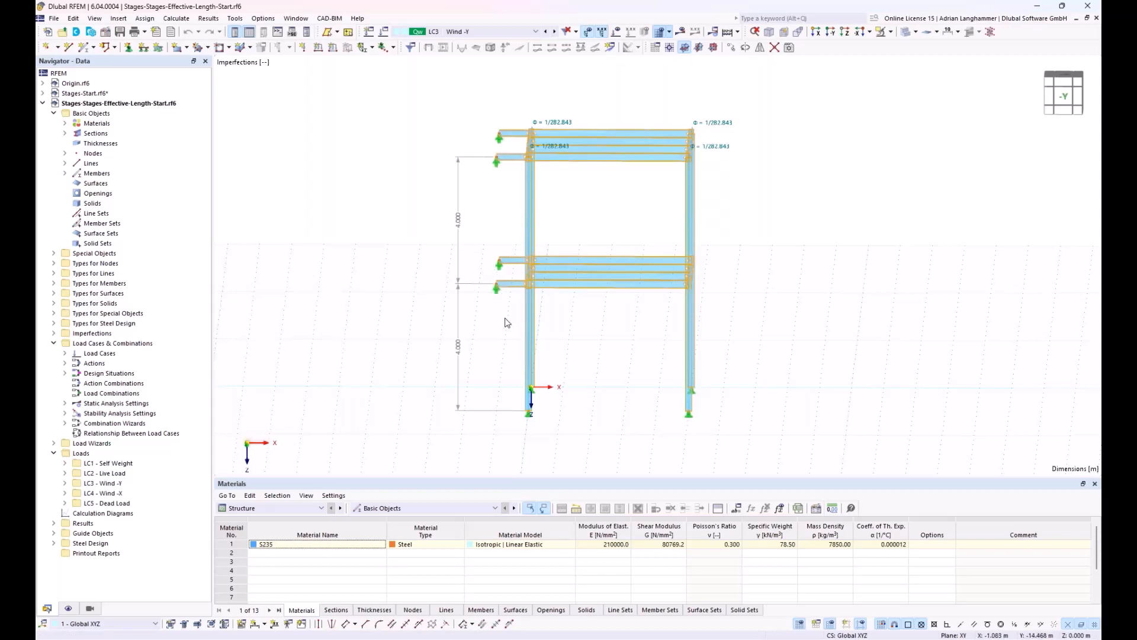
click(507, 303)
drag(508, 302, 496, 243)
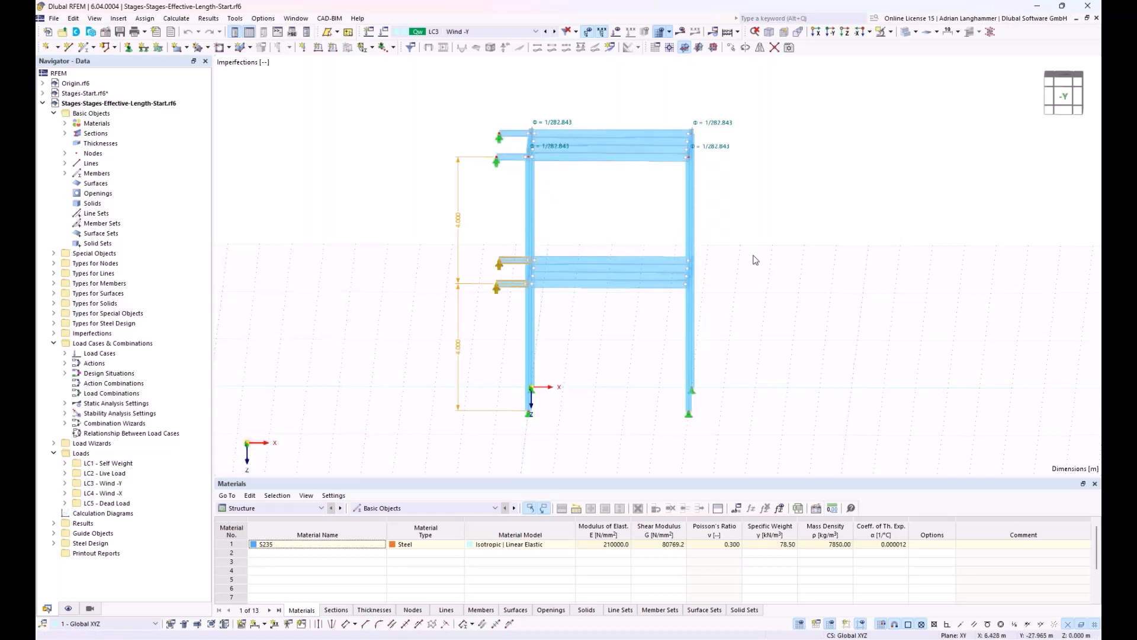
ctrl+middle_drag(754, 257, 750, 251)
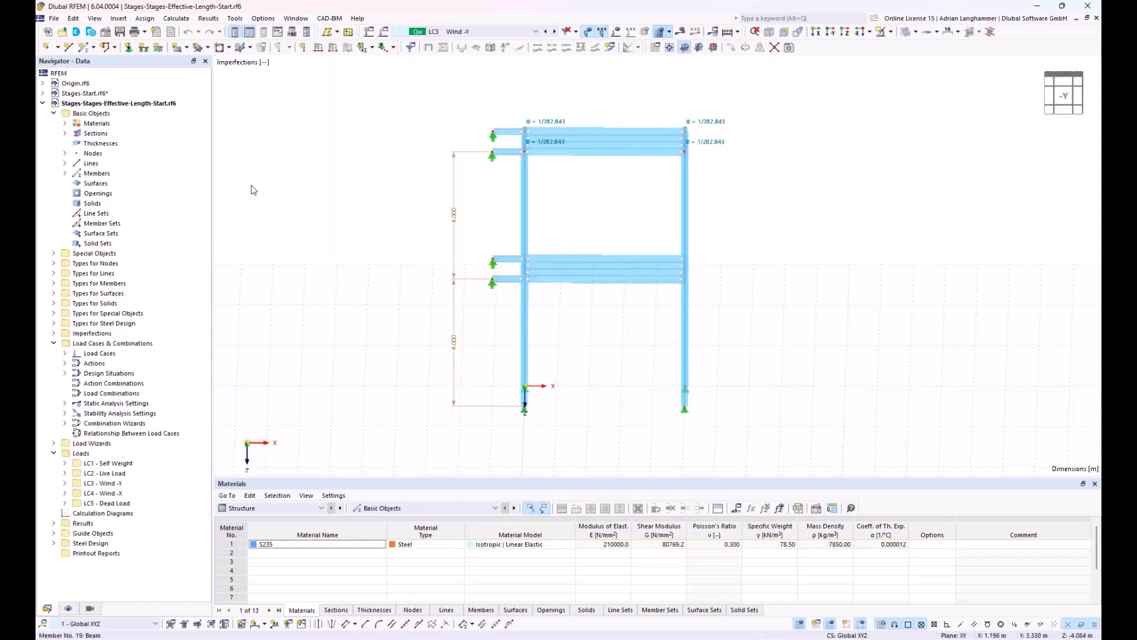
Step: Activate the Construction Stages Analysis (CSA) add-on in the base data of the Stages-Stages-Effective-Length-Start model
right_click(127, 102)
click(144, 109)
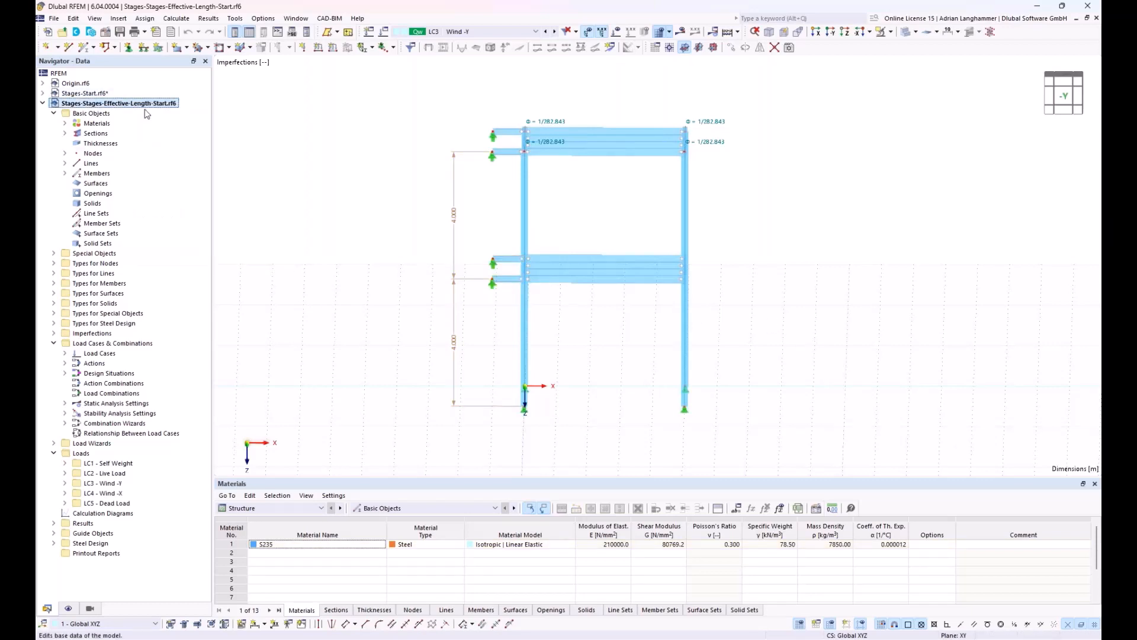
click(389, 109)
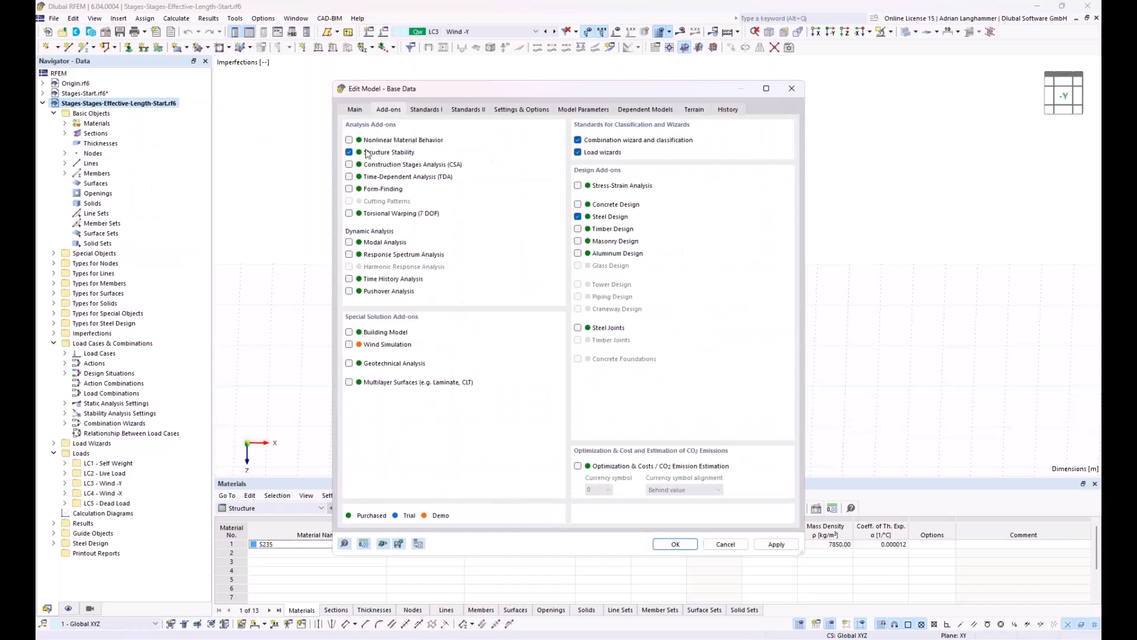
click(349, 165)
click(675, 544)
Step: Create construction stage CS1 Start with changes to members and nodal supports, adding all members and all nodal supports
right_click(74, 344)
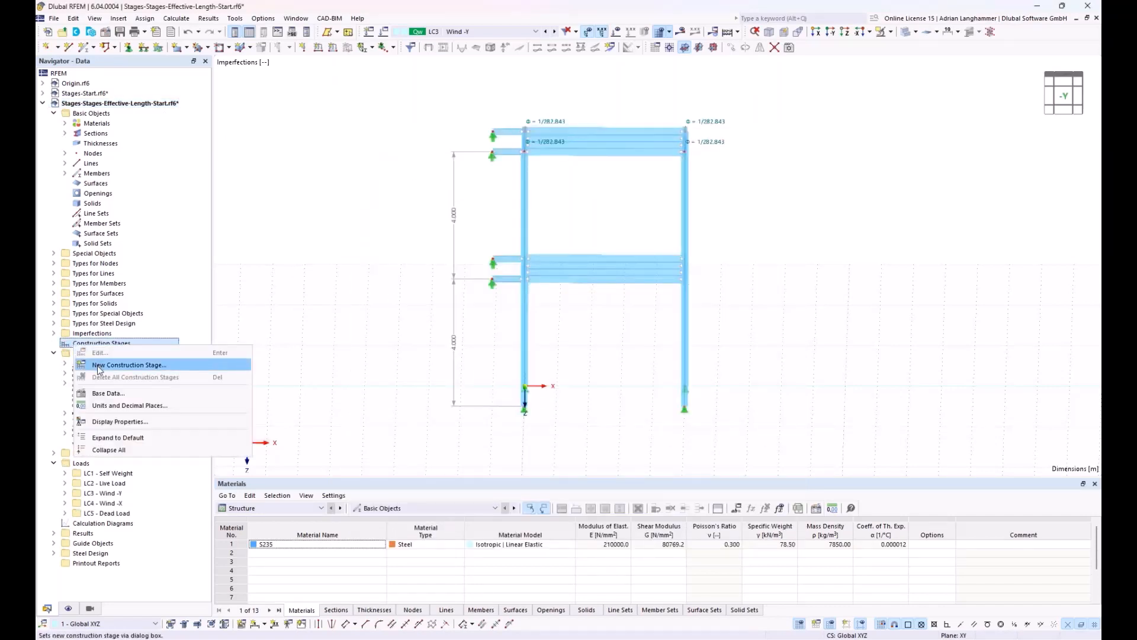
click(118, 360)
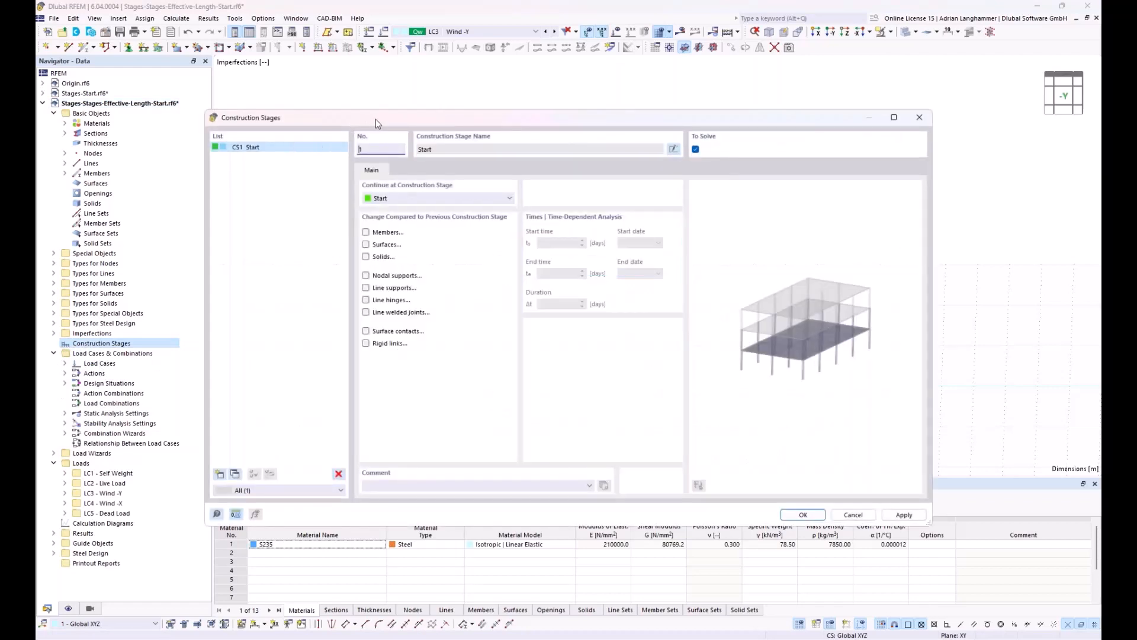
drag(375, 119, 429, 374)
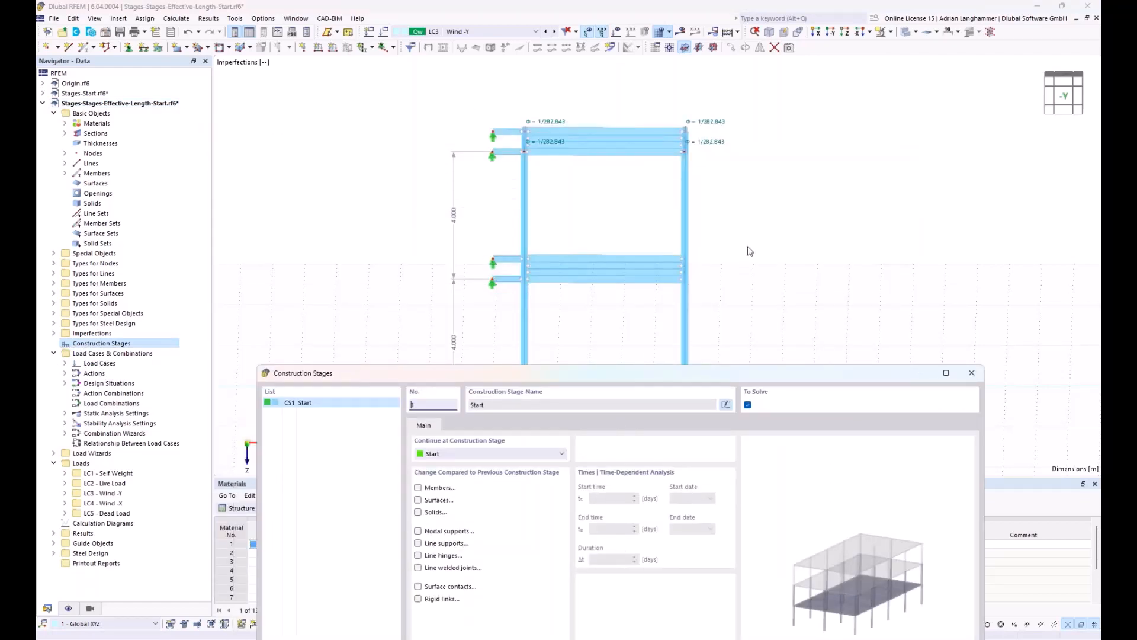
click(418, 487)
click(418, 531)
click(458, 426)
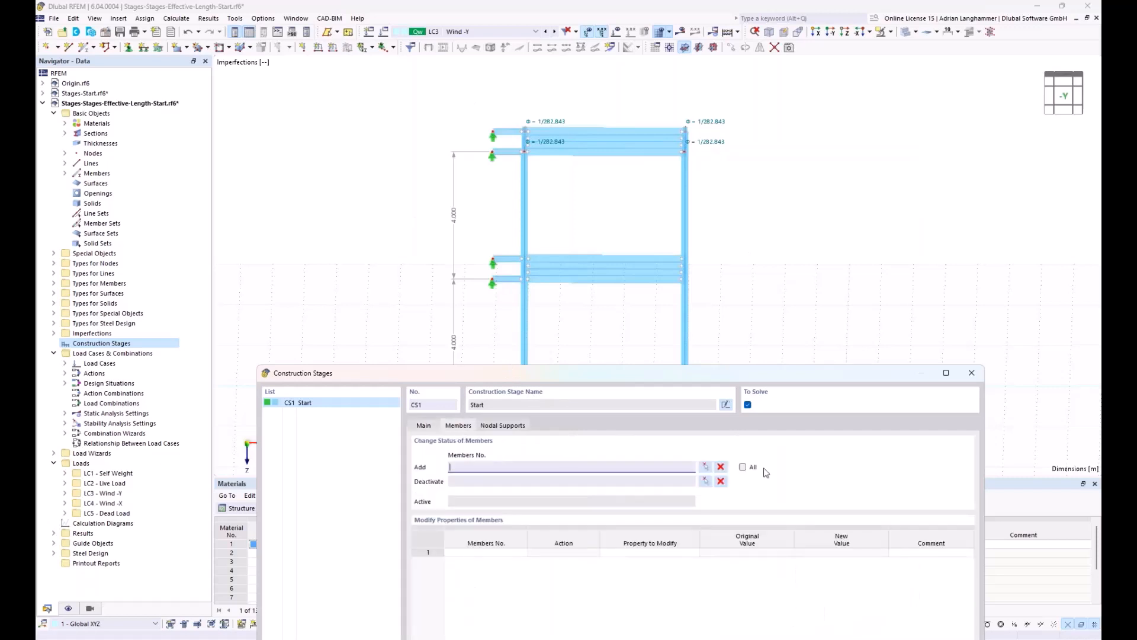
click(510, 426)
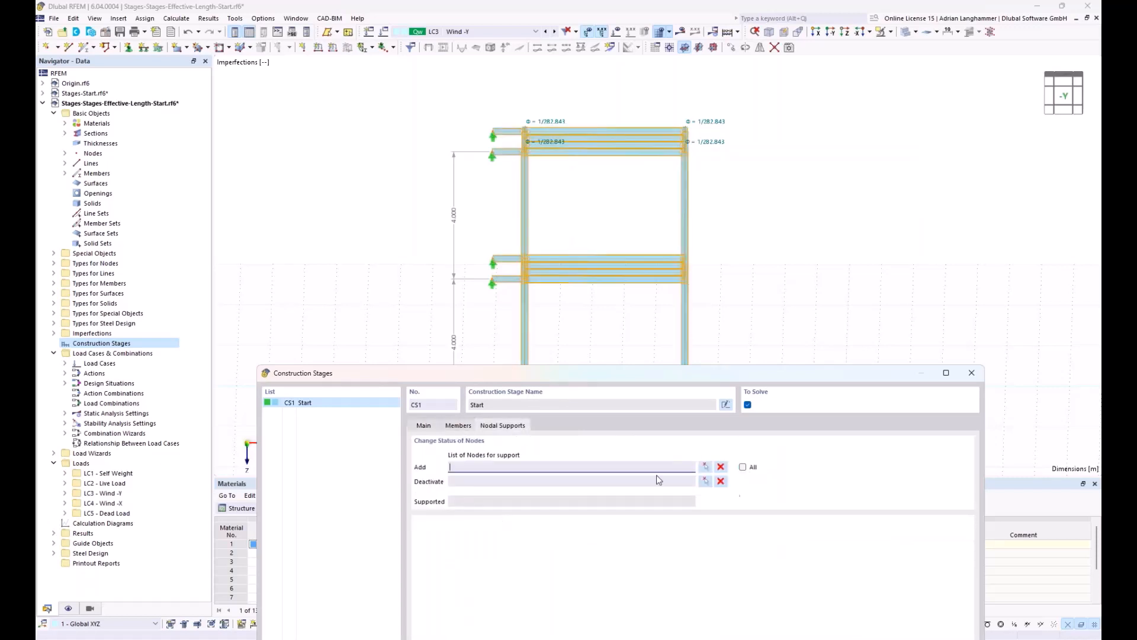
click(742, 467)
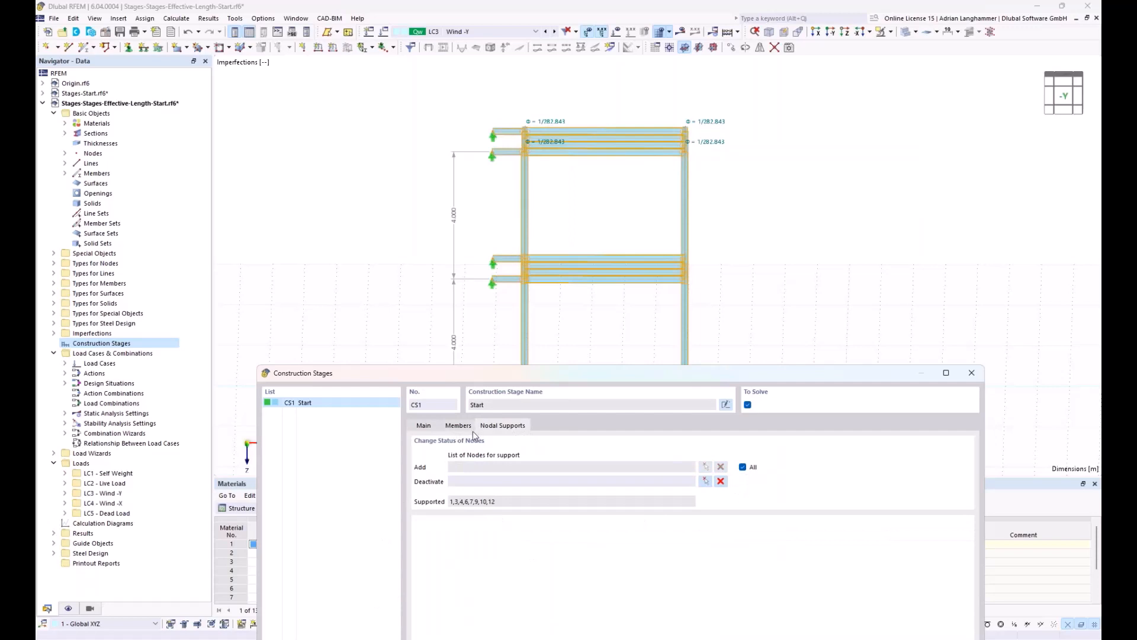
Step: Add construction stage CS2 following CS1 and deactivate the two short supported beams at mid-height, members 13 and 20
drag(445, 377, 510, 276)
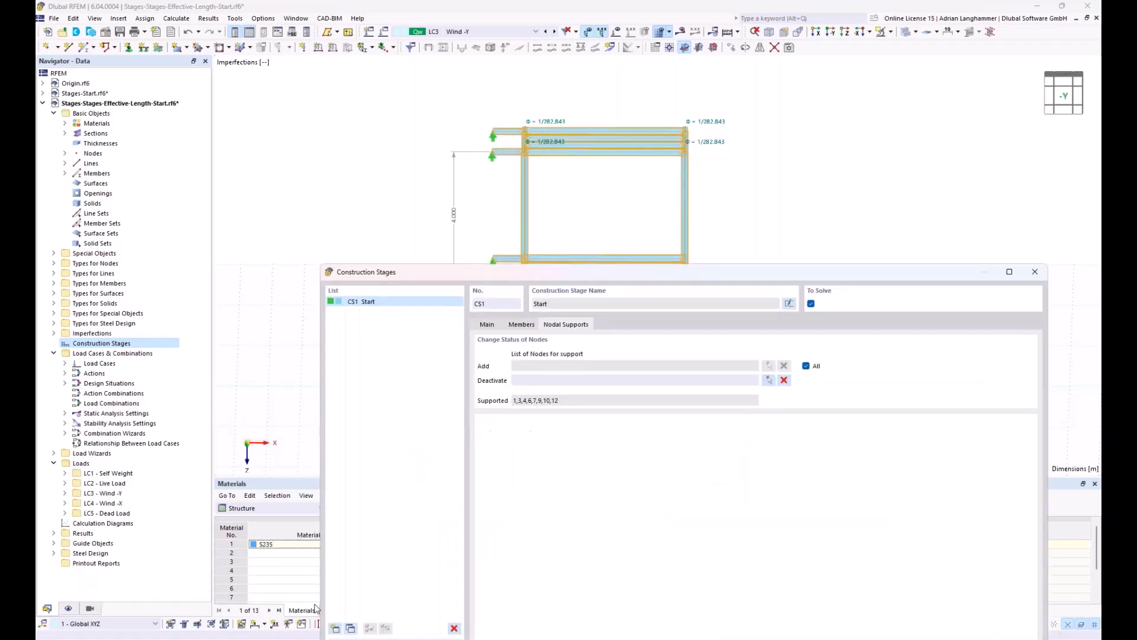
click(334, 627)
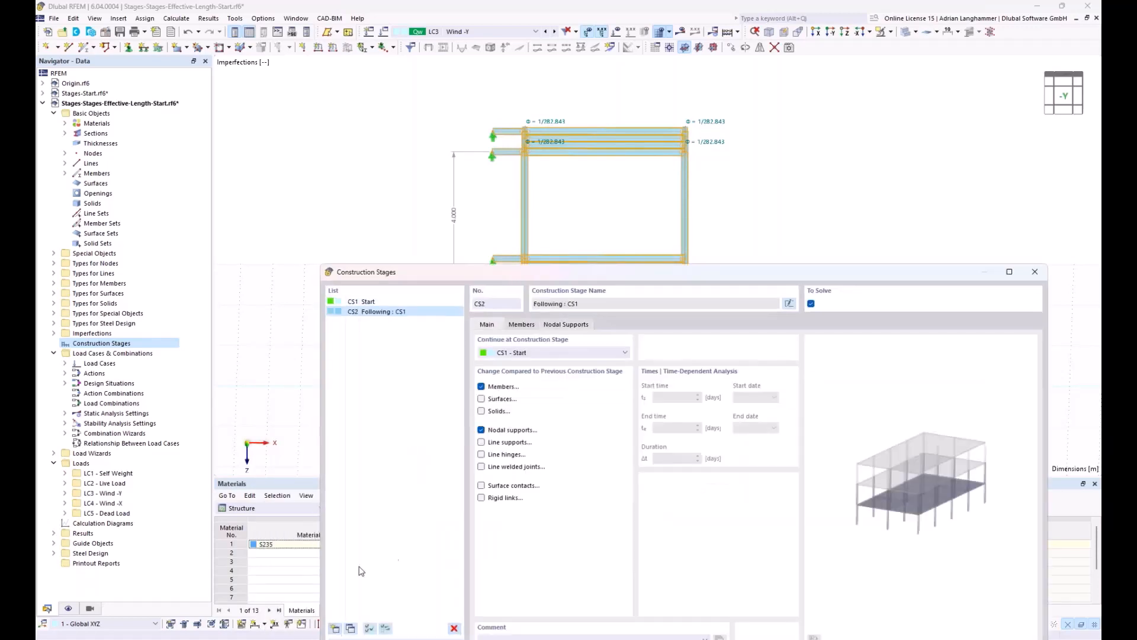
click(521, 325)
drag(601, 273, 599, 387)
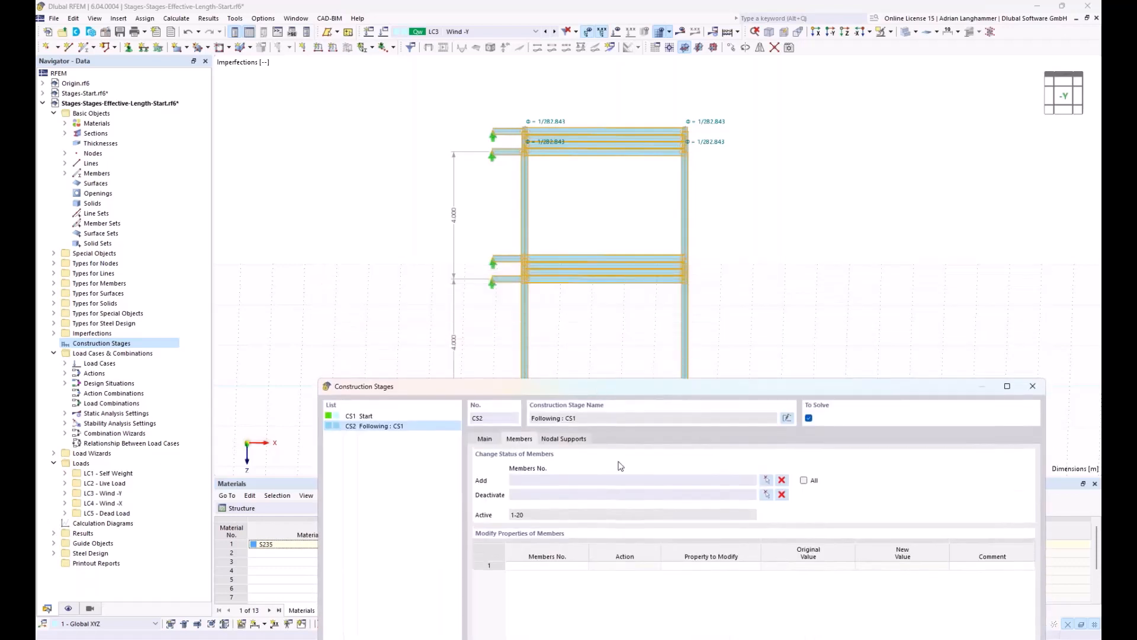
click(767, 494)
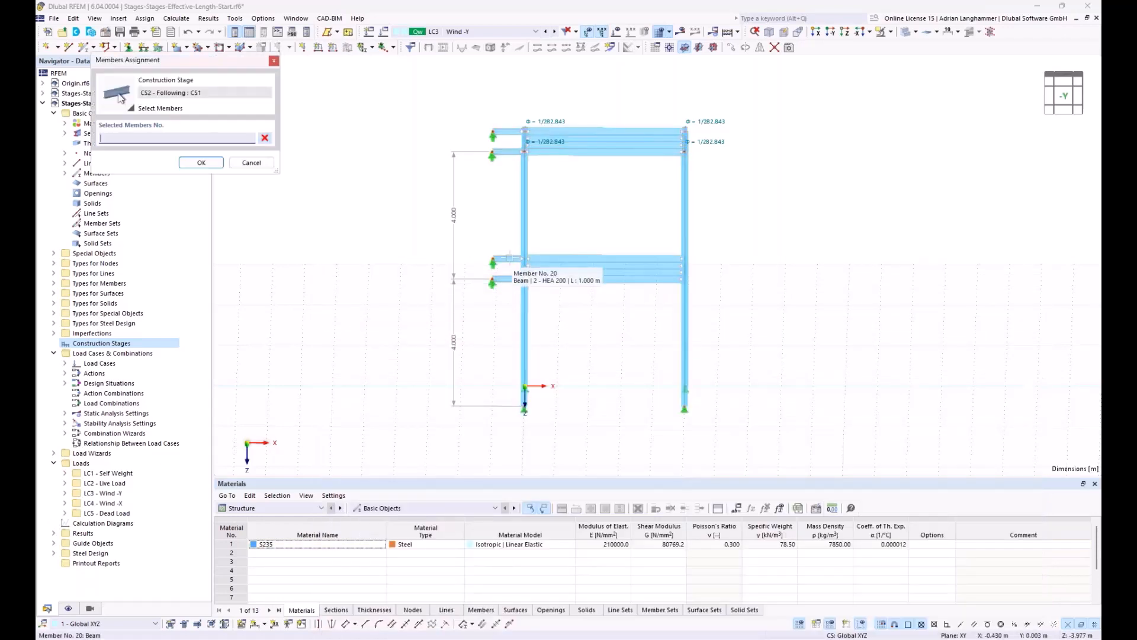
drag(504, 304, 468, 240)
click(201, 162)
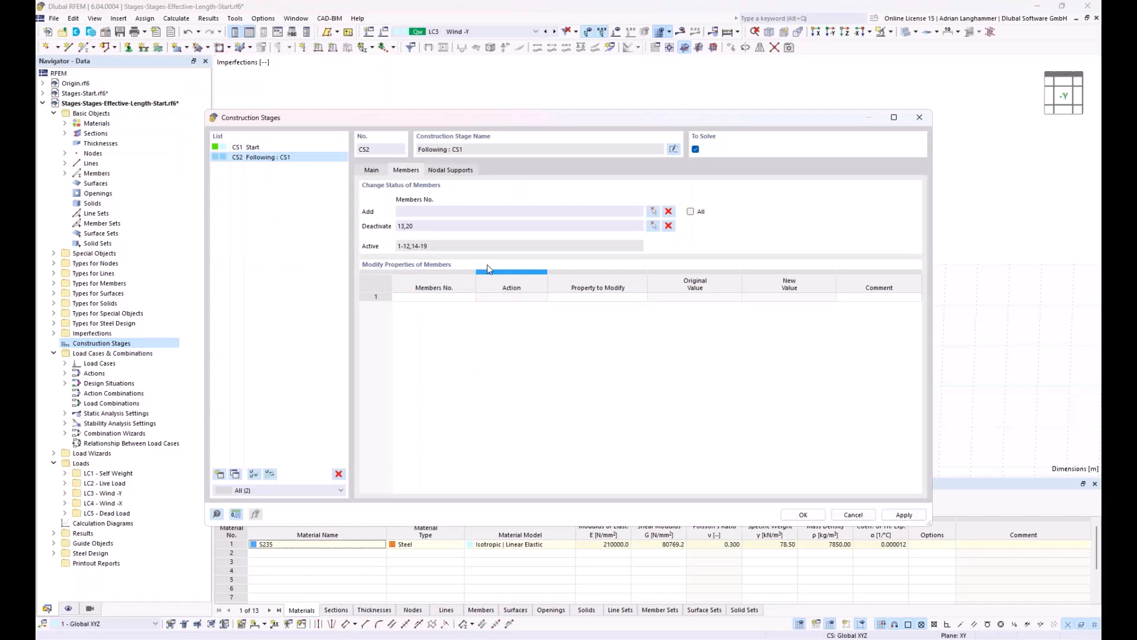
click(802, 514)
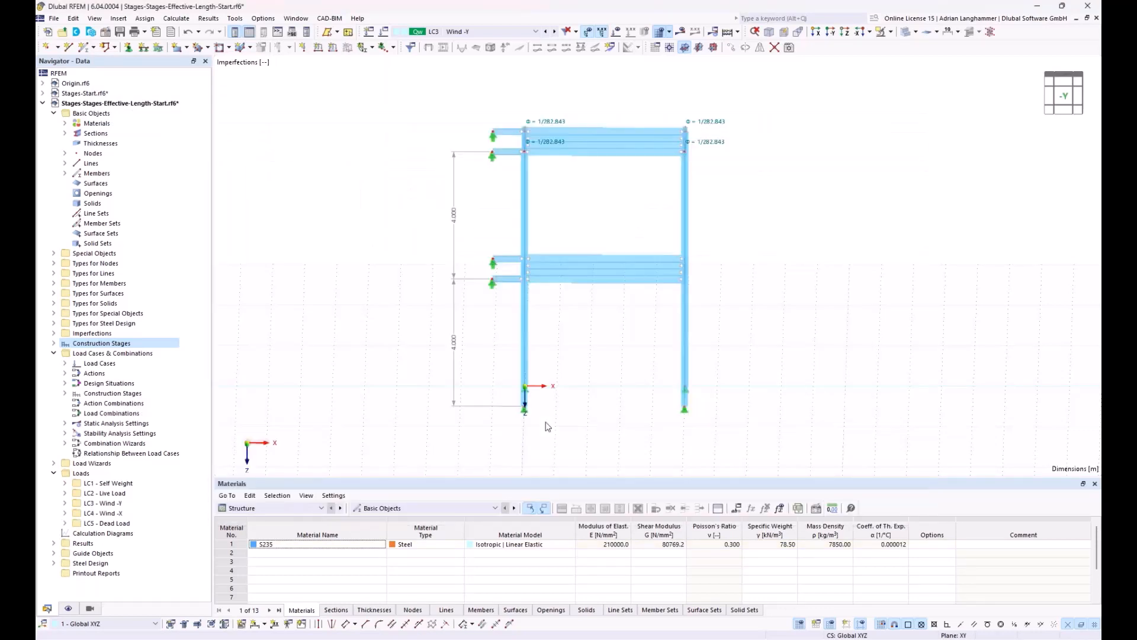
Step: Rename construction stage CS1 as "orignal" and CS2 as "construction" in the load cases and combinations settings
click(489, 33)
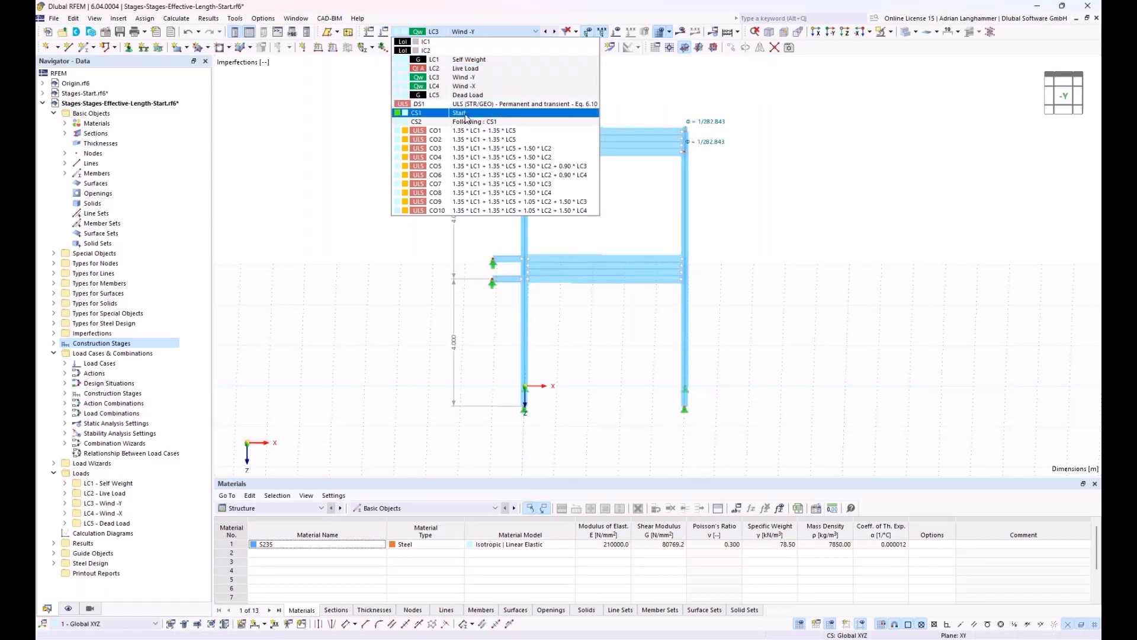
click(478, 78)
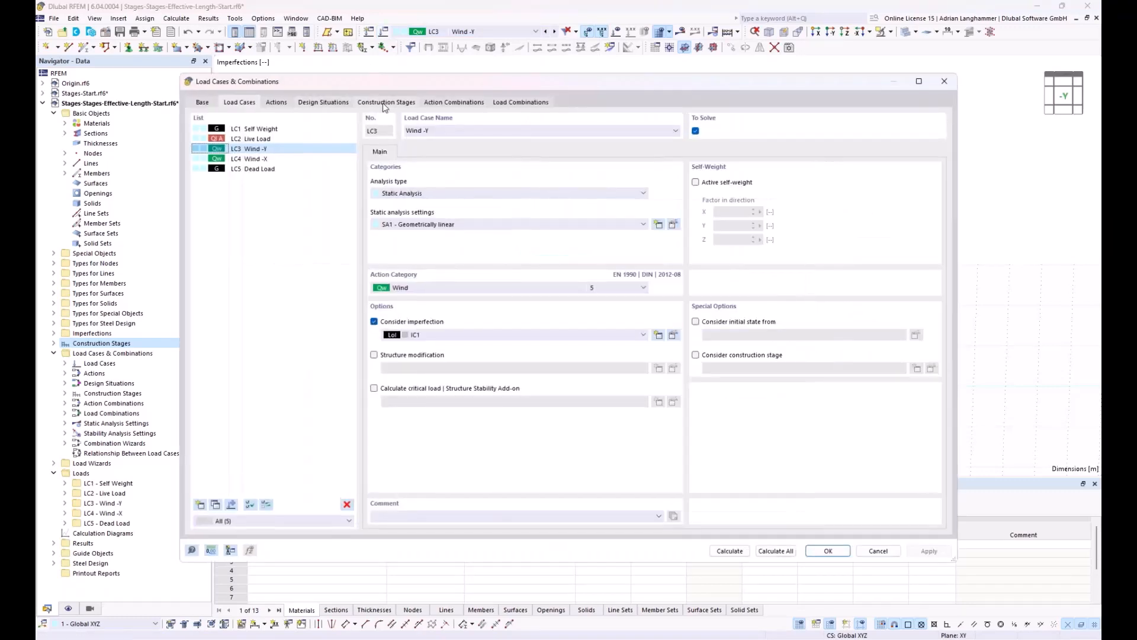
click(384, 104)
drag(392, 80, 405, 77)
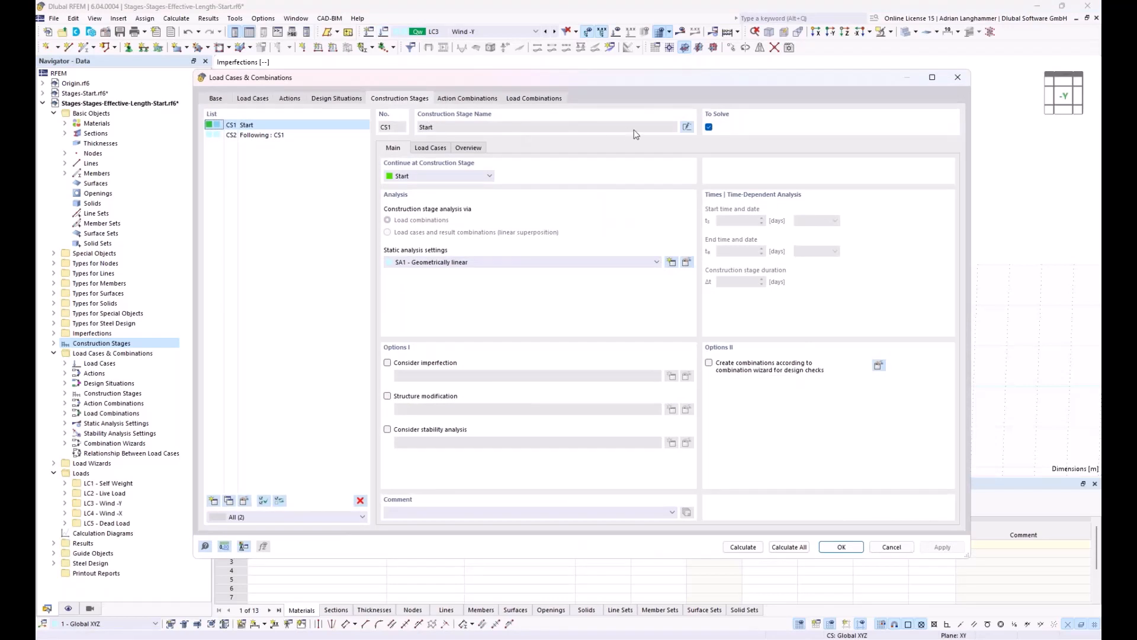
click(686, 127)
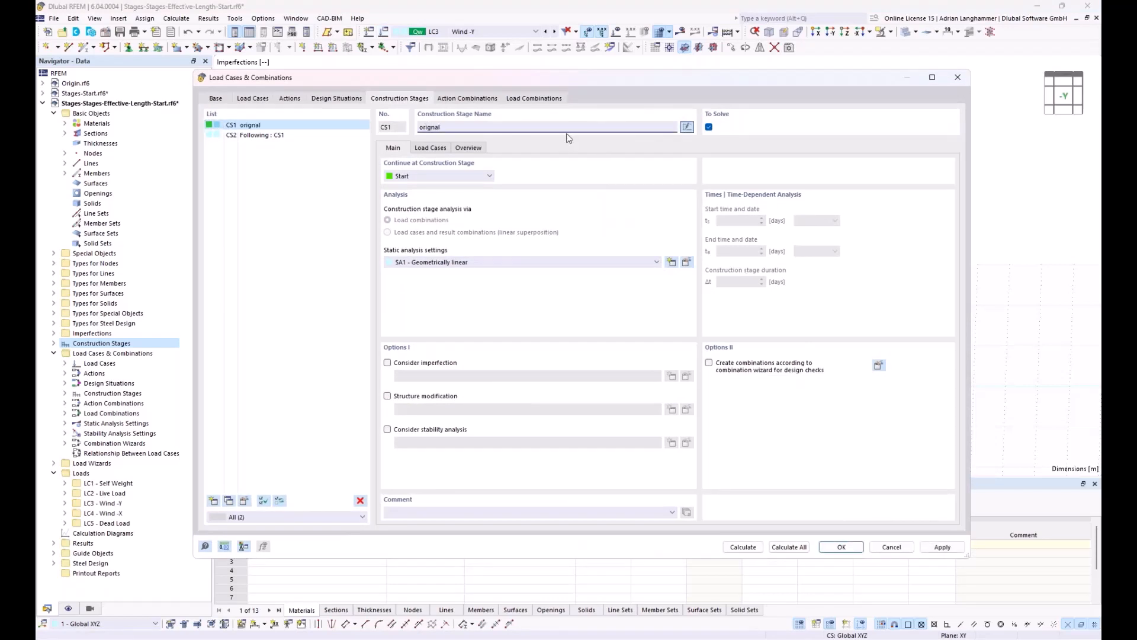
click(299, 135)
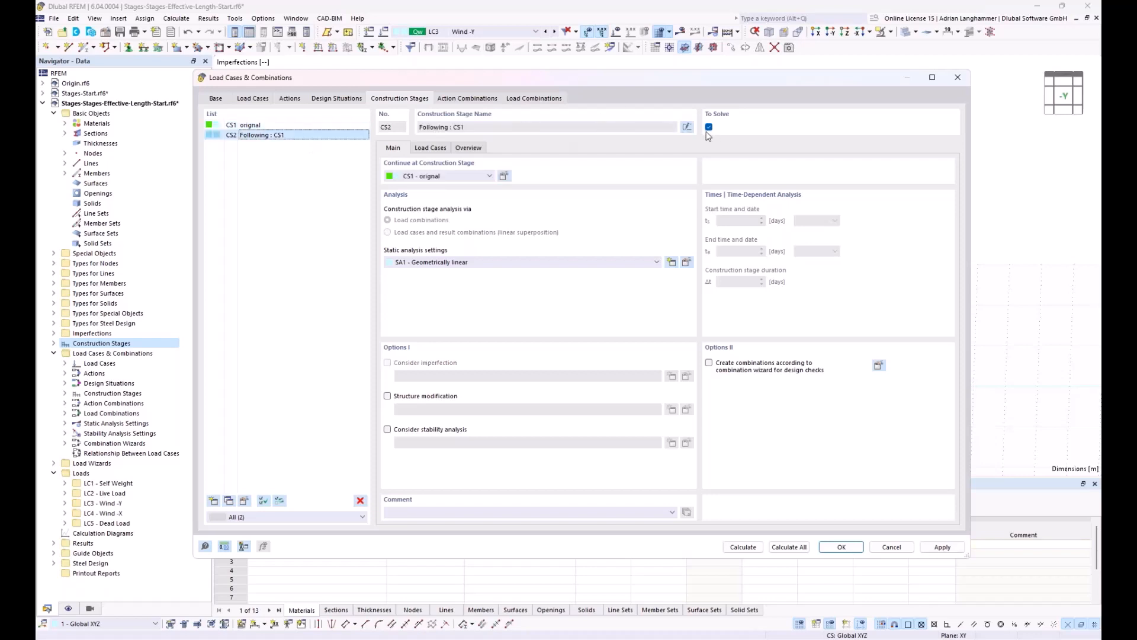
click(686, 127)
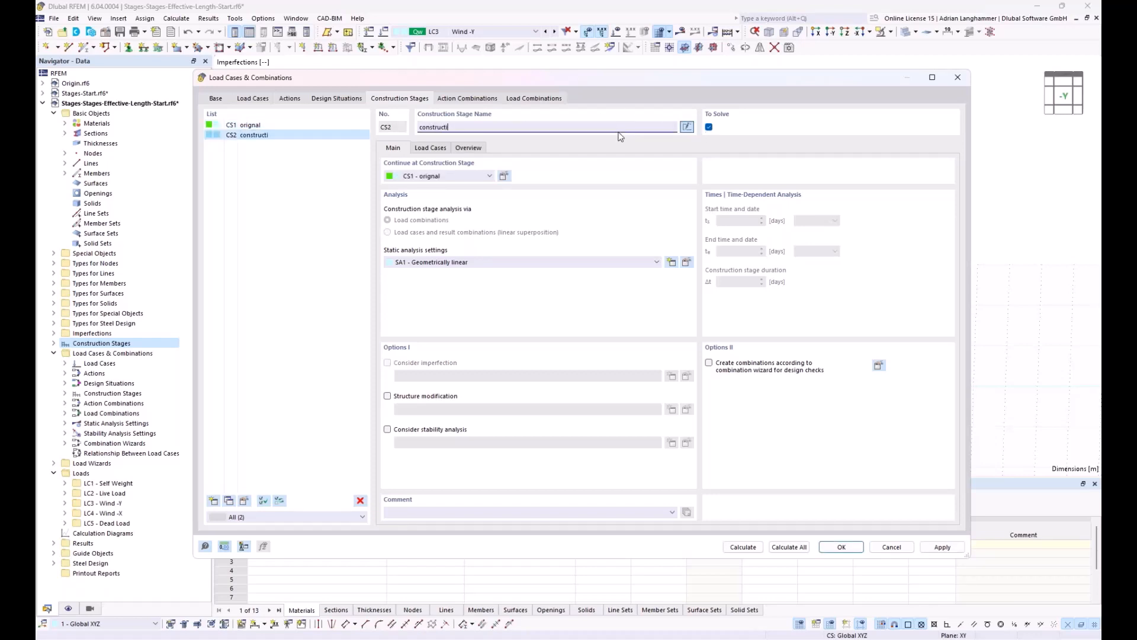
Step: Assign all five load cases, LC1 Self Weight through LC5 Dead Load, to construction stage CS1
click(278, 125)
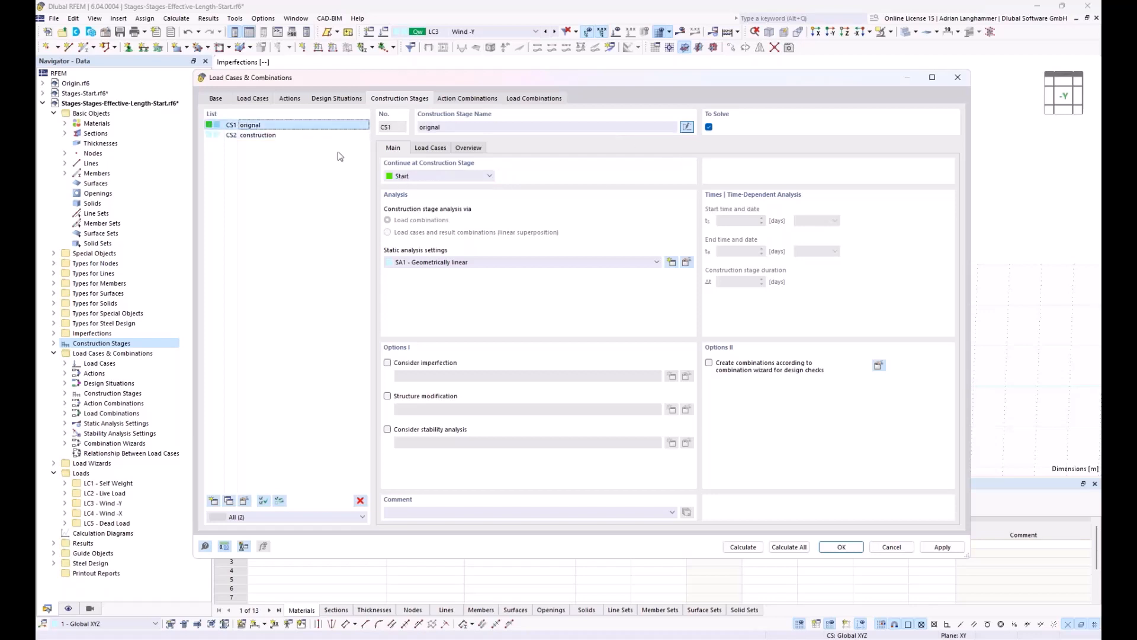
click(423, 149)
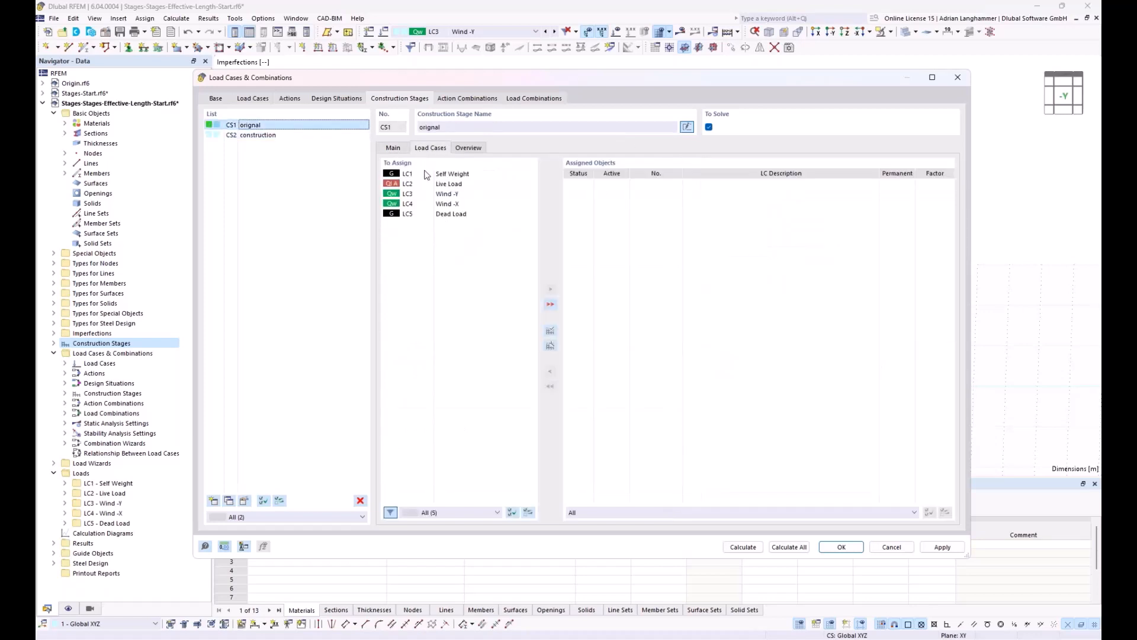
click(429, 175)
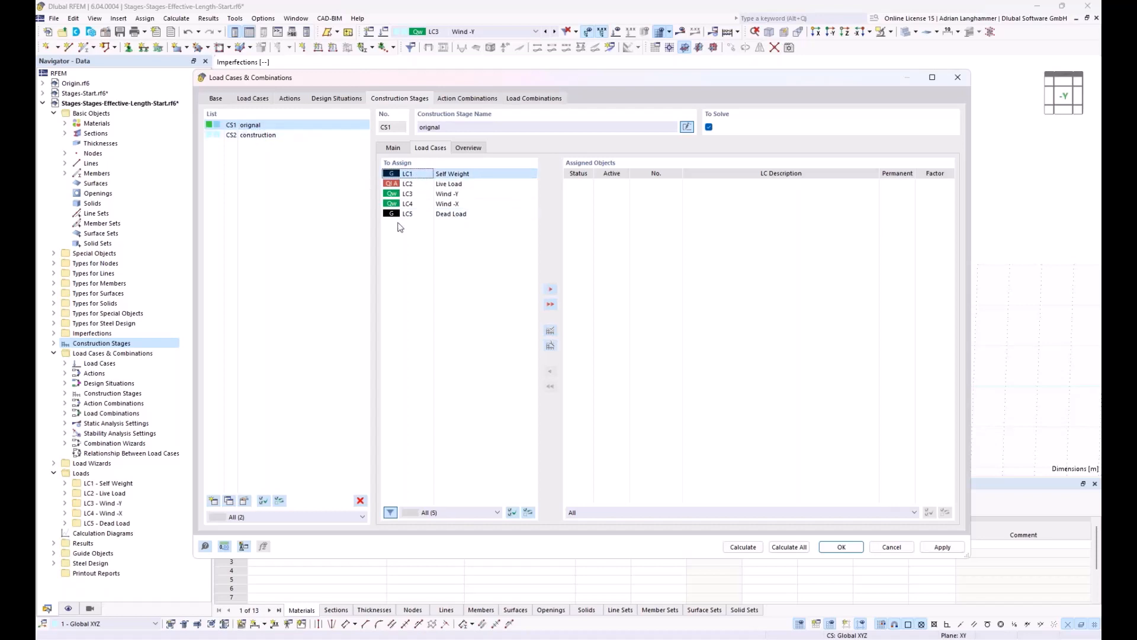
shift+click(451, 214)
click(550, 291)
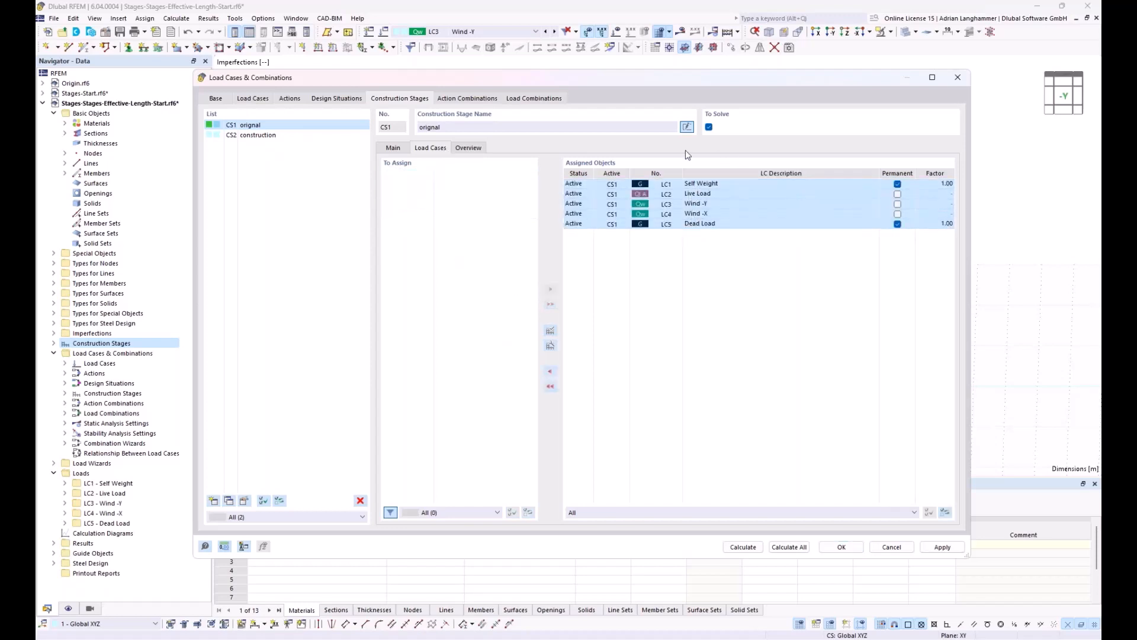
Step: Filter the assigned load cases of CS2 to Current CS and assign LC3 Wind -Y and LC4 Wind -X to that stage
click(267, 136)
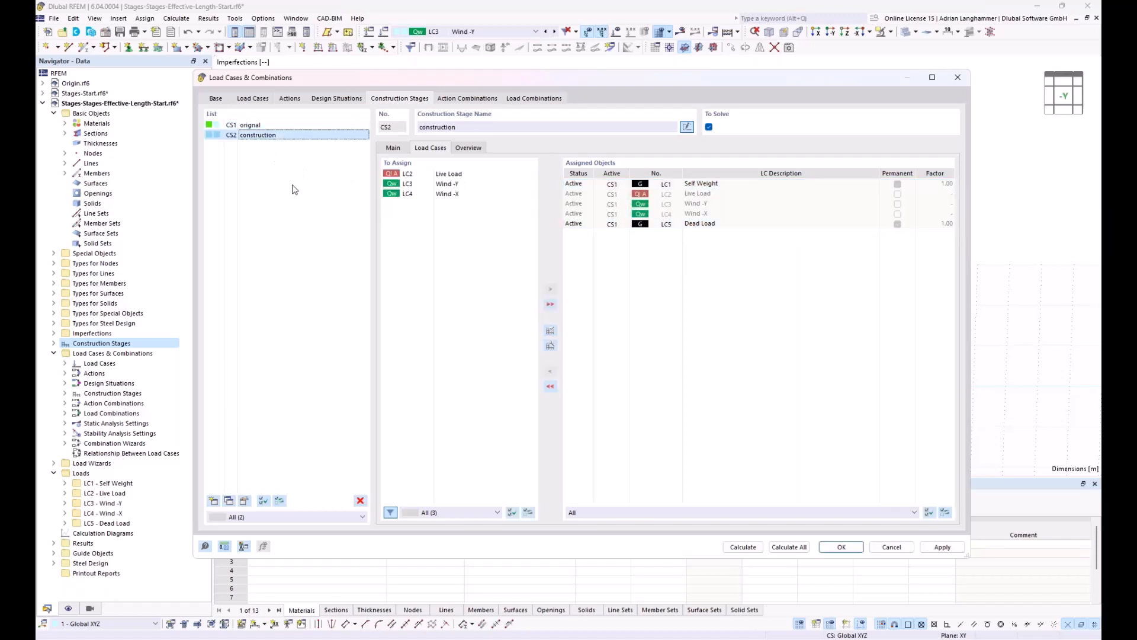
click(660, 510)
click(660, 511)
click(660, 513)
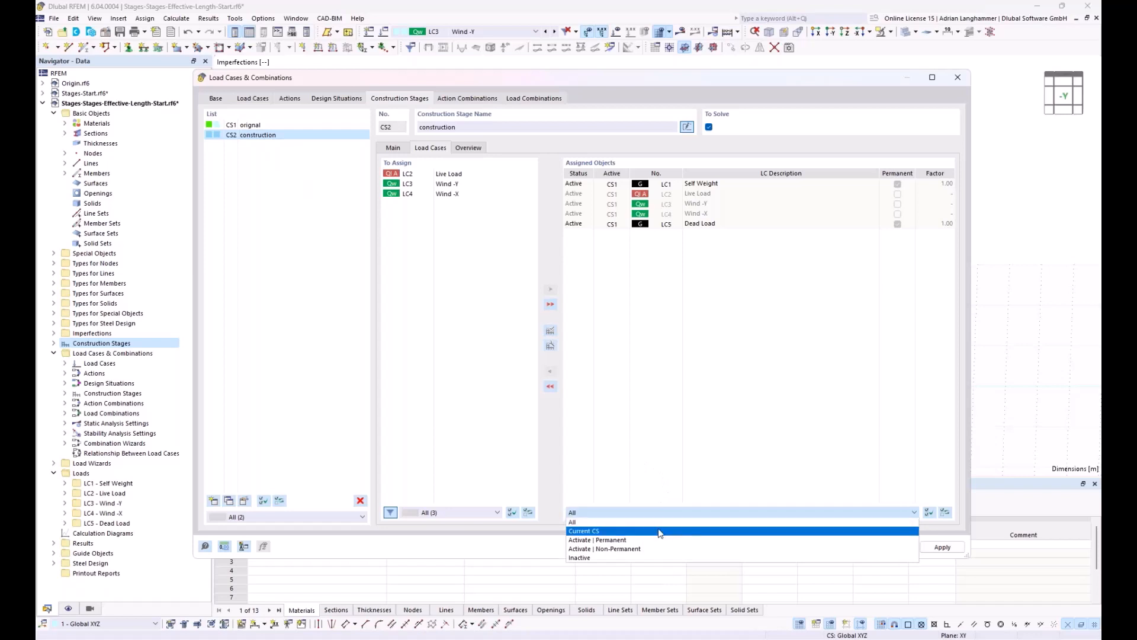
click(660, 531)
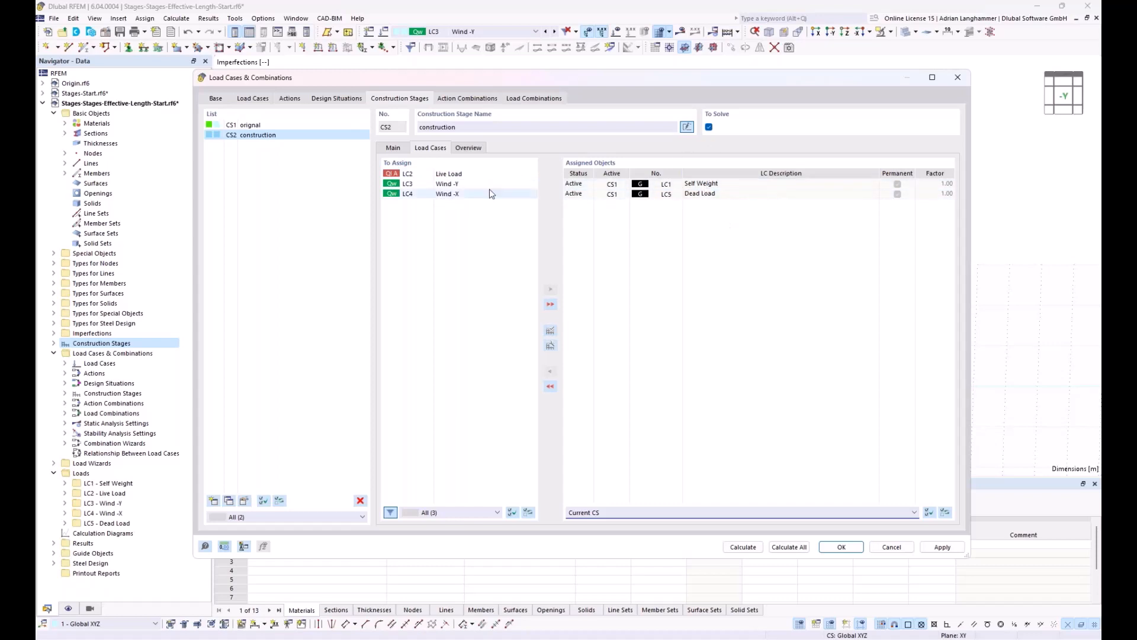
click(417, 184)
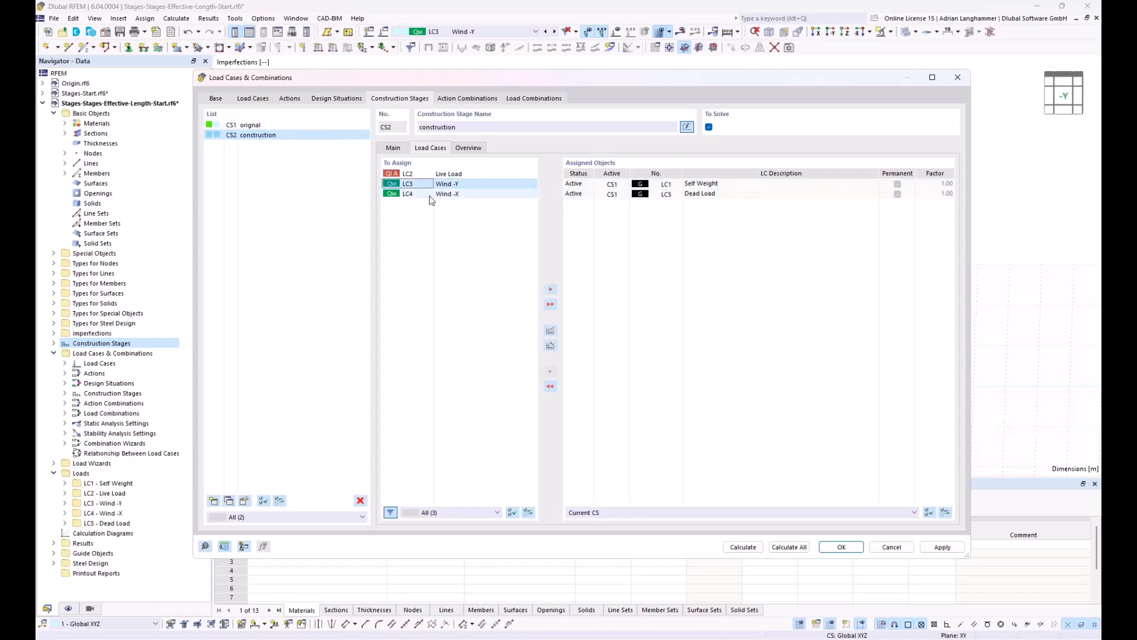
shift+click(431, 194)
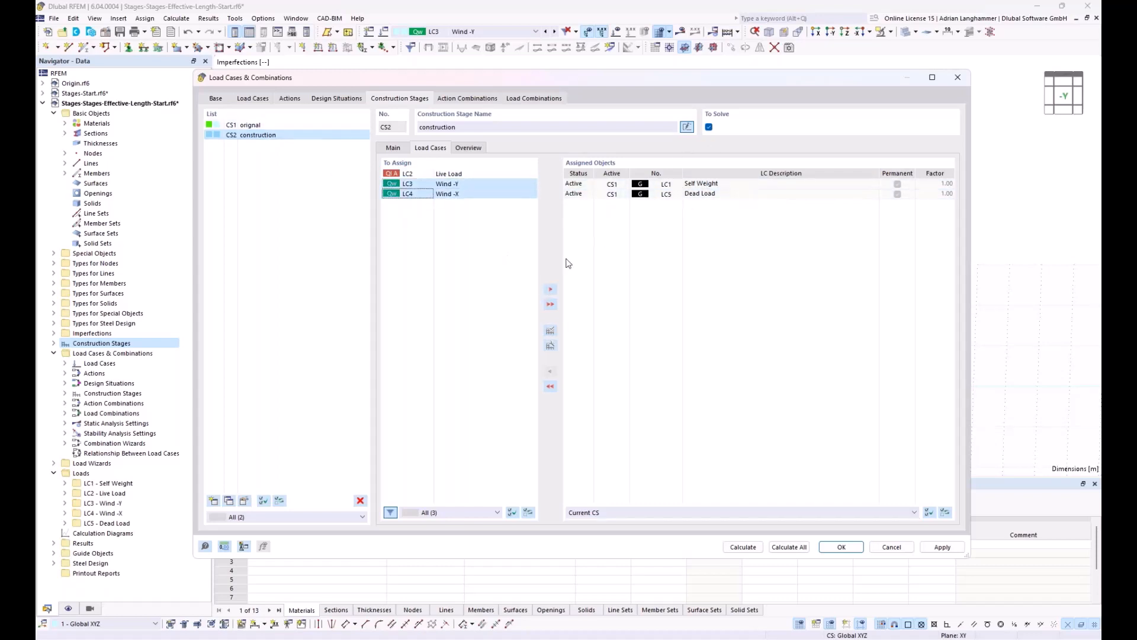
click(550, 290)
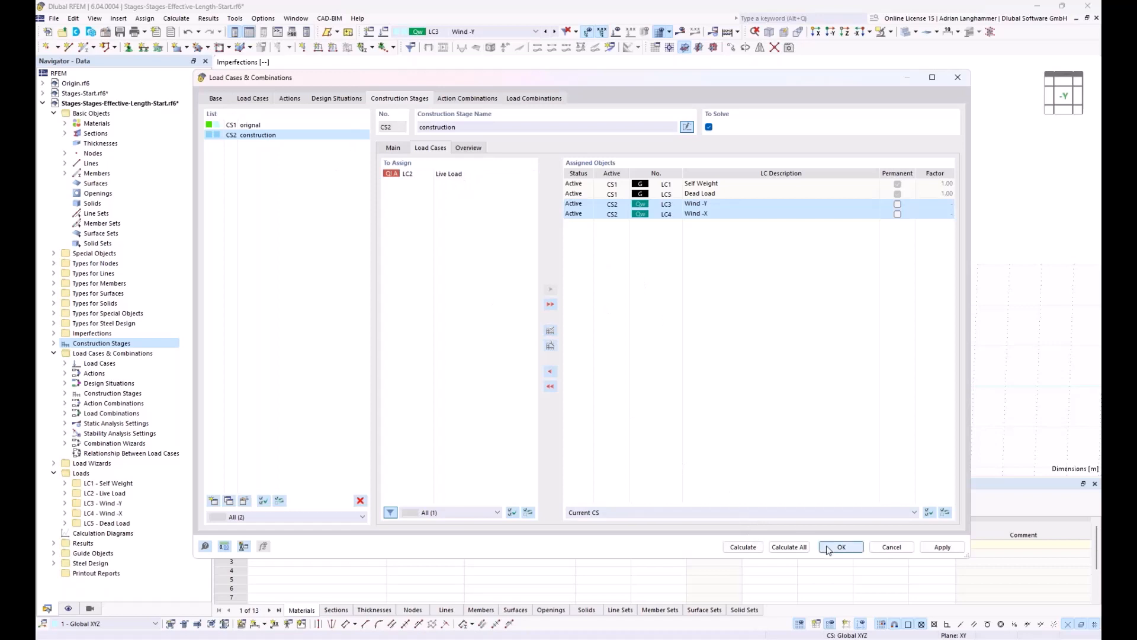
Step: Create combinations for CS1 according to the combination wizard and set the second-order wizard to consider construction stages only
click(393, 147)
click(269, 125)
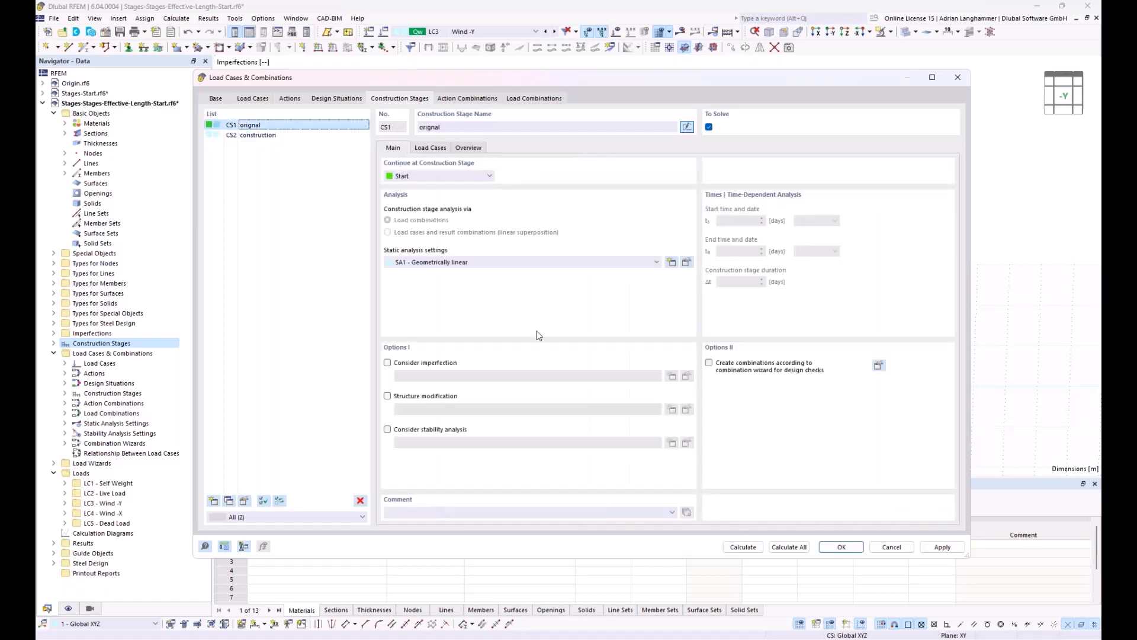
click(733, 367)
click(878, 365)
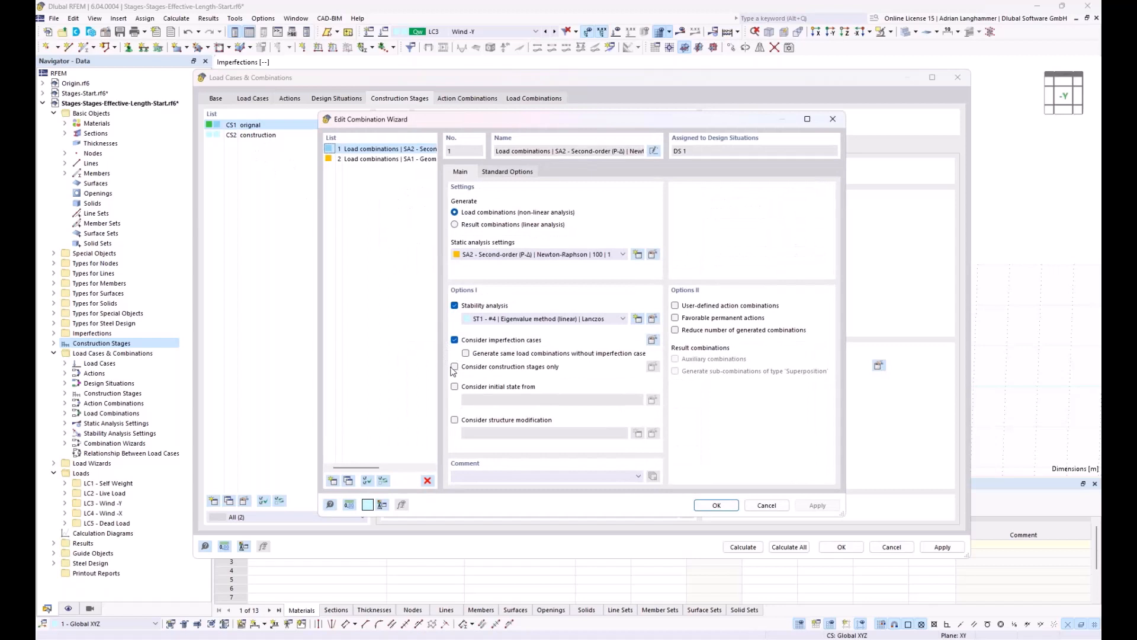
click(455, 368)
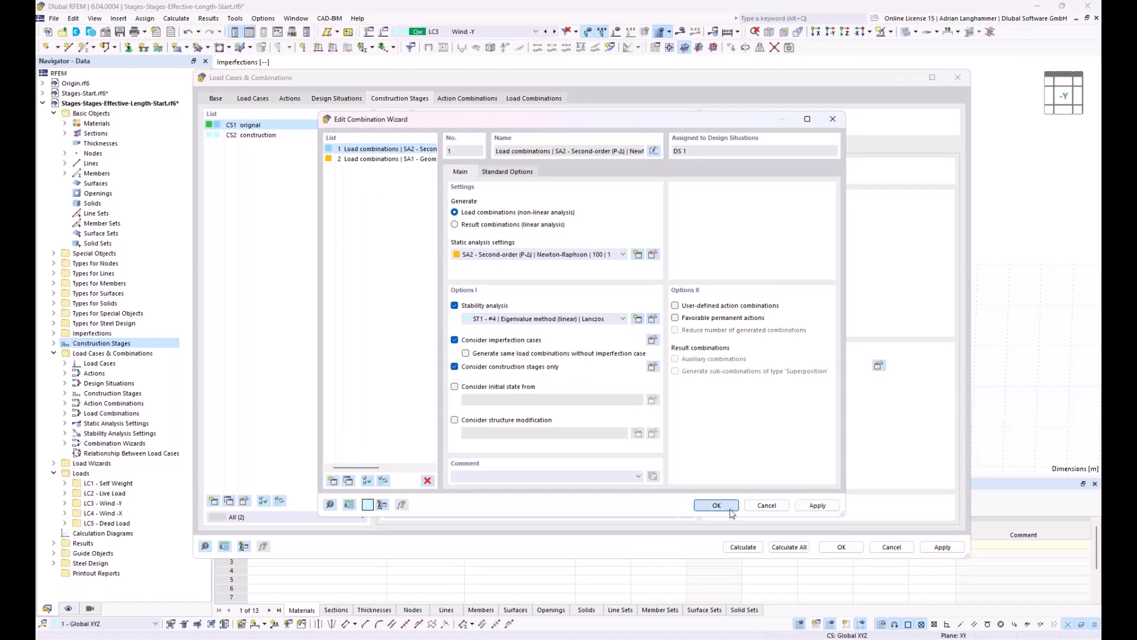
click(716, 504)
Step: Create combinations for CS2 according to the combination wizard and review the wizard's settings
click(276, 136)
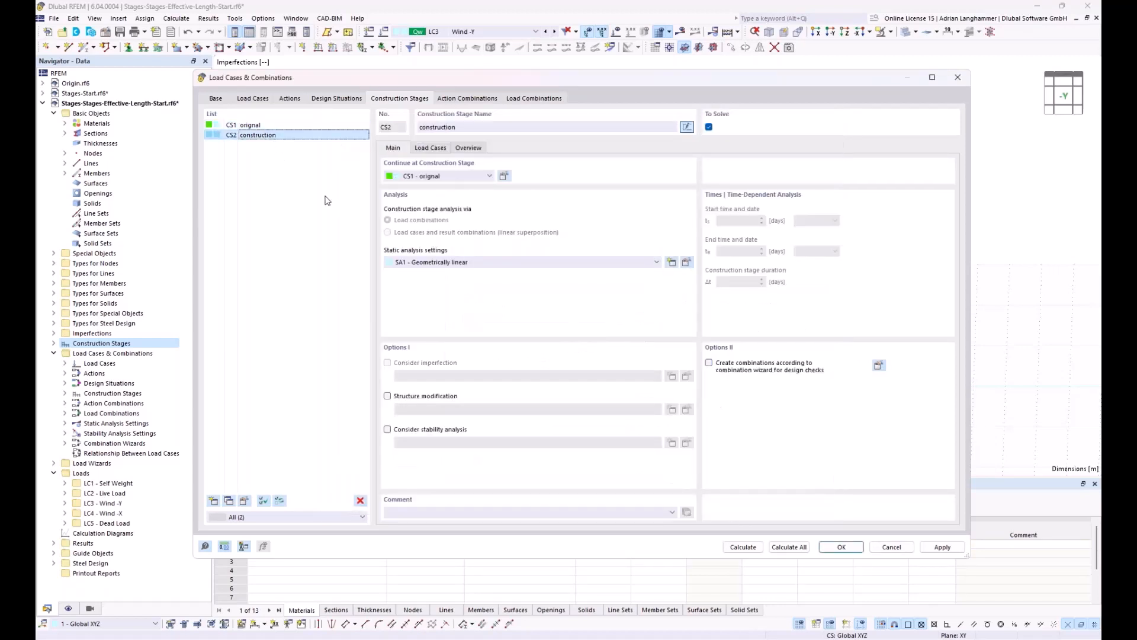
click(709, 363)
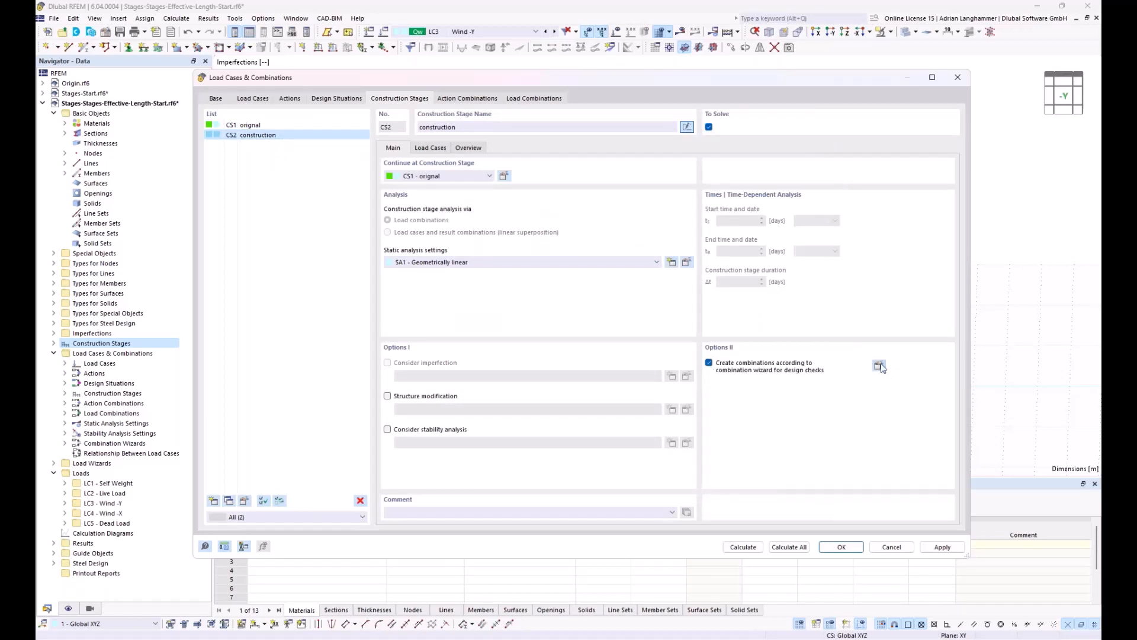
click(879, 365)
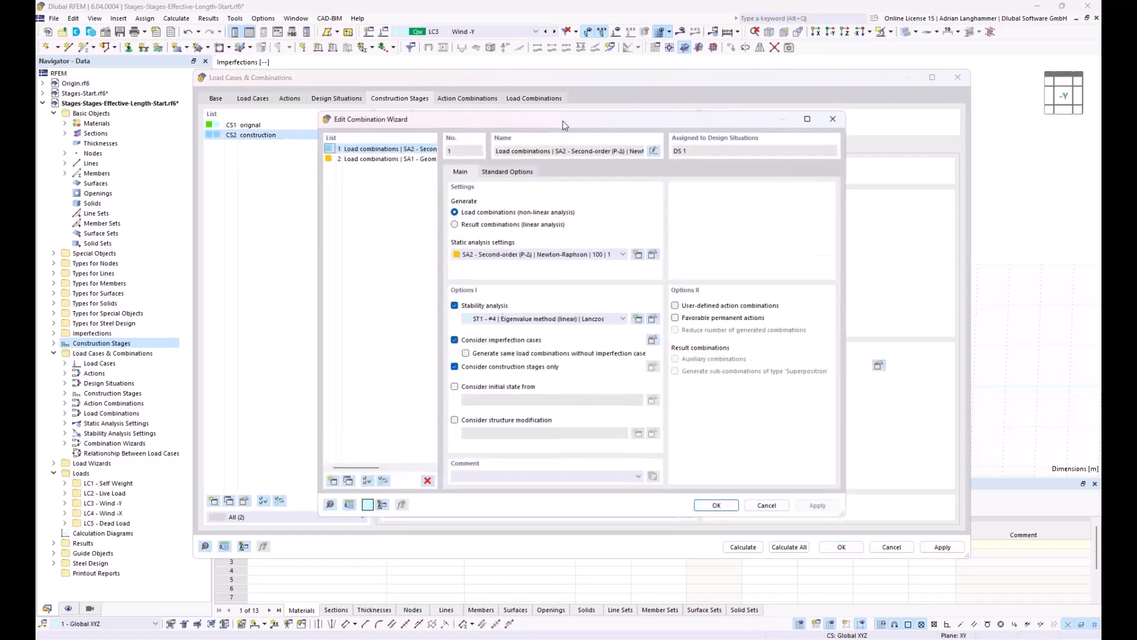
drag(563, 121, 460, 406)
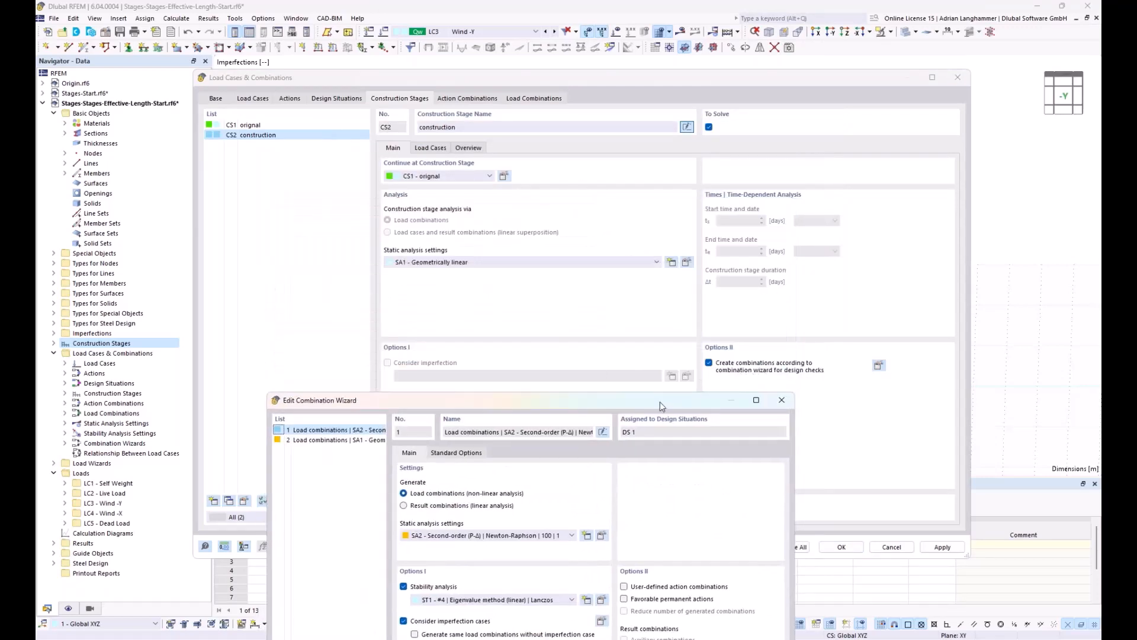
drag(662, 407, 693, 134)
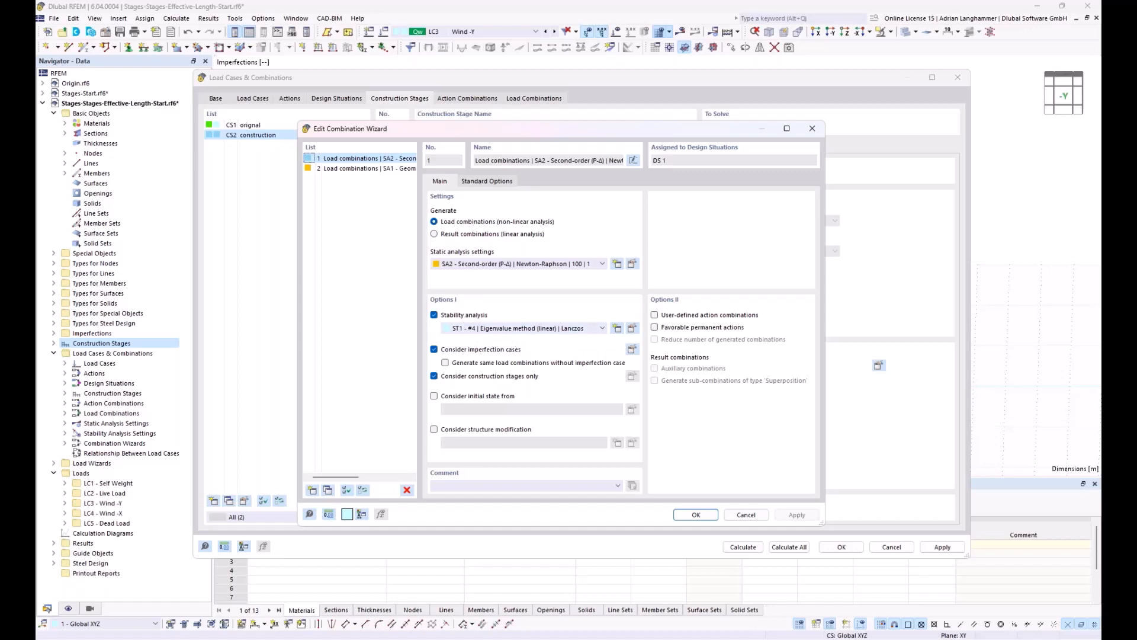
click(696, 514)
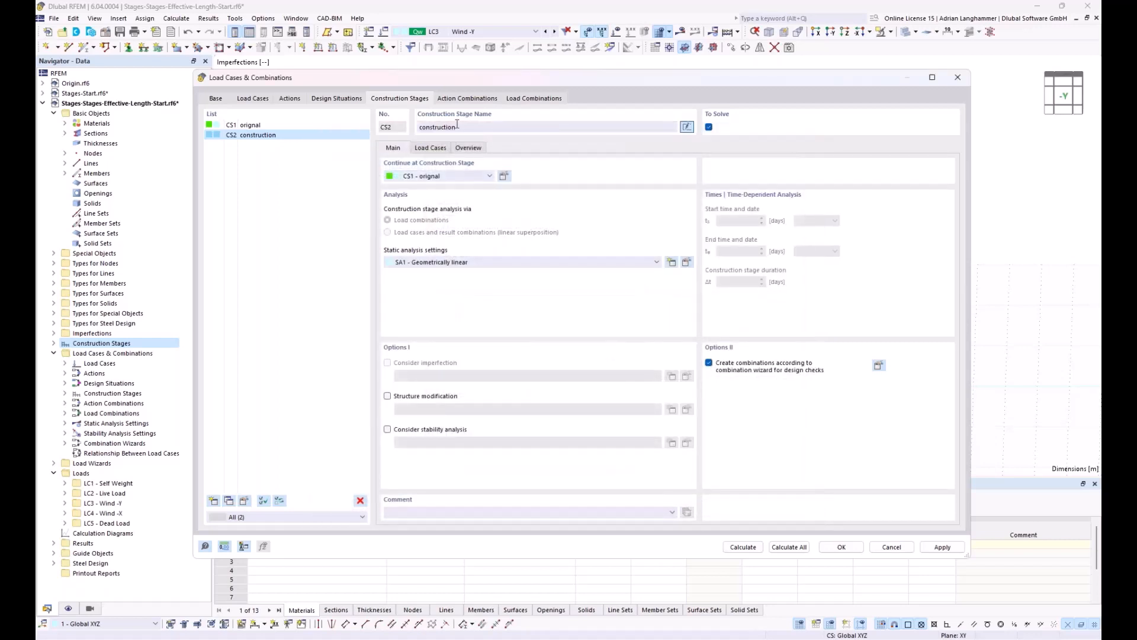
Step: Examine the generated action combinations and the construction stage each one belongs to
click(463, 101)
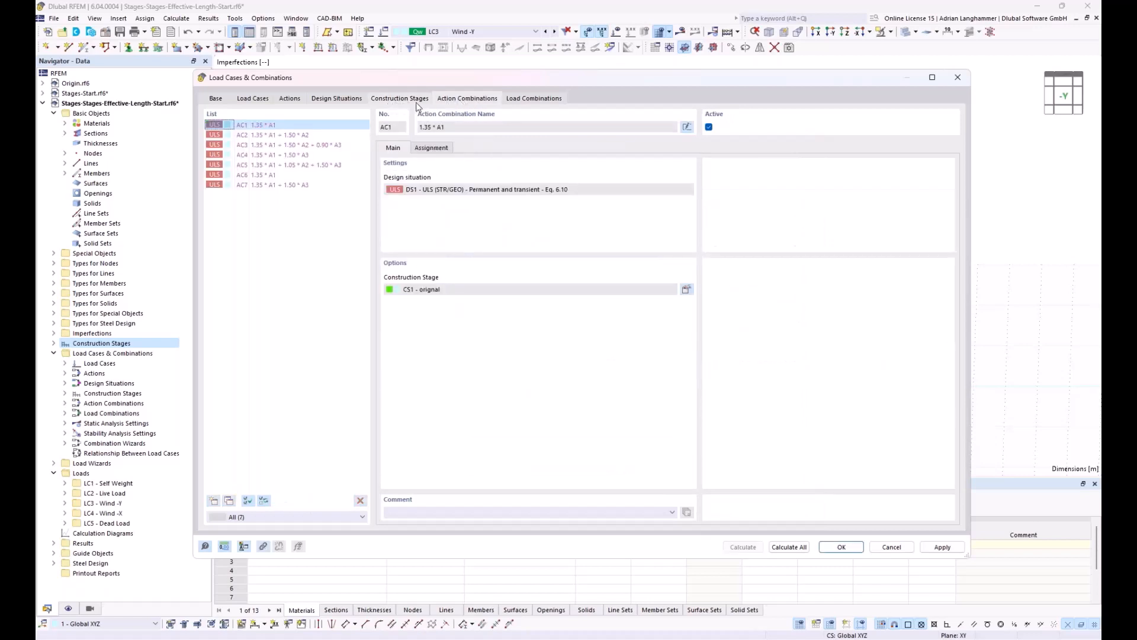
click(278, 145)
click(284, 165)
click(291, 186)
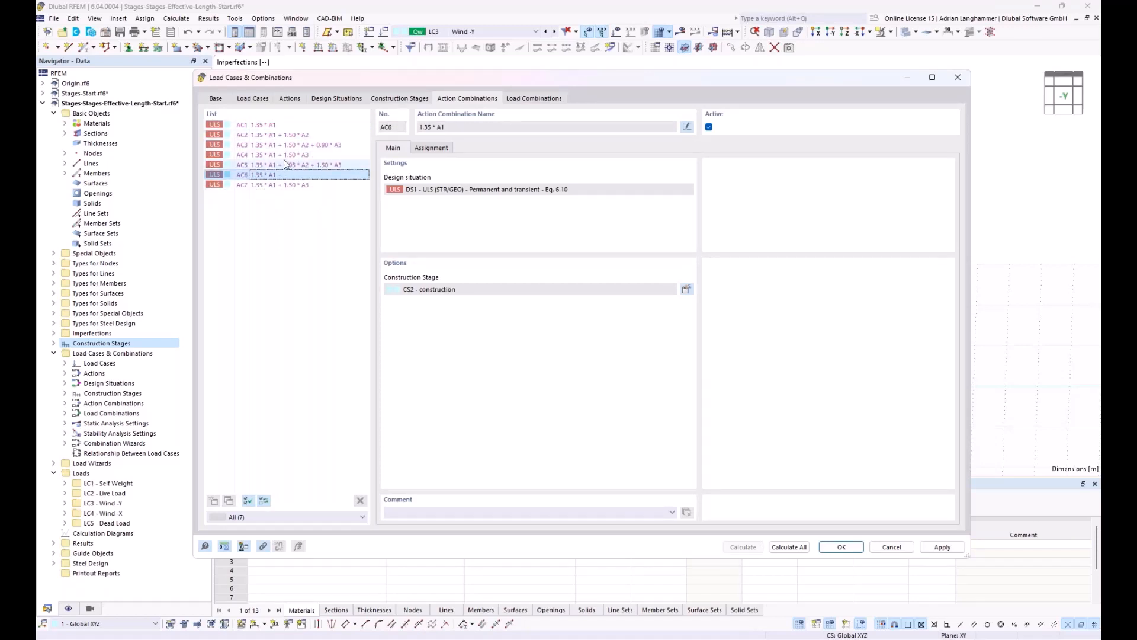
click(283, 155)
click(275, 185)
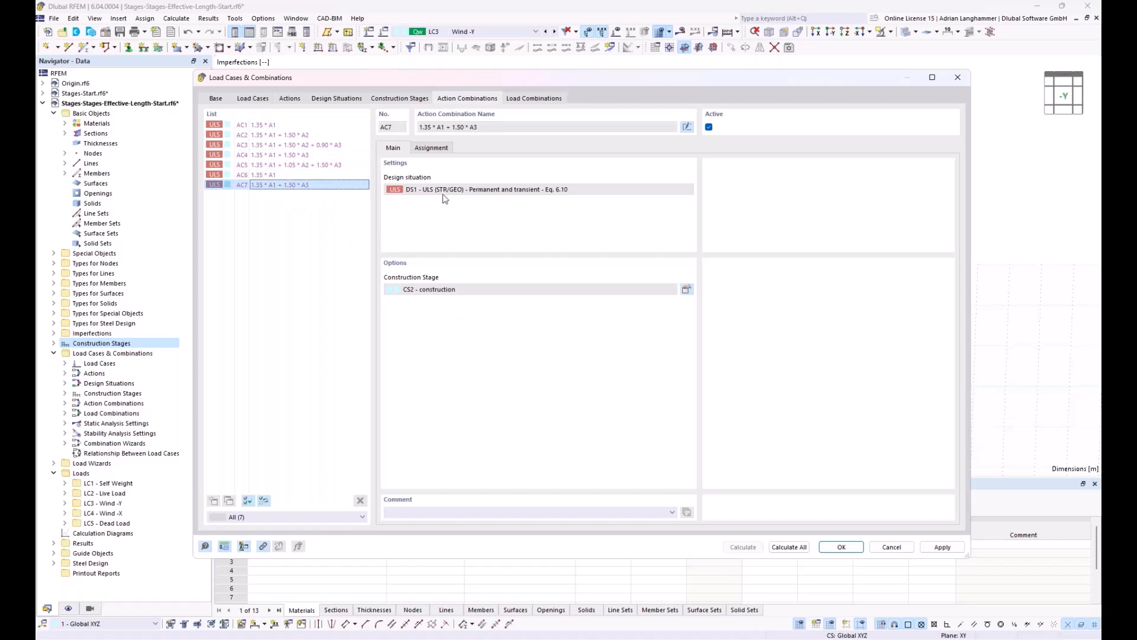
Step: Examine the generated load combinations of CS1 and CS2, including their imperfection, initial state and construction stage settings
click(532, 98)
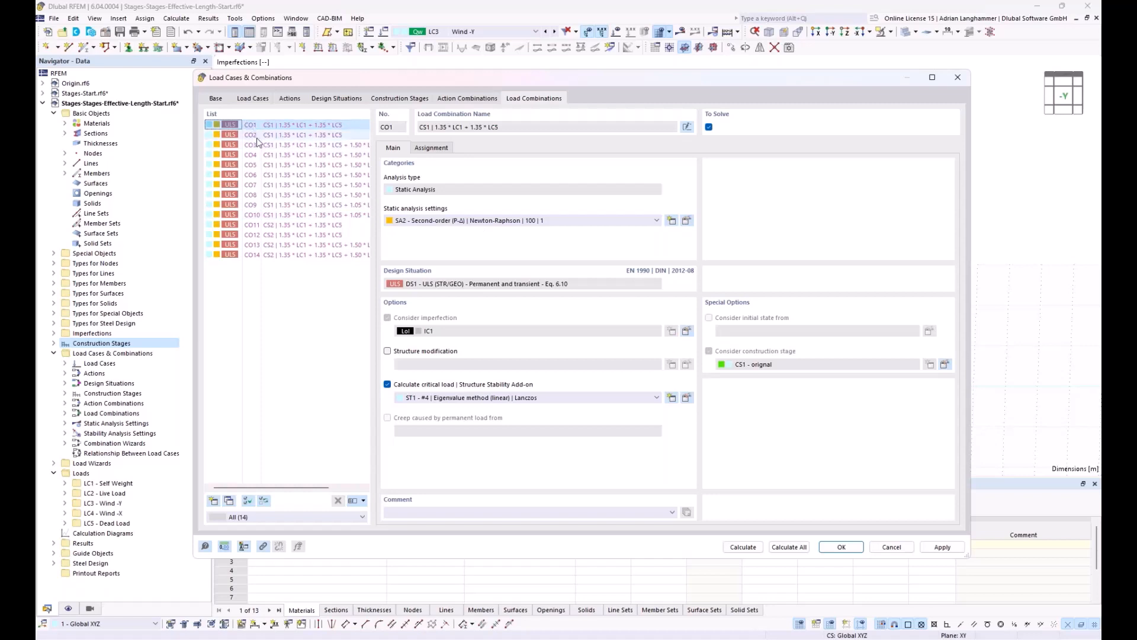
click(260, 215)
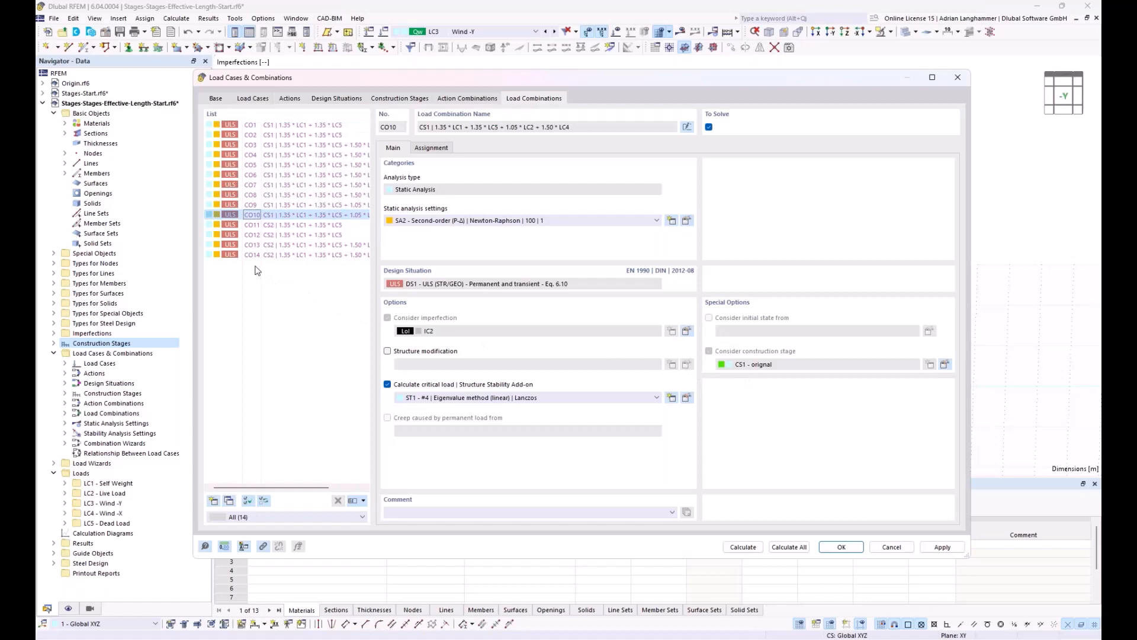
click(321, 226)
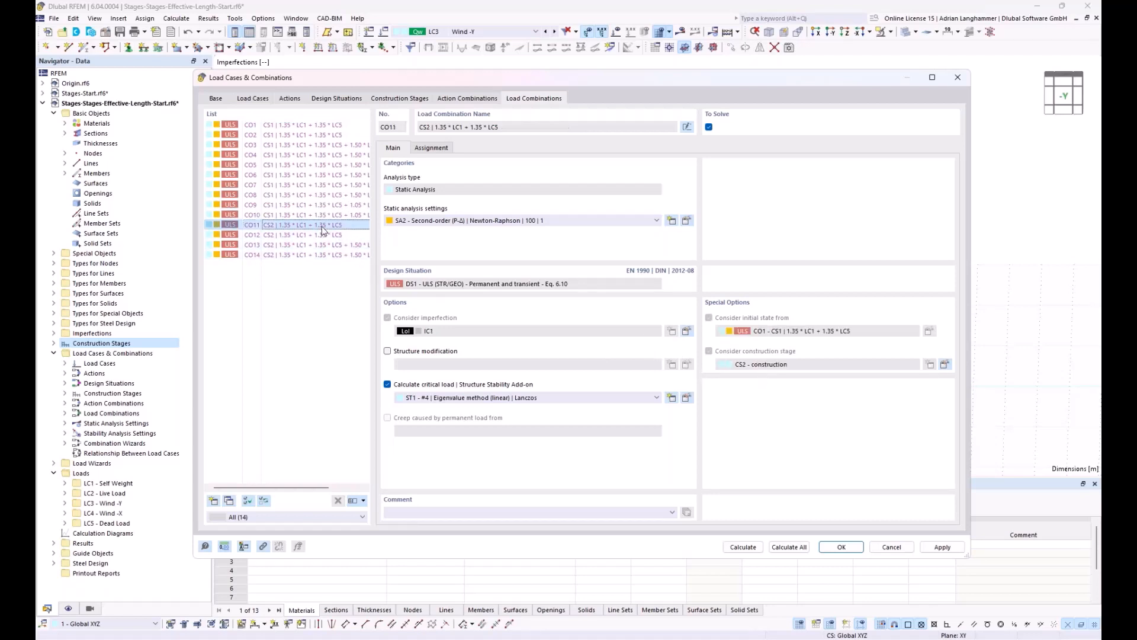
click(261, 257)
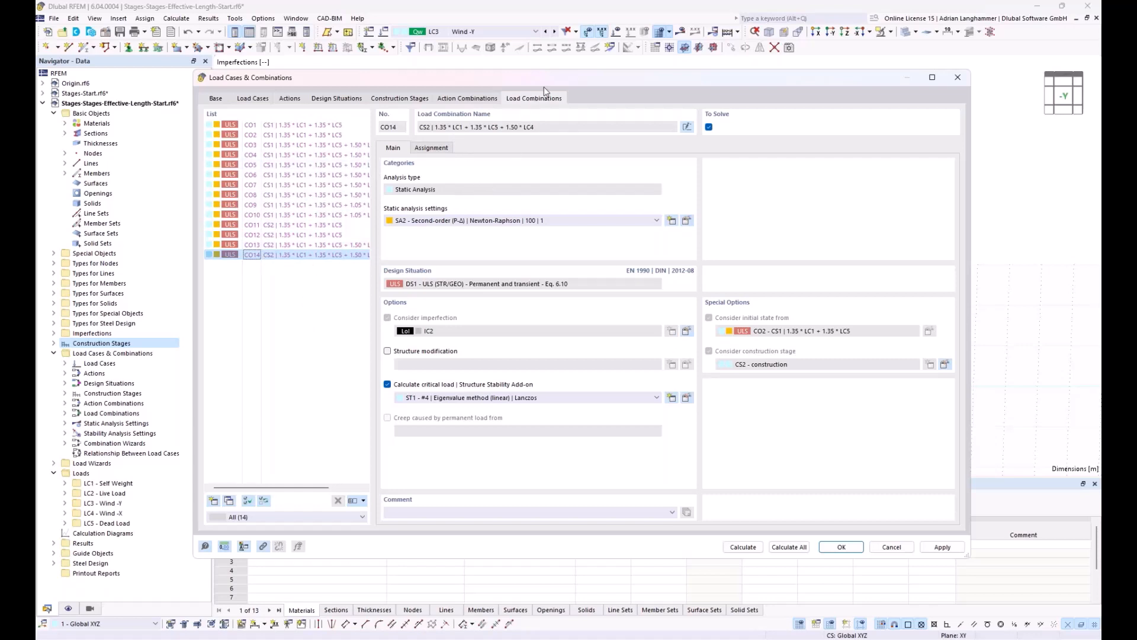
drag(557, 81, 580, 72)
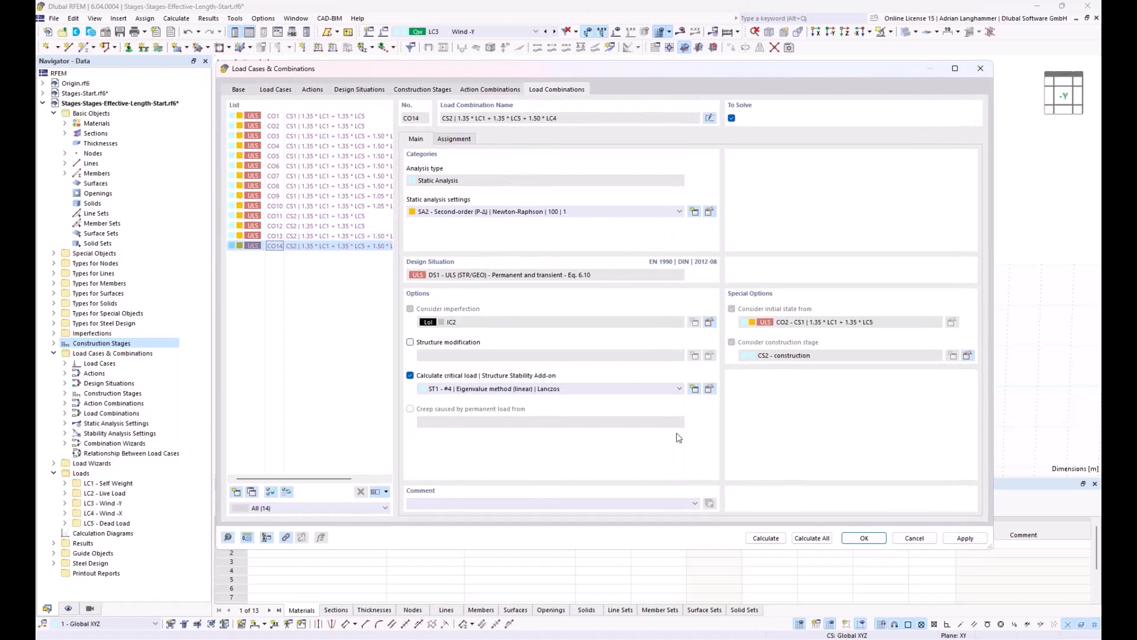
click(293, 225)
click(318, 196)
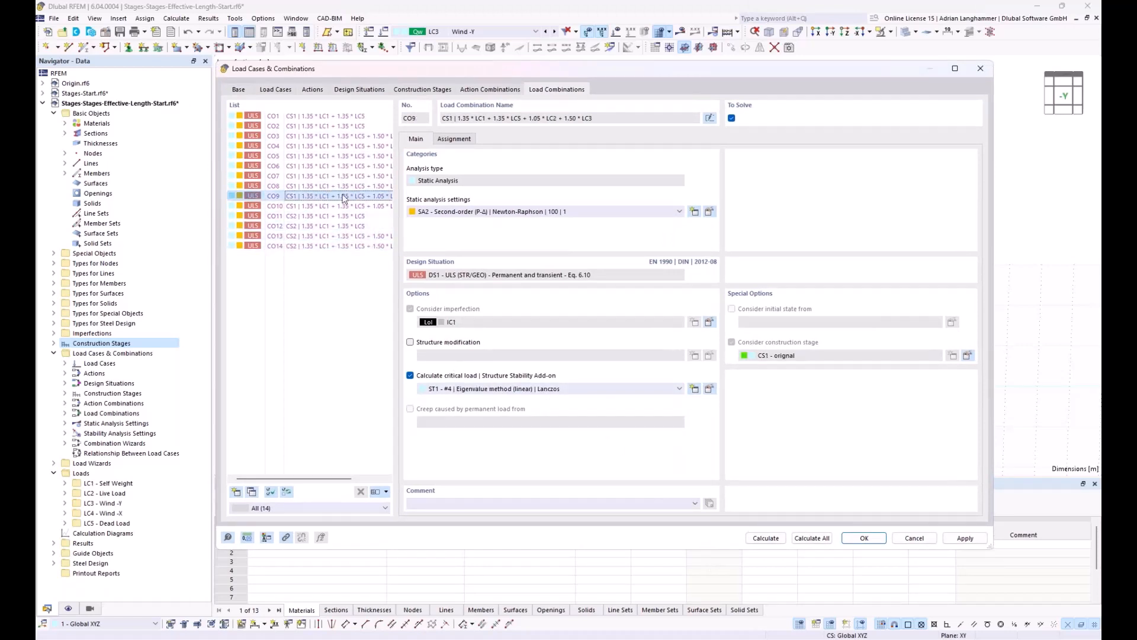
click(316, 147)
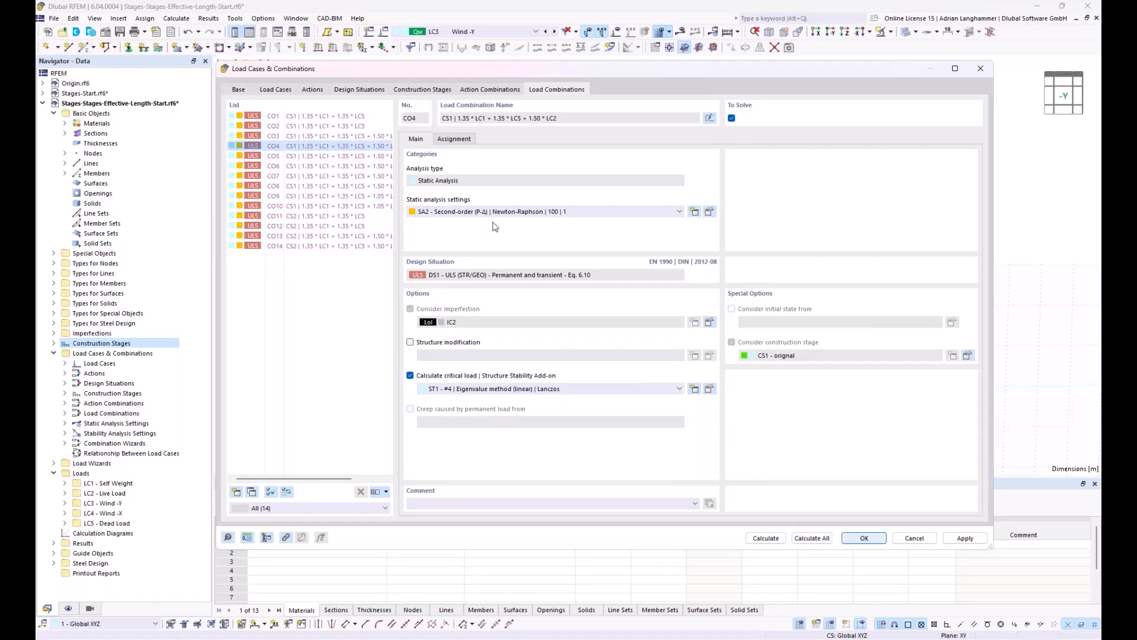
Step: Accept the load combinations and calculate and display the results of design situation DS1
key(Return)
click(399, 33)
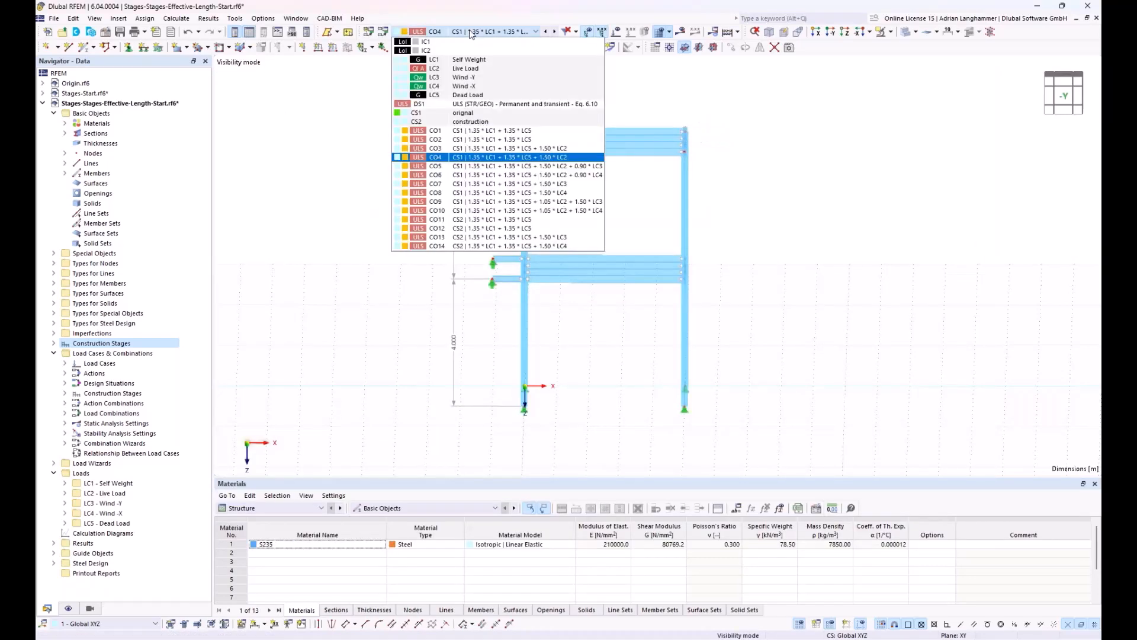
click(474, 105)
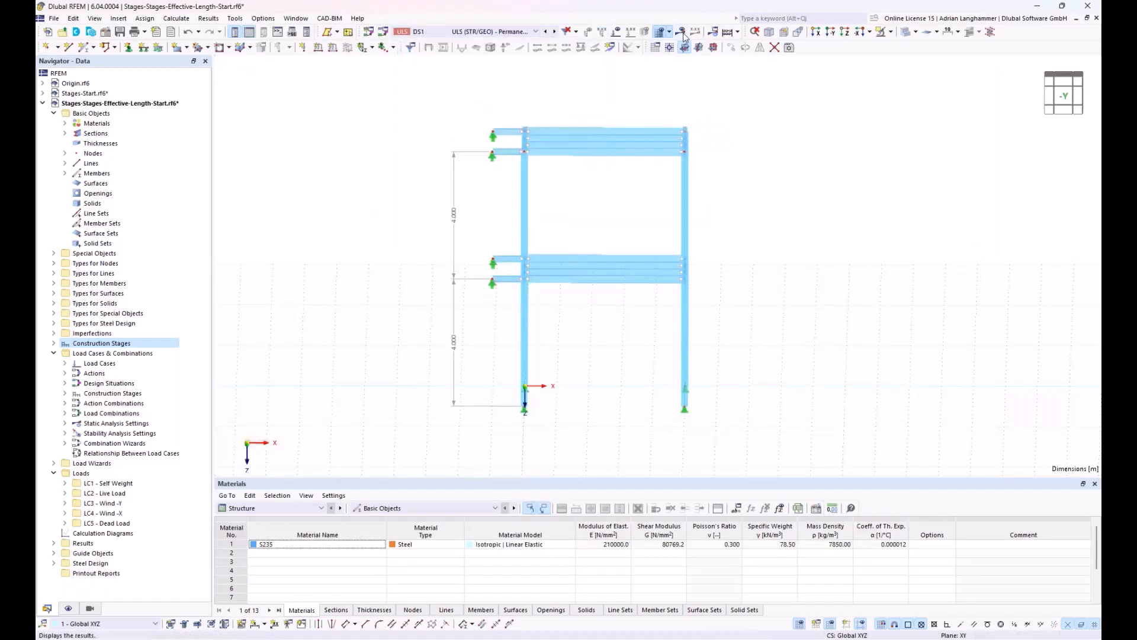
click(683, 31)
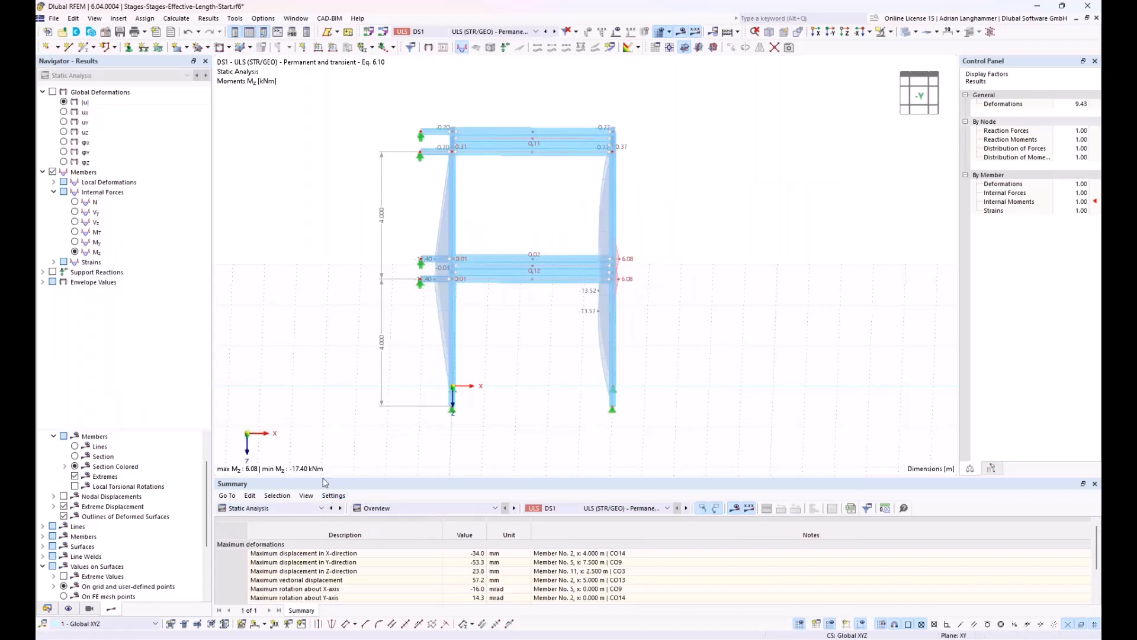
Step: Display the stability analysis critical load factors for load combination CO10
click(575, 510)
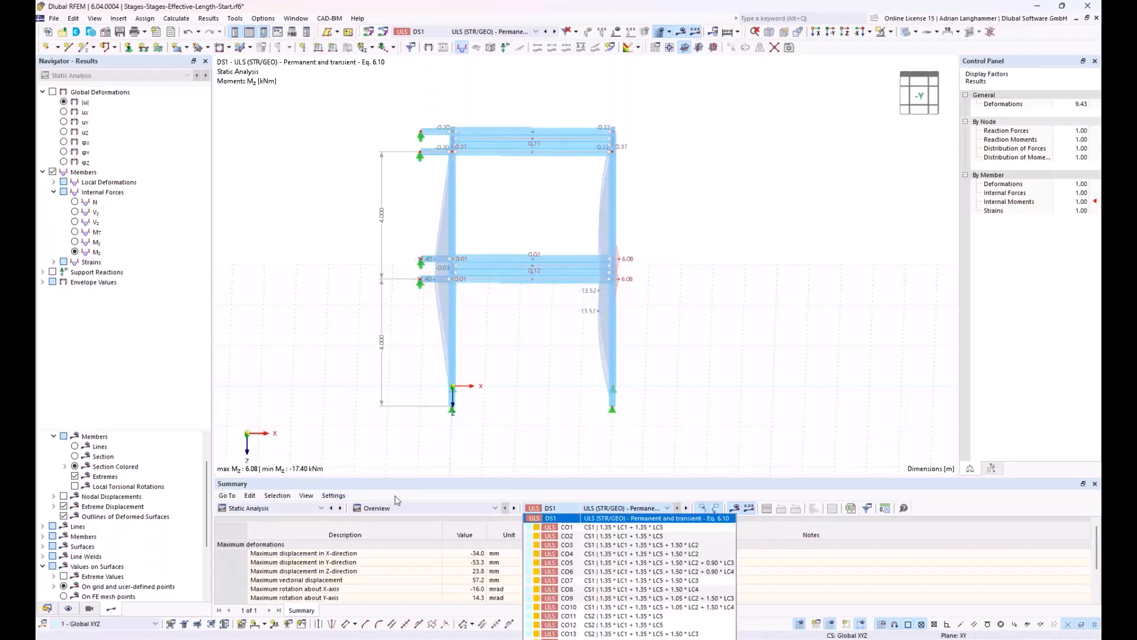
click(269, 508)
click(269, 509)
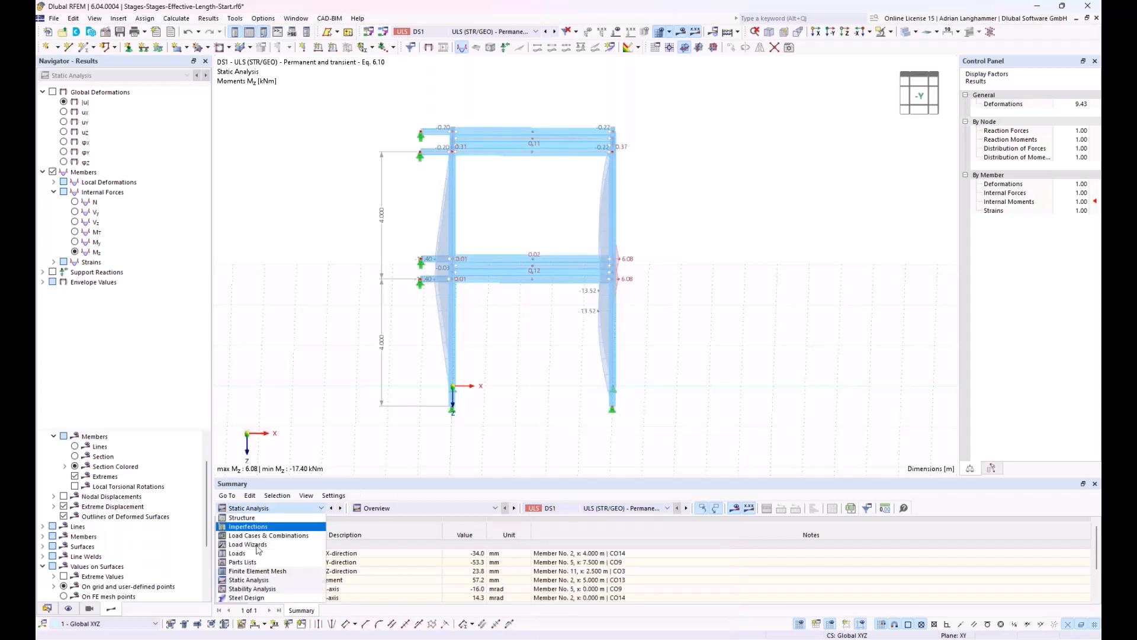
click(249, 589)
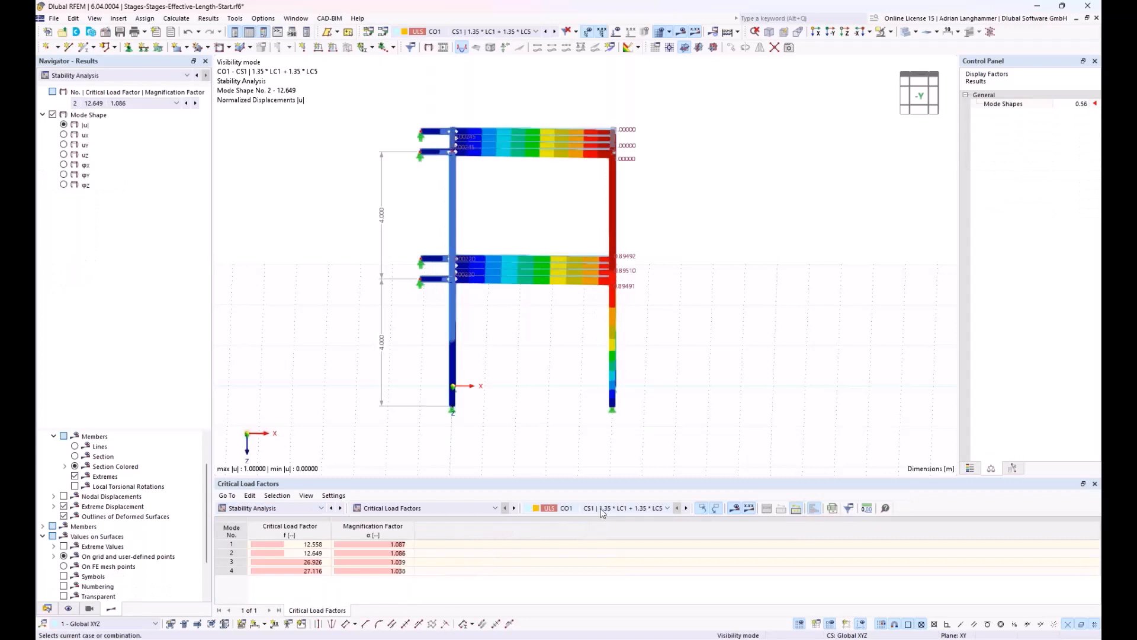
click(603, 513)
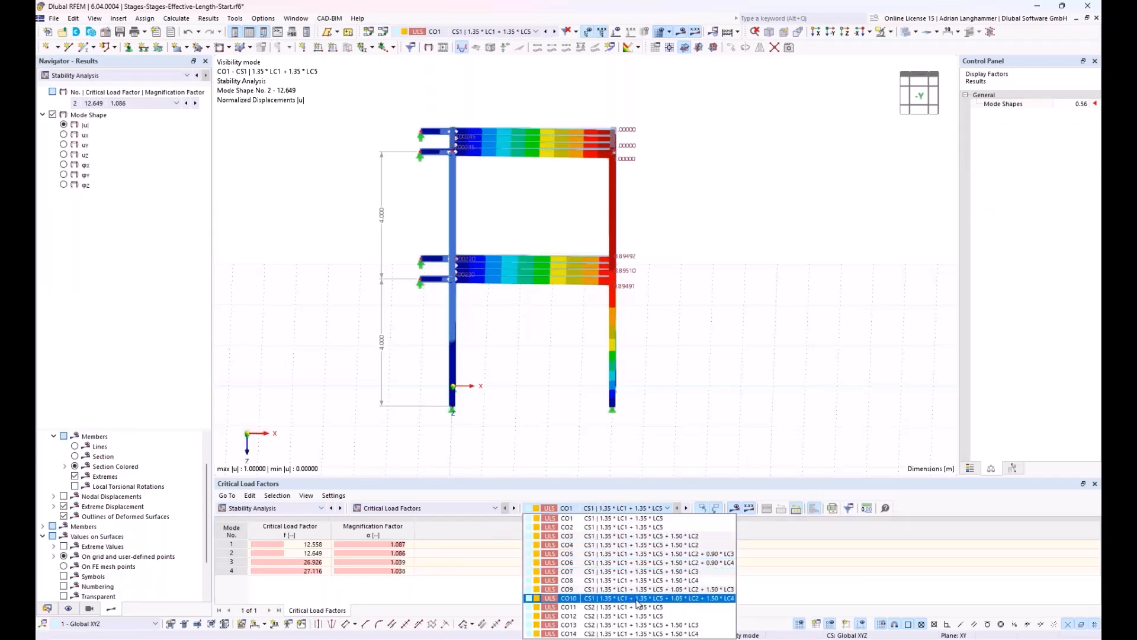
click(604, 601)
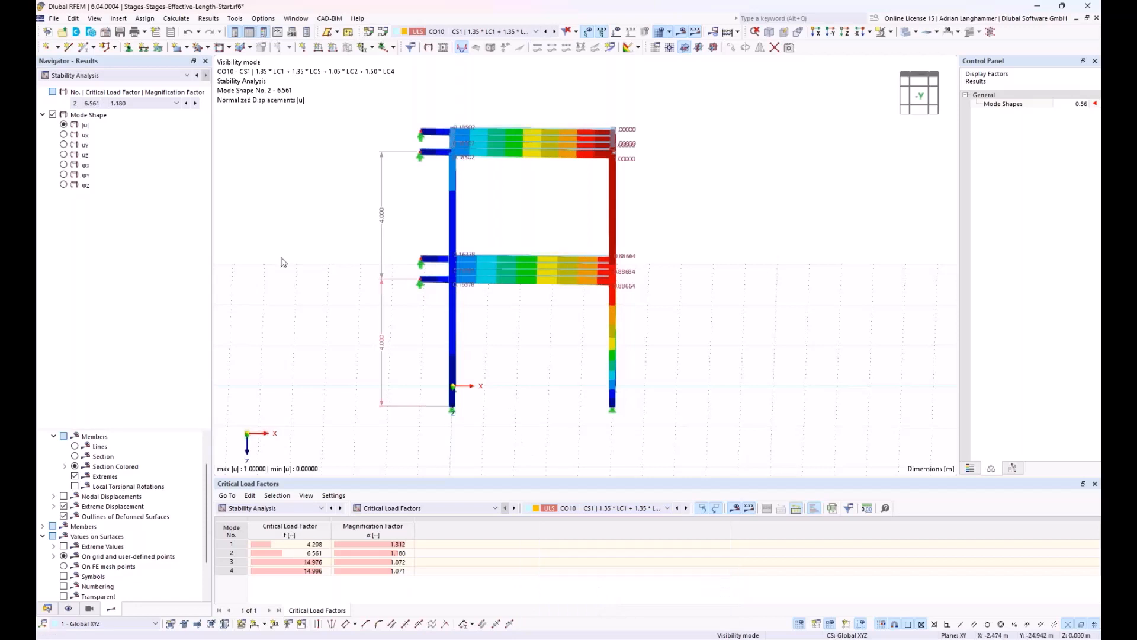
Step: Examine mode shapes 1 to 3 of CO10 on the frame's columns
click(186, 103)
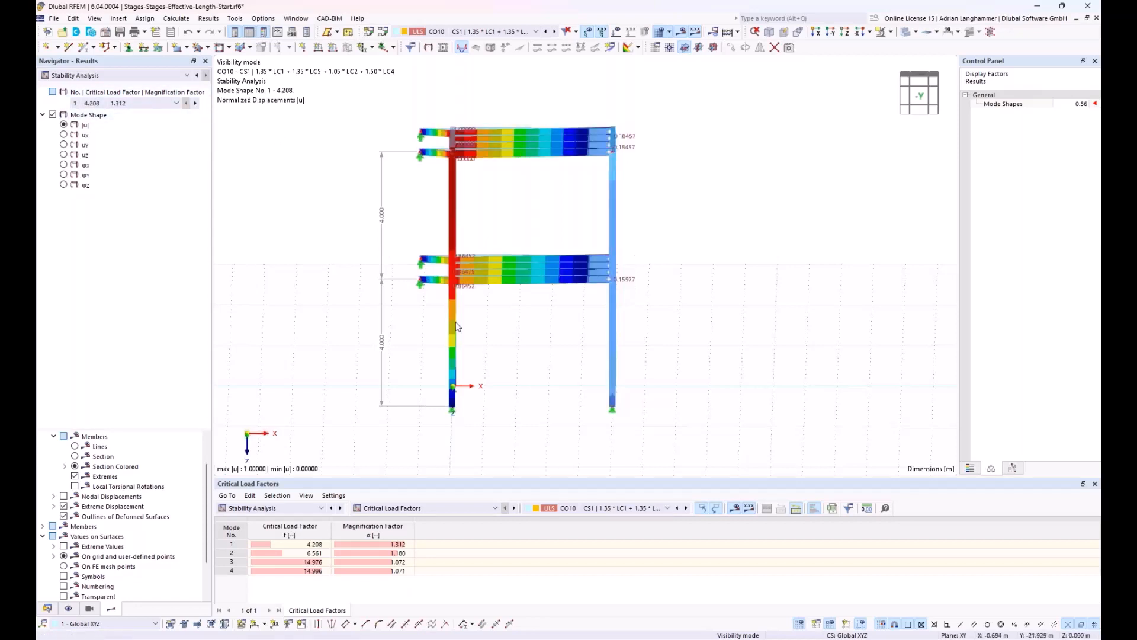
click(196, 104)
click(196, 104)
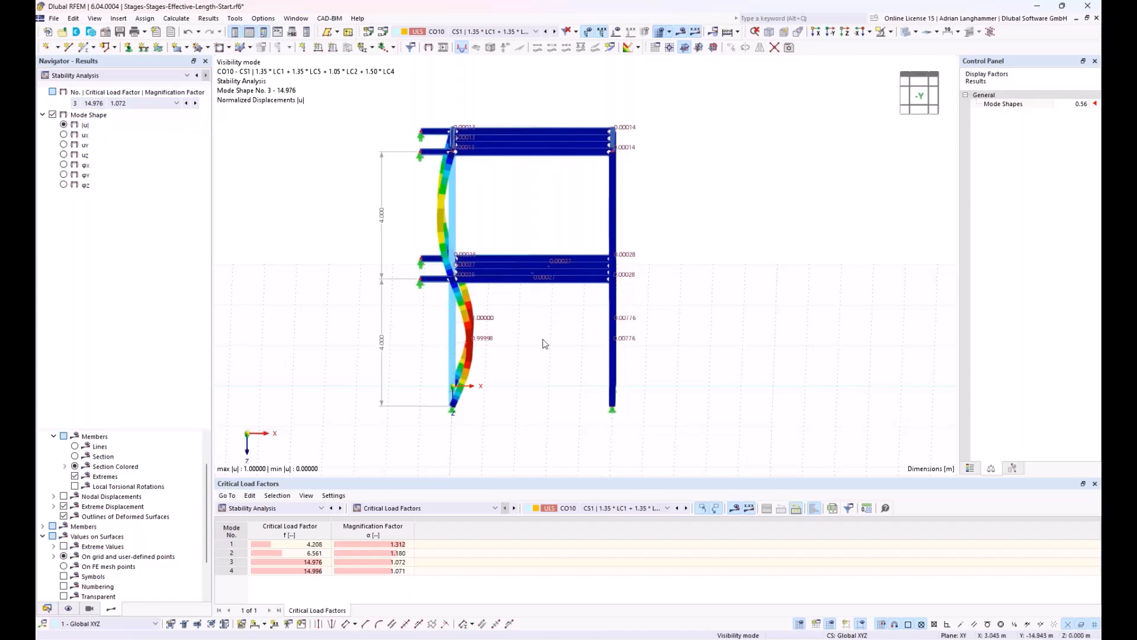
middle_drag(535, 347, 548, 354)
ctrl+middle_drag(547, 354, 541, 338)
scroll(540, 339, up, 1)
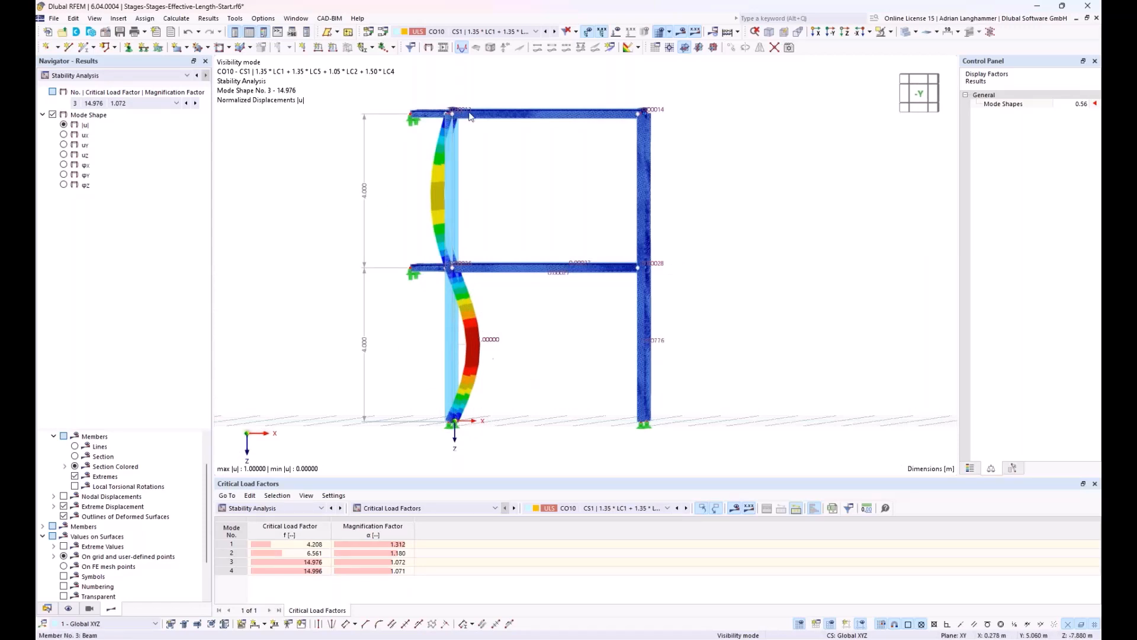
middle_drag(535, 331, 536, 294)
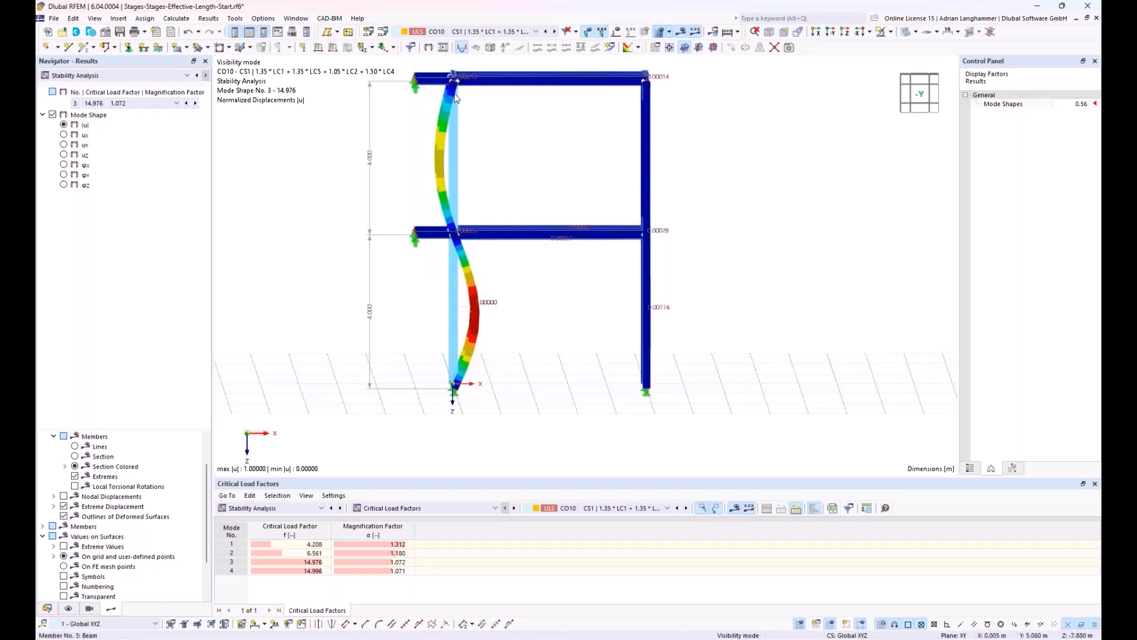
Step: Display the stability results of load combination CO14 and examine the columns' buckling in mode shape 2
click(577, 509)
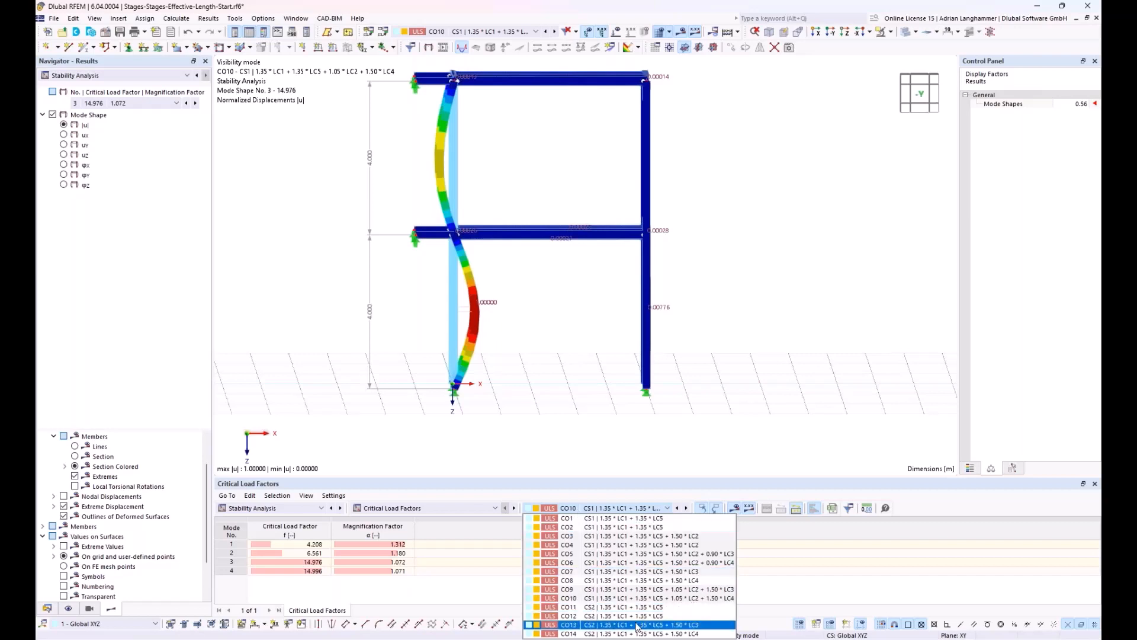
click(568, 634)
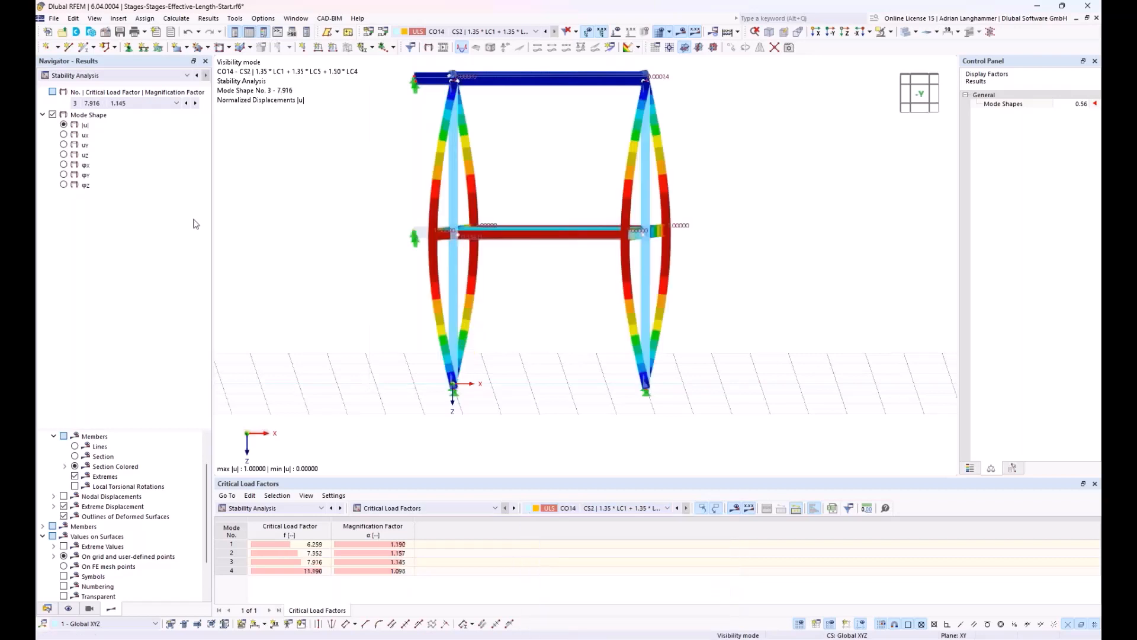
click(165, 105)
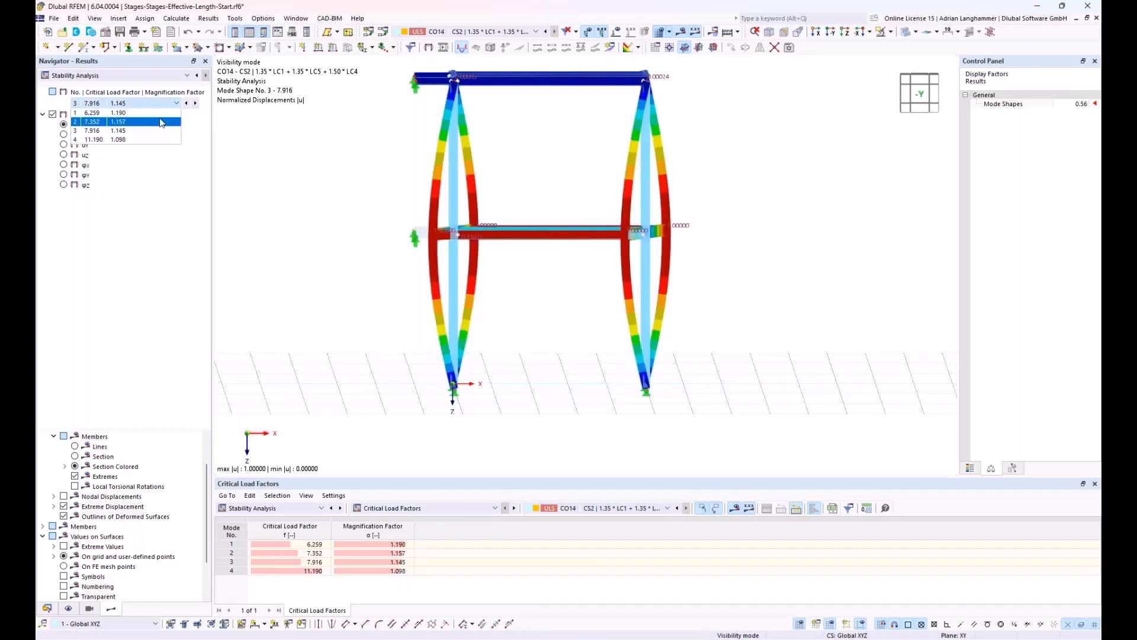
click(162, 122)
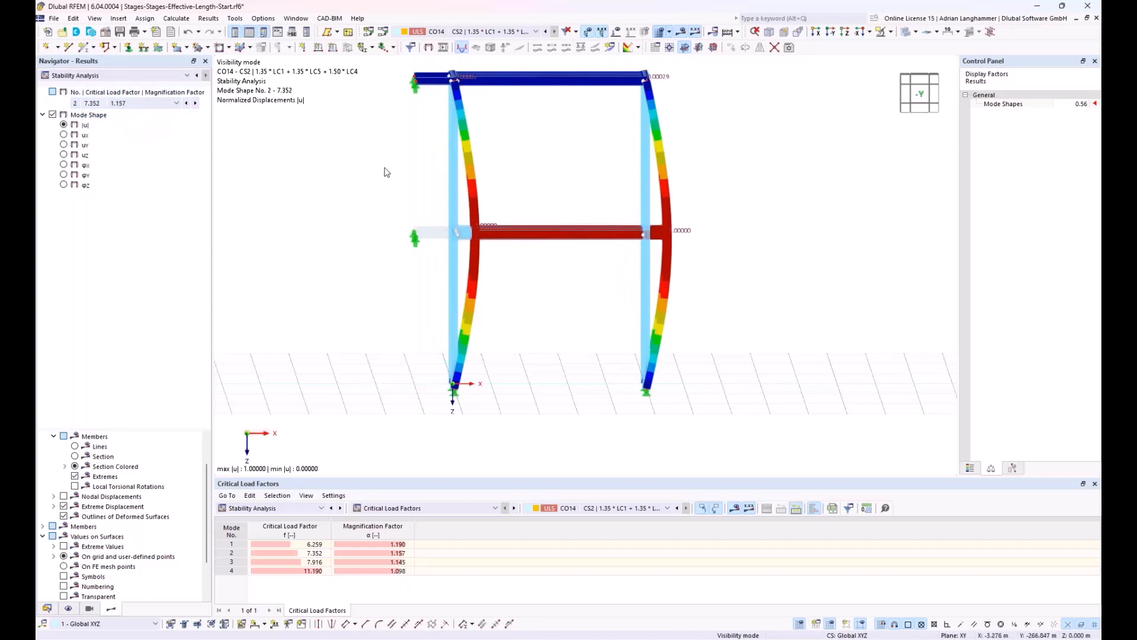
middle_drag(580, 332, 581, 330)
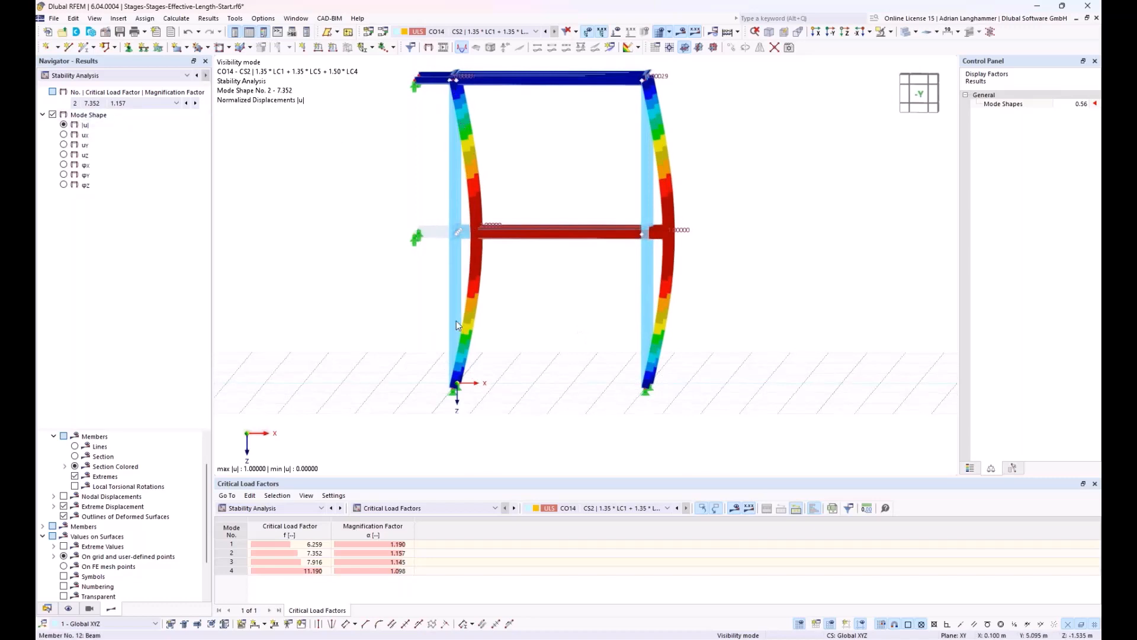
ctrl+middle_drag(524, 300, 528, 301)
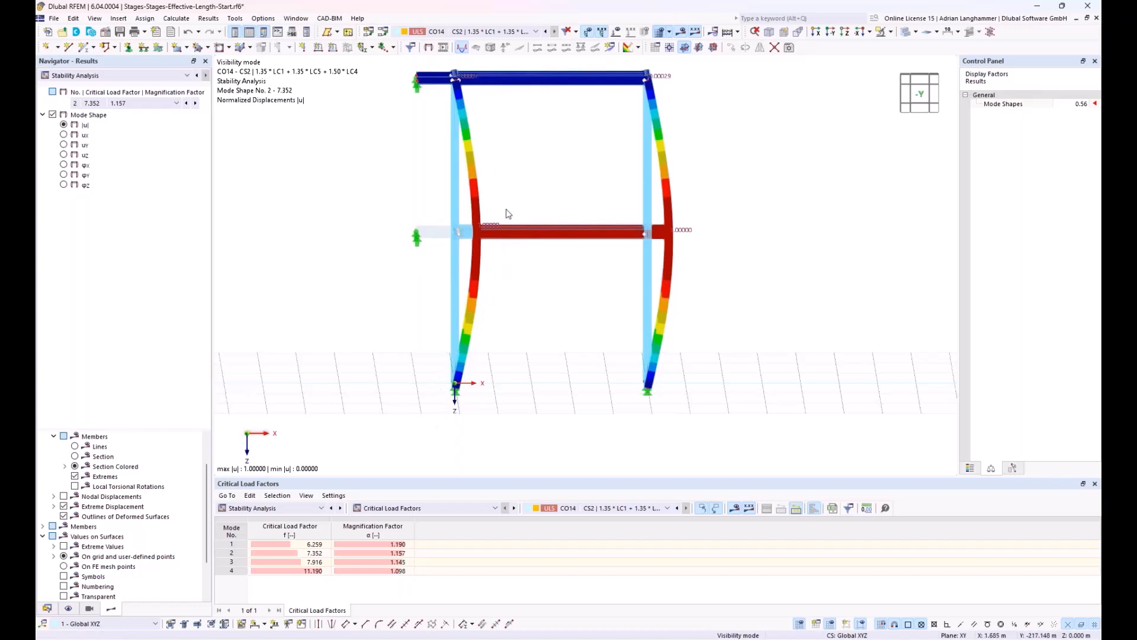
mouse_move(496, 241)
Step: Review the nodal supports and effective length factors of the steel design effective length "two waved" alongside the buckling shape
click(46, 609)
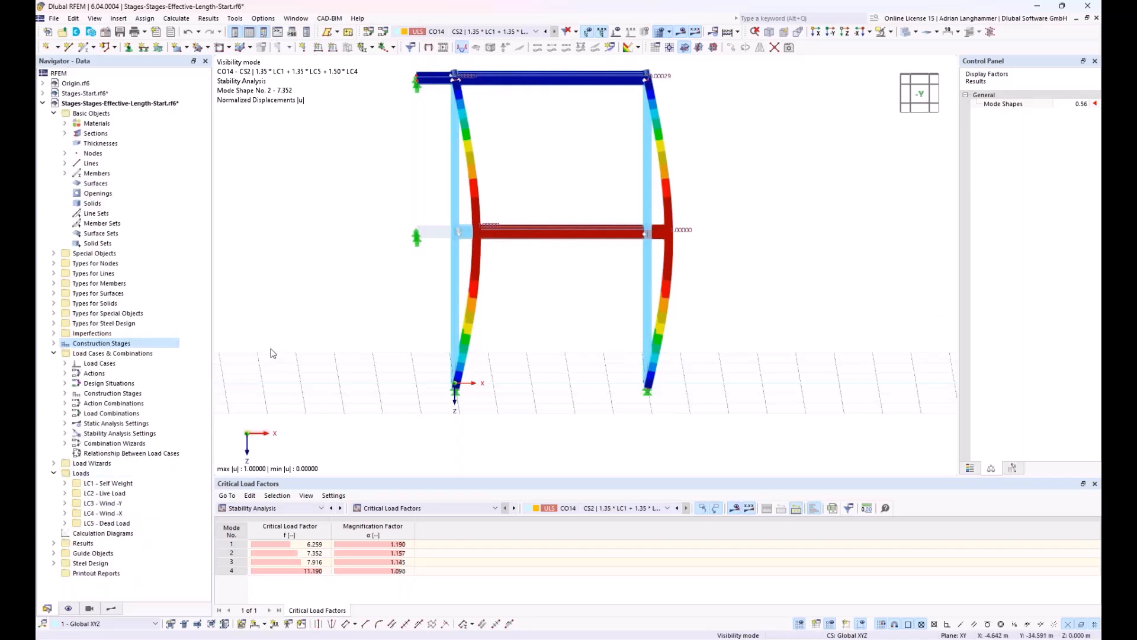
click(55, 323)
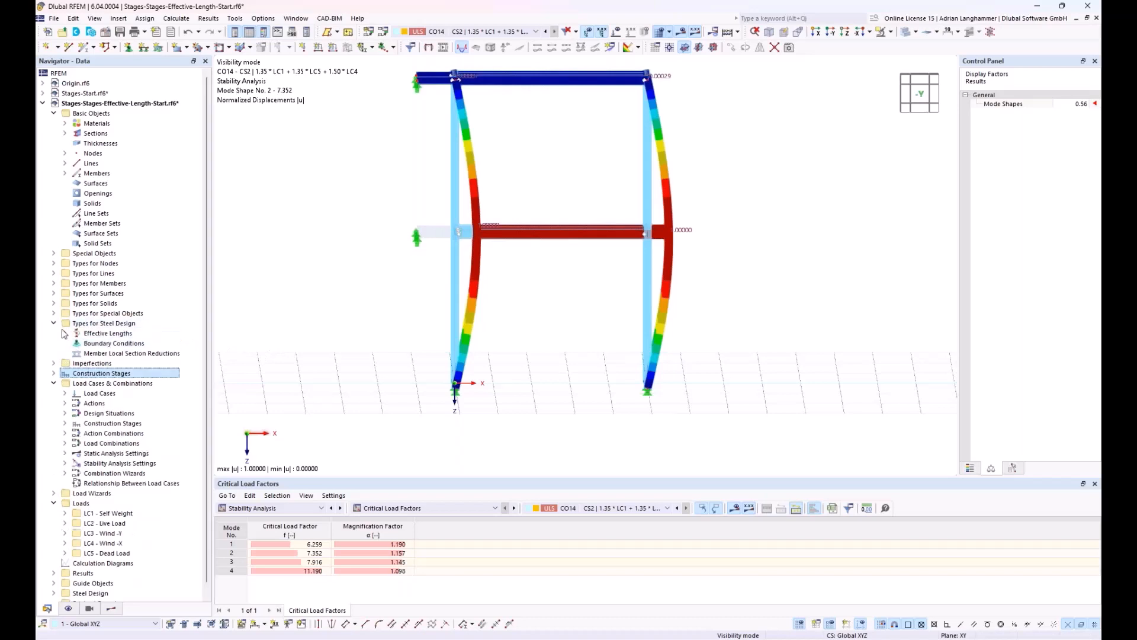
click(65, 333)
click(105, 344)
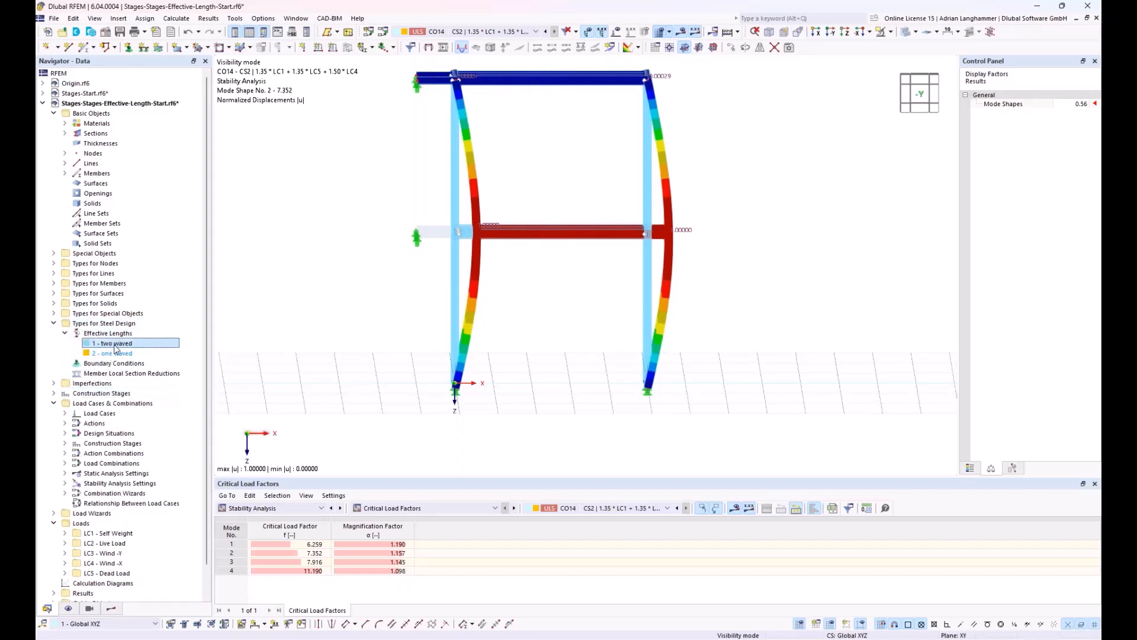
double_click(116, 349)
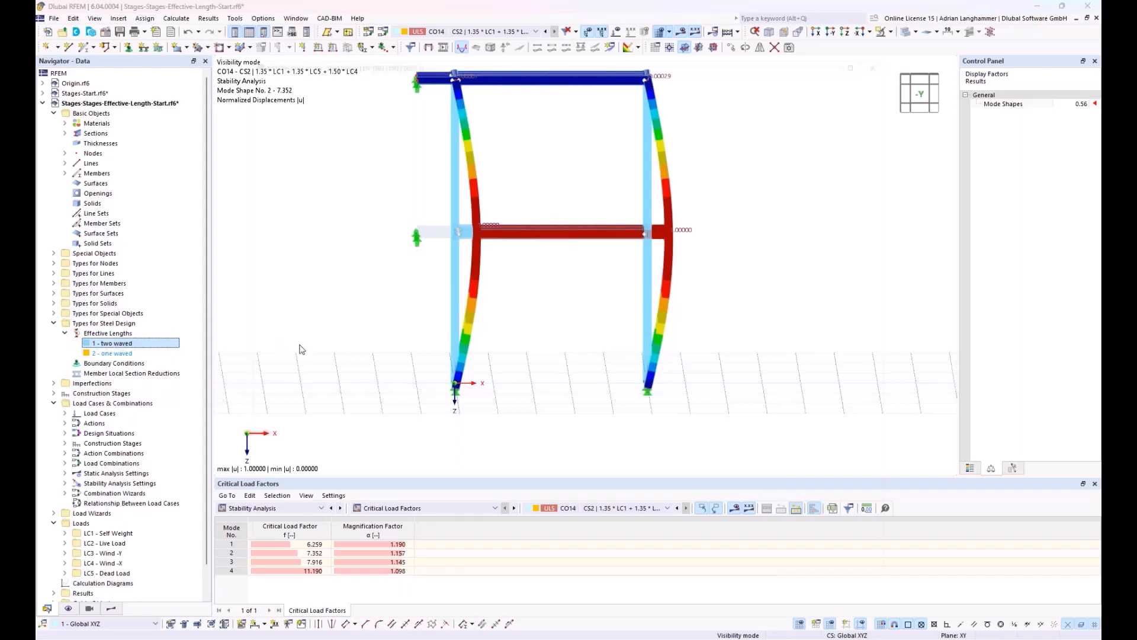
click(412, 86)
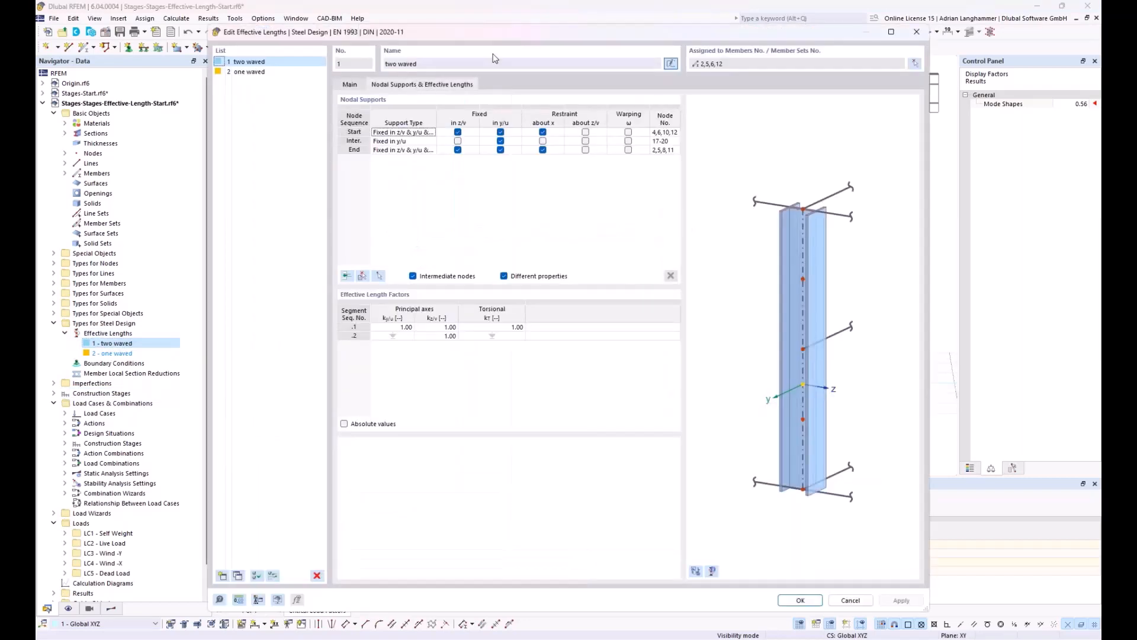
drag(507, 35, 641, 390)
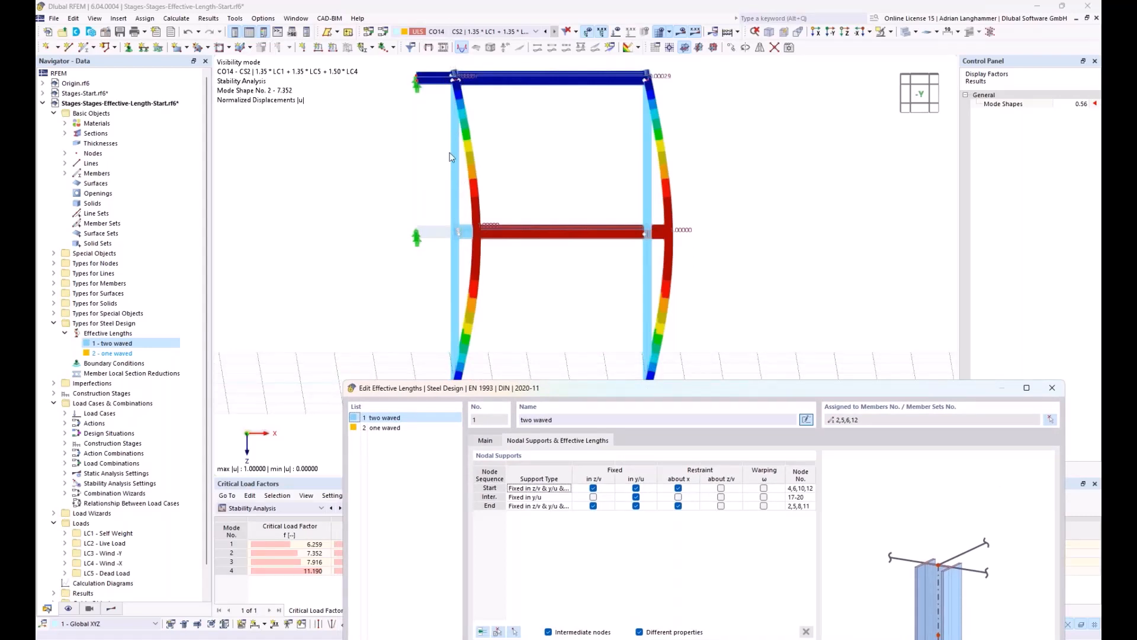
Step: Compare the nodal supports of the "one waved" effective length with the columns' mode shape and close the effective length settings
click(415, 427)
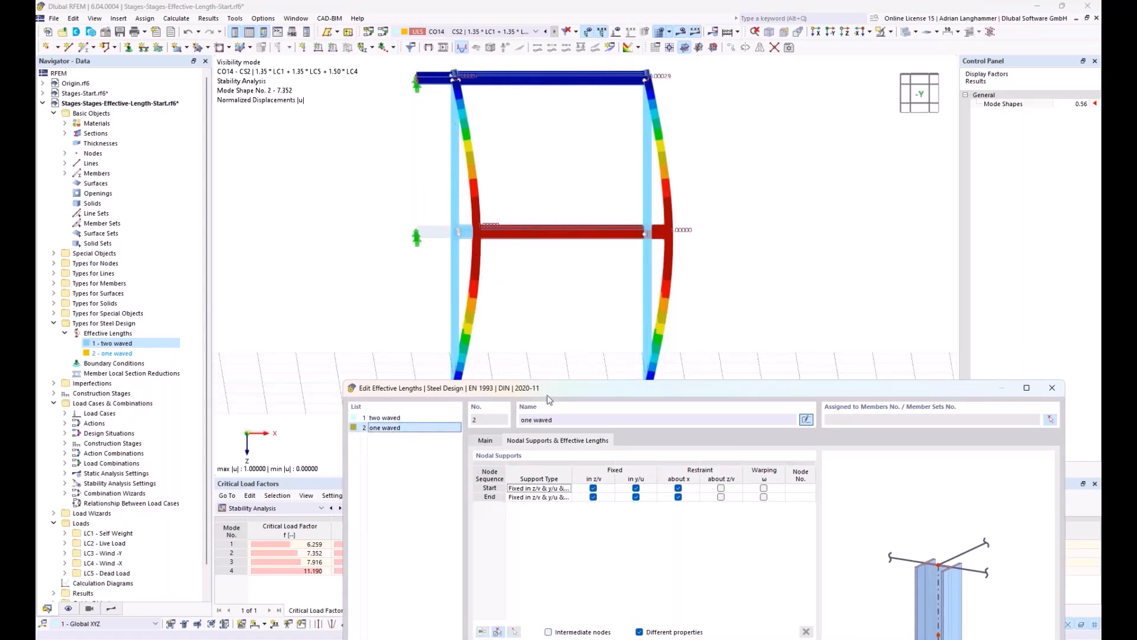
drag(549, 396, 543, 235)
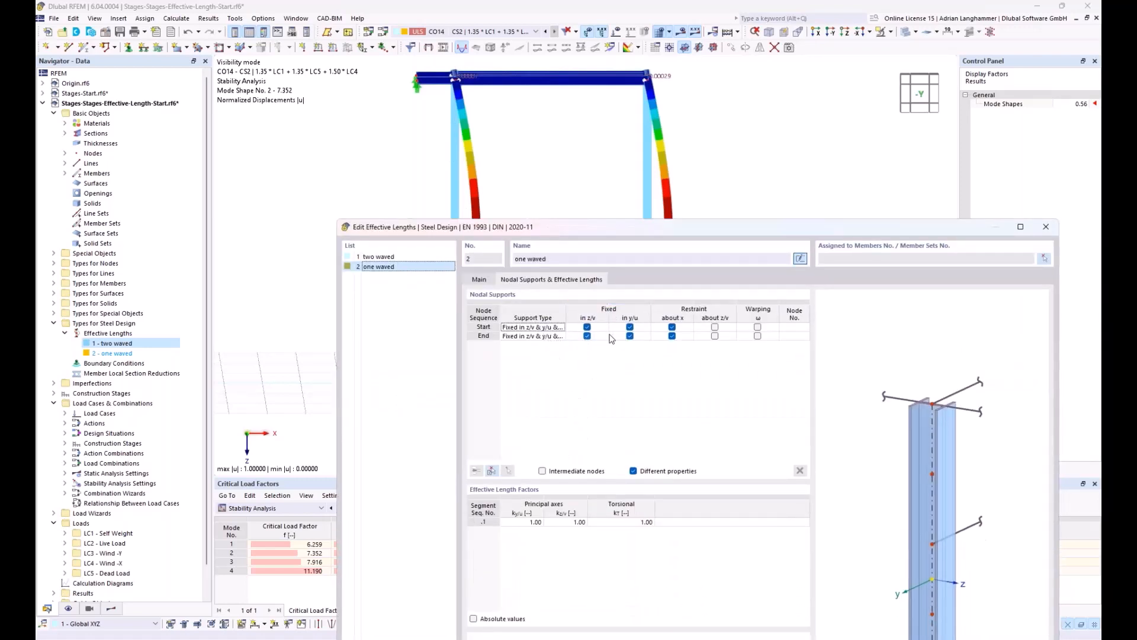
drag(575, 229, 528, 442)
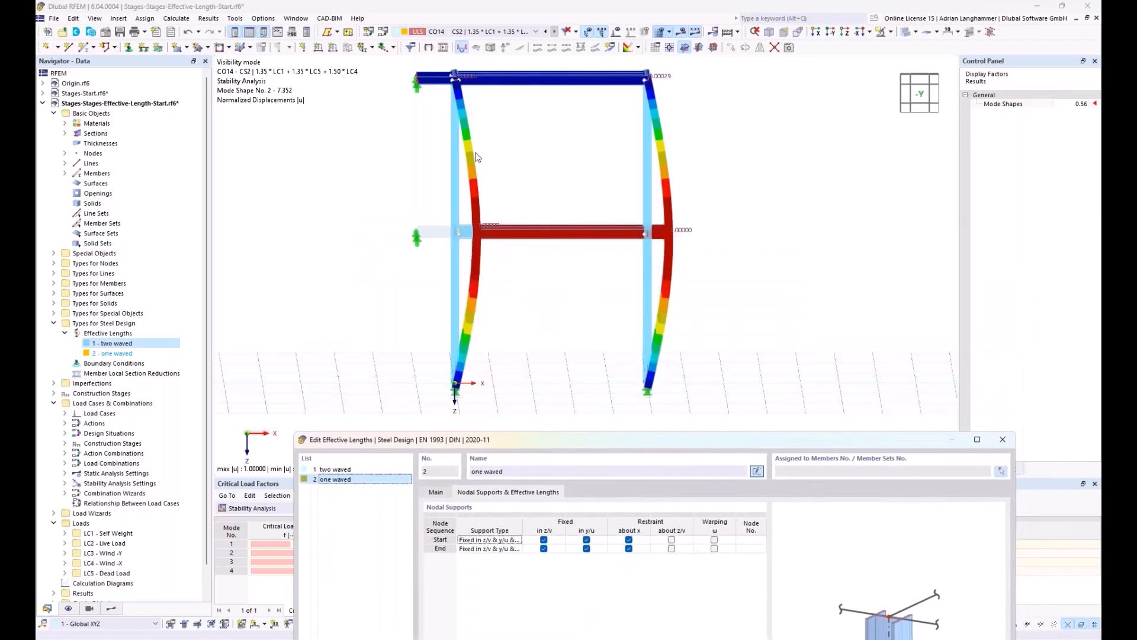
drag(640, 444, 553, 104)
drag(698, 105, 676, 47)
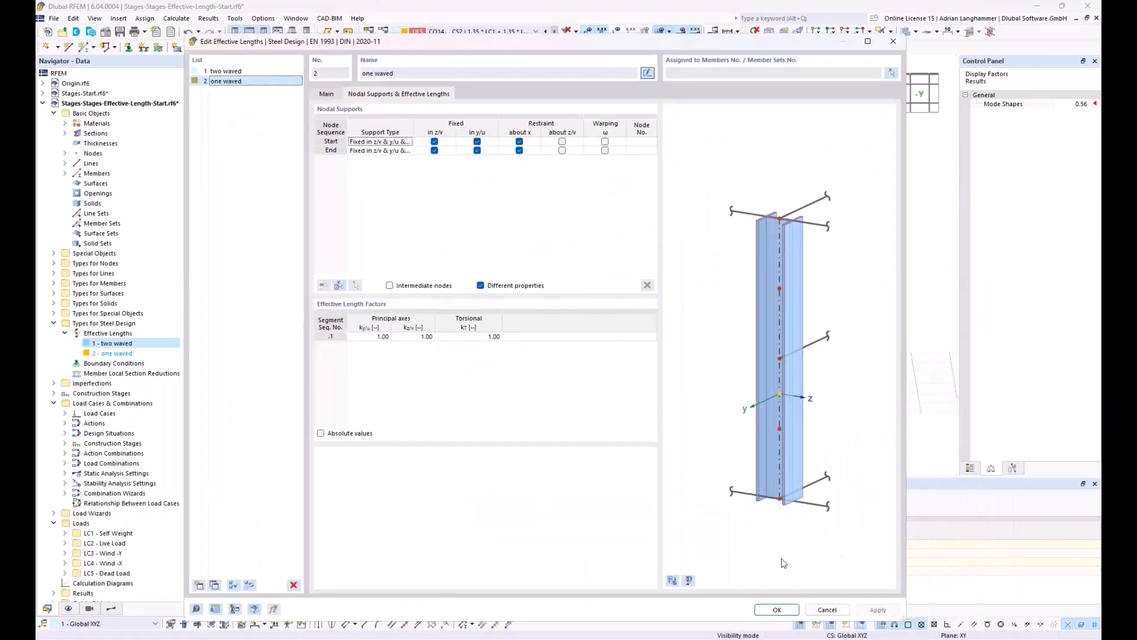
click(777, 610)
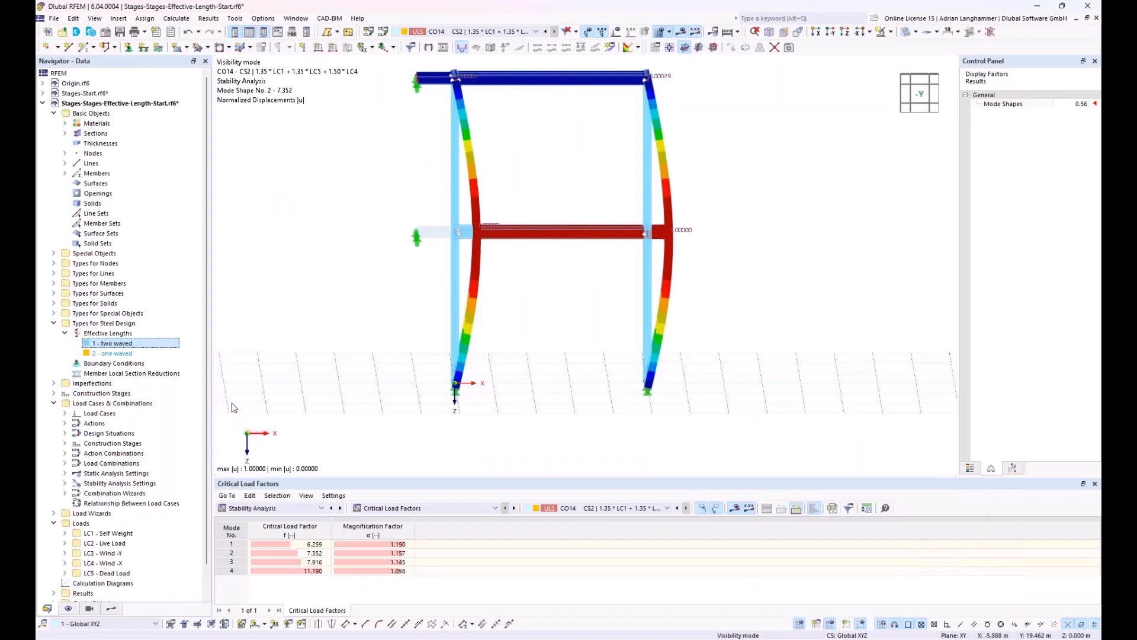
Step: Add a member property modification to construction stage CS2 "construction" for the four columns, members 2, 5, 6 and 12
click(54, 394)
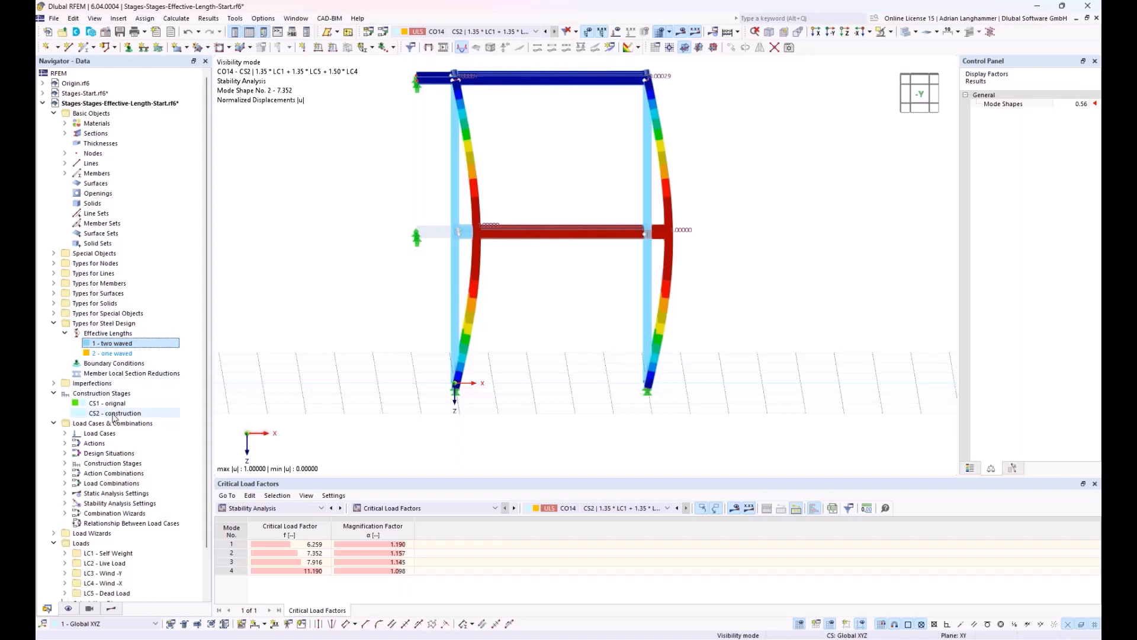
double_click(91, 414)
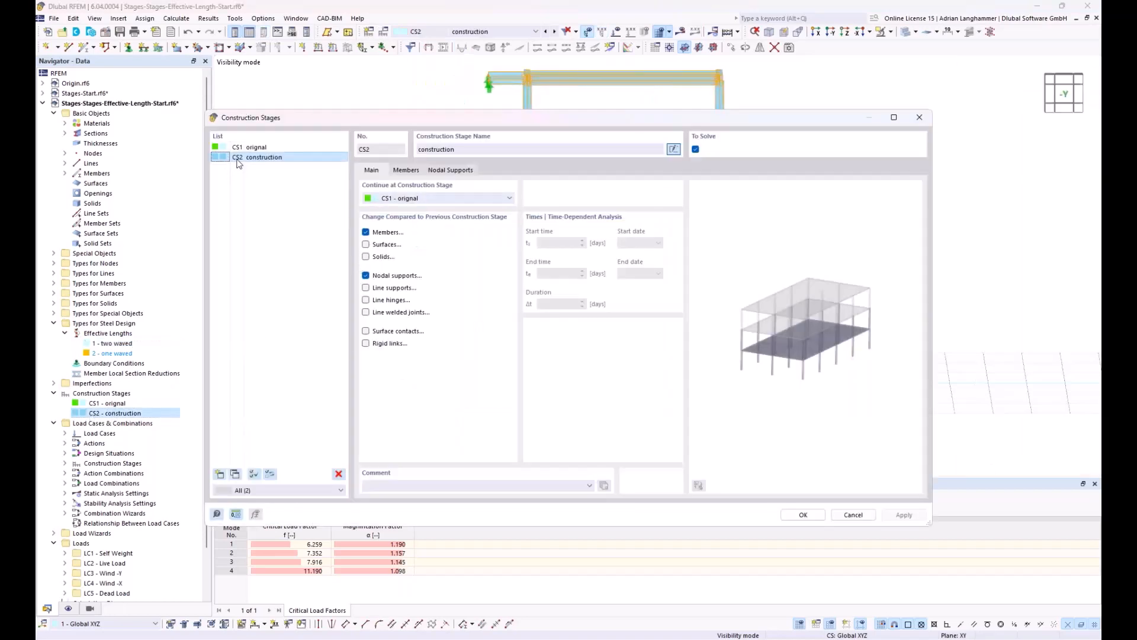
click(406, 171)
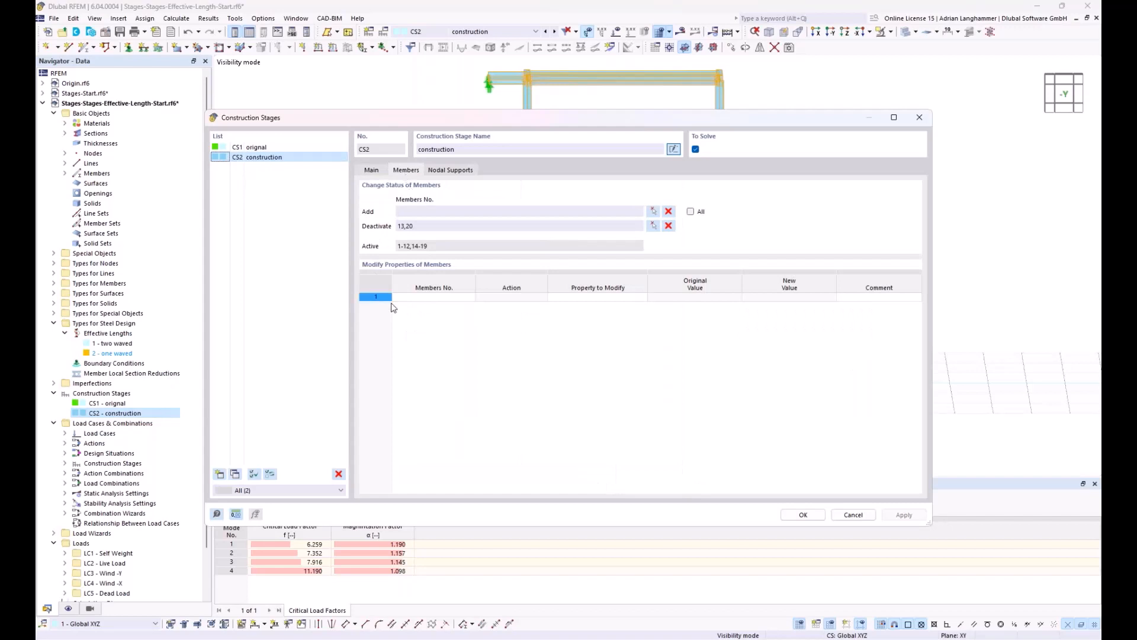
drag(514, 122, 543, 393)
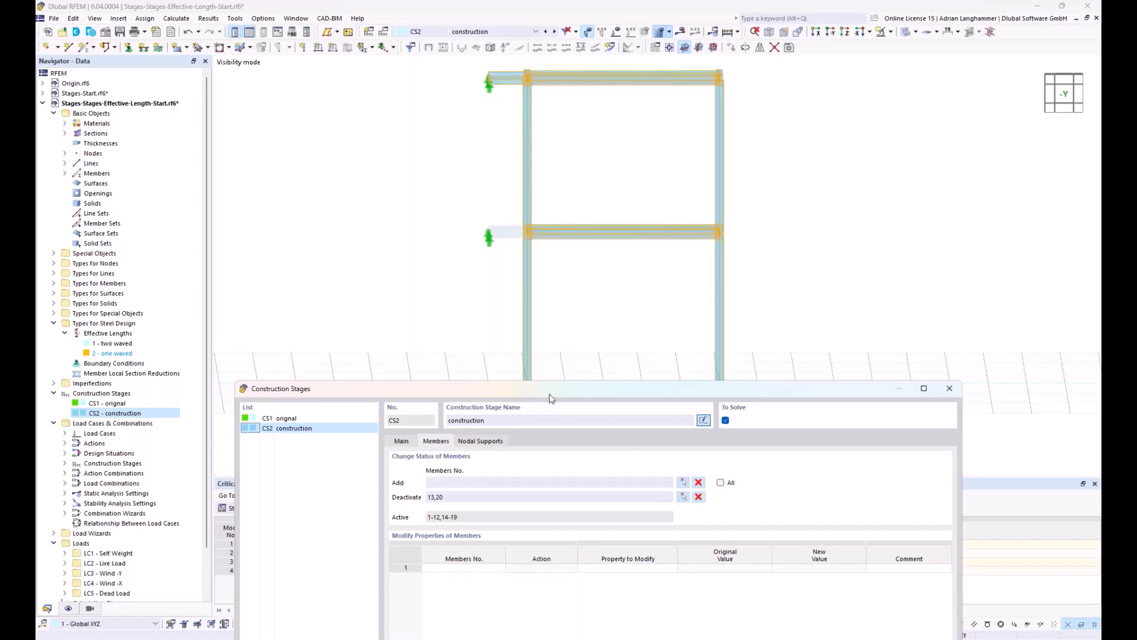
drag(556, 390, 550, 147)
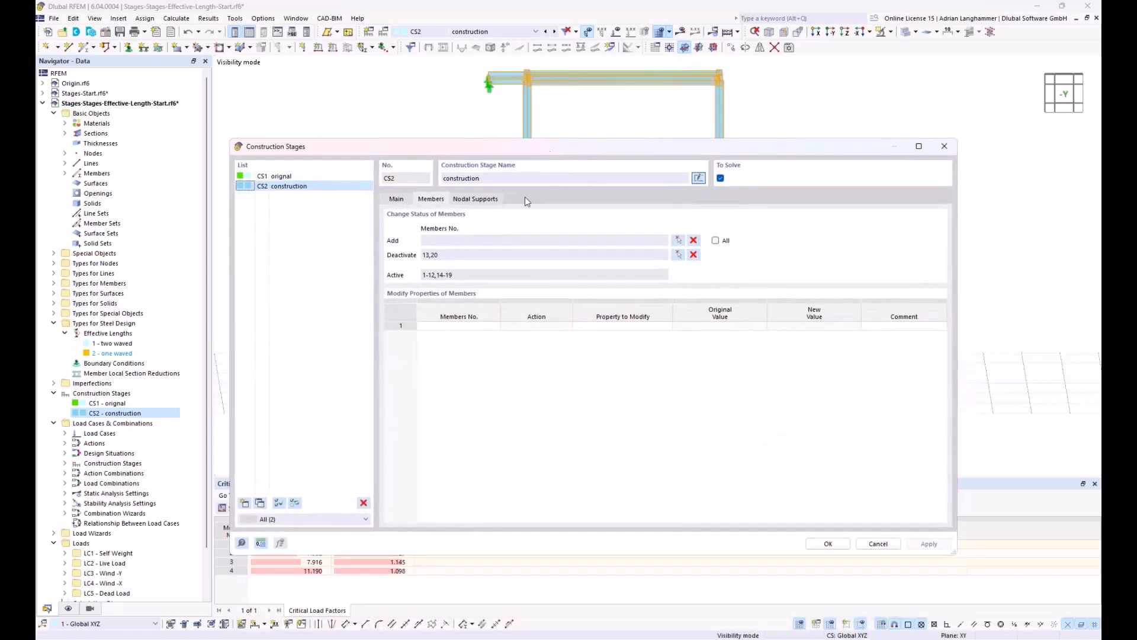
click(475, 327)
click(495, 326)
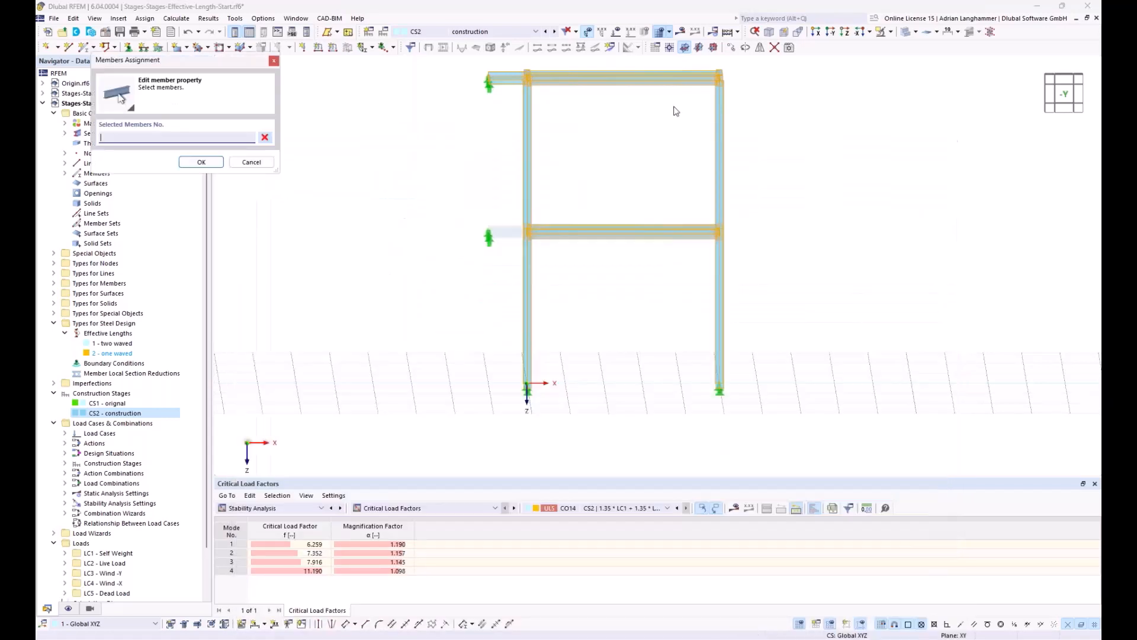
drag(786, 173, 493, 124)
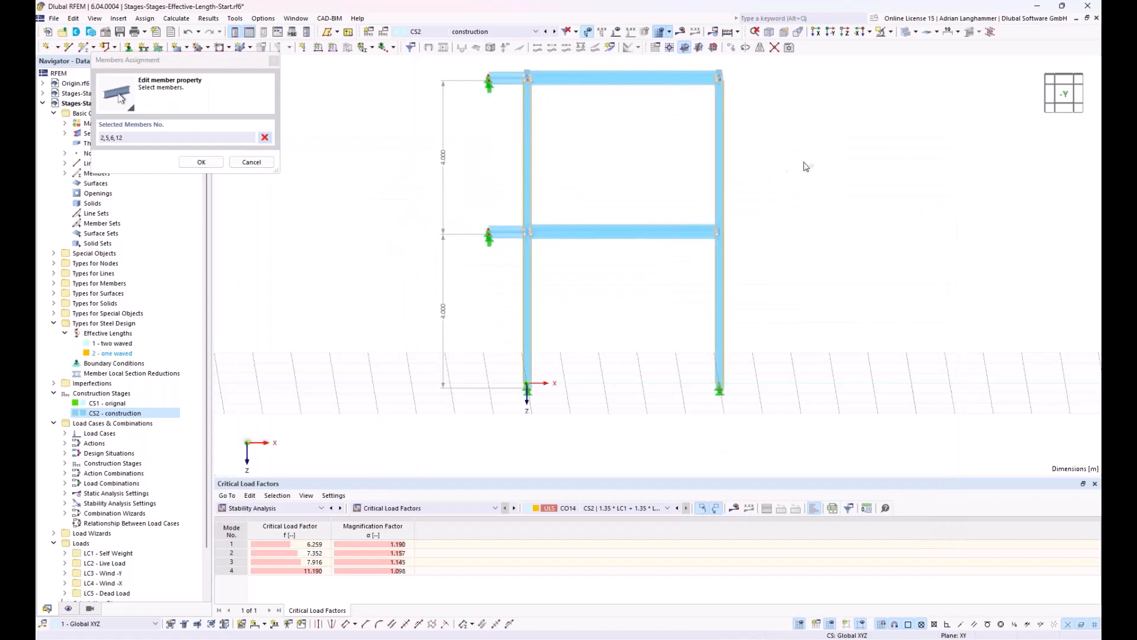
ctrl+middle_drag(804, 164, 685, 145)
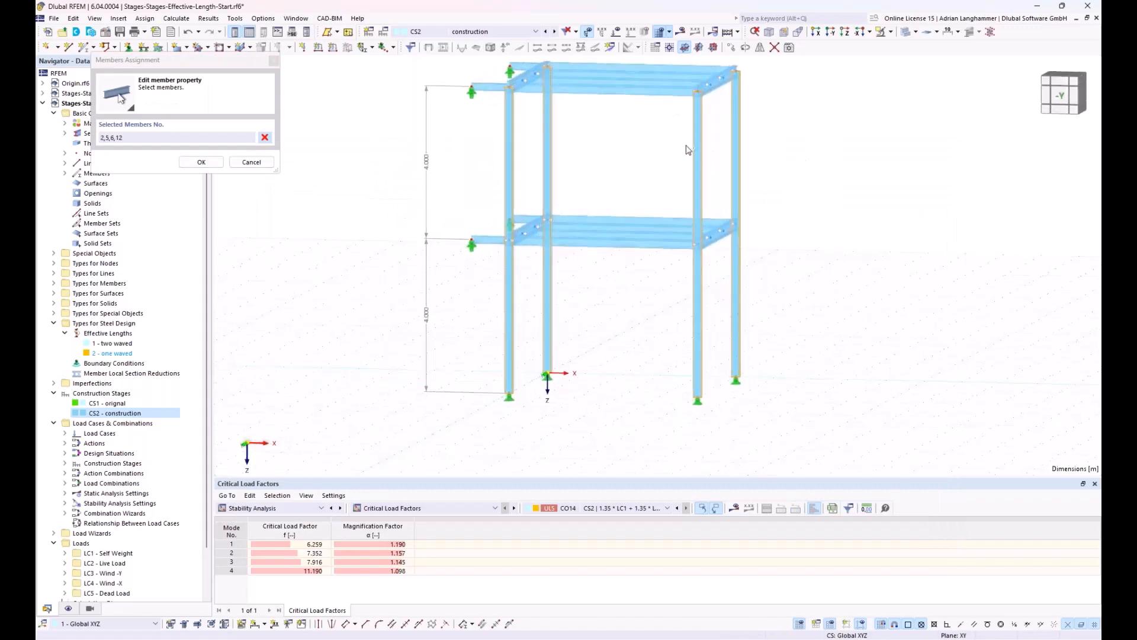
click(210, 163)
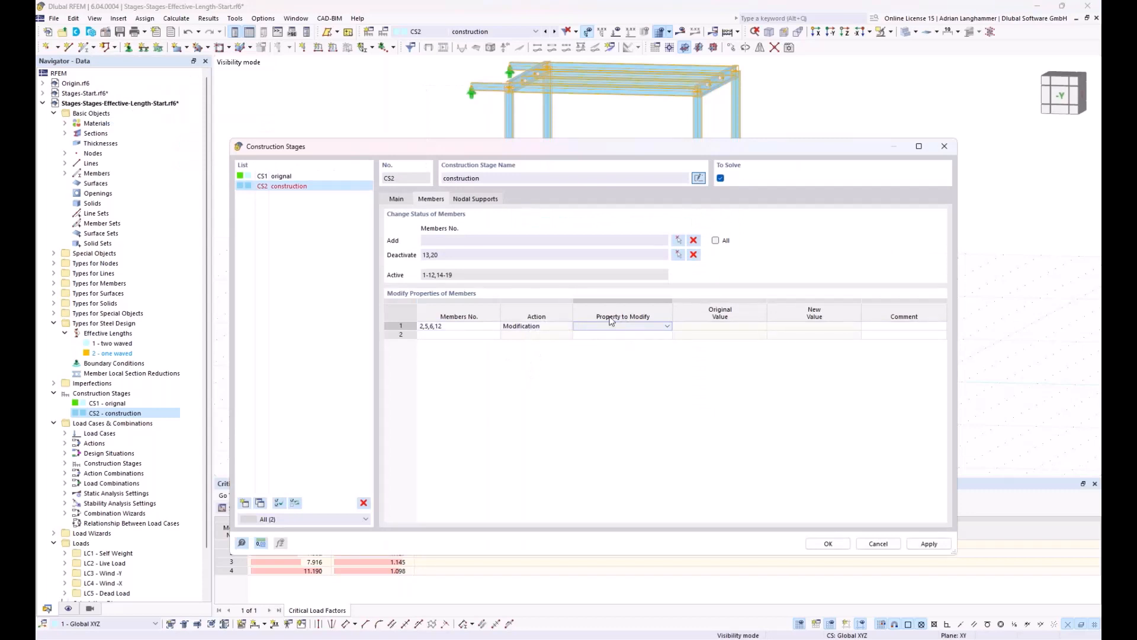
Step: Change the columns' steel design effective length in CS2 to "2 - one waved" and save the stage, accepting deletion of the affected results
click(668, 327)
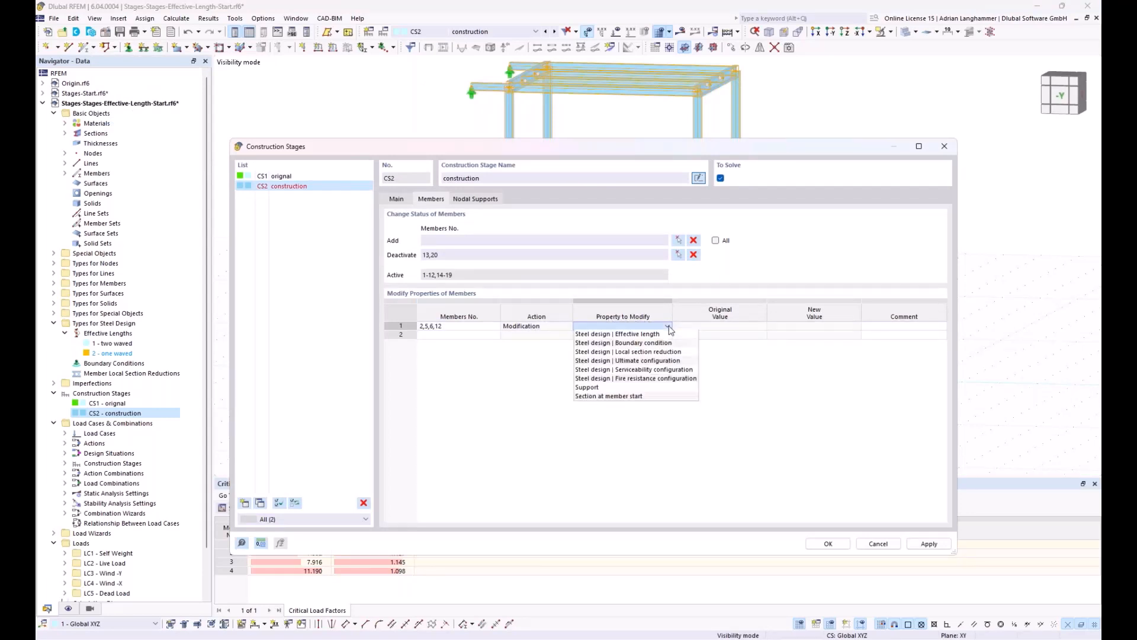
click(594, 335)
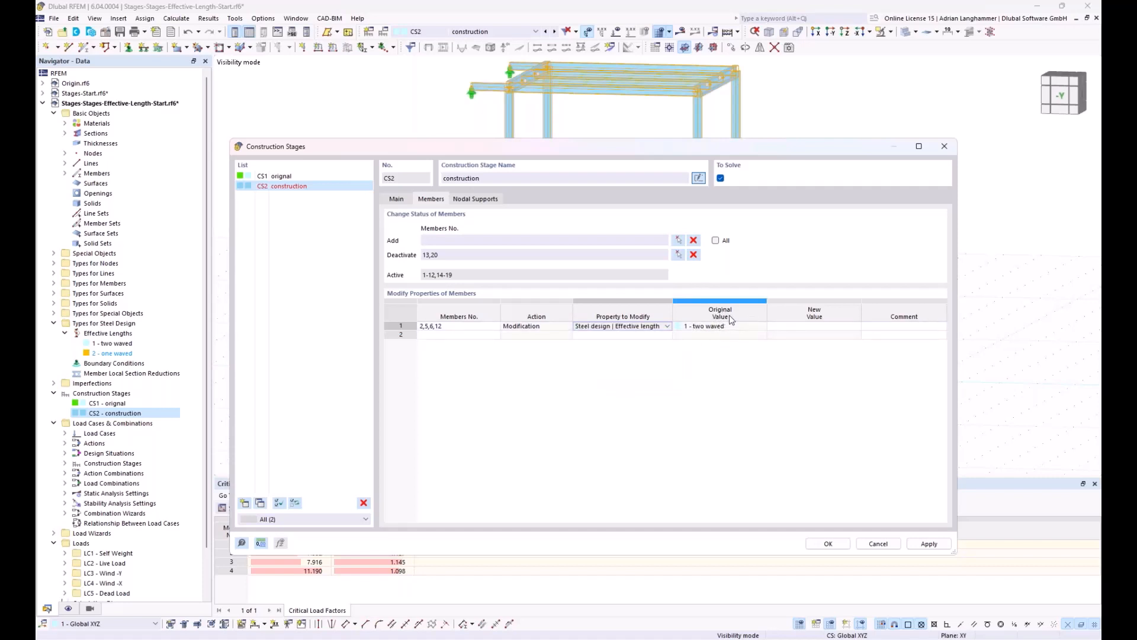
click(847, 328)
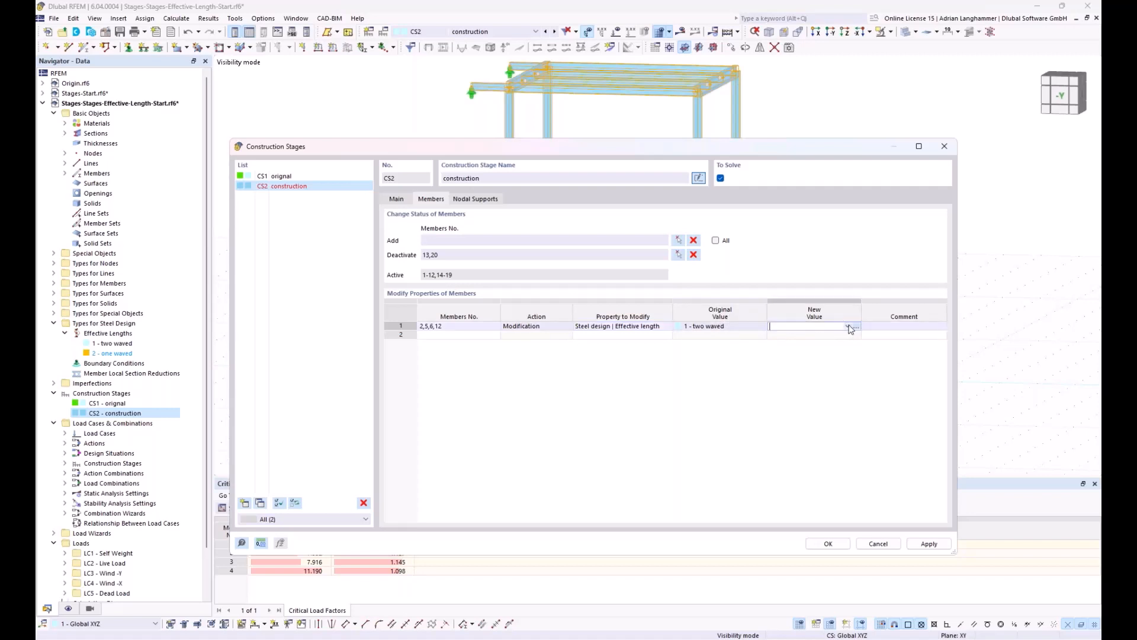
click(848, 328)
click(845, 338)
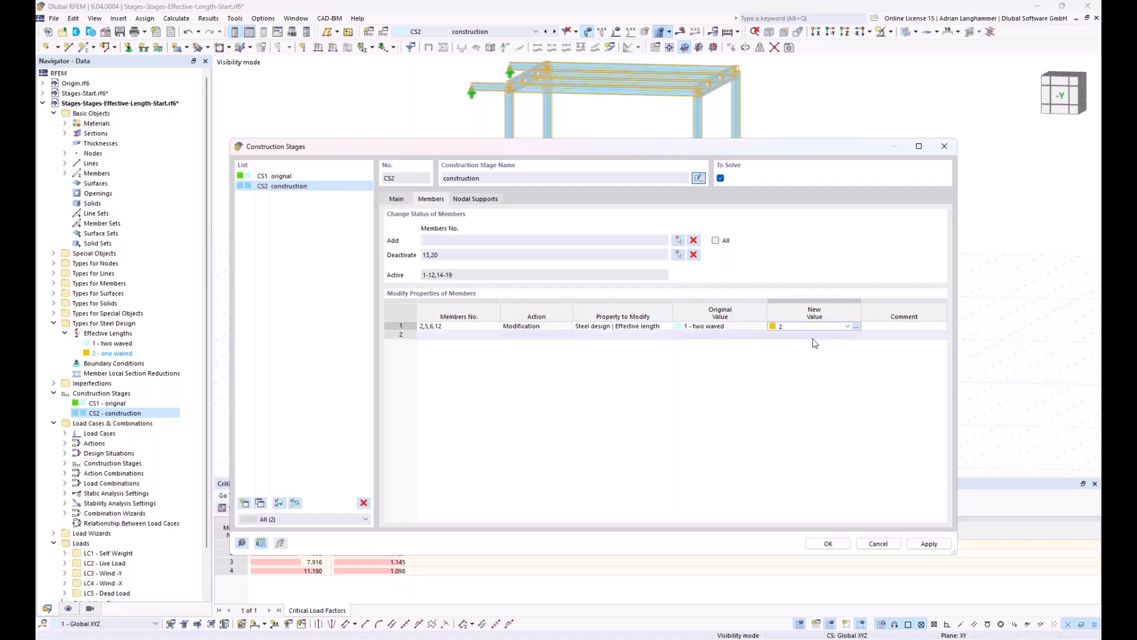
click(744, 327)
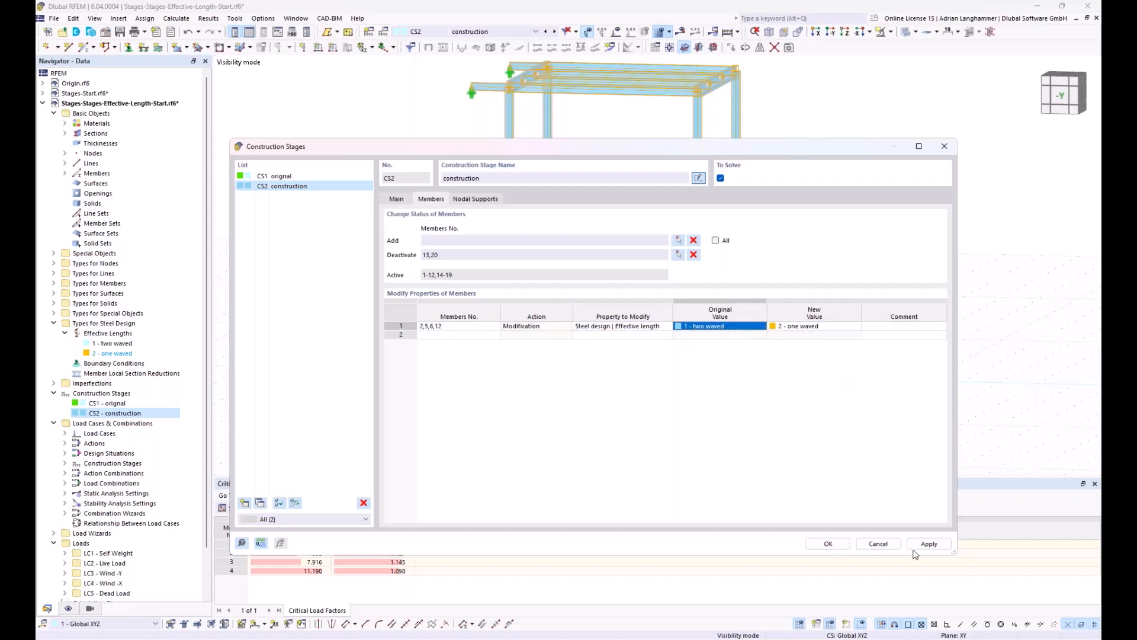
click(828, 543)
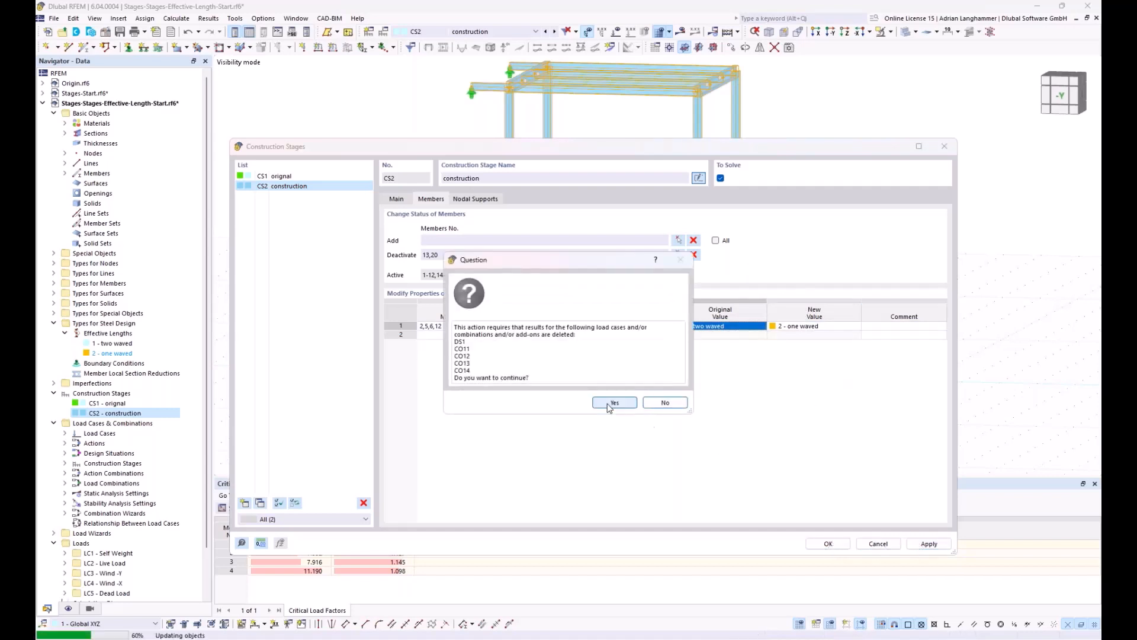
click(614, 404)
click(829, 544)
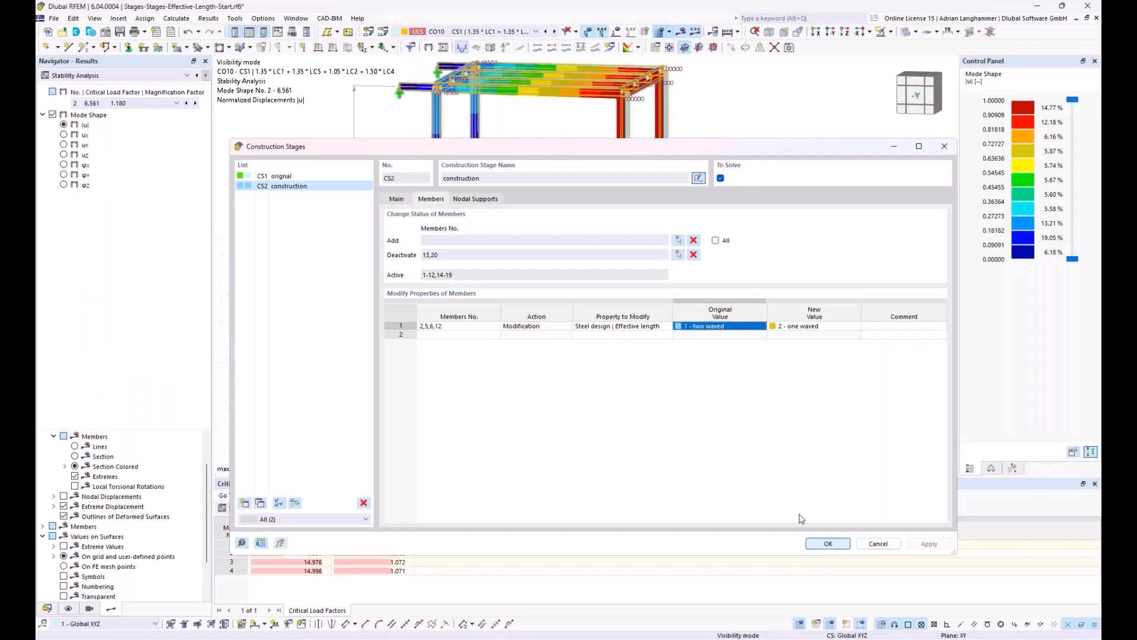
Step: Switch the result tables to Steel Design and run the steel design calculation
click(318, 508)
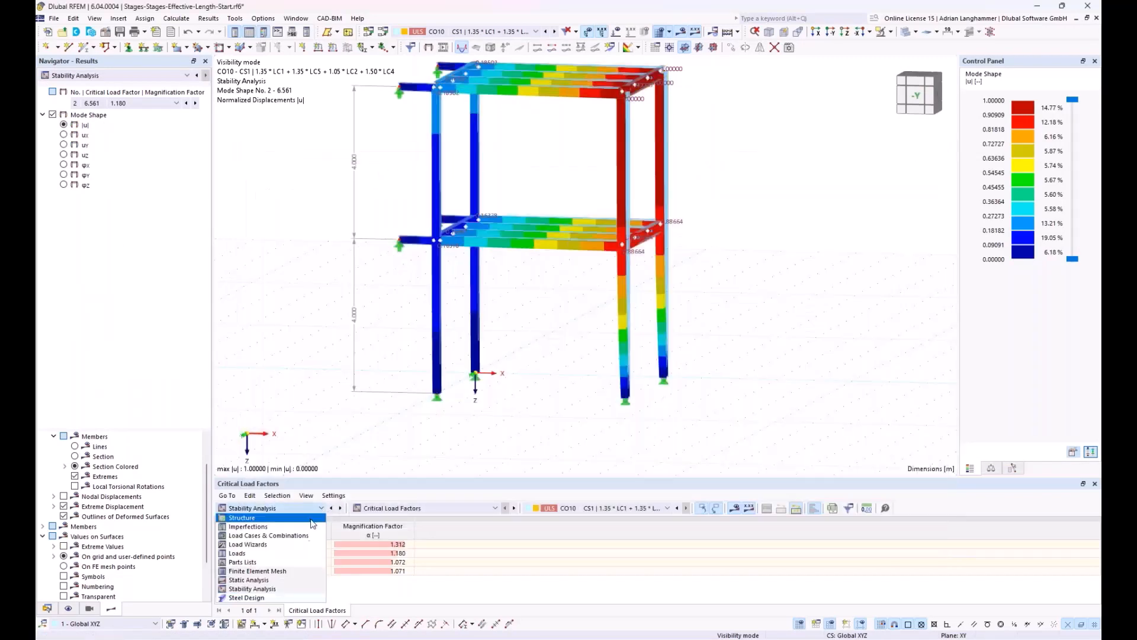
click(277, 598)
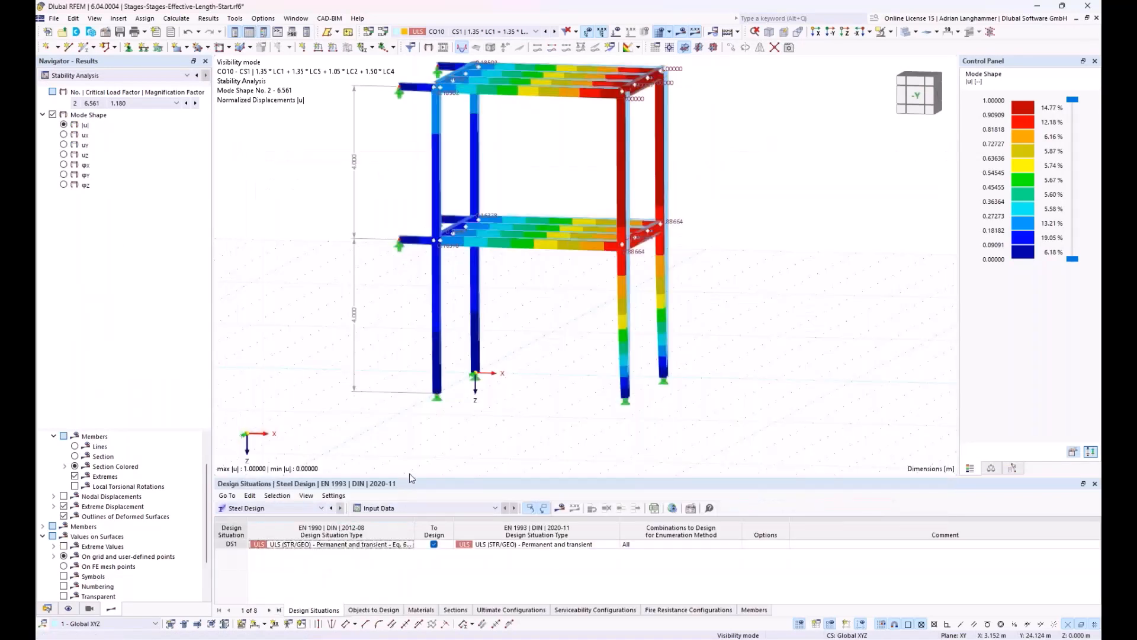
middle_drag(462, 417, 502, 440)
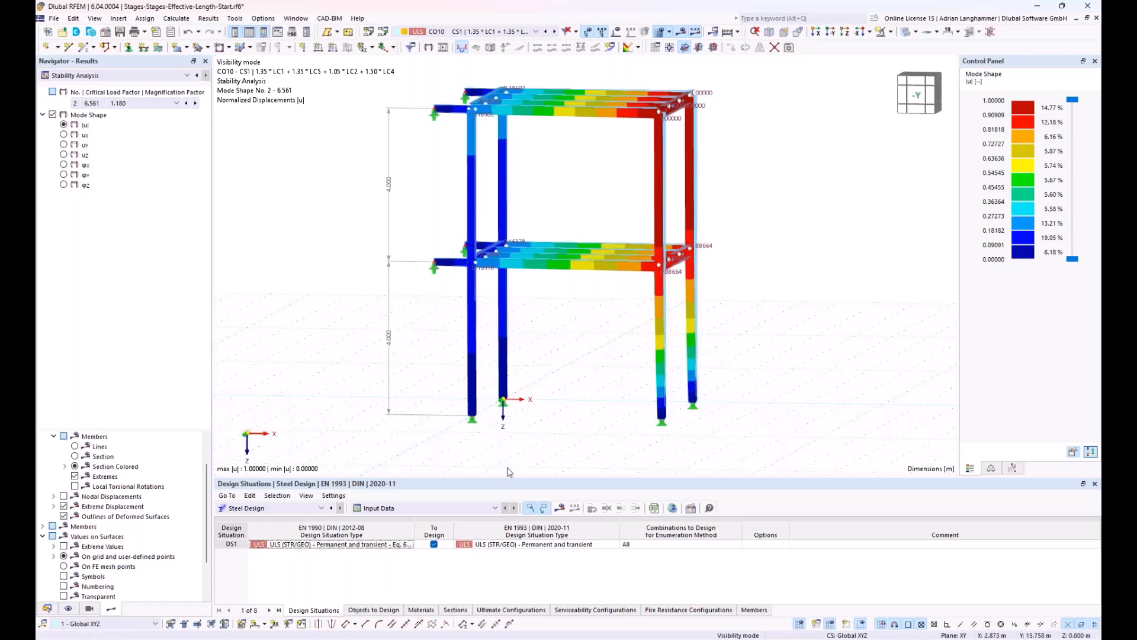
click(559, 508)
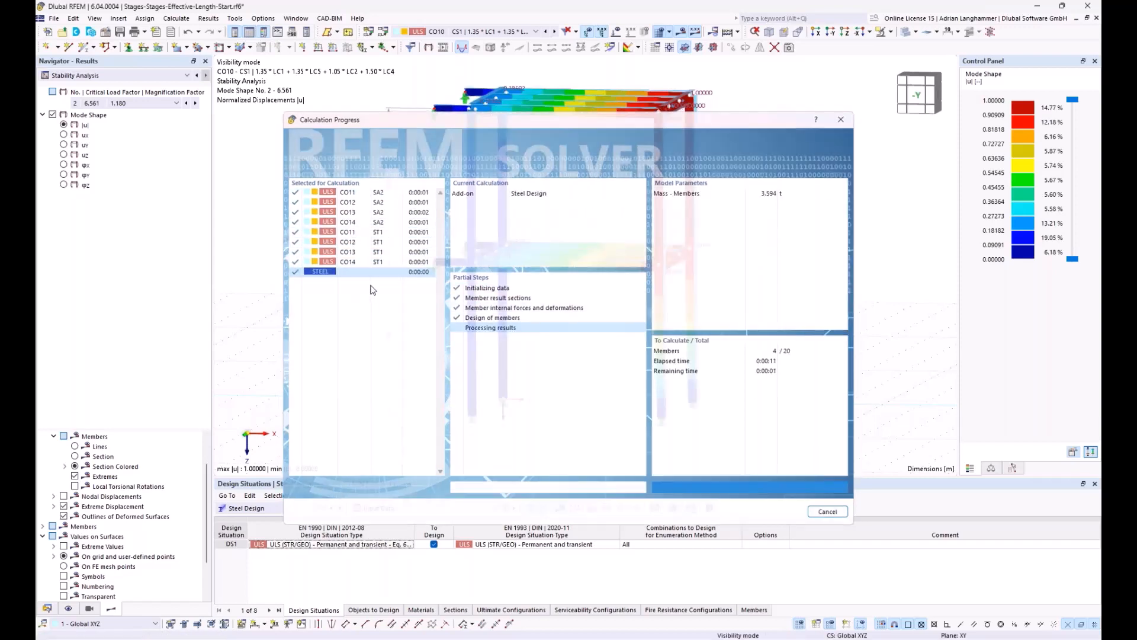
Step: Display the design ratios on members by construction stage in an enlarged table to compare CS1 and CS2
click(391, 508)
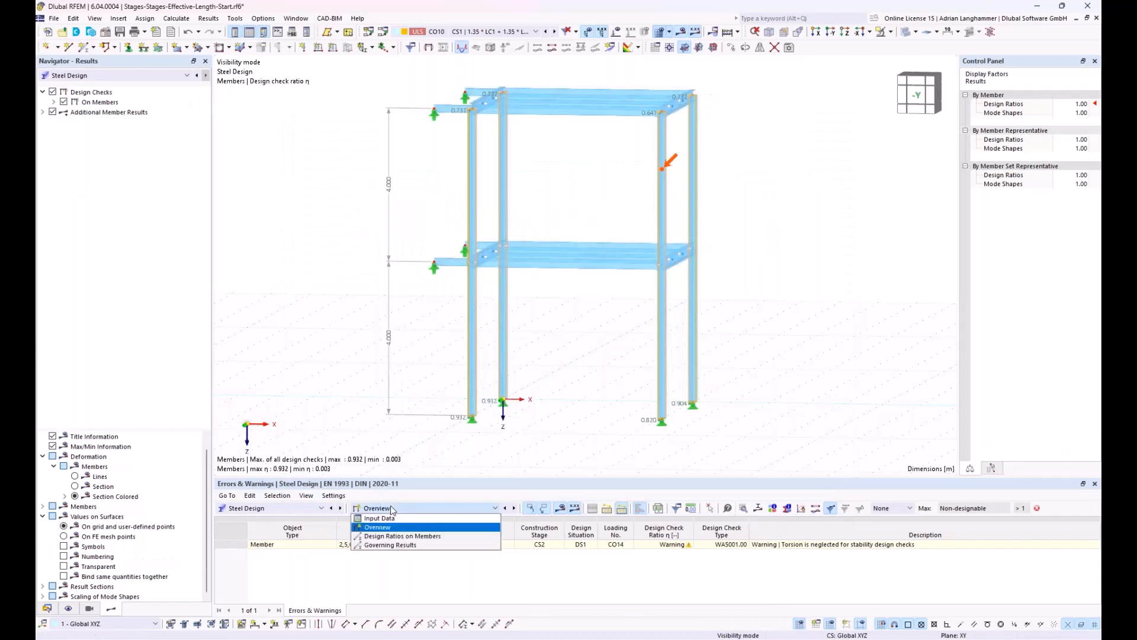
click(396, 536)
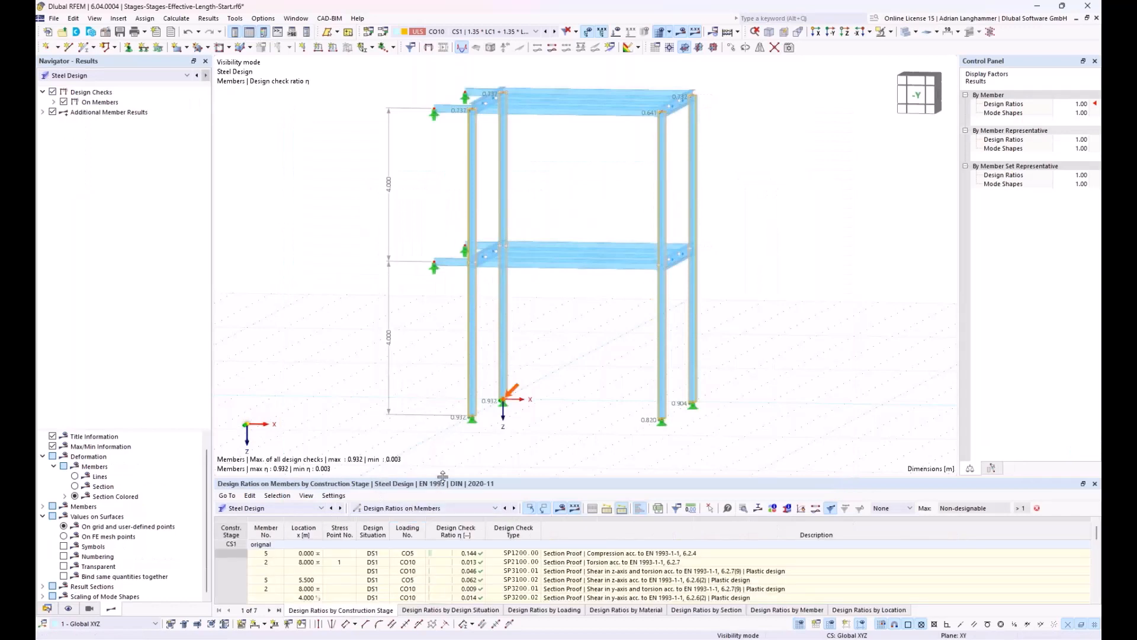
drag(443, 475, 444, 369)
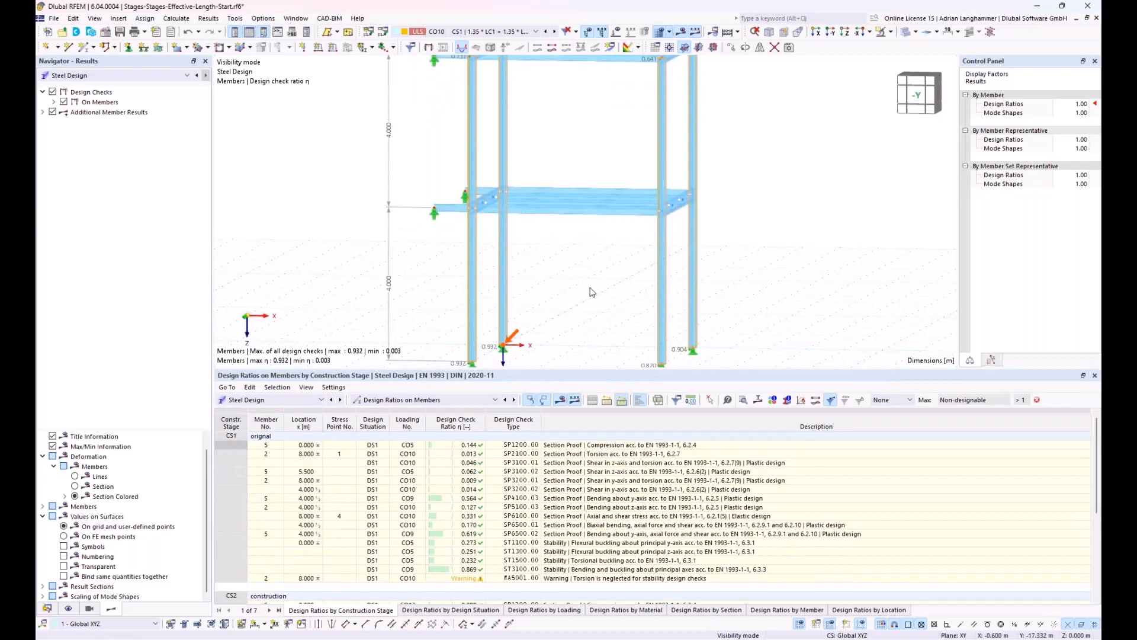
middle_drag(590, 286, 622, 332)
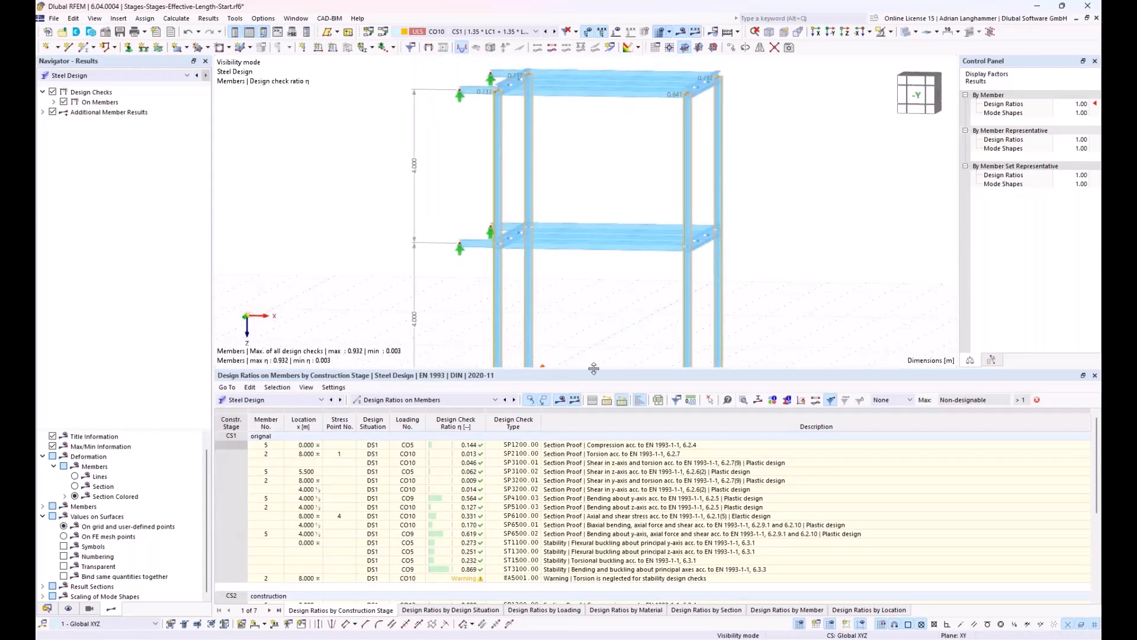
drag(594, 367, 605, 261)
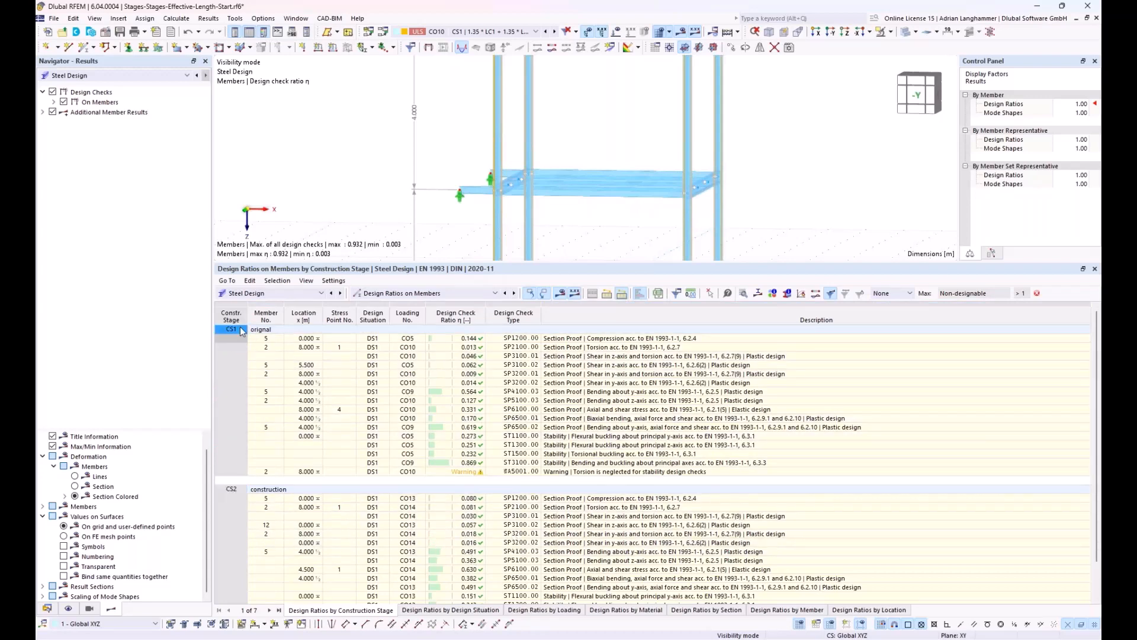
Step: Review the buckling length about the z-axis in the CS1 details of stability check ST3100 for member 5
click(560, 464)
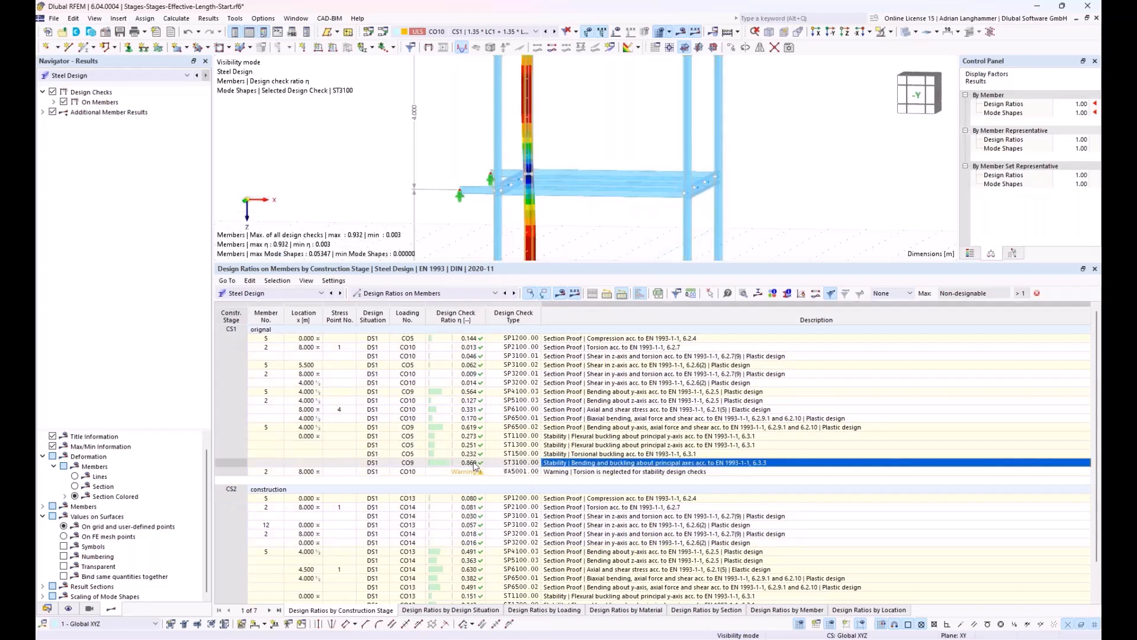
double_click(578, 460)
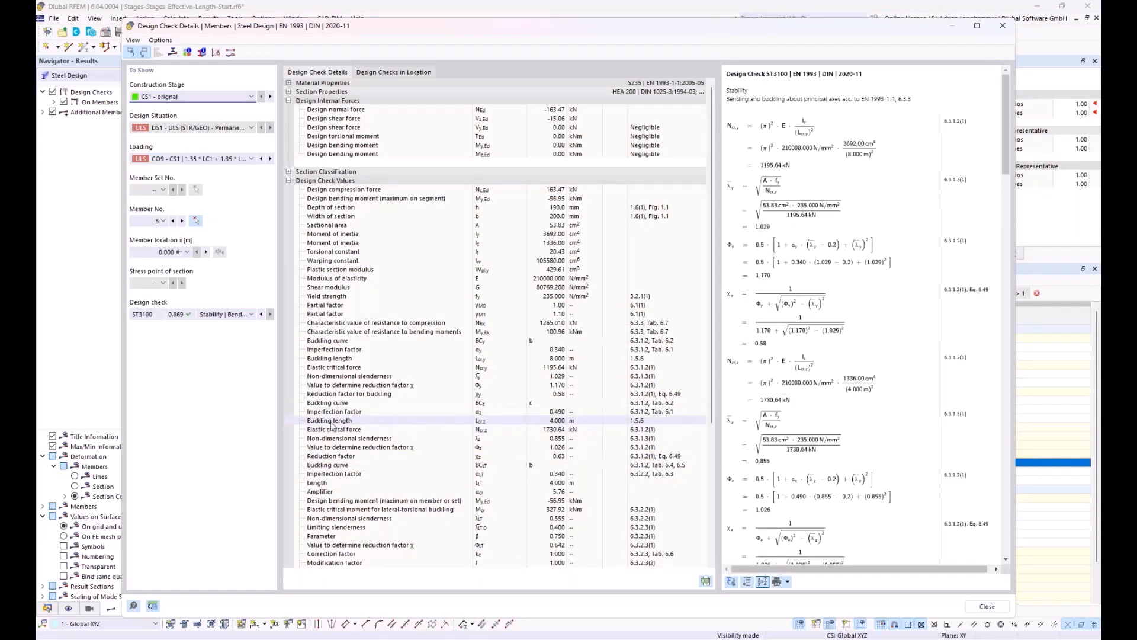
drag(317, 422, 545, 421)
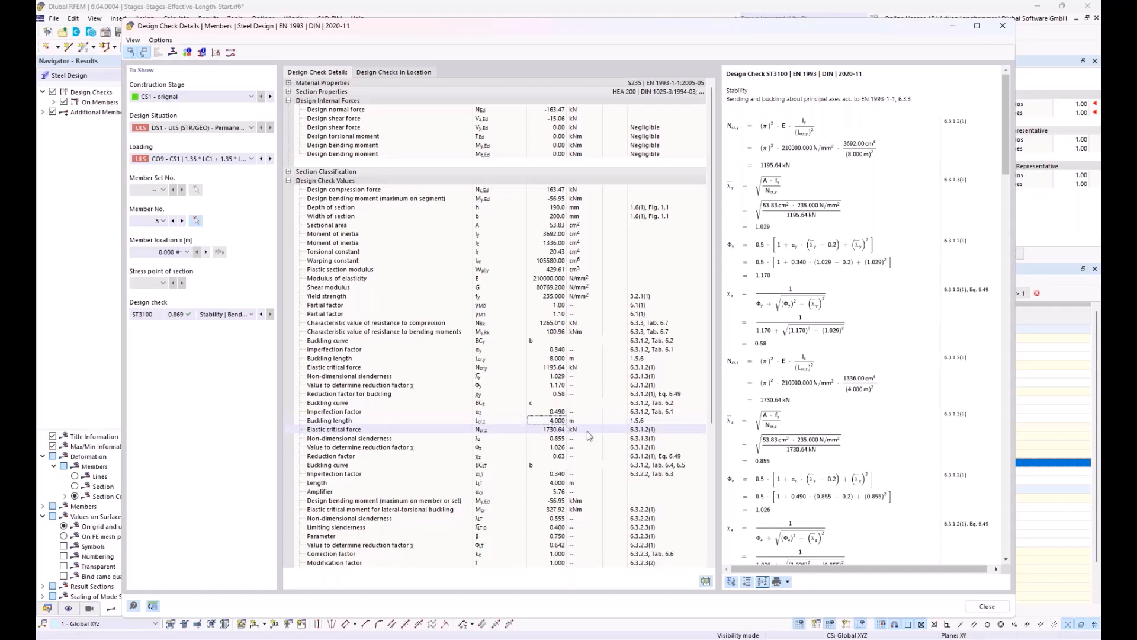
click(972, 608)
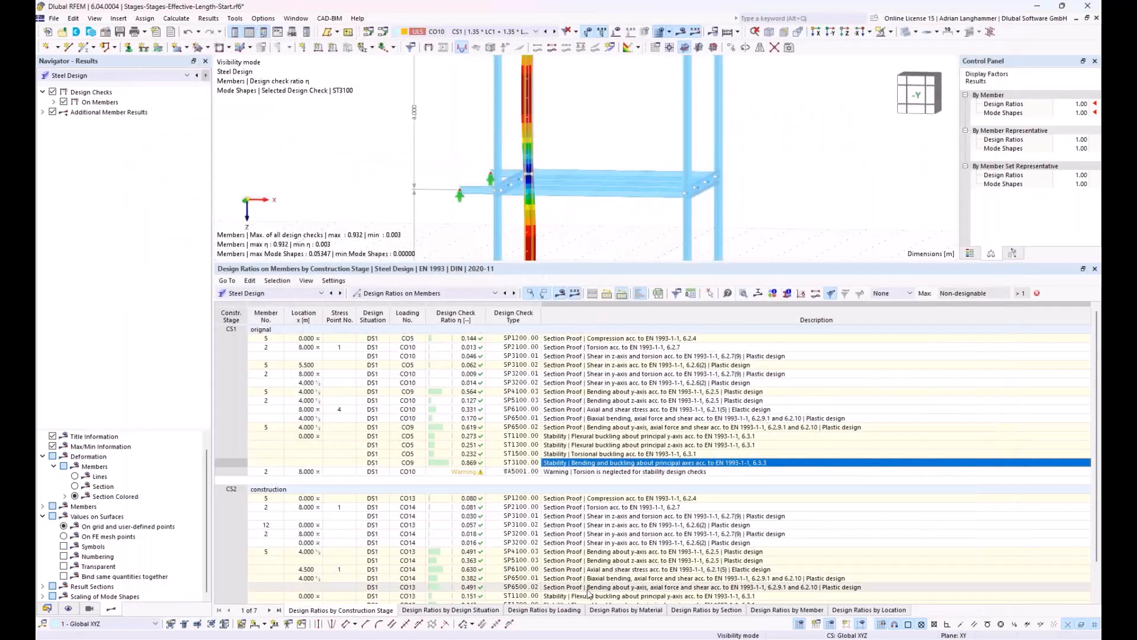
Step: Examine the z-axis buckling length in the CS2 details of stability check ST3100 for comparison with CS1
scroll(573, 594, down, 1)
click(573, 591)
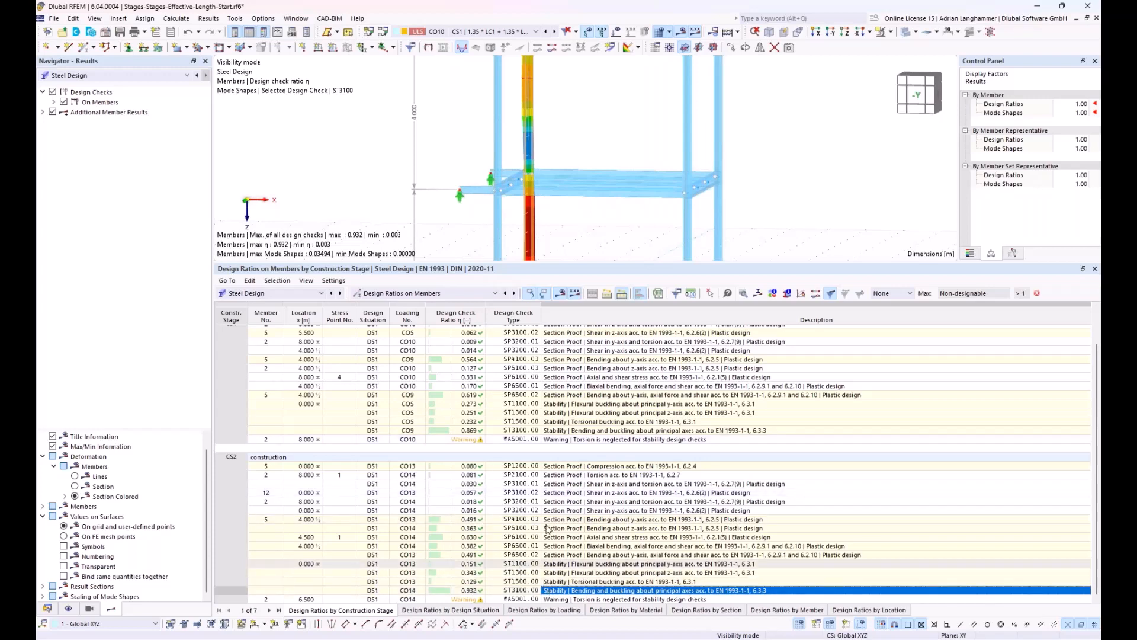
double_click(548, 591)
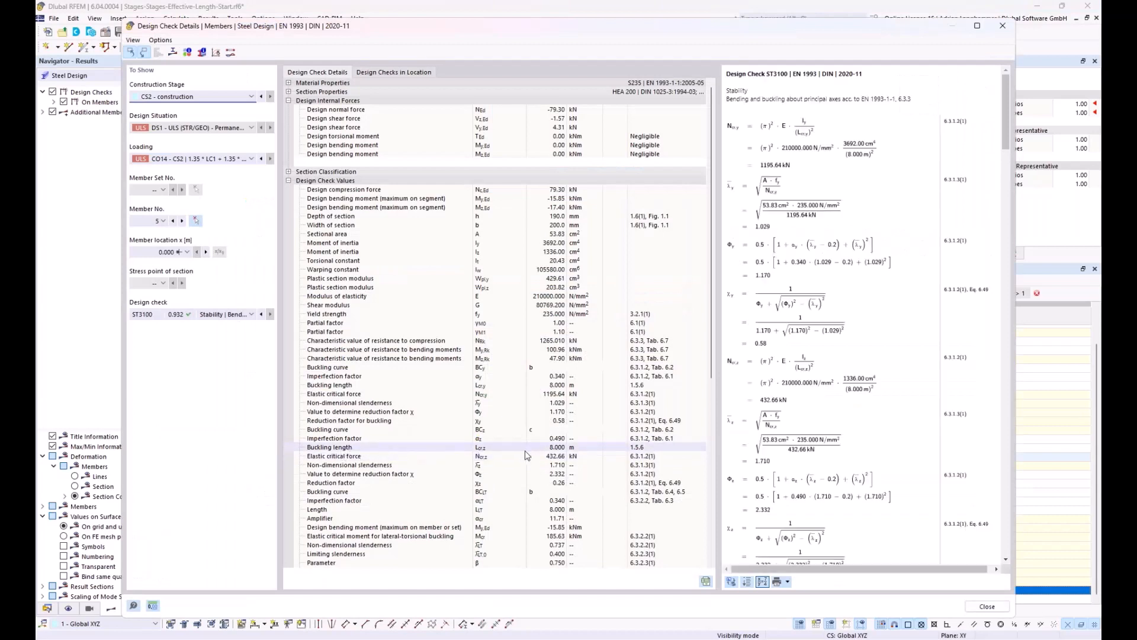
click(525, 450)
click(547, 449)
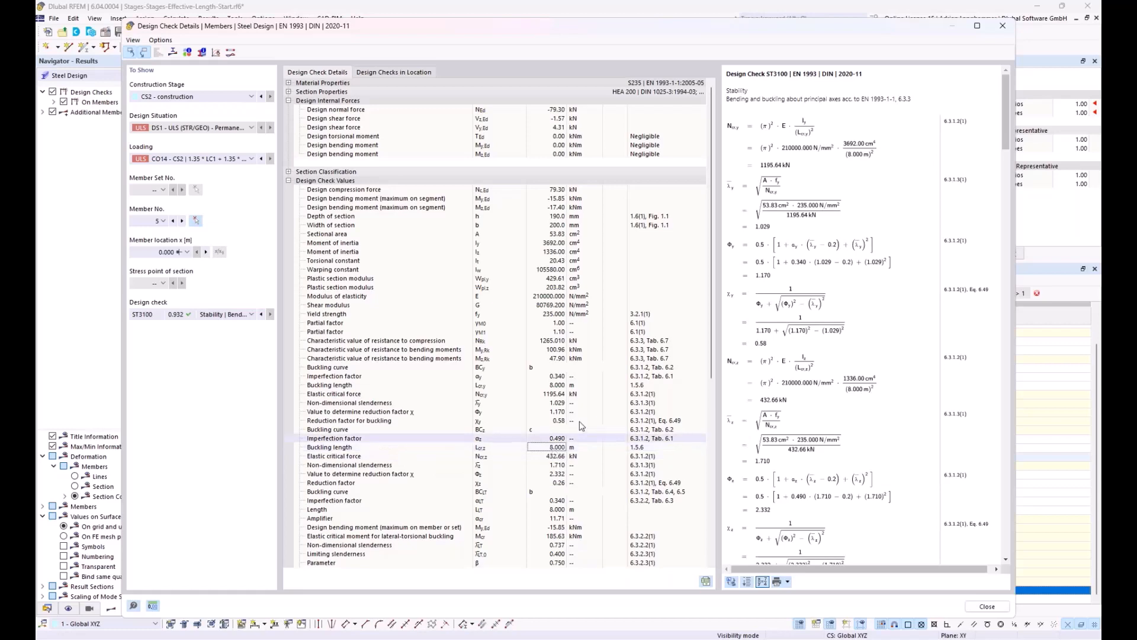
click(1003, 27)
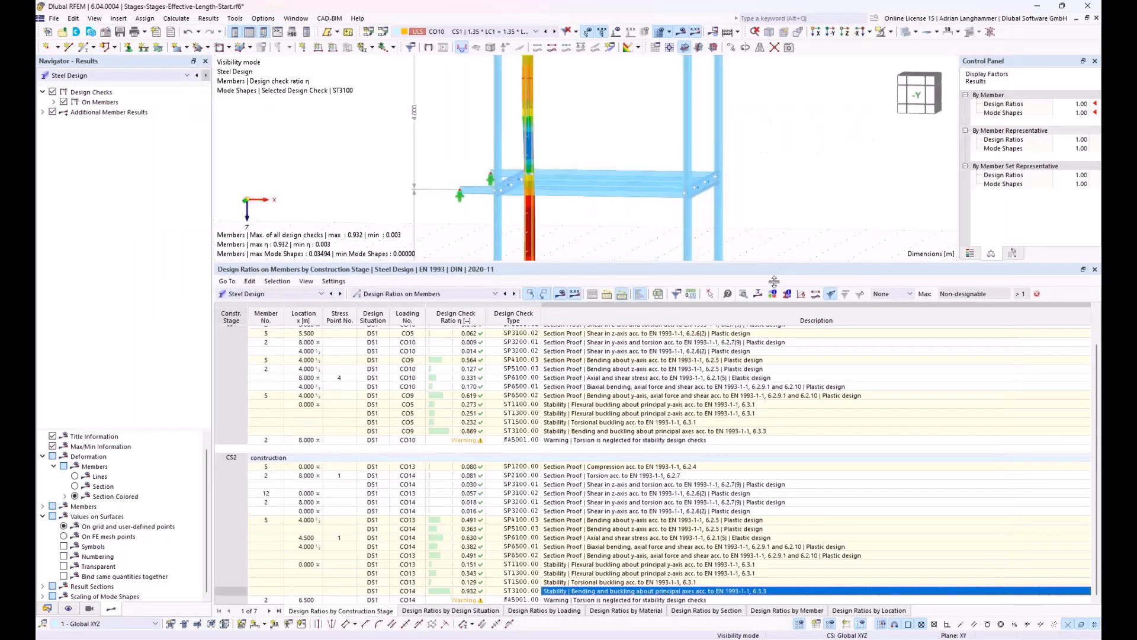
Step: Shrink the results table to view the whole frame with the column's mode shape, and return to the model data tree
drag(772, 264, 755, 445)
mouse_move(761, 325)
ctrl+middle_down()
mouse_move(754, 305)
mouse_move(744, 315)
ctrl+middle_up()
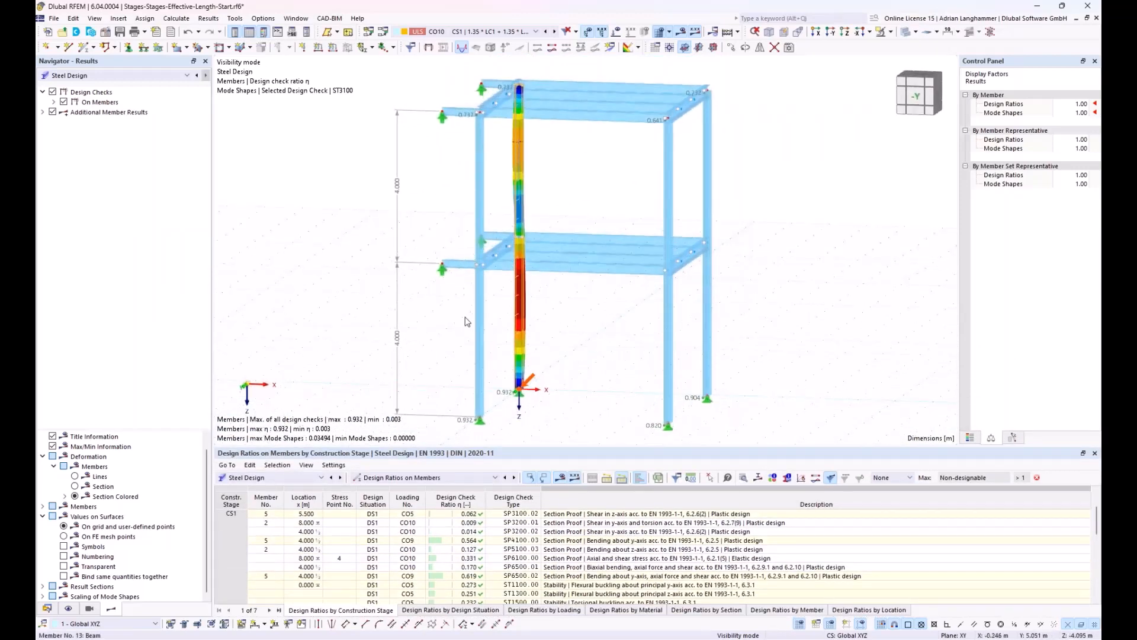
click(47, 609)
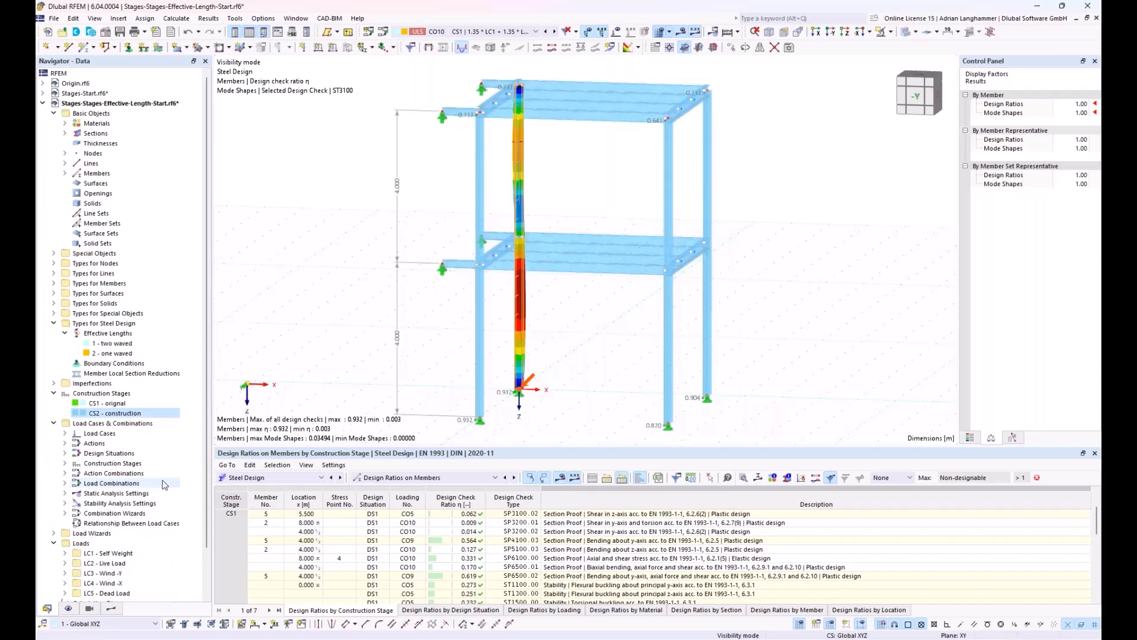
Step: Review the member modifications of construction stage CS2 and the list of modifiable member properties, leaving the stage definition without changes
double_click(104, 413)
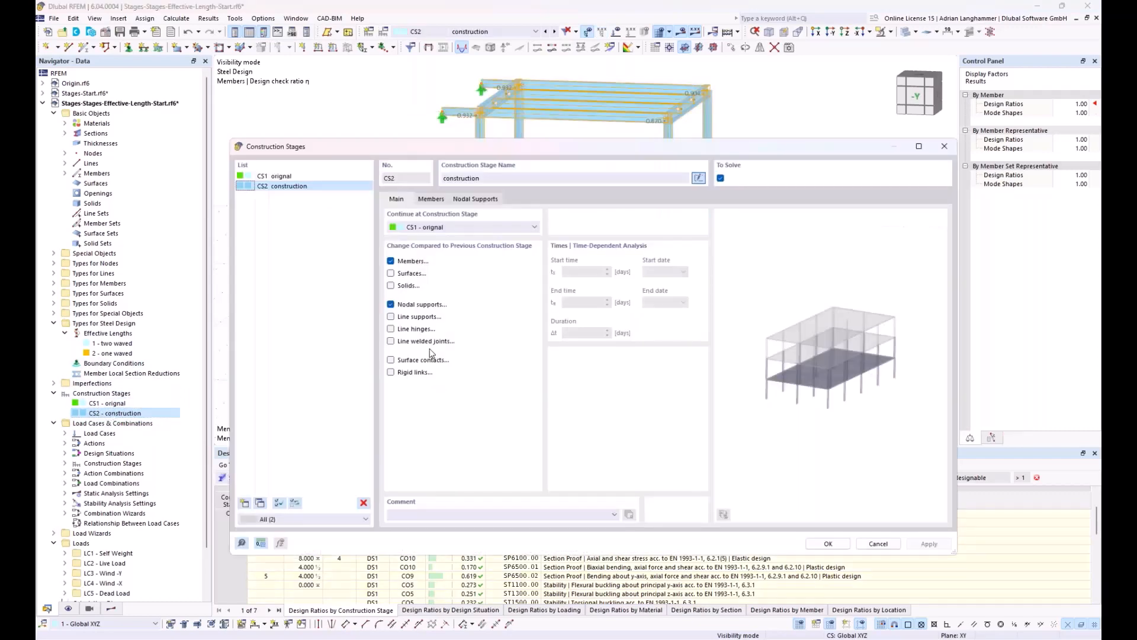
click(428, 201)
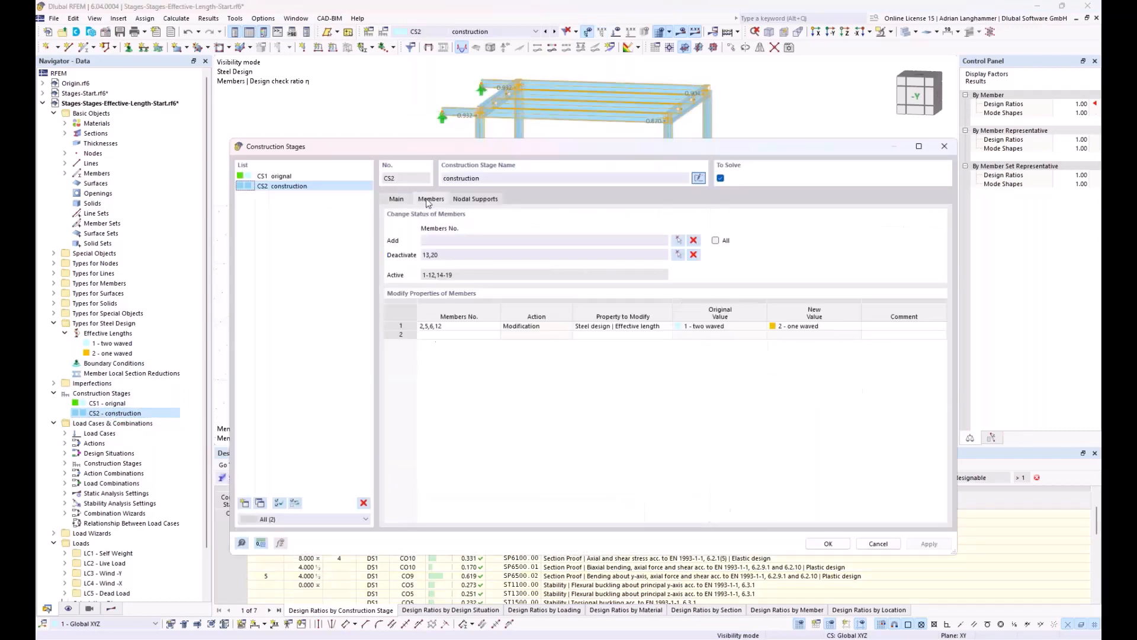
click(654, 328)
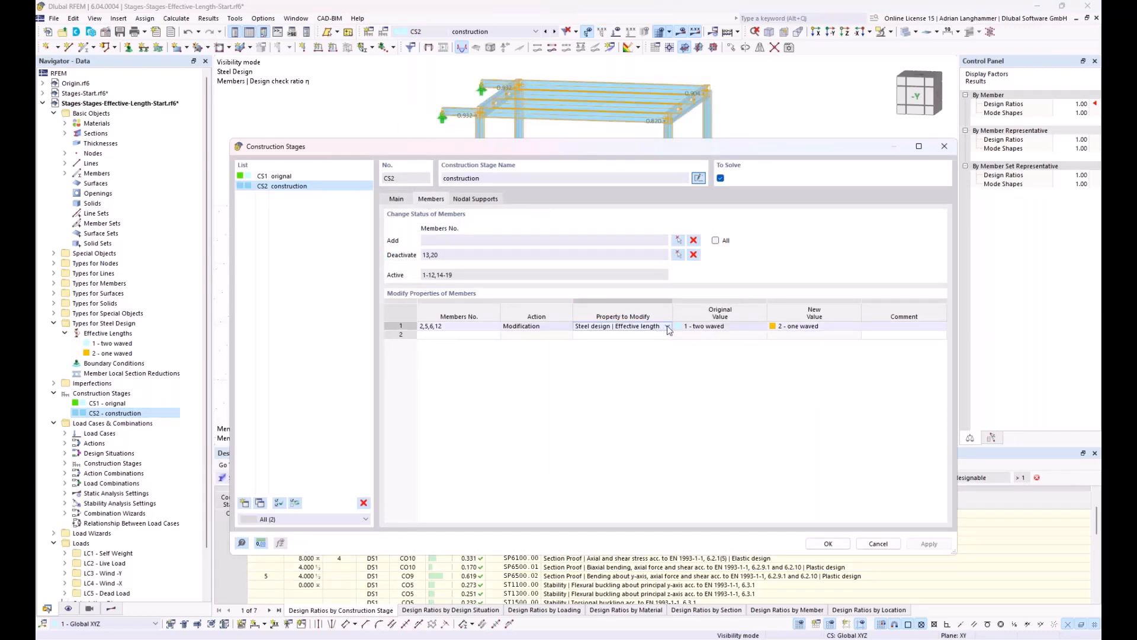
click(654, 327)
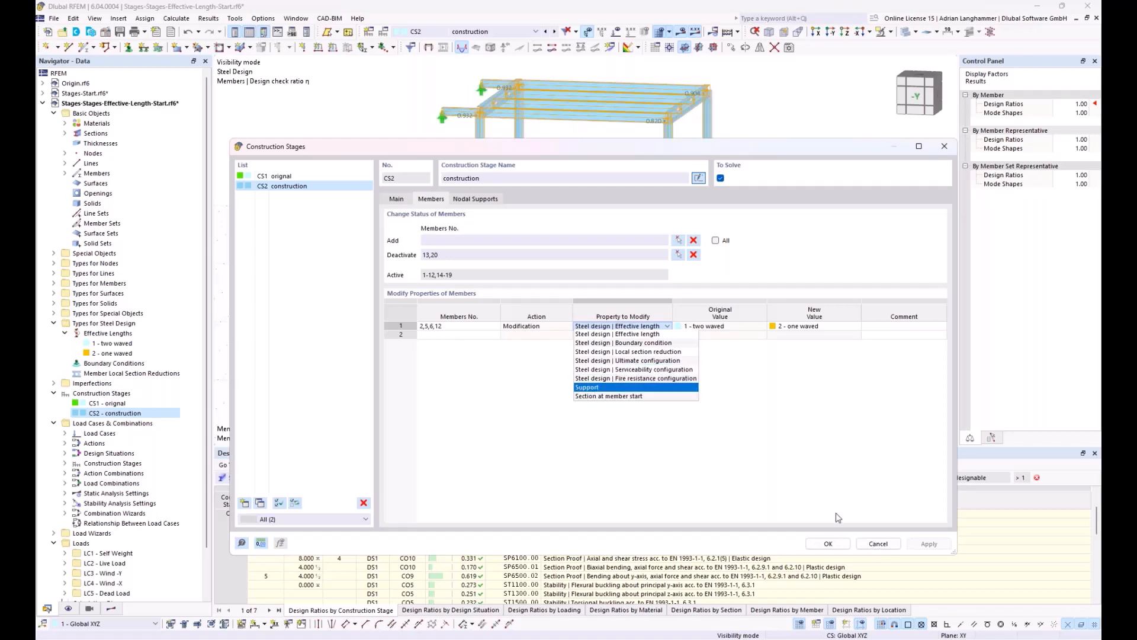
click(877, 546)
click(878, 546)
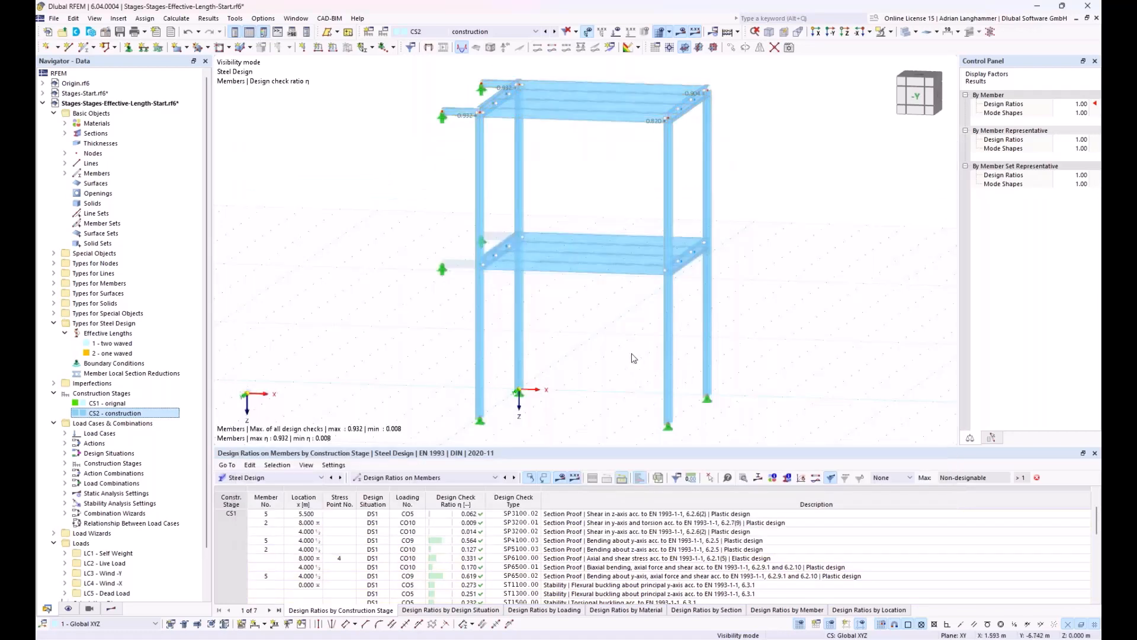
scroll(615, 323, down, 1)
ctrl+middle_drag(613, 319, 667, 318)
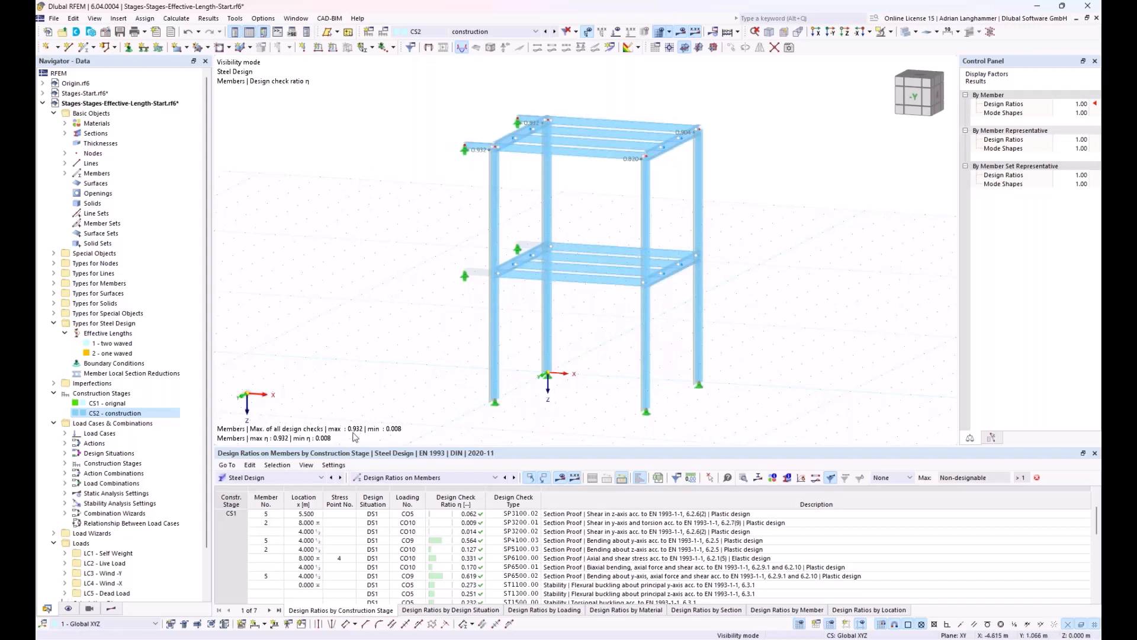
Step: Open the model file Stages-Load_History.rf6 from the EN folder in File Explorer
mouse_move(125, 638)
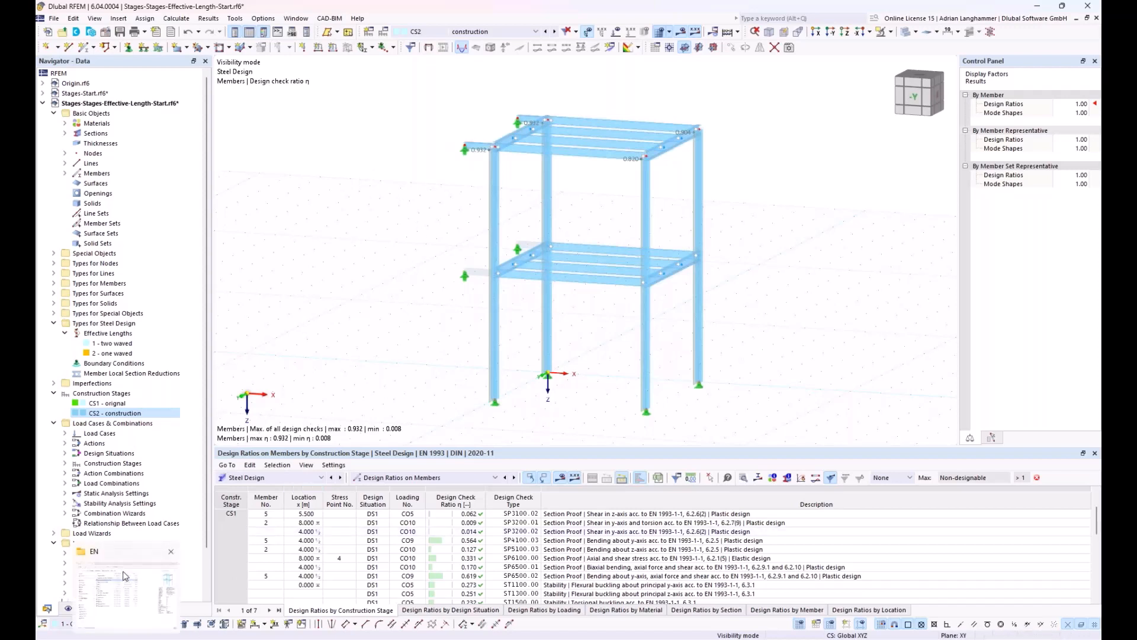
click(124, 573)
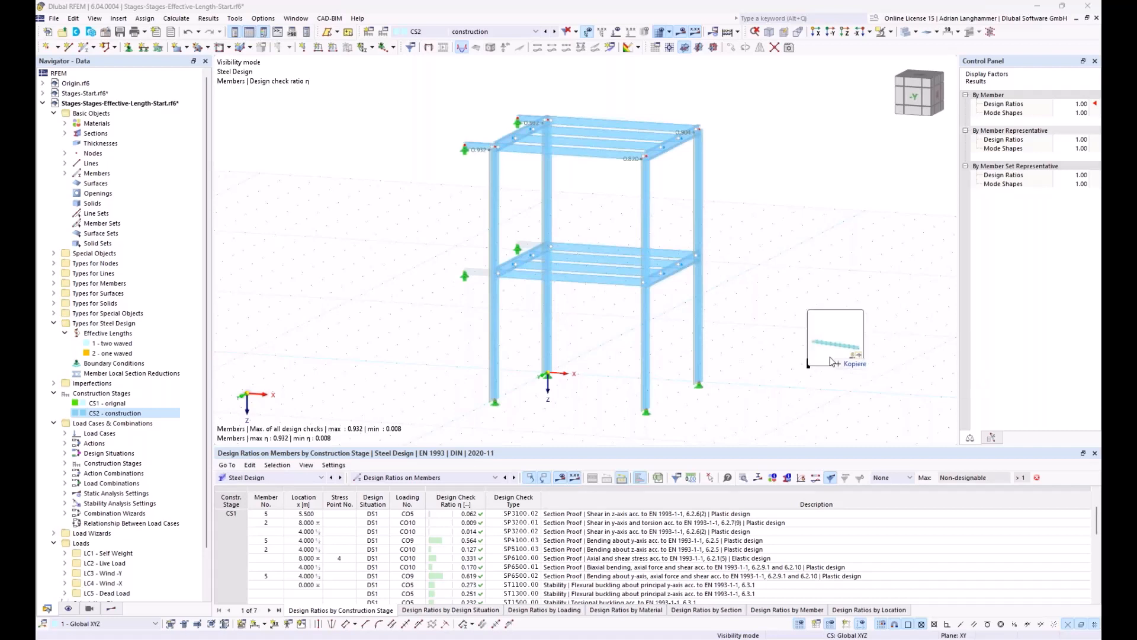
drag(837, 361, 807, 326)
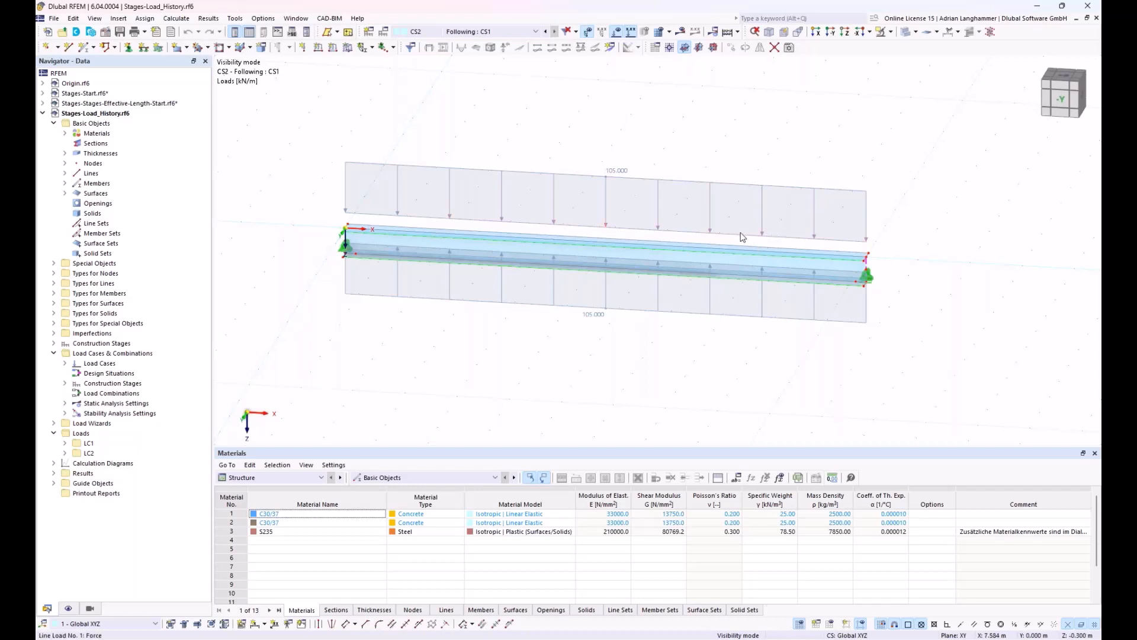
Step: Inspect the beam model and examine the Isotropic | Plastic (Surfaces/Solids) parameters of its S235 material
scroll(739, 254, up, 1)
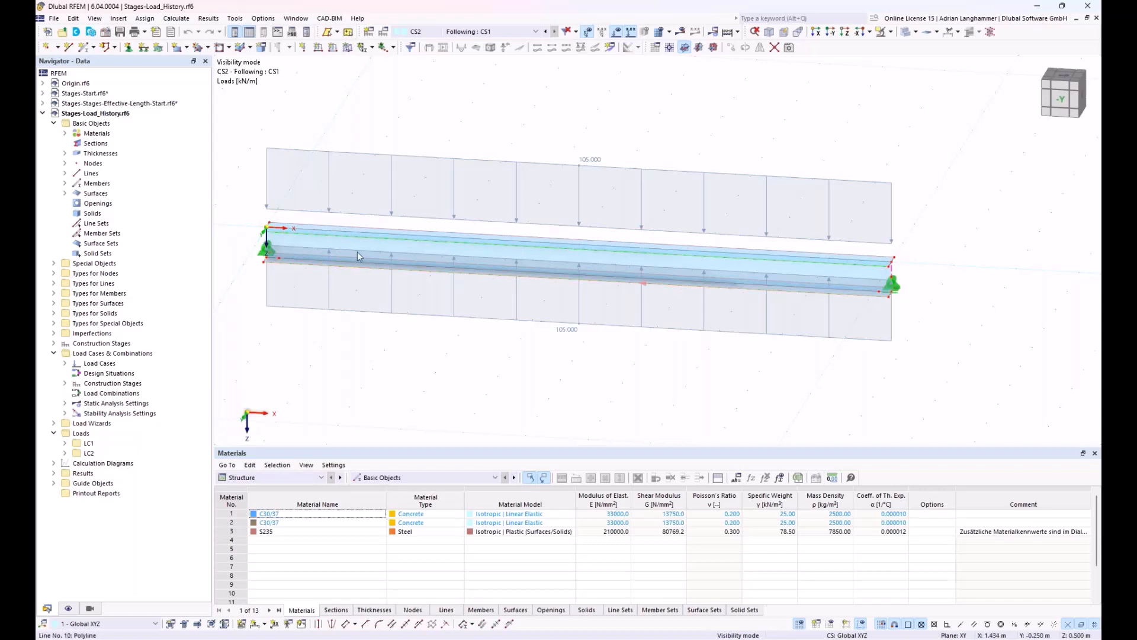
click(765, 272)
middle_drag(795, 268, 775, 289)
click(854, 278)
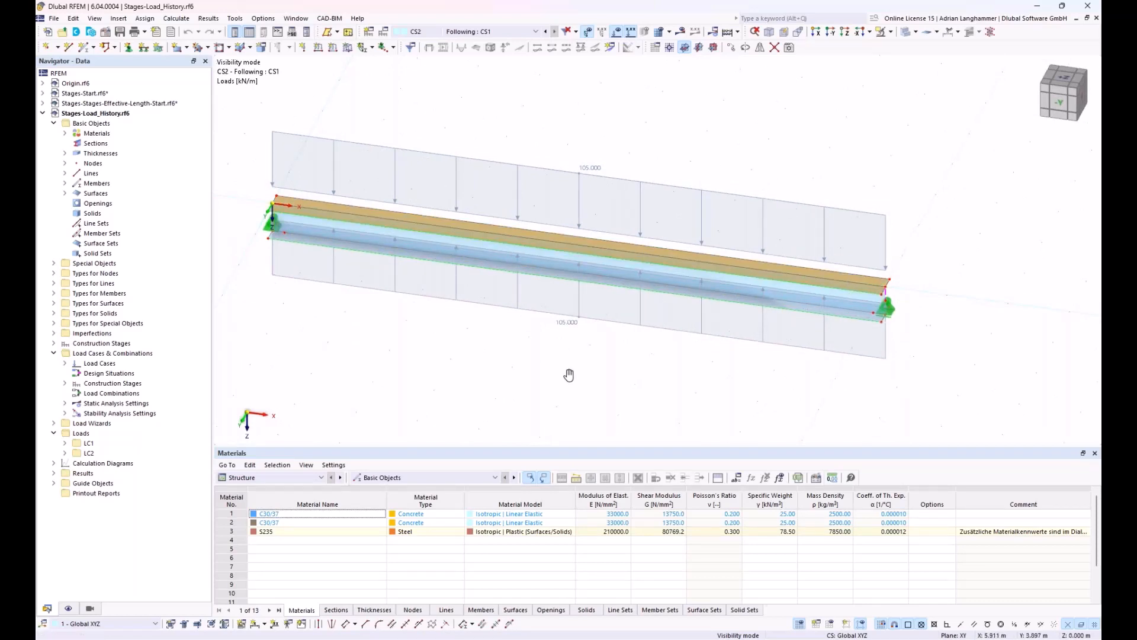
middle_drag(568, 375, 589, 357)
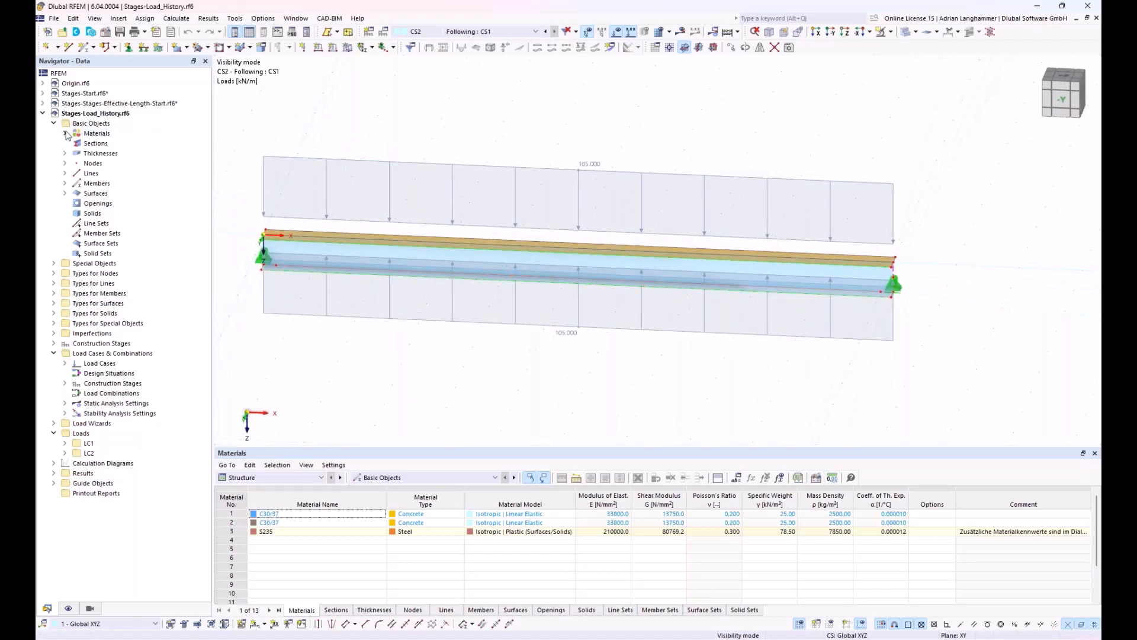
double_click(89, 134)
click(119, 163)
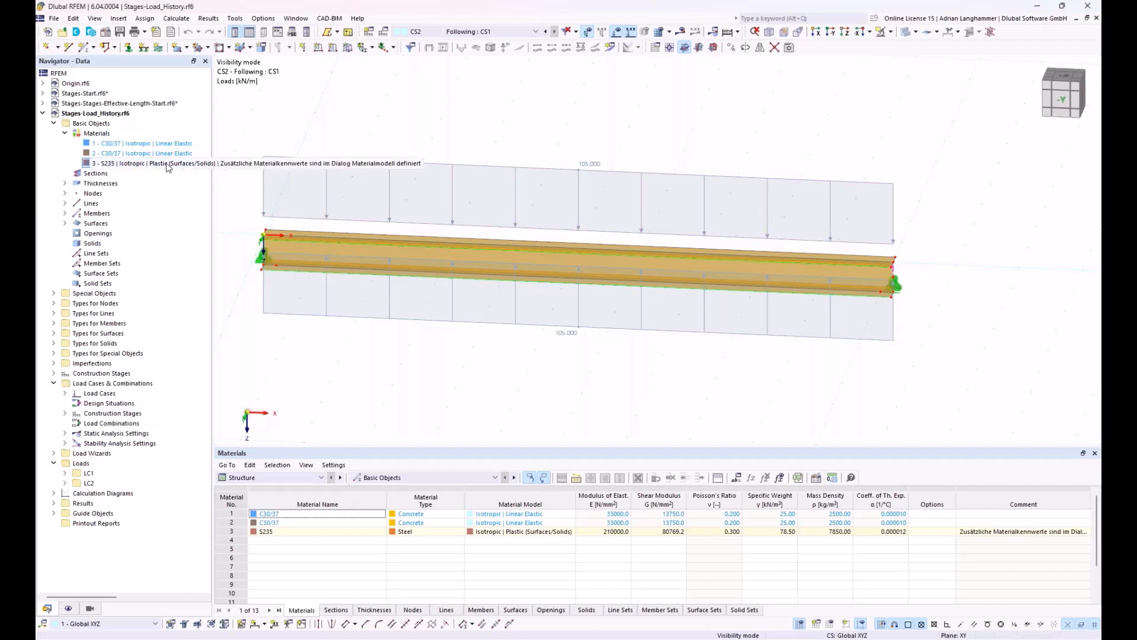
double_click(168, 164)
click(441, 143)
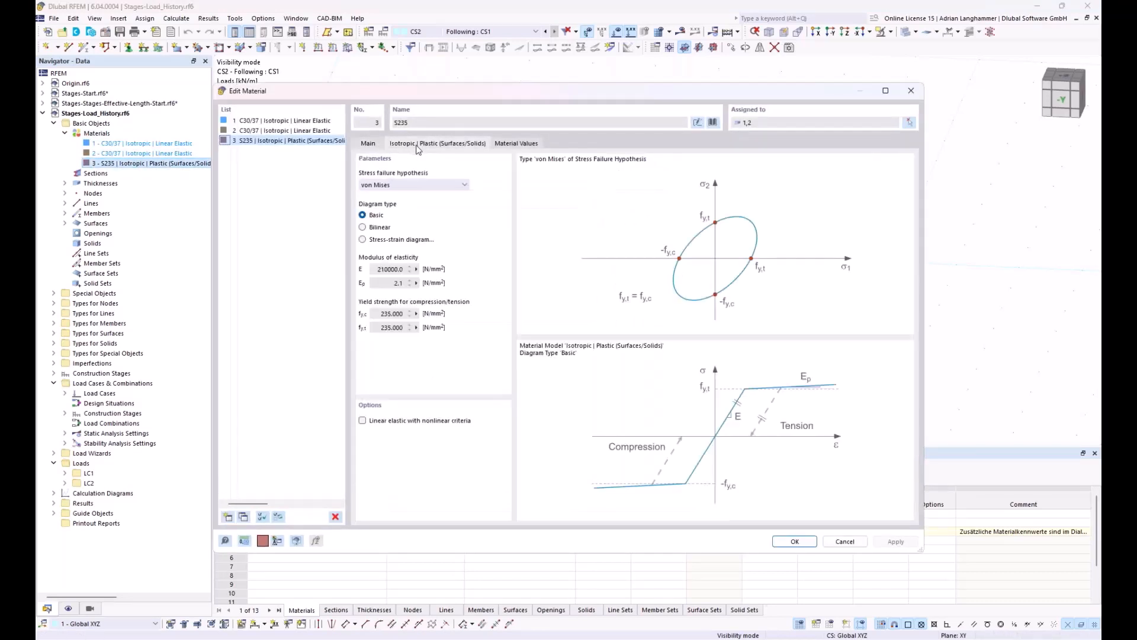
click(911, 91)
middle_drag(719, 146, 723, 148)
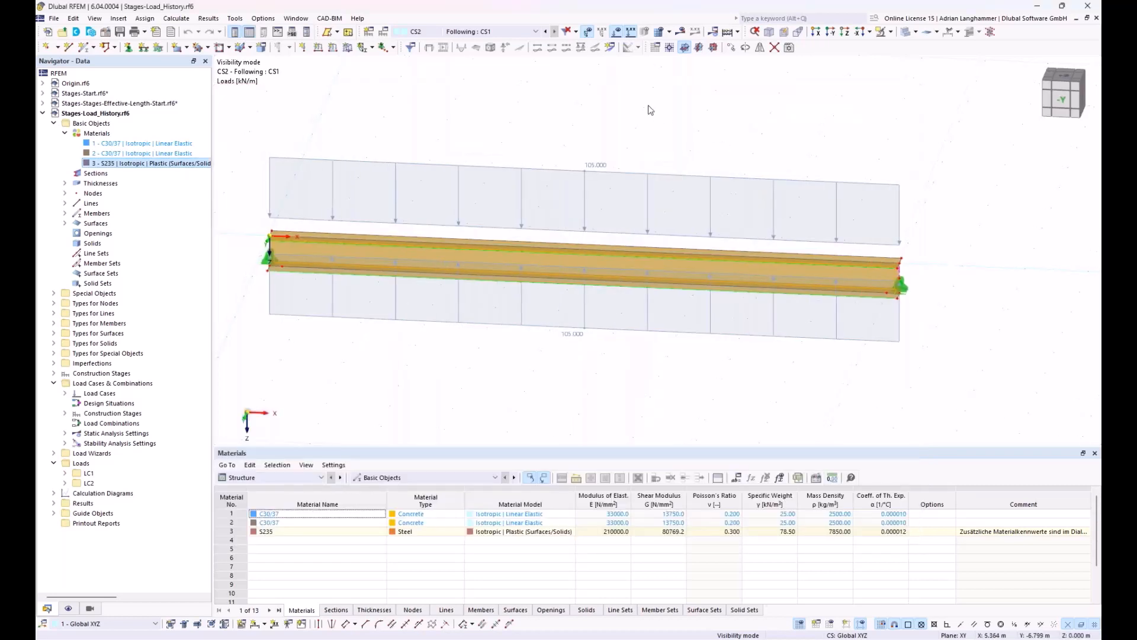
Step: Review the beam's line loads in LC1, LC2 and construction stage CS1 one after another
click(471, 32)
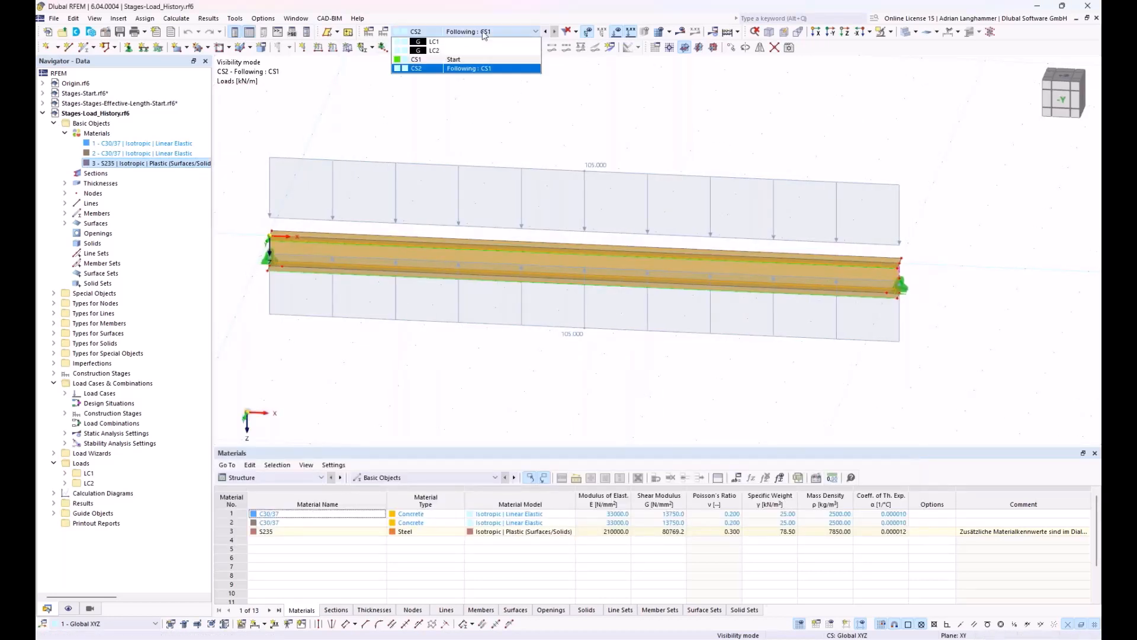
click(482, 42)
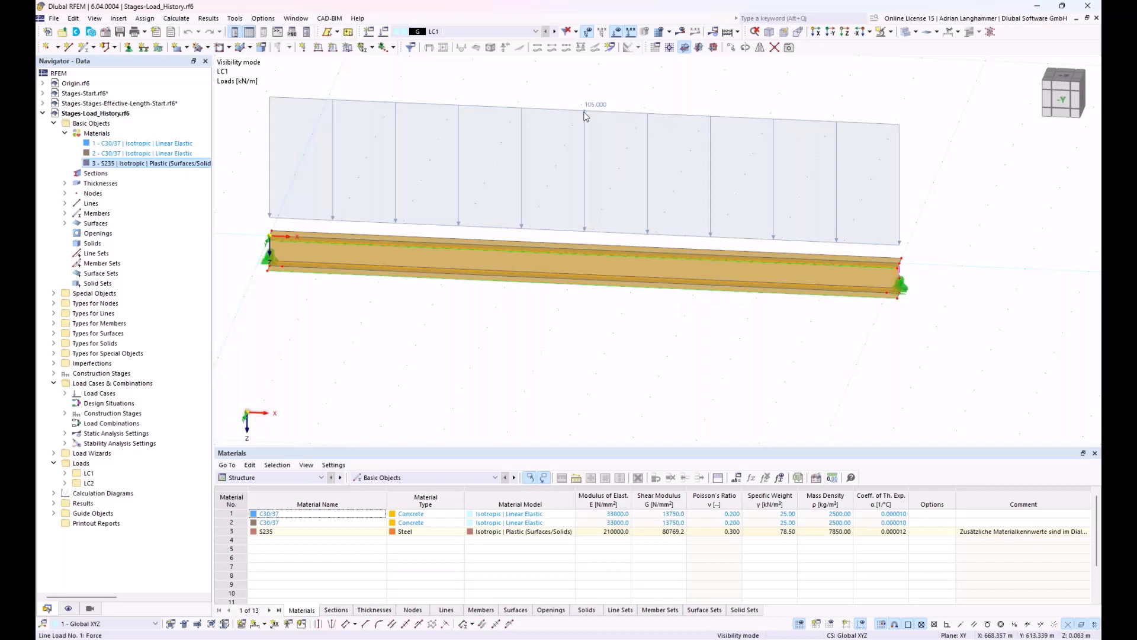
click(555, 31)
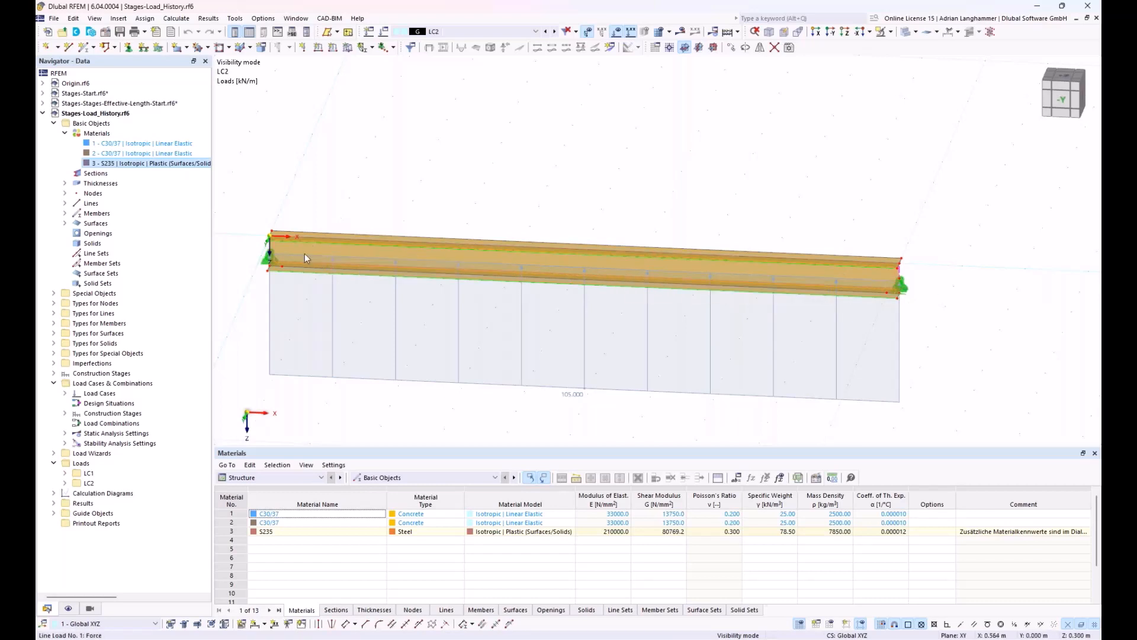
click(524, 31)
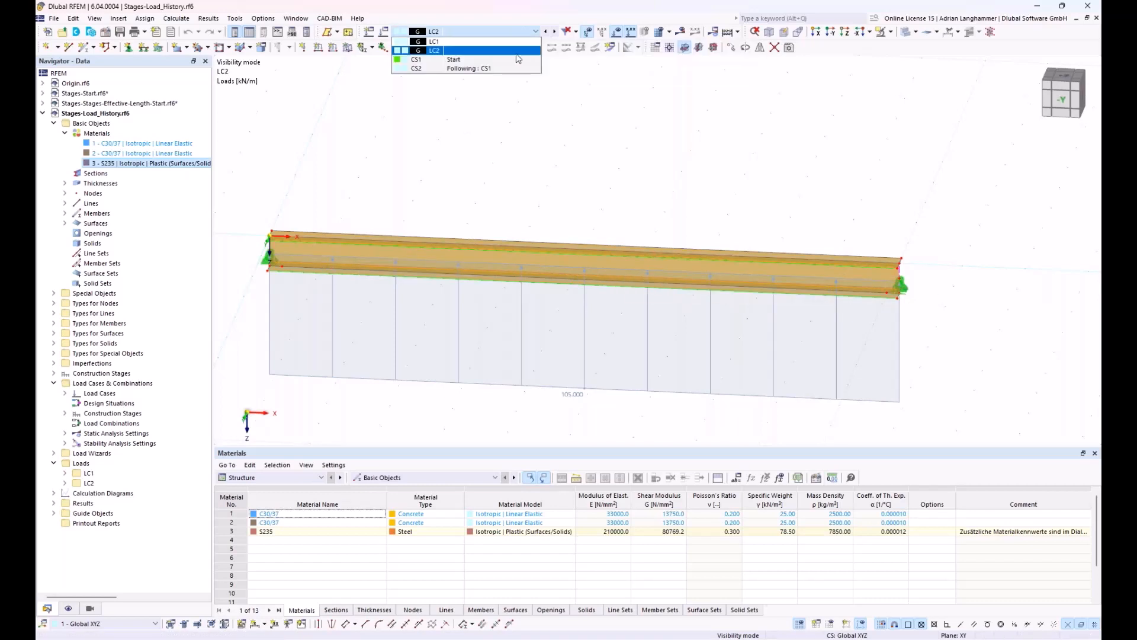
click(516, 60)
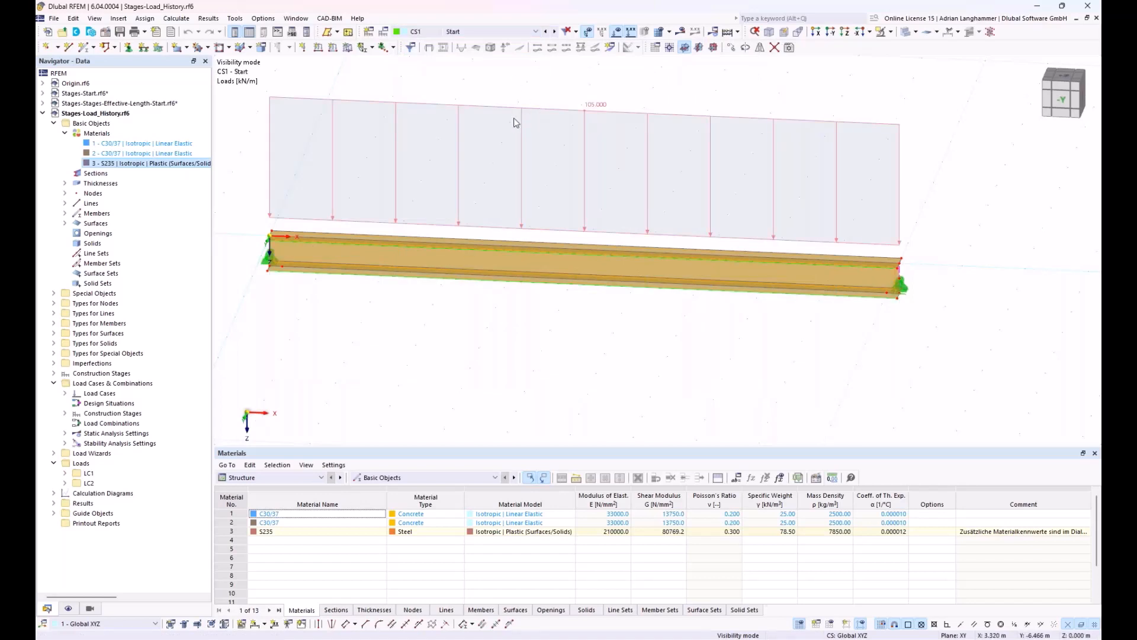
middle_drag(531, 120, 535, 160)
Step: Calculate construction stage CS1 Start and display the beam's global deformations |u|
click(524, 31)
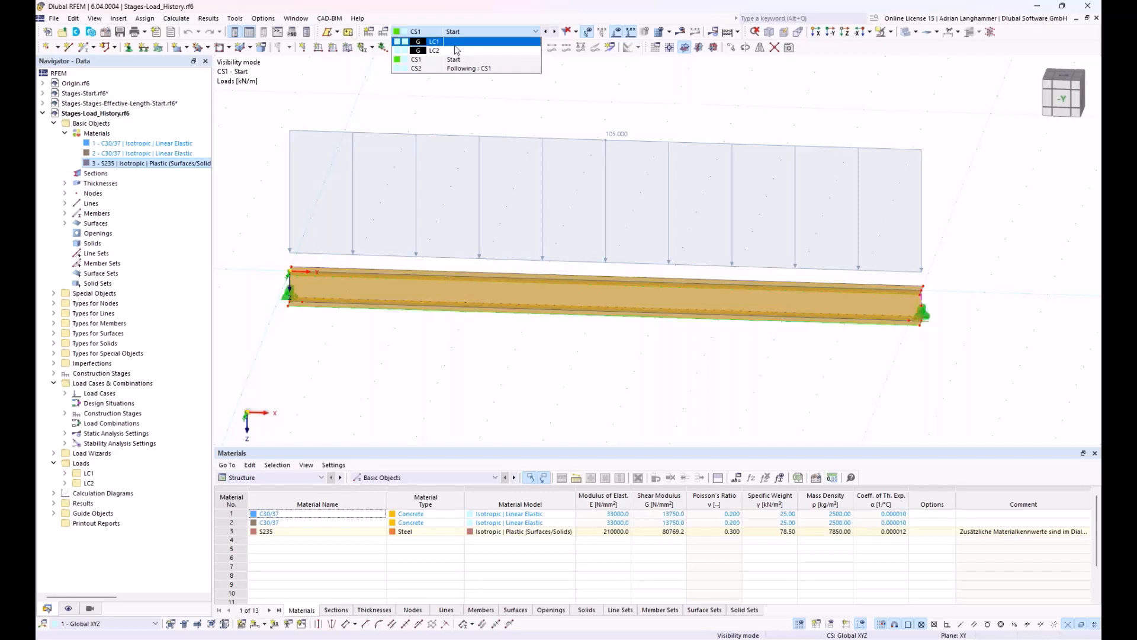
click(454, 44)
click(536, 31)
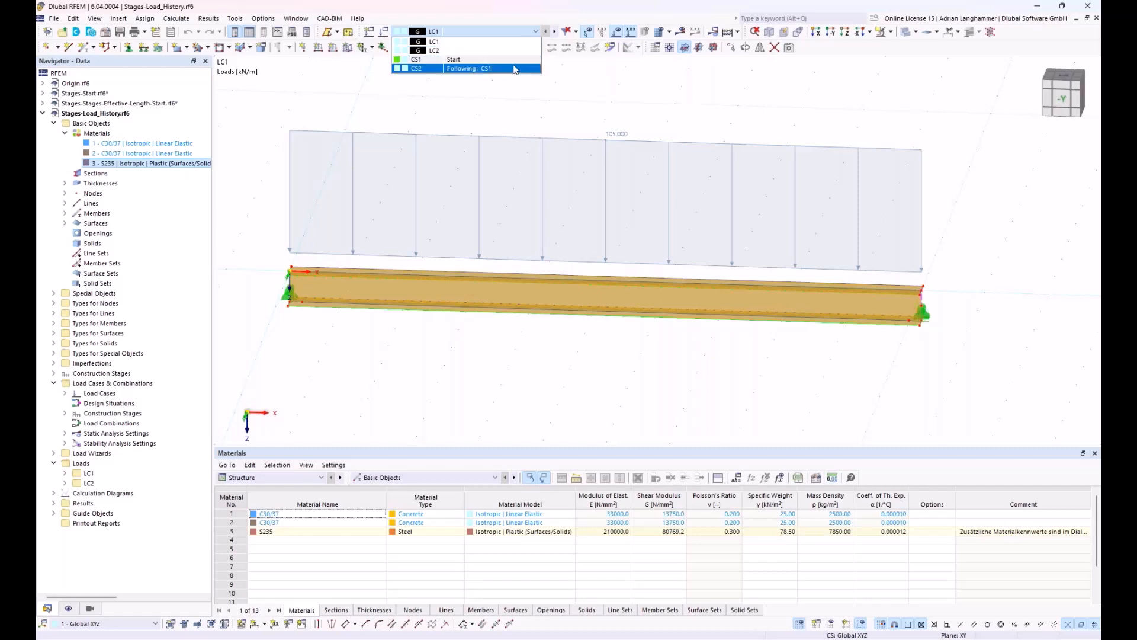
click(513, 59)
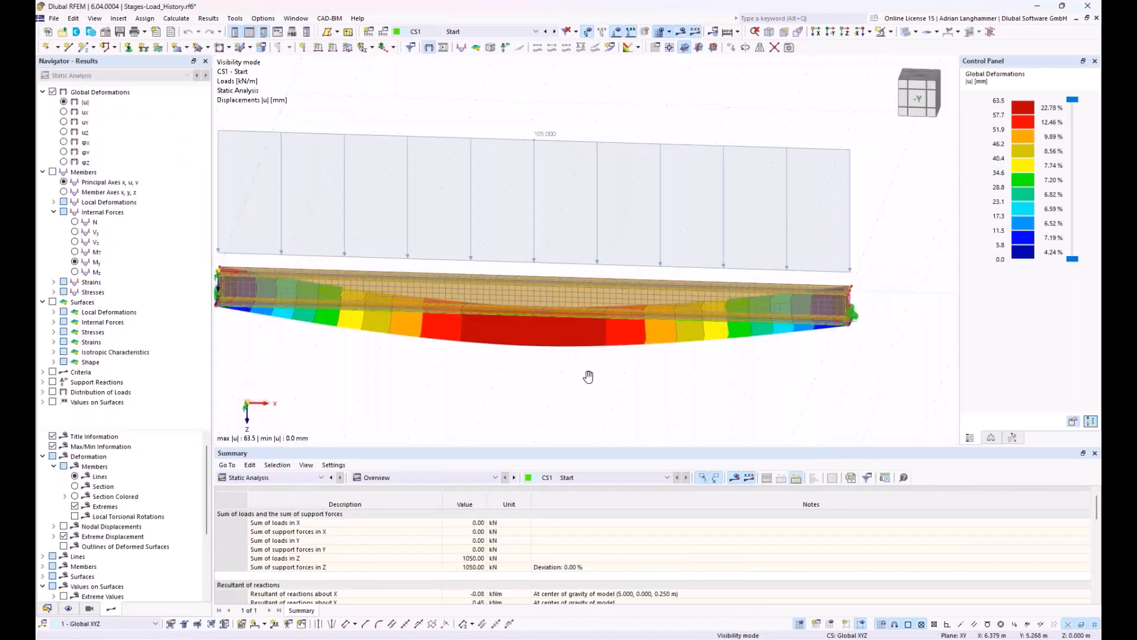
middle_drag(588, 376, 561, 342)
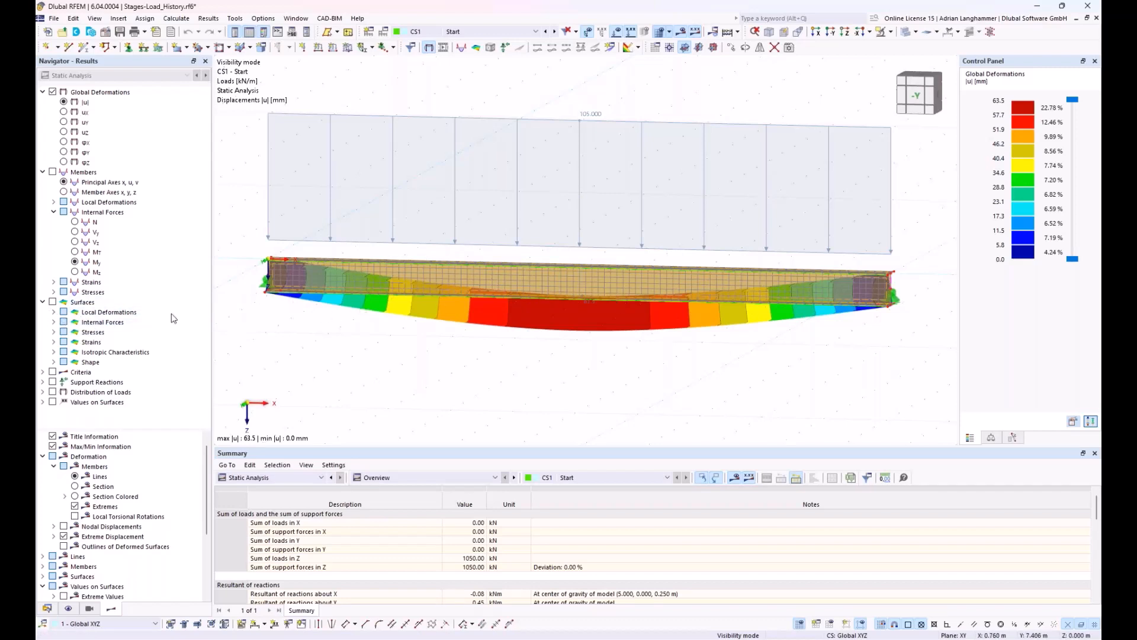
Step: Display the equivalent plastic strains |εpl| for CS1 and examine the plasticized zones at midspan
click(43, 372)
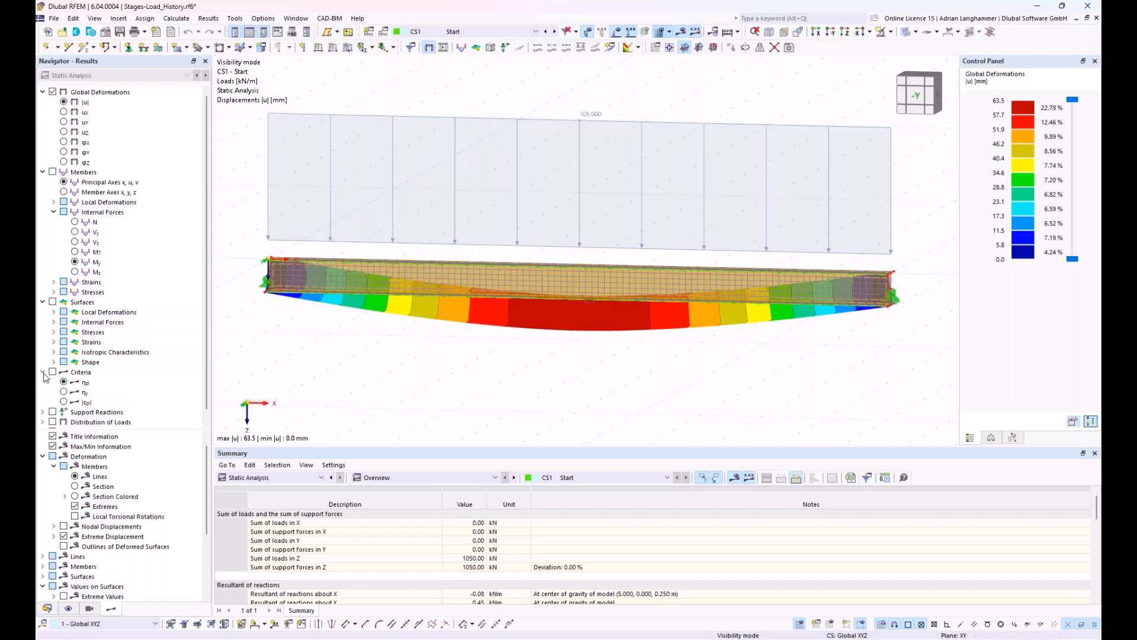
click(63, 401)
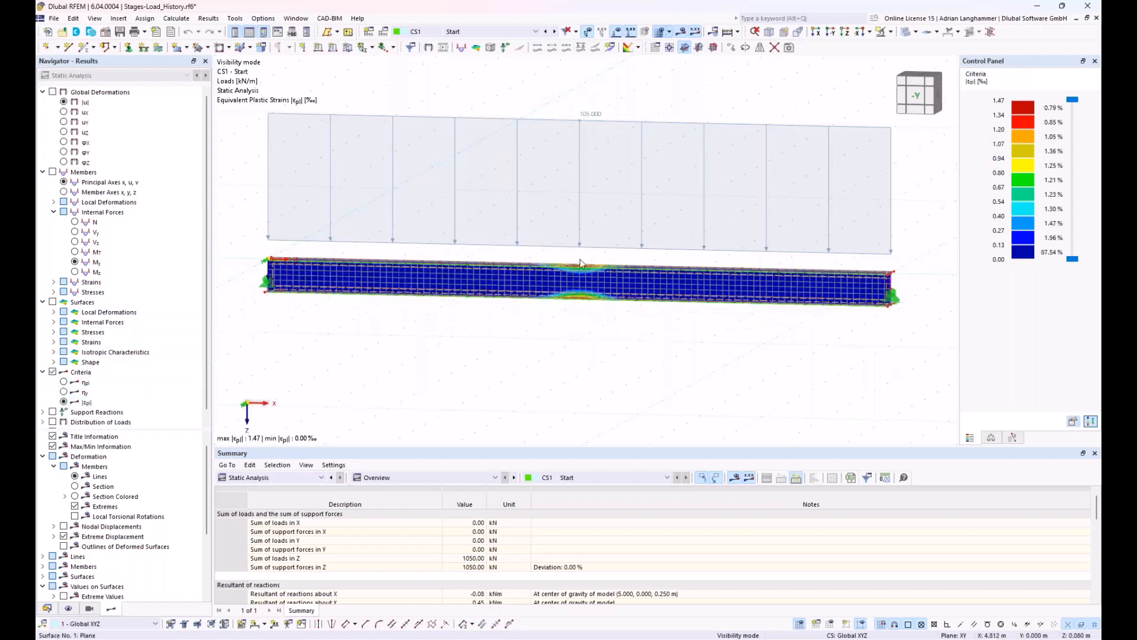
ctrl+middle_drag(570, 322, 583, 363)
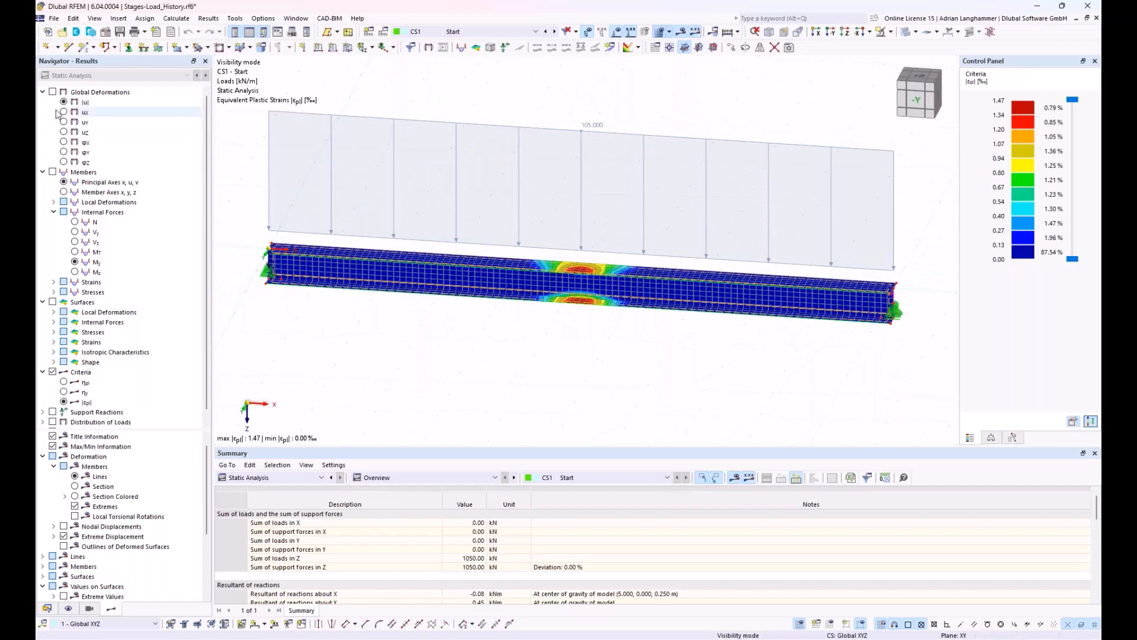
Step: Show the global deformations for CS1 again, with extreme values labelled on the surfaces
click(53, 92)
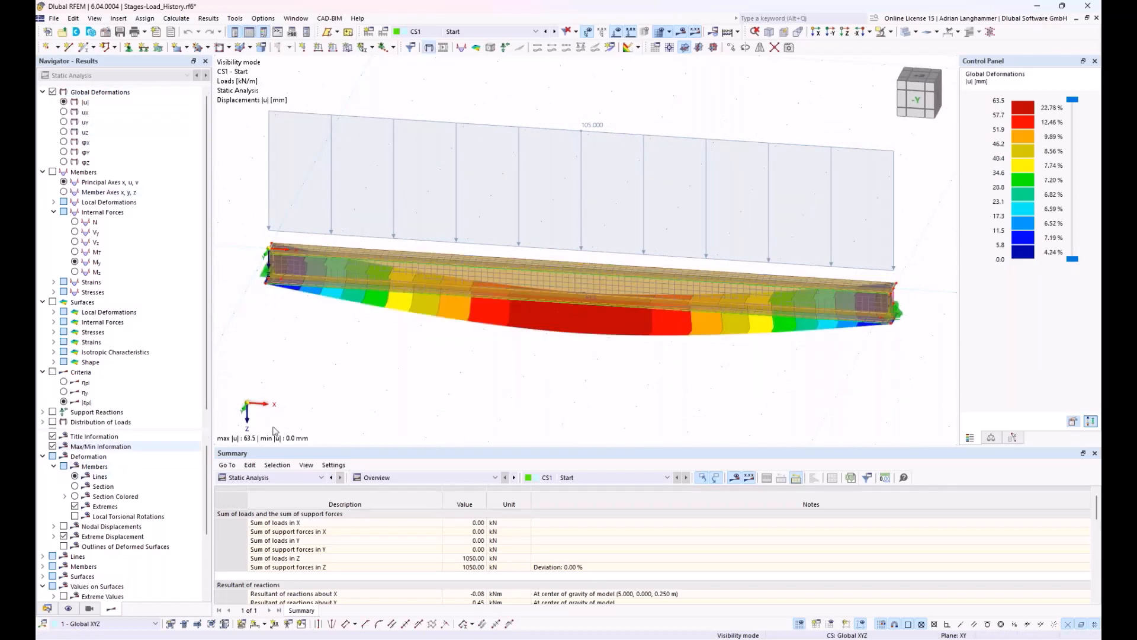
scroll(132, 508, down, 4)
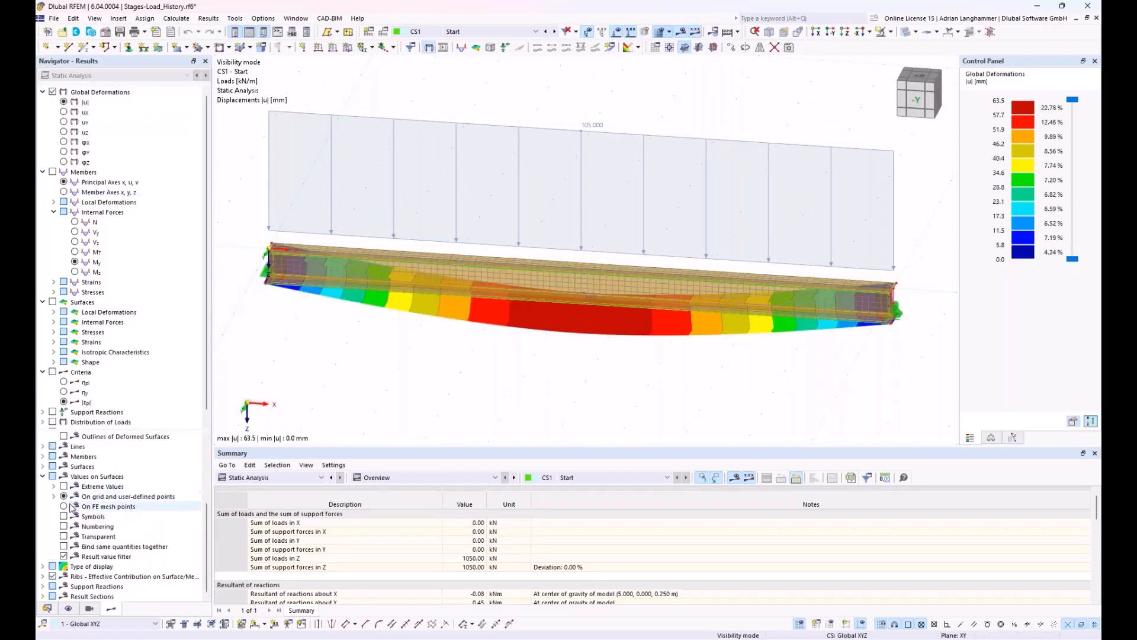
click(64, 486)
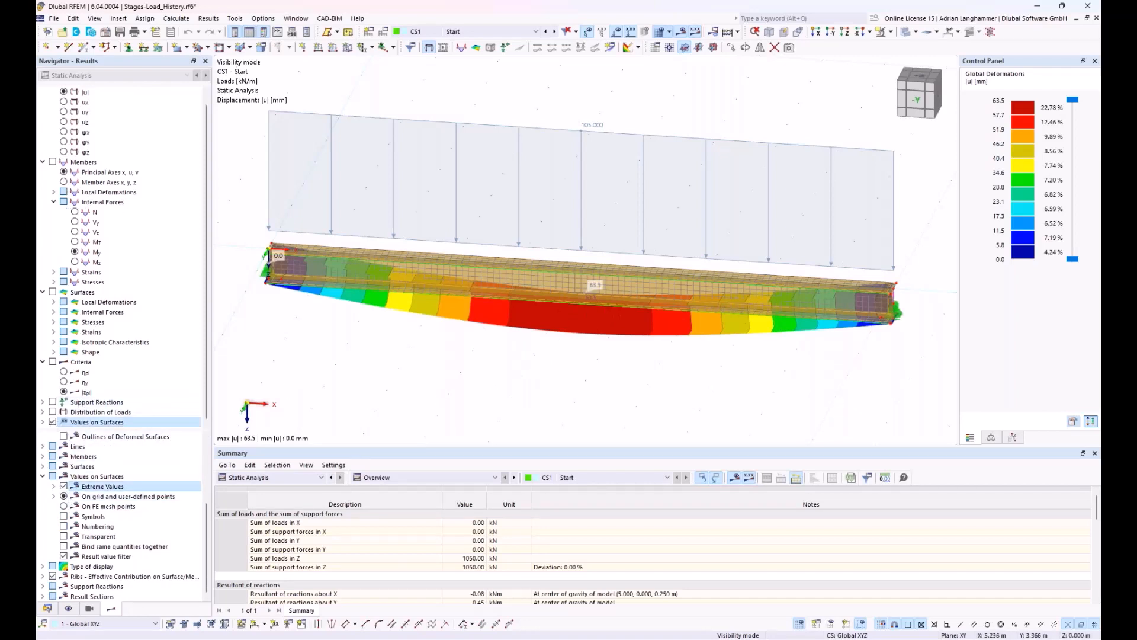
ctrl+middle_drag(569, 313, 576, 307)
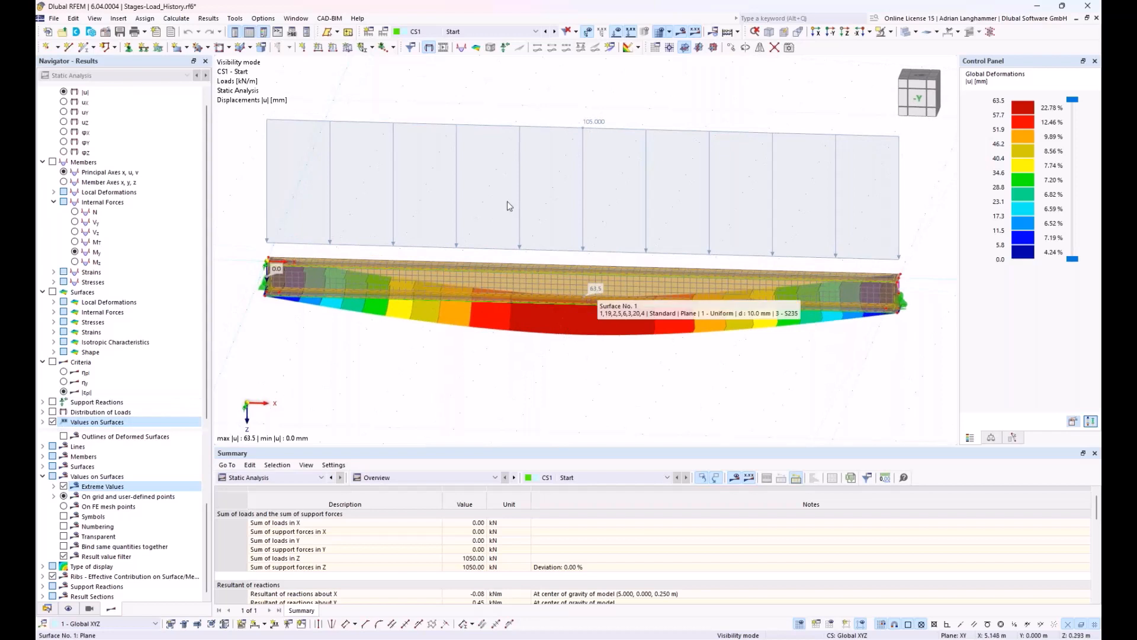
Step: Switch to construction stage CS2 and display its global deformations to examine the beam's displacement under both loads
click(554, 32)
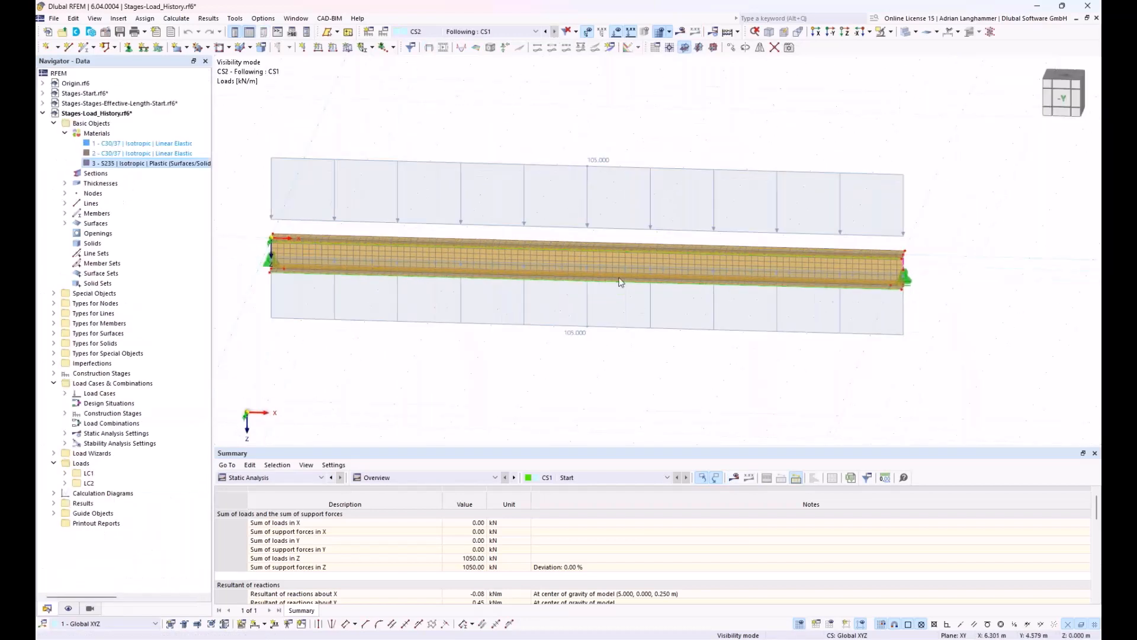
click(683, 45)
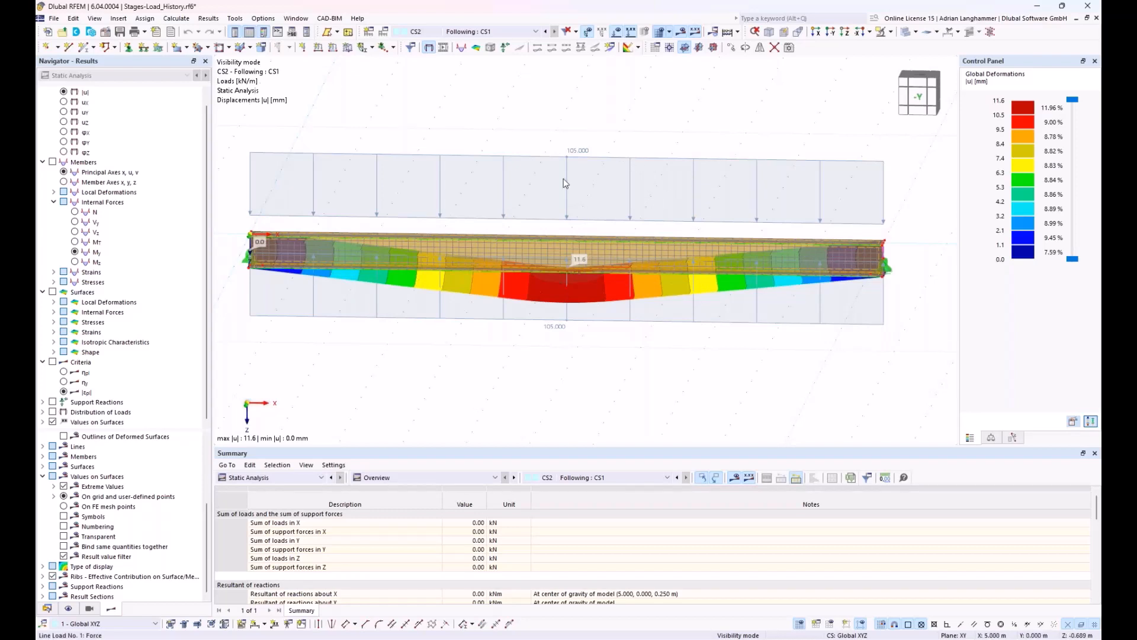
middle_drag(604, 353, 602, 359)
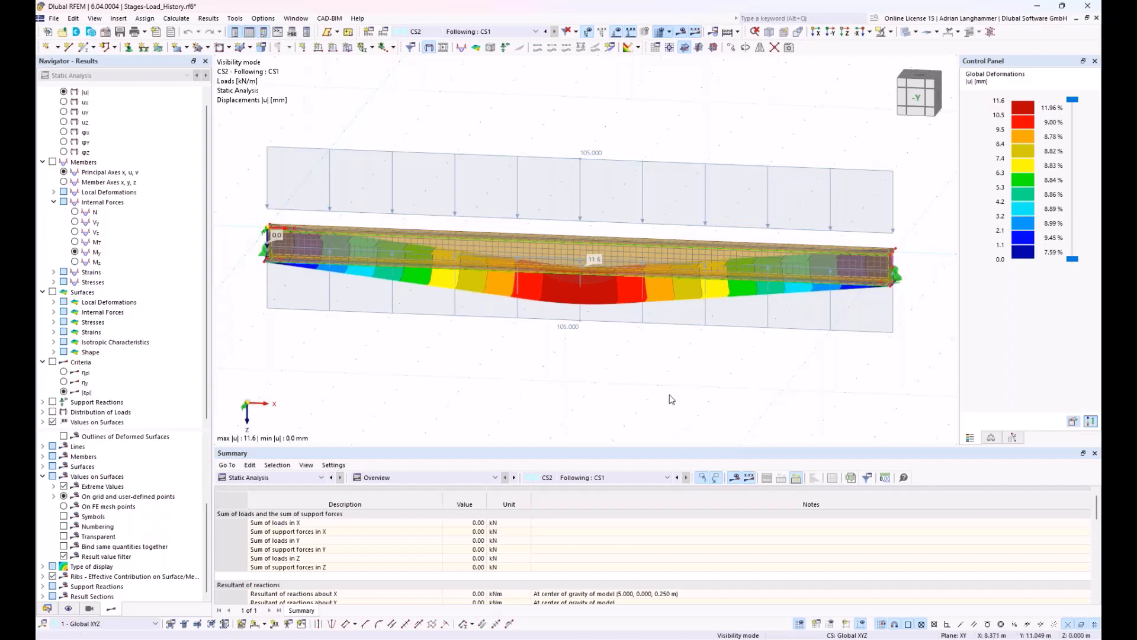
ctrl+middle_drag(664, 389, 677, 380)
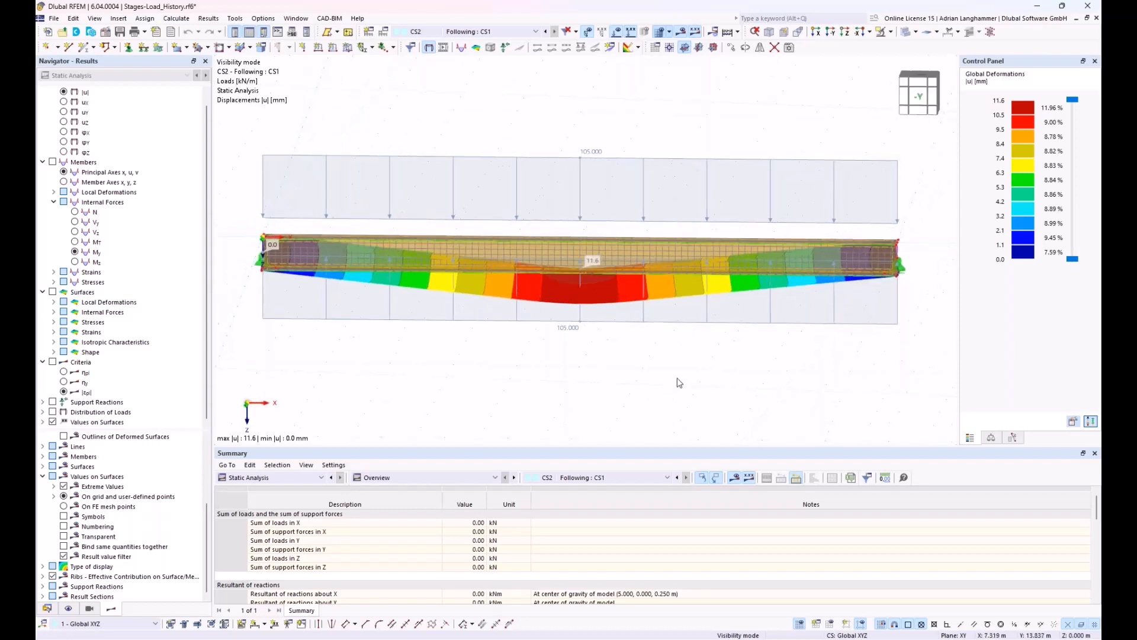
scroll(677, 378, up, 1)
scroll(677, 377, down, 2)
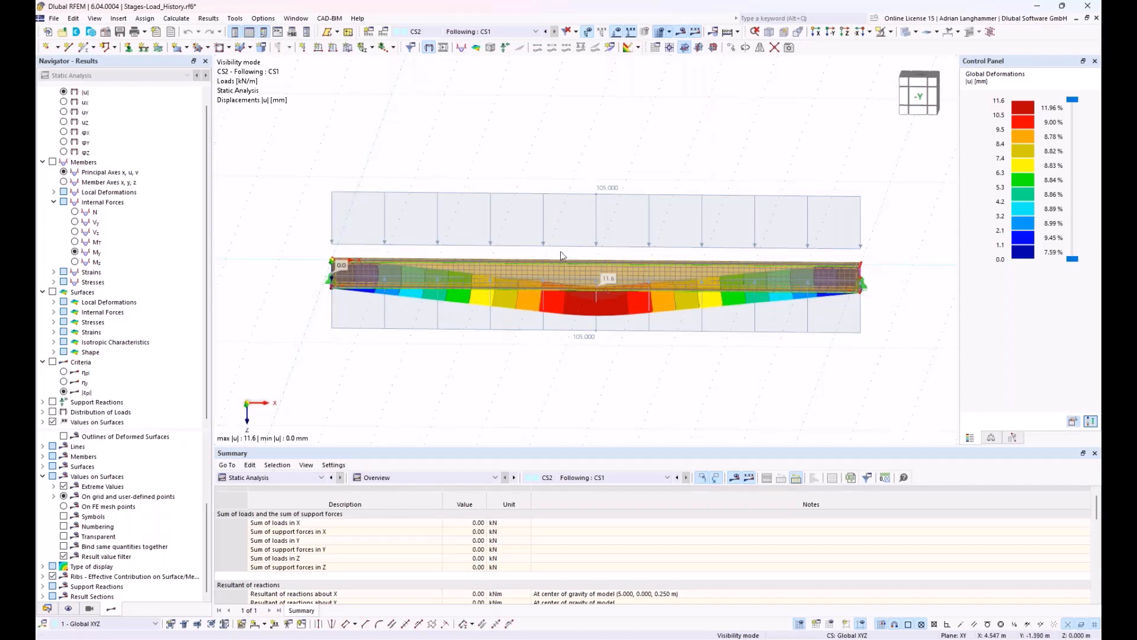
middle_drag(504, 354, 461, 335)
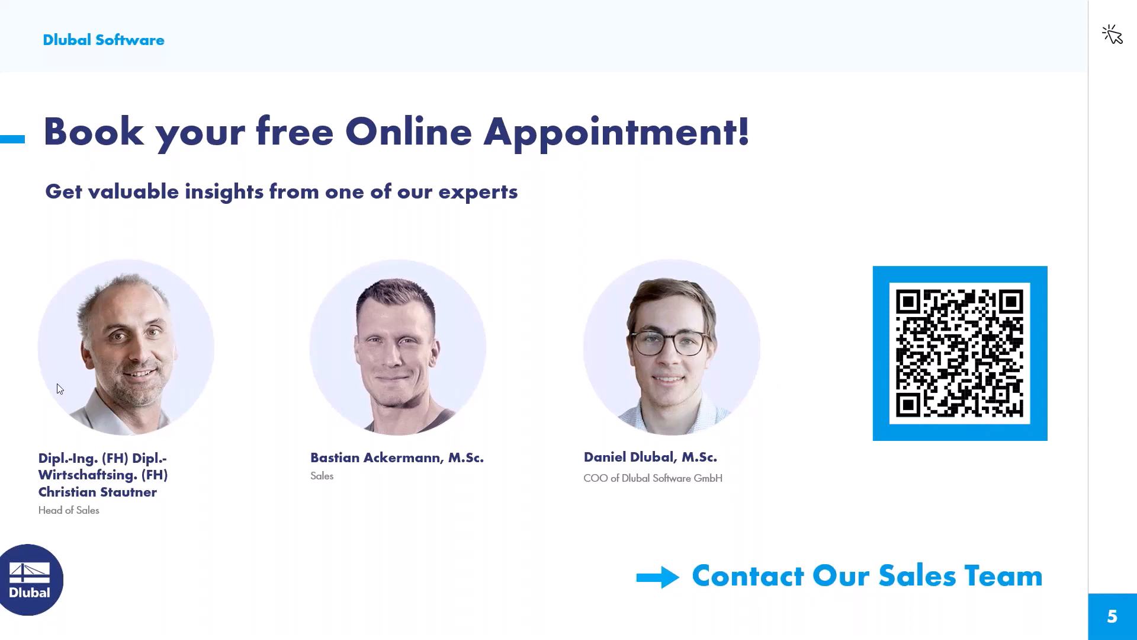
Step: Switch to the Chrome browser and open the Webinars page of the Dlubal website
key(alt+Tab)
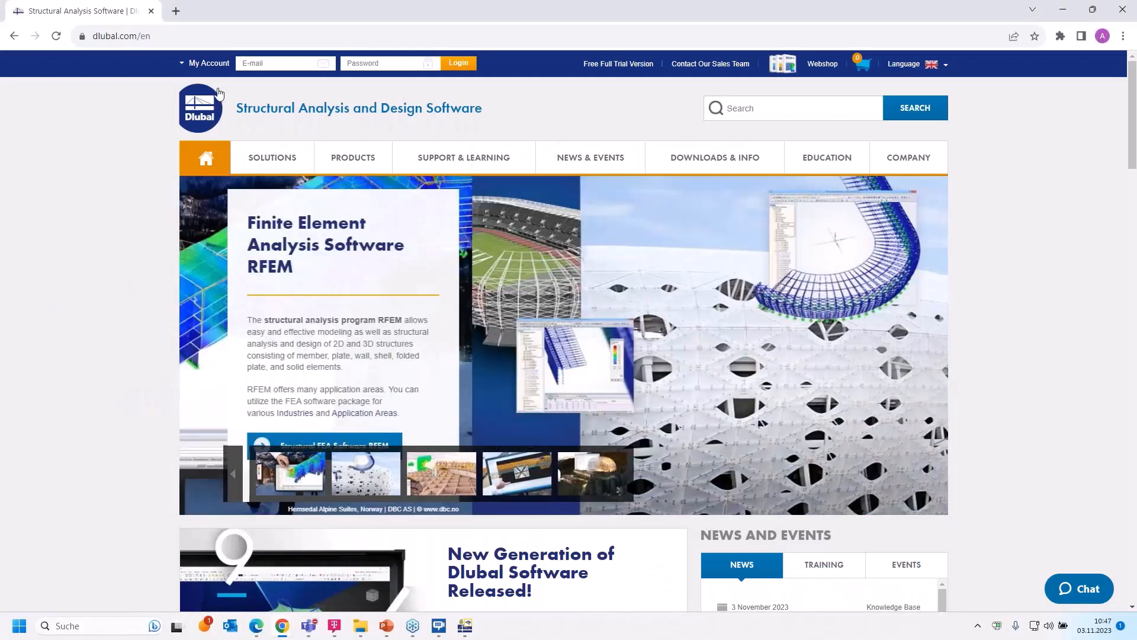
mouse_move(602, 162)
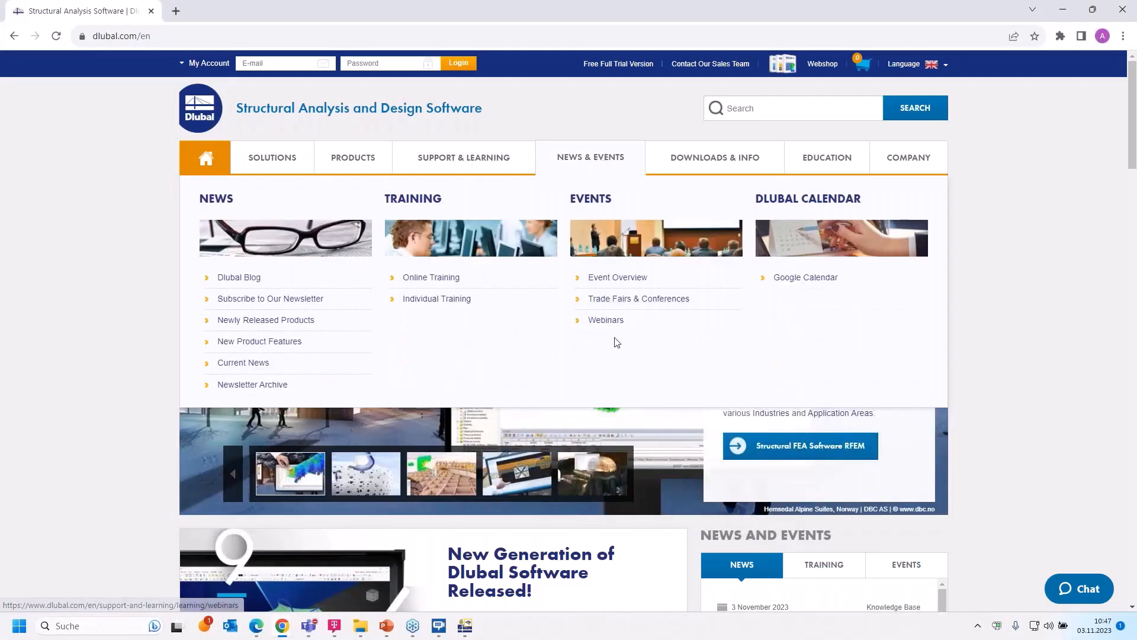
click(607, 321)
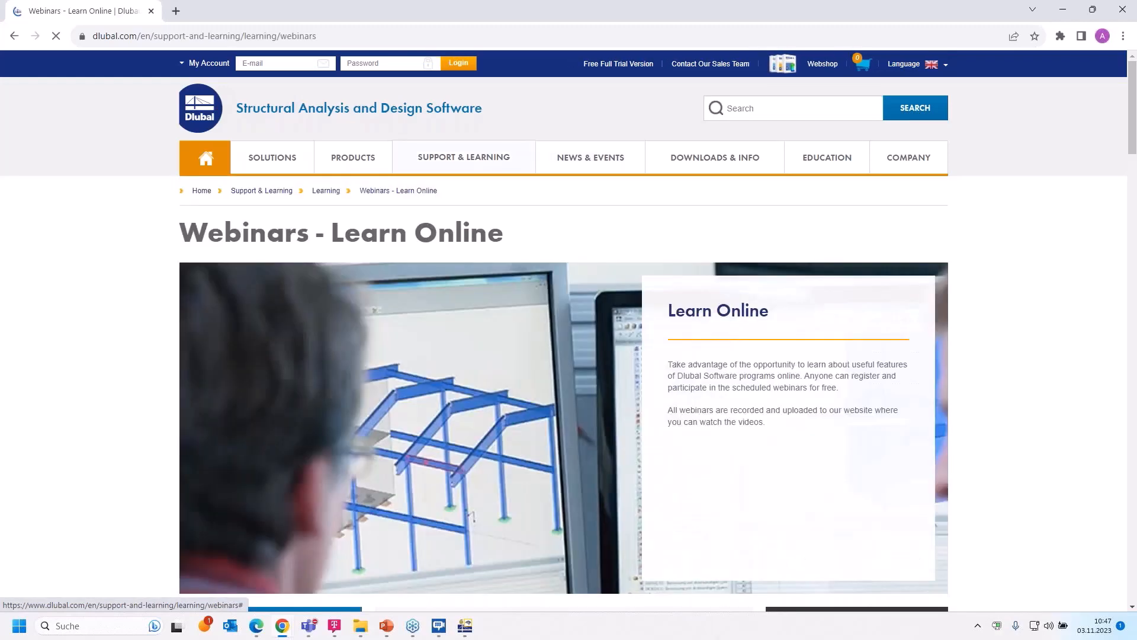
Step: Look through the webinar list for the upcoming RFEM 6 webinars, their dates and topics
scroll(612, 243, down, 8)
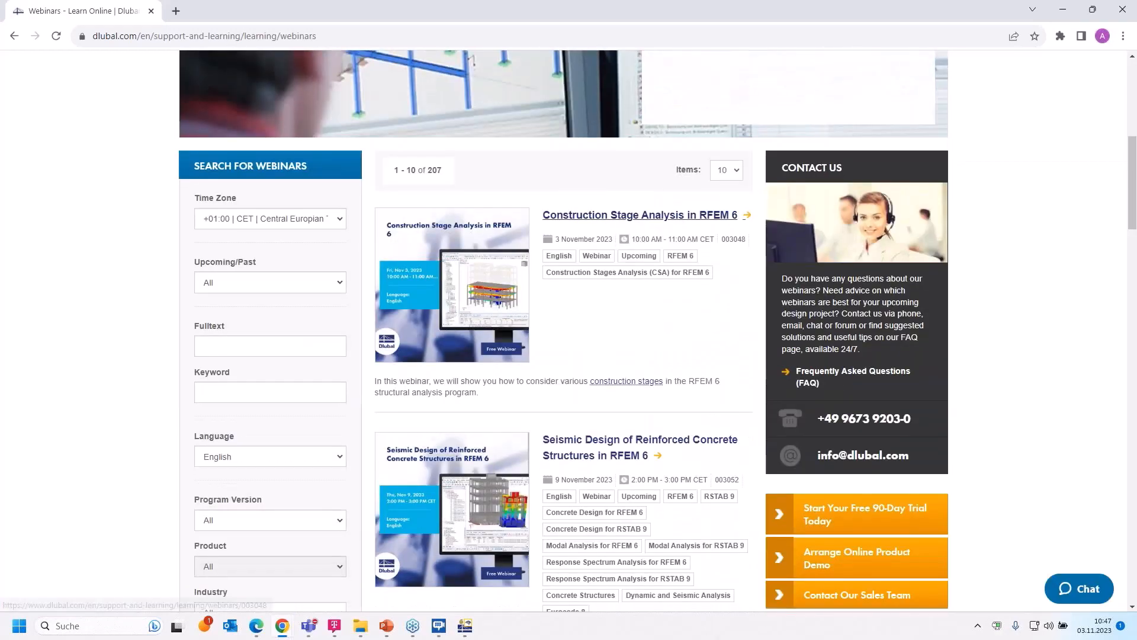
scroll(612, 243, down, 4)
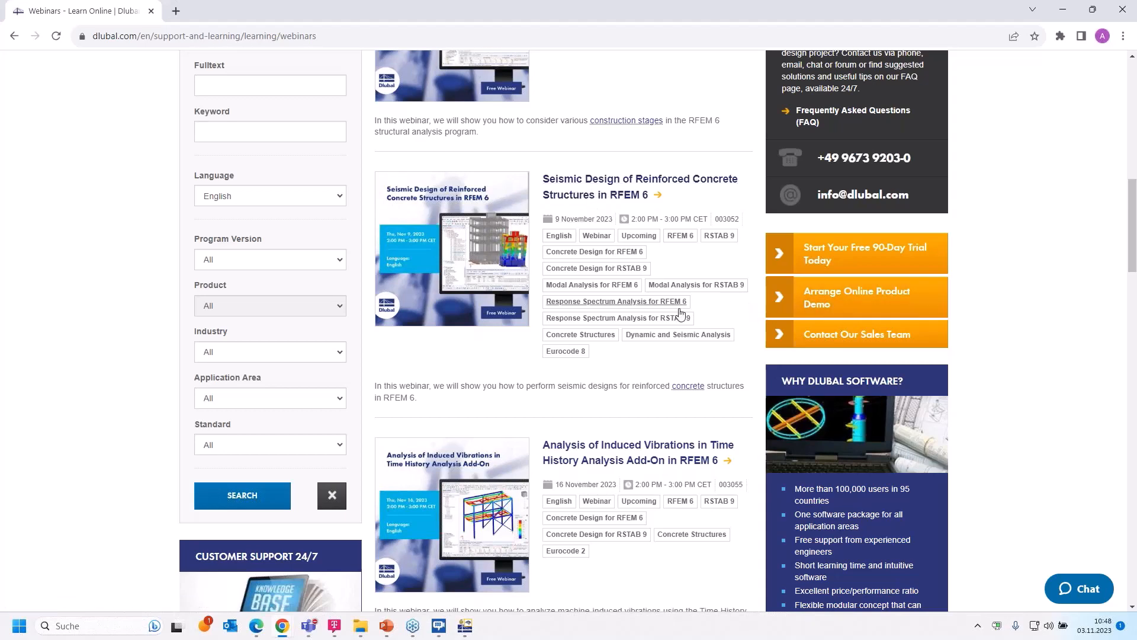
scroll(658, 337, down, 3)
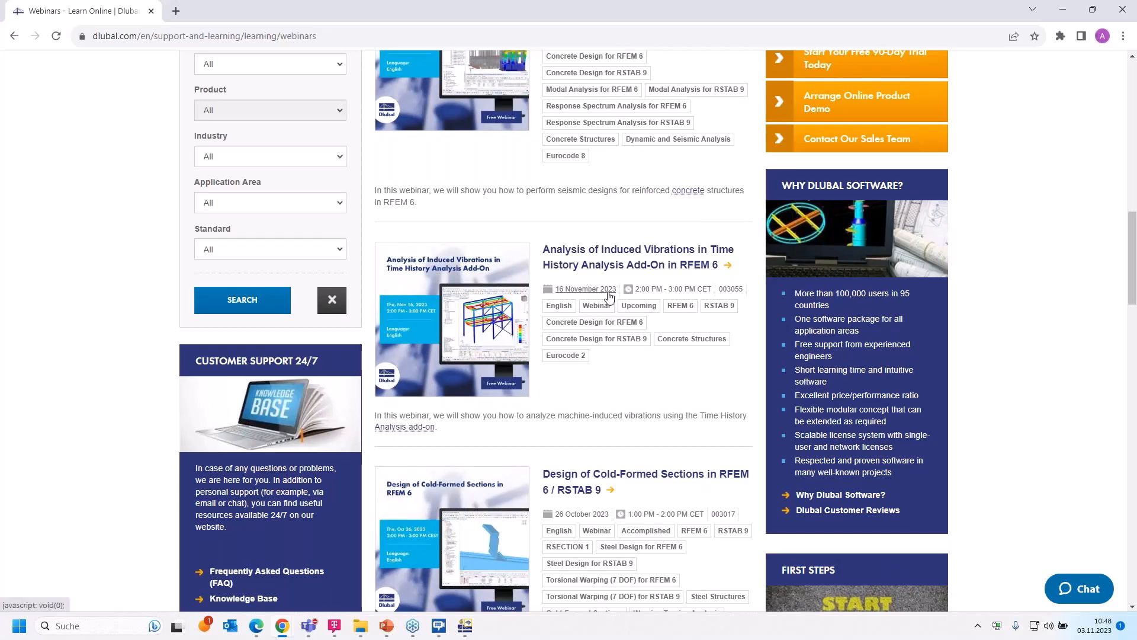
scroll(598, 290, down, 3)
scroll(610, 297, down, 1)
scroll(609, 296, up, 13)
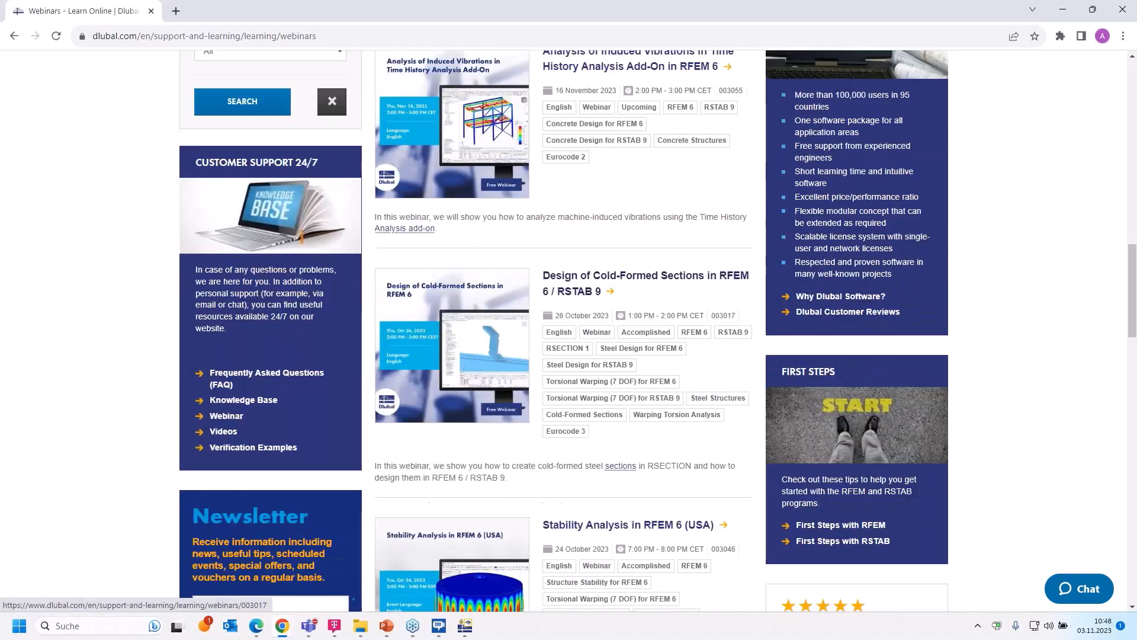
scroll(594, 414, down, 5)
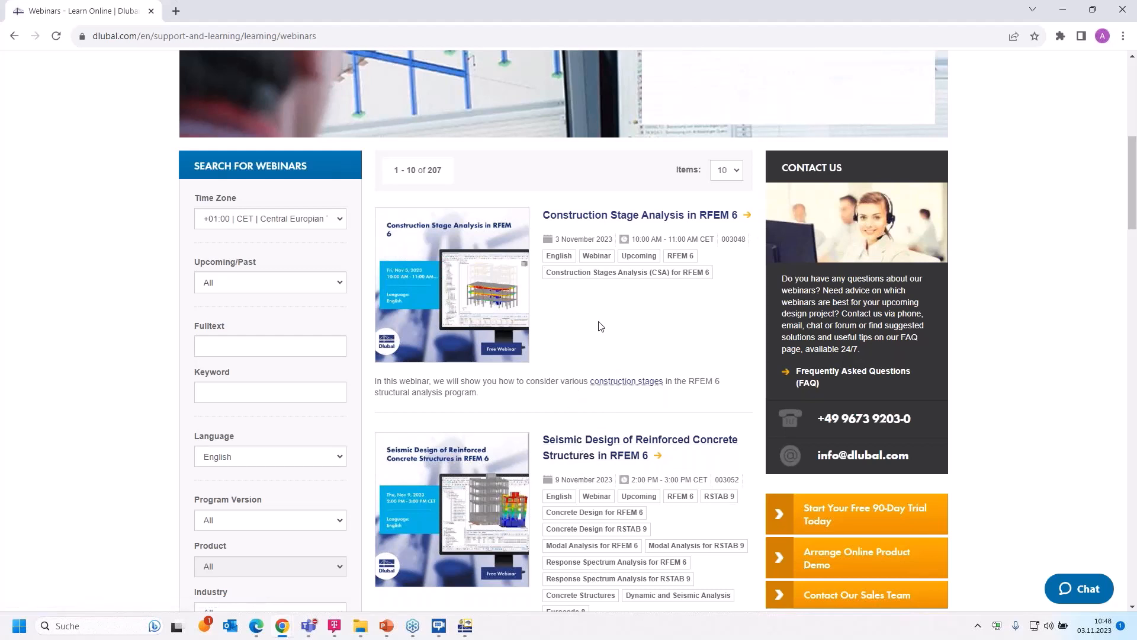
Step: Open the webinar page "Construction Stage Analysis in RFEM 6" and go through its slides download, recommended events, videos and Models to Download
click(594, 221)
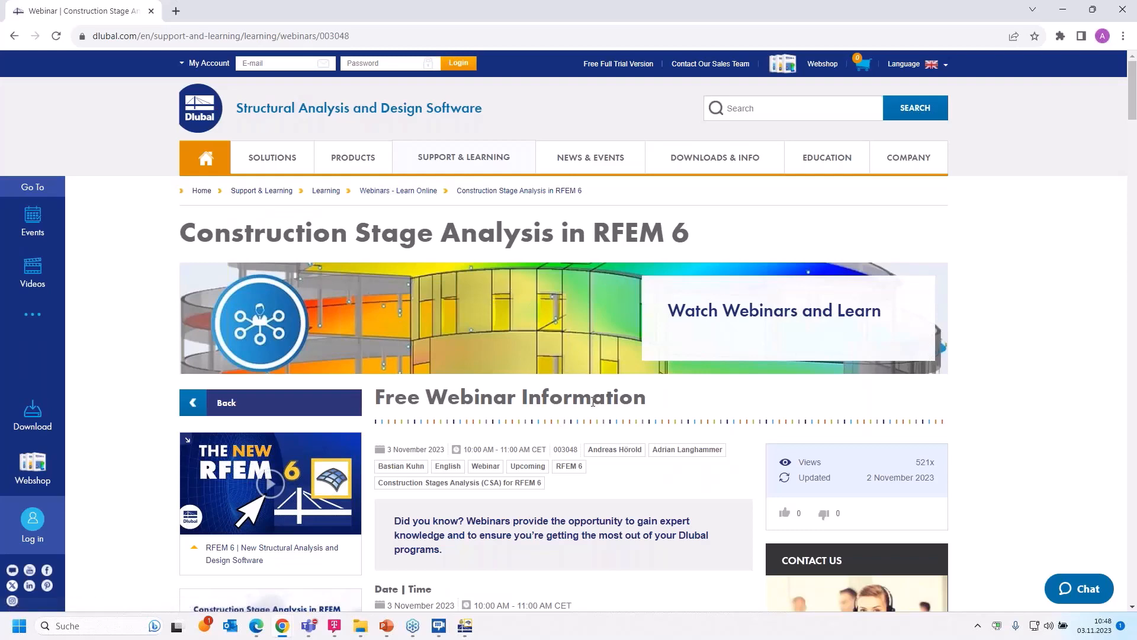
scroll(555, 403, down, 5)
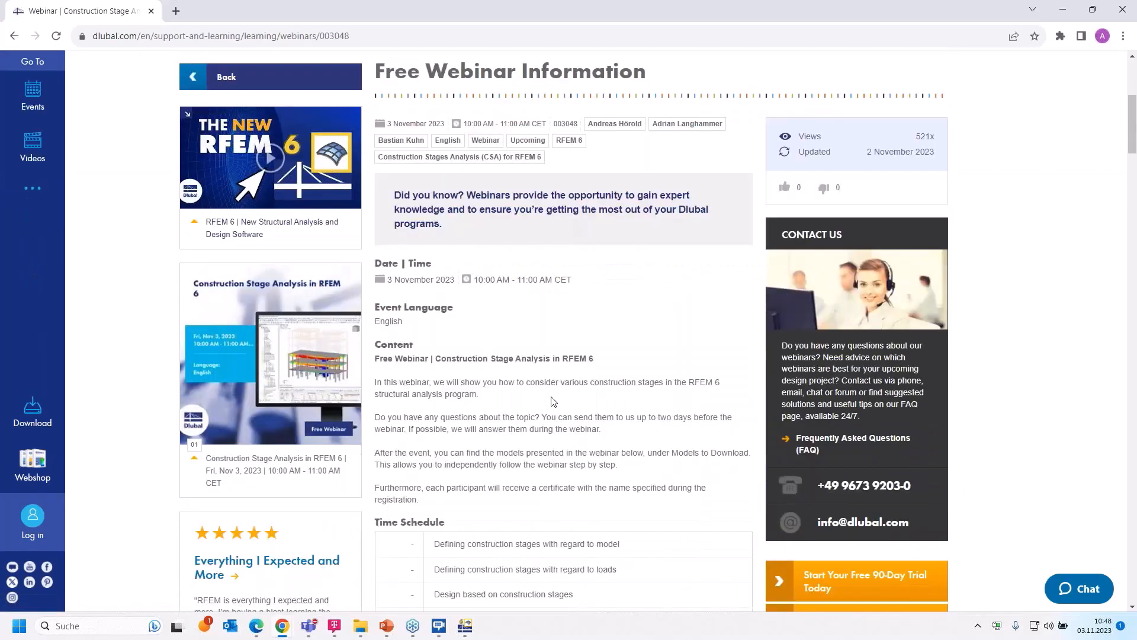
scroll(554, 402, down, 4)
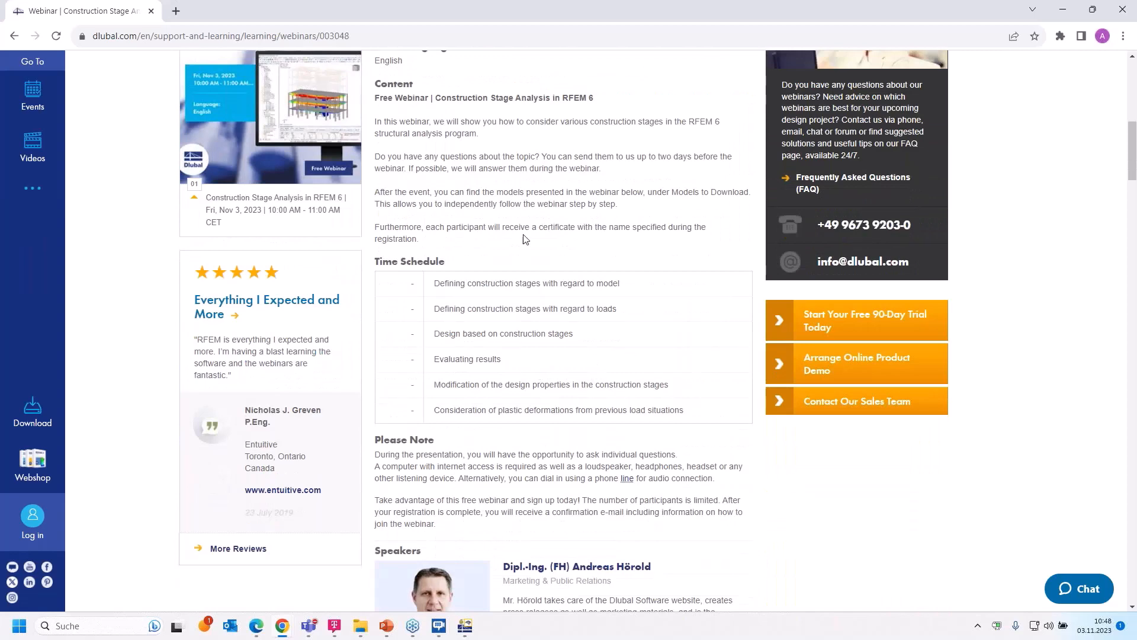
scroll(524, 238, down, 7)
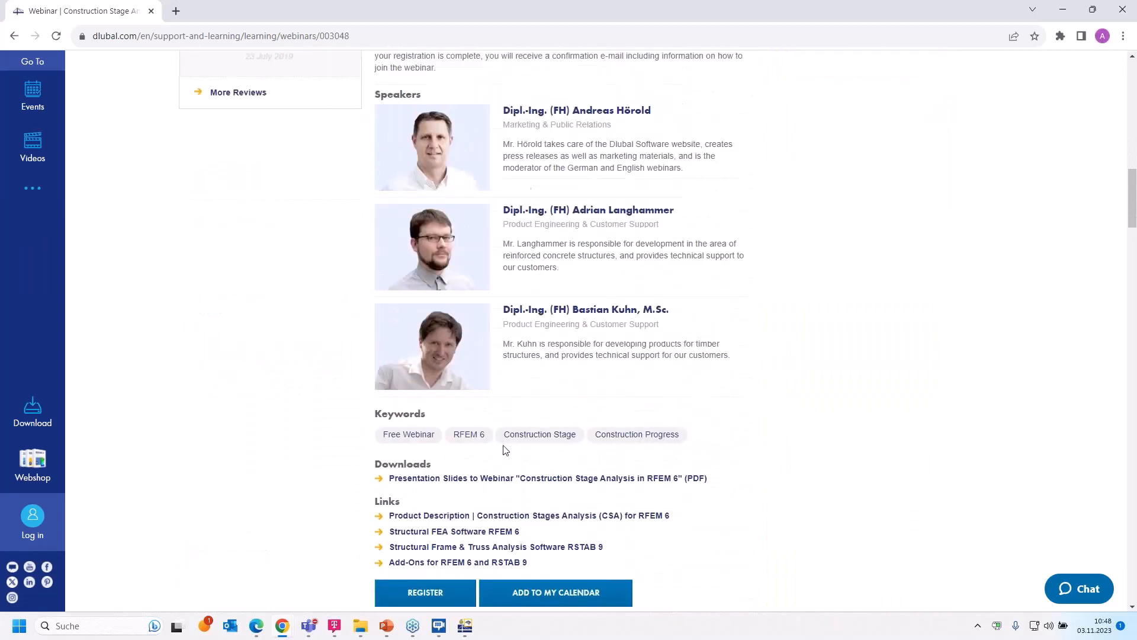
scroll(506, 450, down, 2)
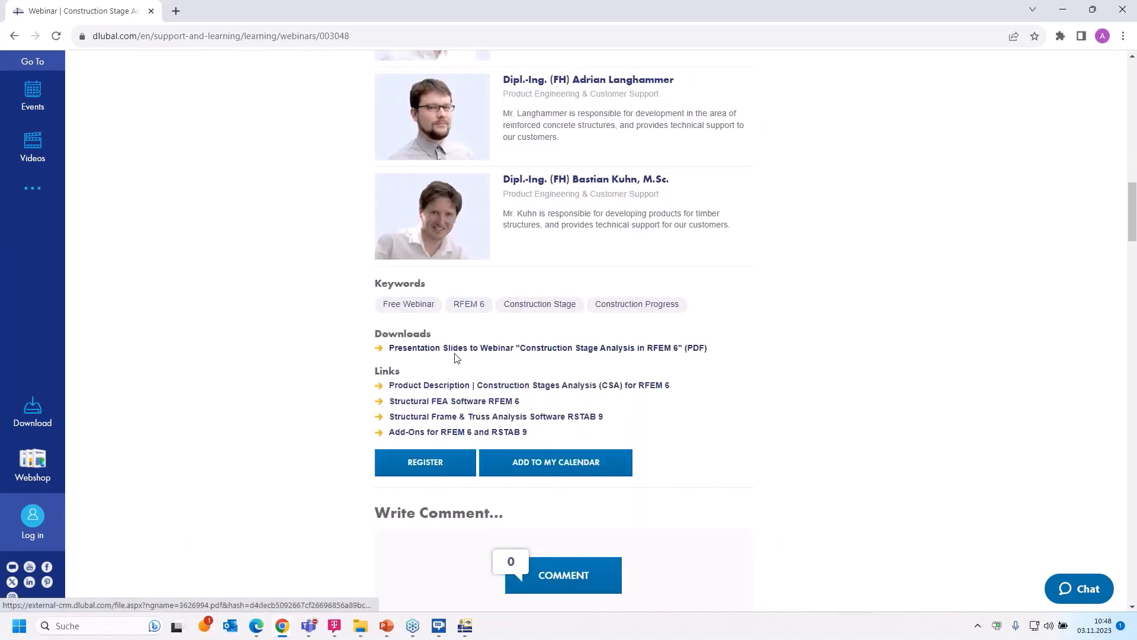
scroll(456, 358, down, 13)
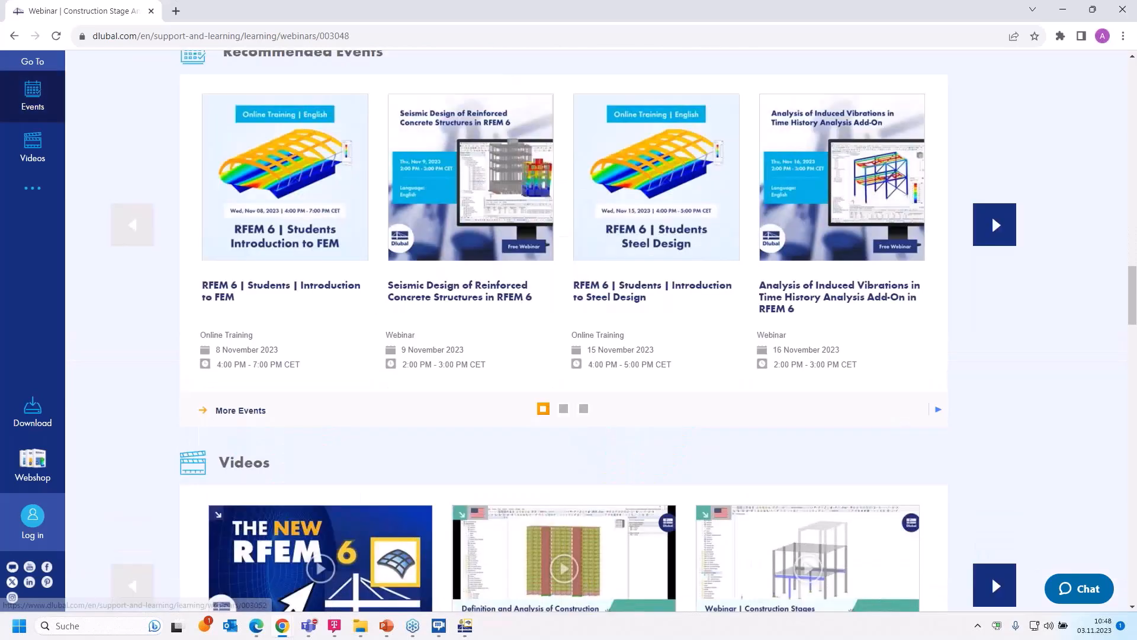
scroll(468, 424, down, 8)
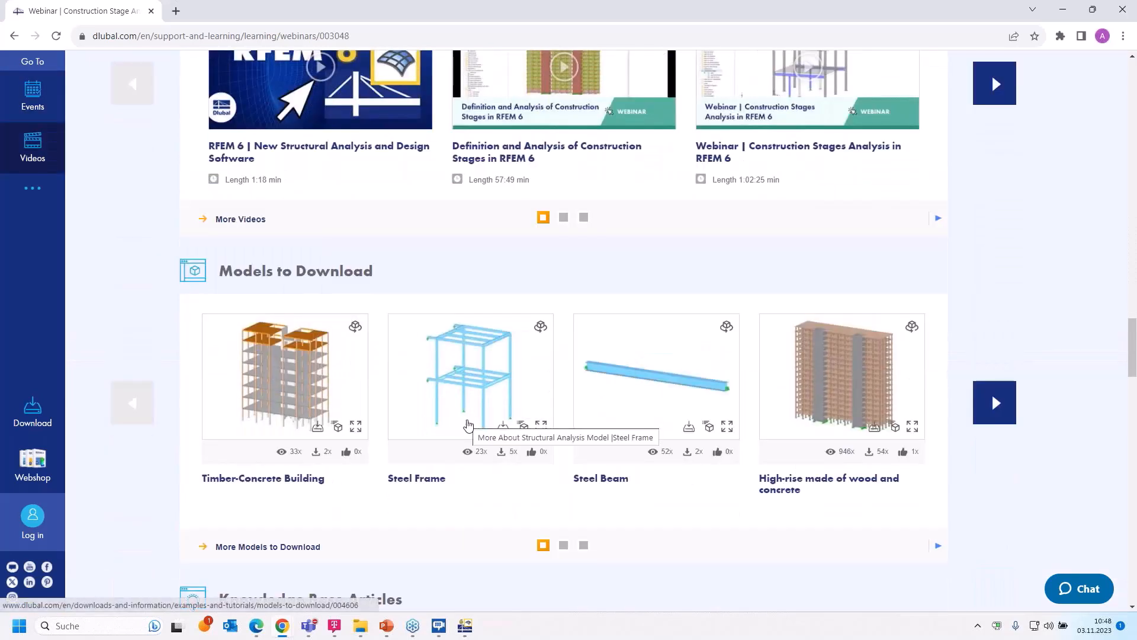